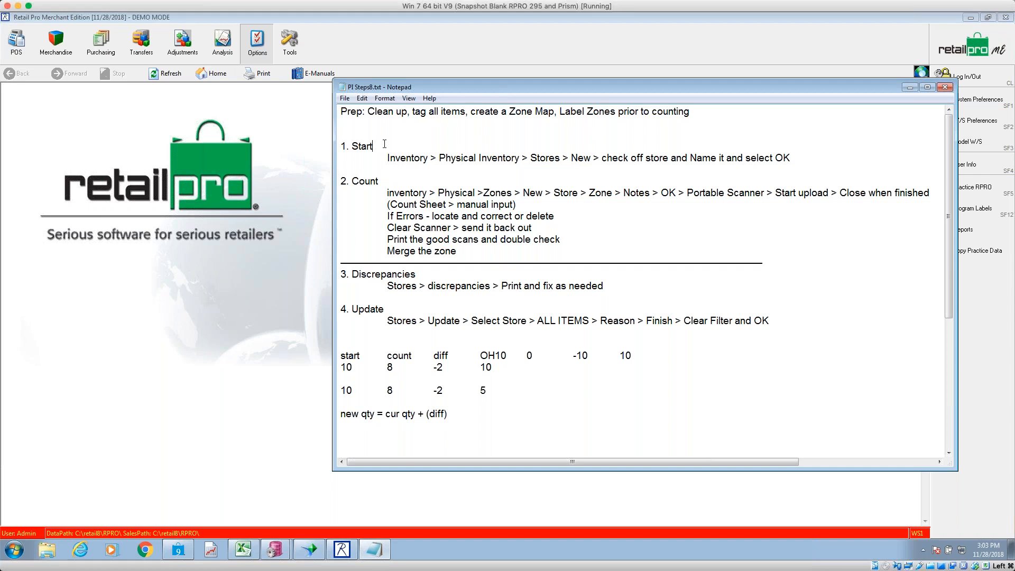
# - Highlight the Start, Count, Discrepancies and Update step headings in the PI steps notes
pyautogui.moveTo(379, 146); pyautogui.dragTo(334, 143)
pyautogui.moveTo(391, 149); pyautogui.dragTo(334, 146)
pyautogui.moveTo(382, 181); pyautogui.dragTo(335, 181)
pyautogui.moveTo(417, 275); pyautogui.dragTo(336, 274)
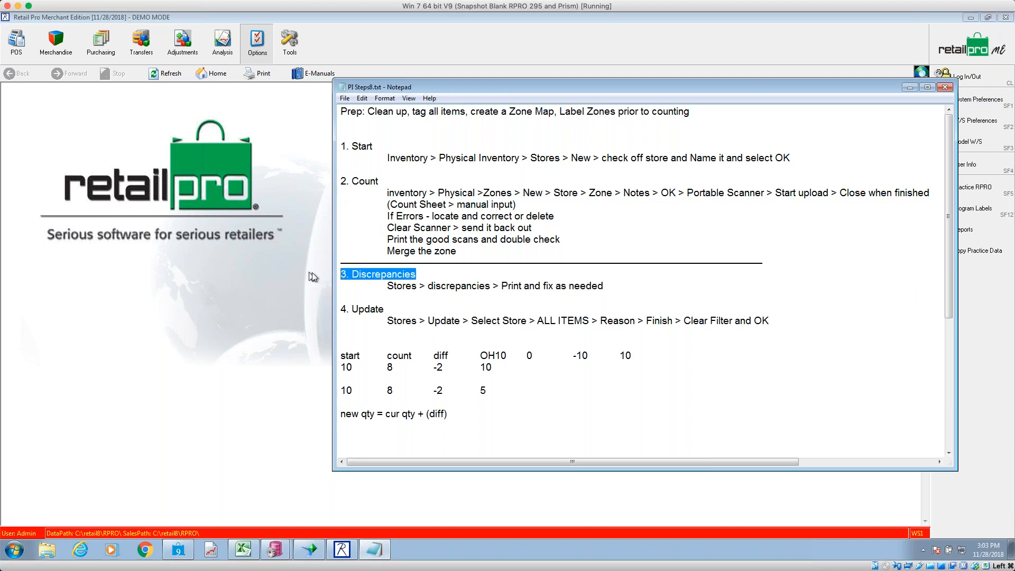
pyautogui.click(346, 317)
pyautogui.moveTo(331, 315); pyautogui.dragTo(331, 312)
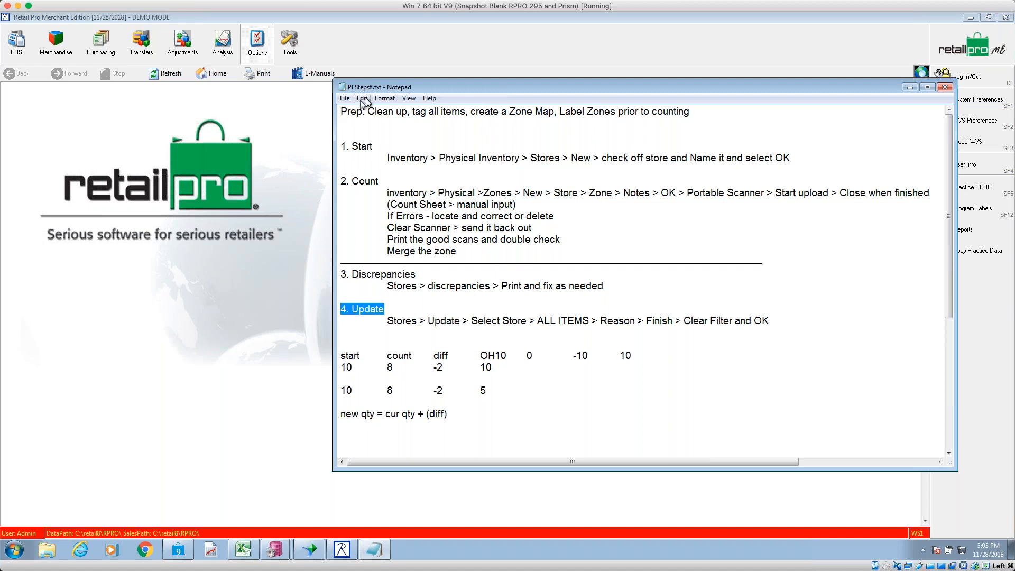
# - Launch the RproPI tool from Tools > More... in Retail Pro
pyautogui.click(387, 51)
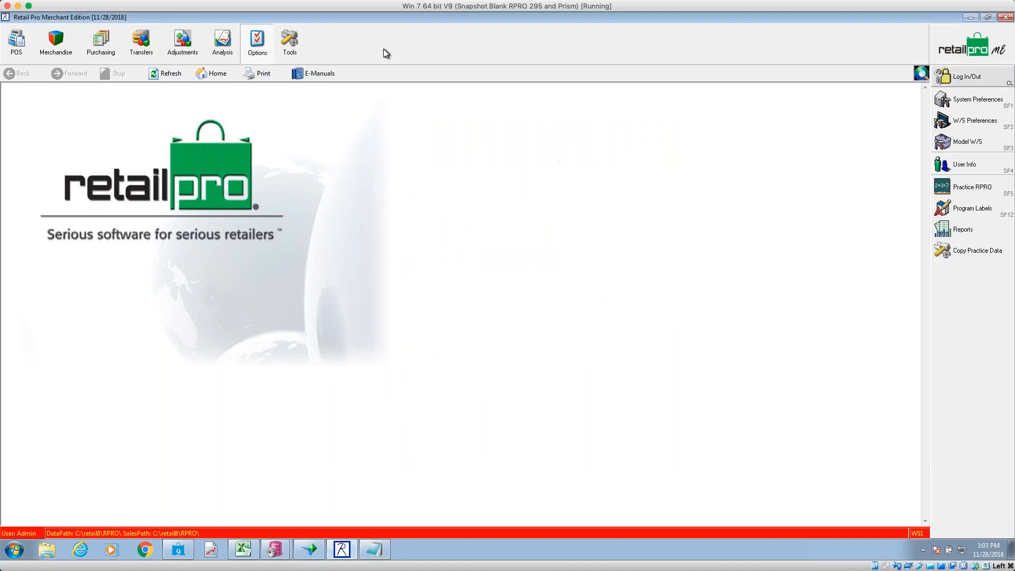
pyautogui.click(290, 41)
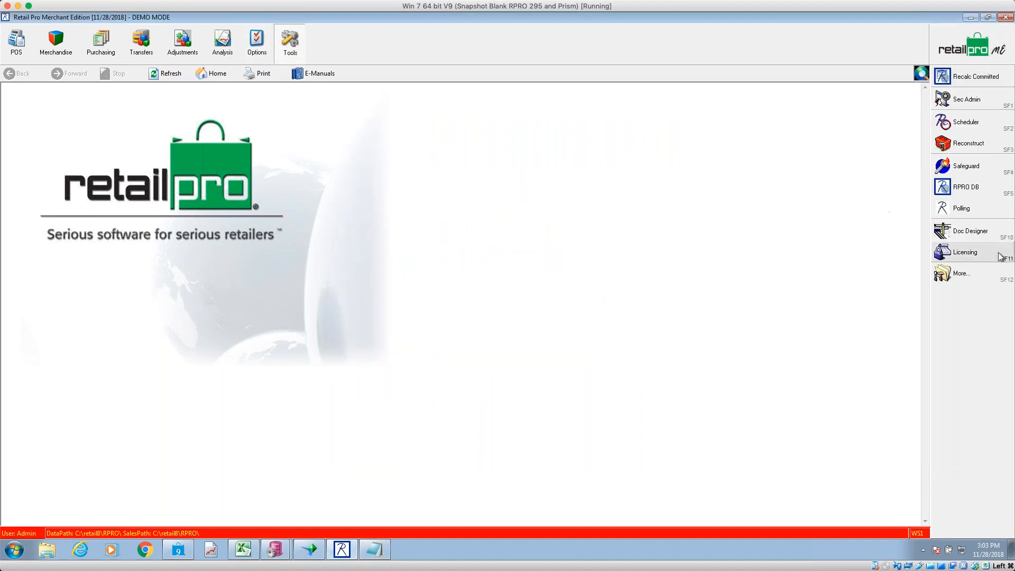
pyautogui.click(999, 277)
pyautogui.doubleClick(314, 132)
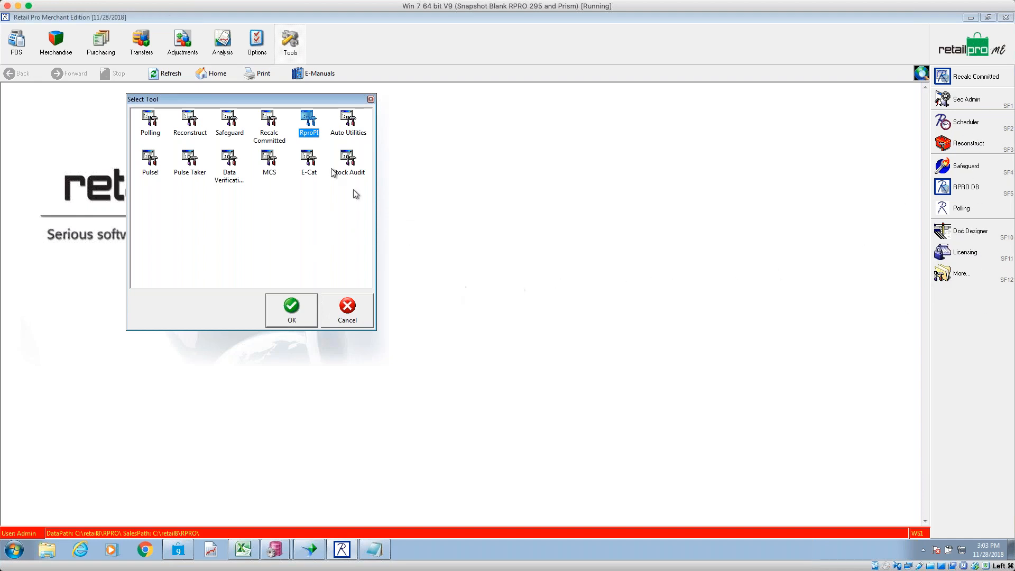
pyautogui.click(291, 309)
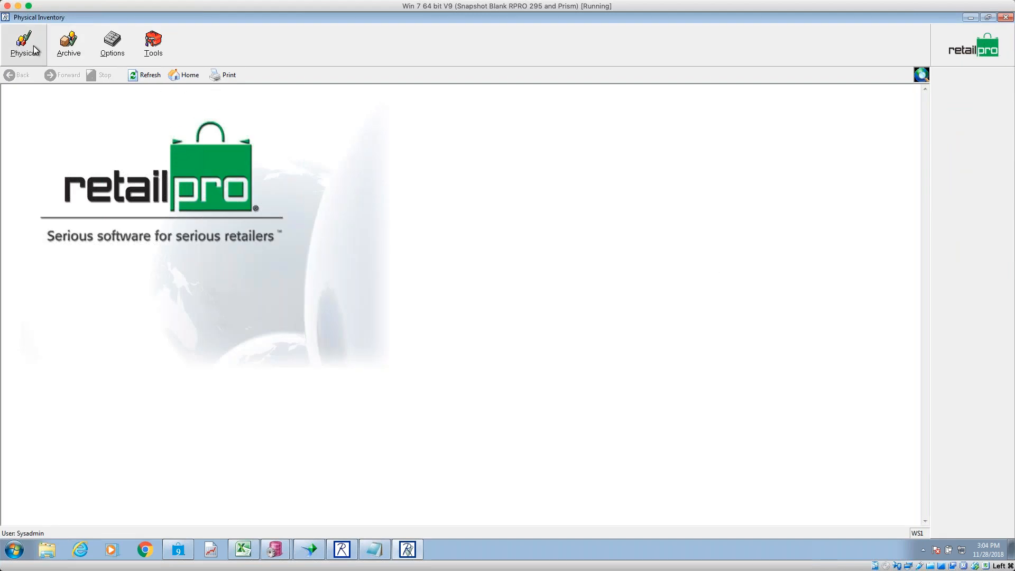
pyautogui.click(120, 54)
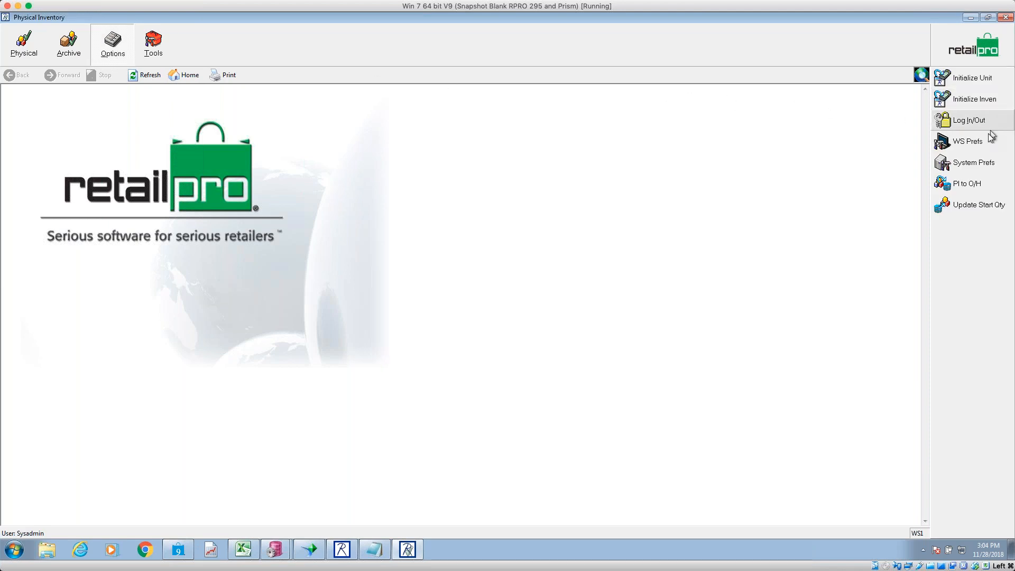
pyautogui.click(978, 164)
pyautogui.click(127, 119)
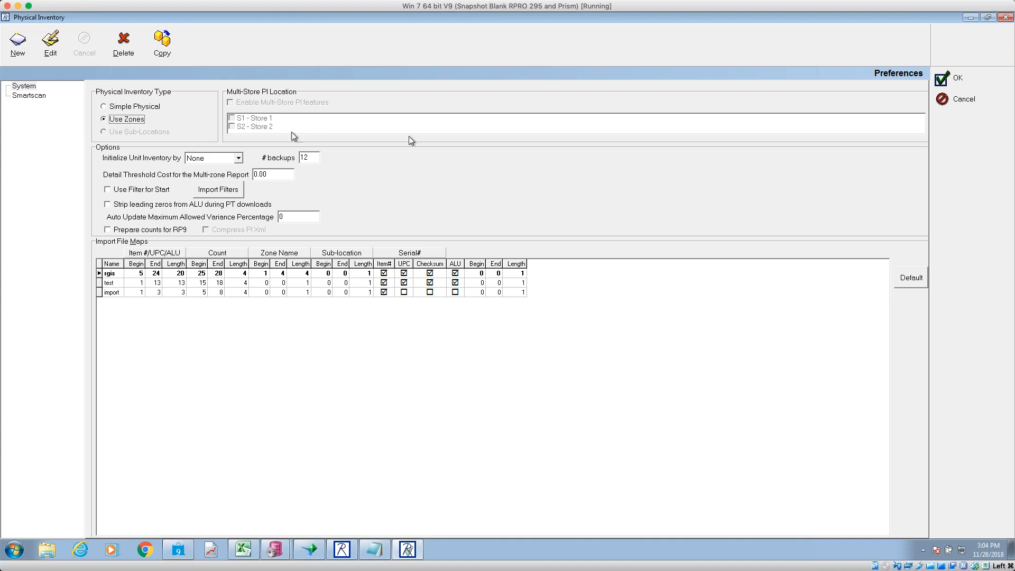
pyautogui.click(974, 83)
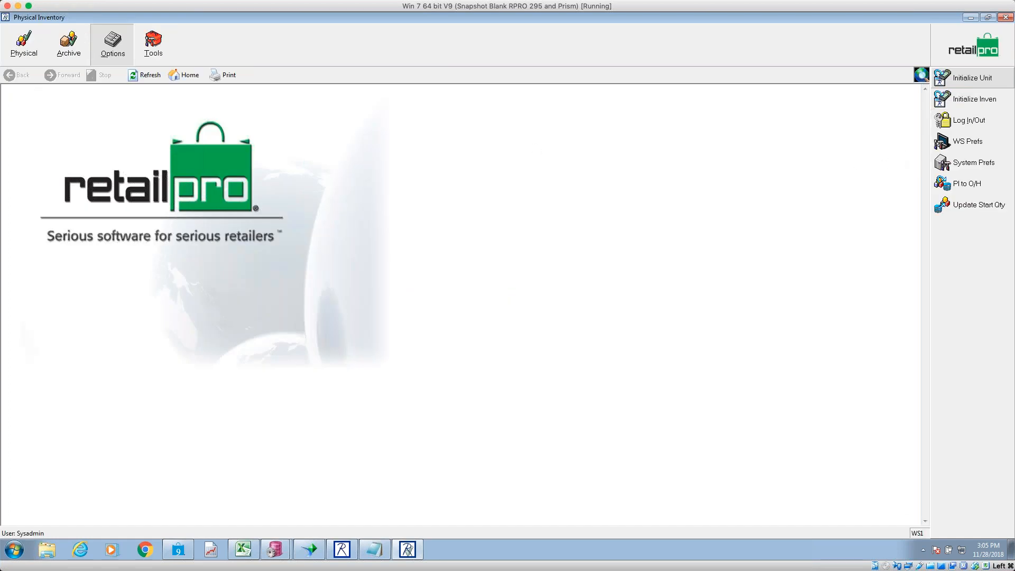
# - Delete Store 2's physical inventory, including its start quantities and zone files
pyautogui.click(25, 48)
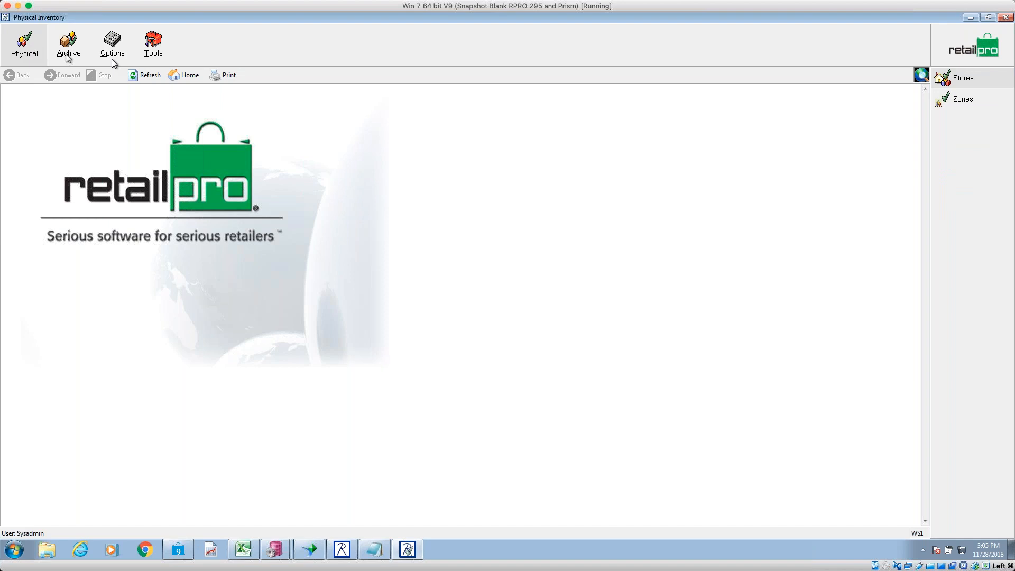
pyautogui.click(948, 79)
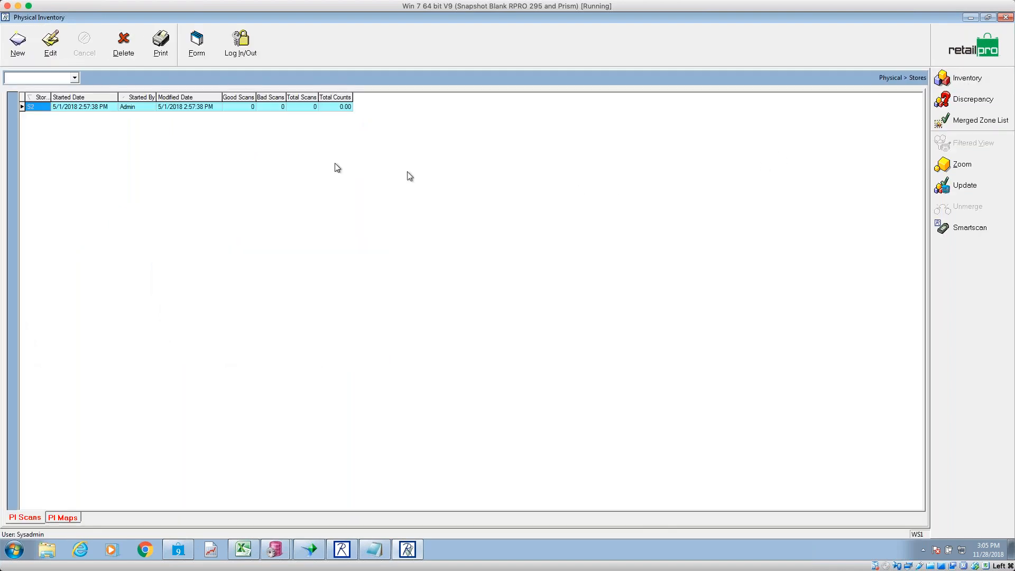
pyautogui.click(106, 106)
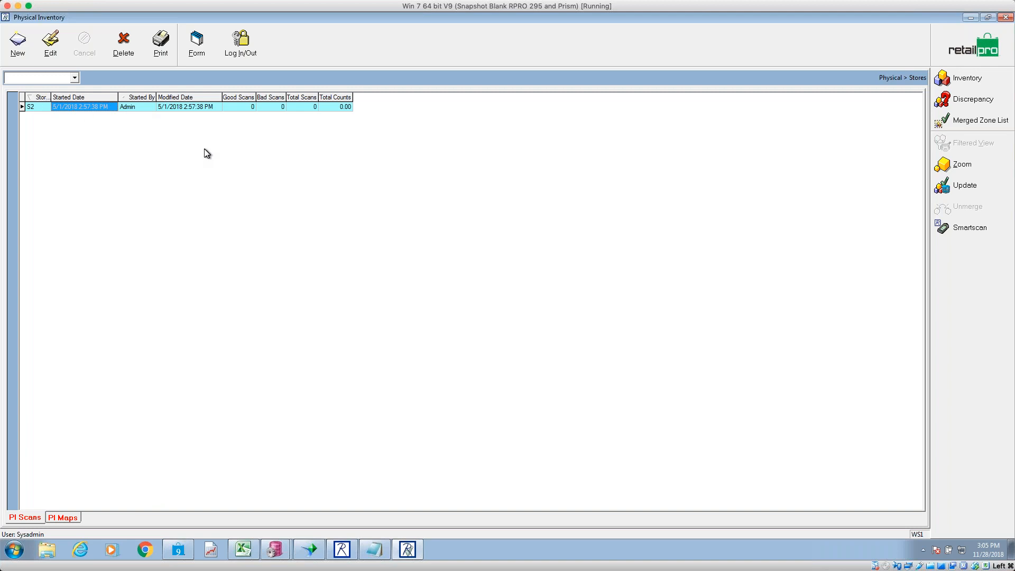
pyautogui.click(31, 107)
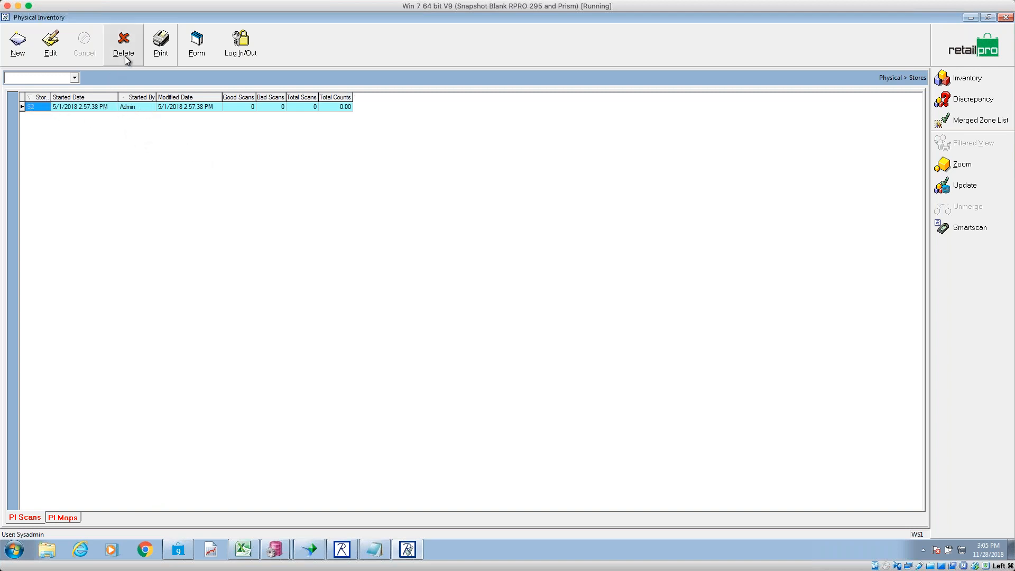
pyautogui.click(92, 106)
pyautogui.click(149, 106)
pyautogui.click(195, 105)
pyautogui.click(108, 106)
pyautogui.click(121, 56)
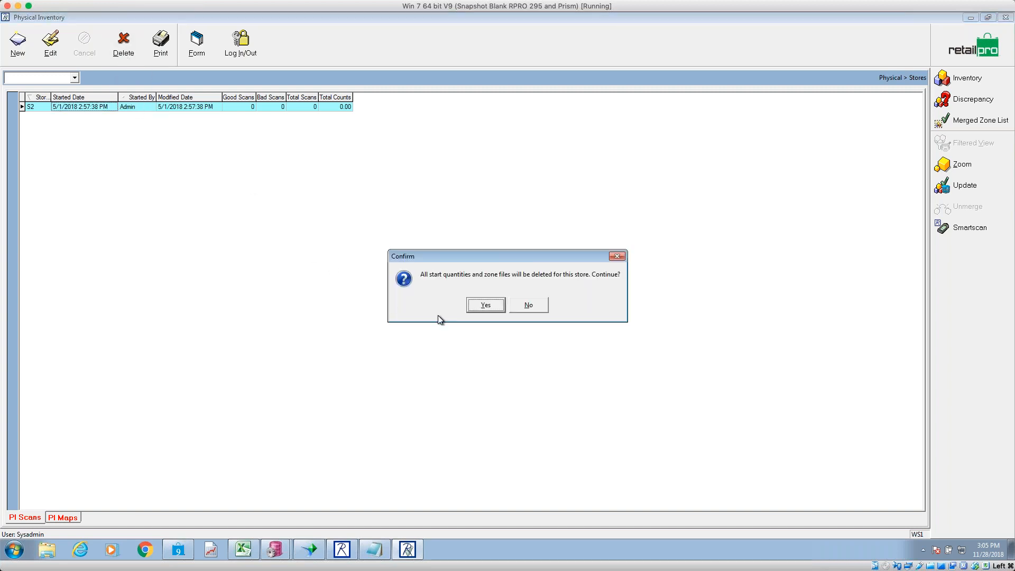
pyautogui.click(485, 305)
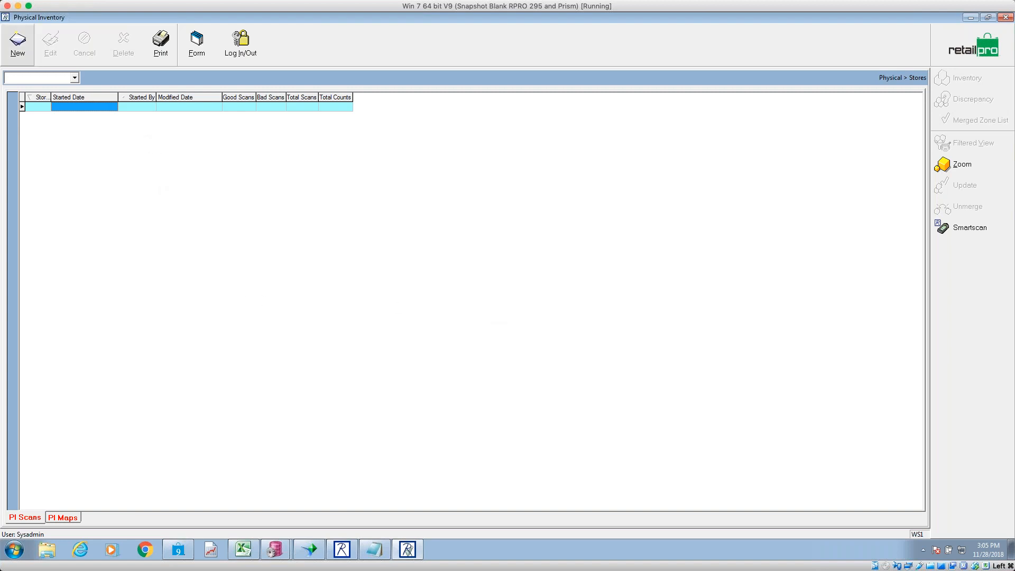
# - Create a new physical inventory for S1 - Store 1 and open its item list
pyautogui.click(18, 43)
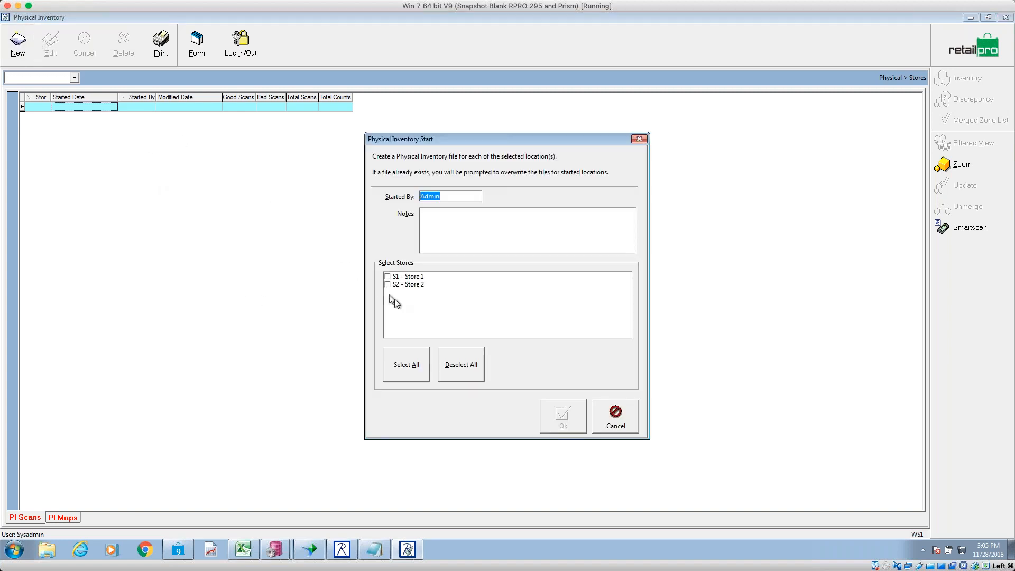
pyautogui.click(396, 278)
pyautogui.click(388, 277)
pyautogui.click(561, 421)
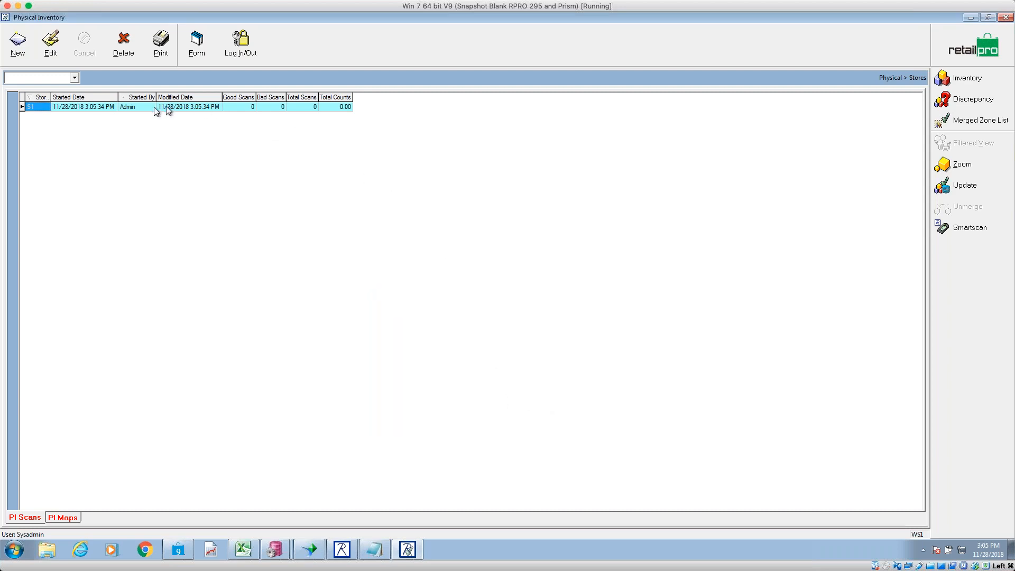
pyautogui.click(94, 109)
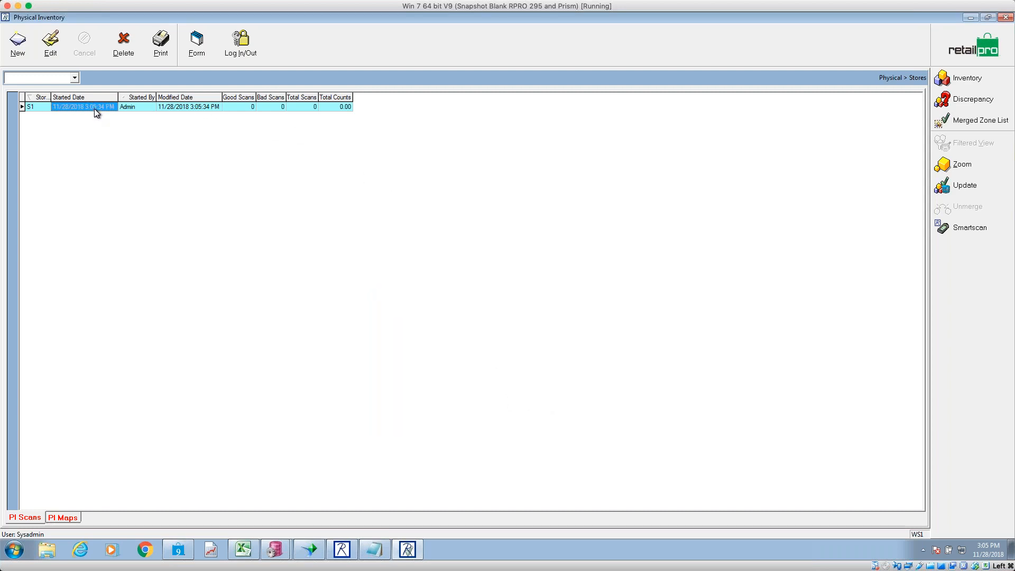
pyautogui.click(959, 84)
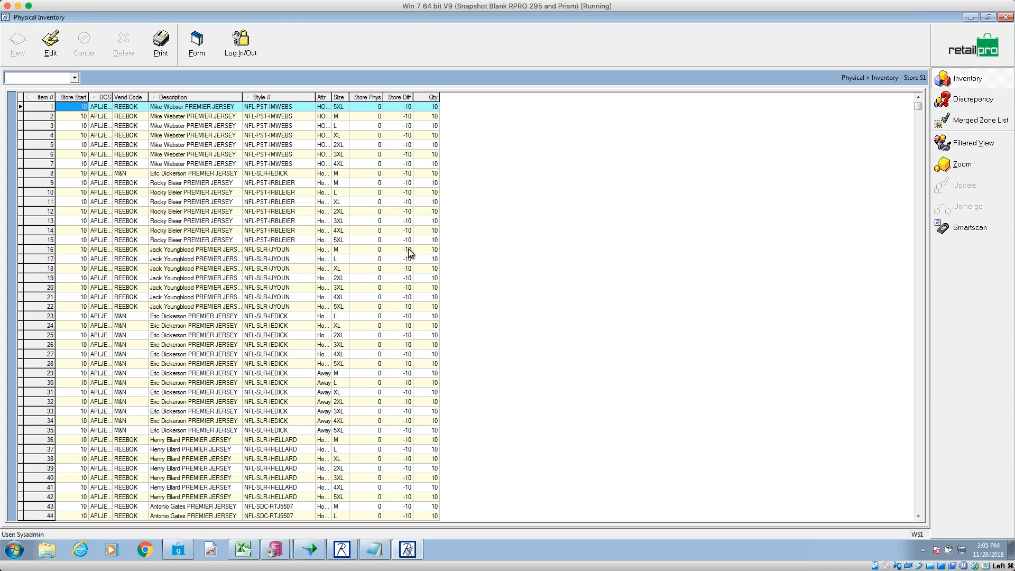
# - Move the Store Start column to sit just before Store Phys
pyautogui.rightClick(364, 101)
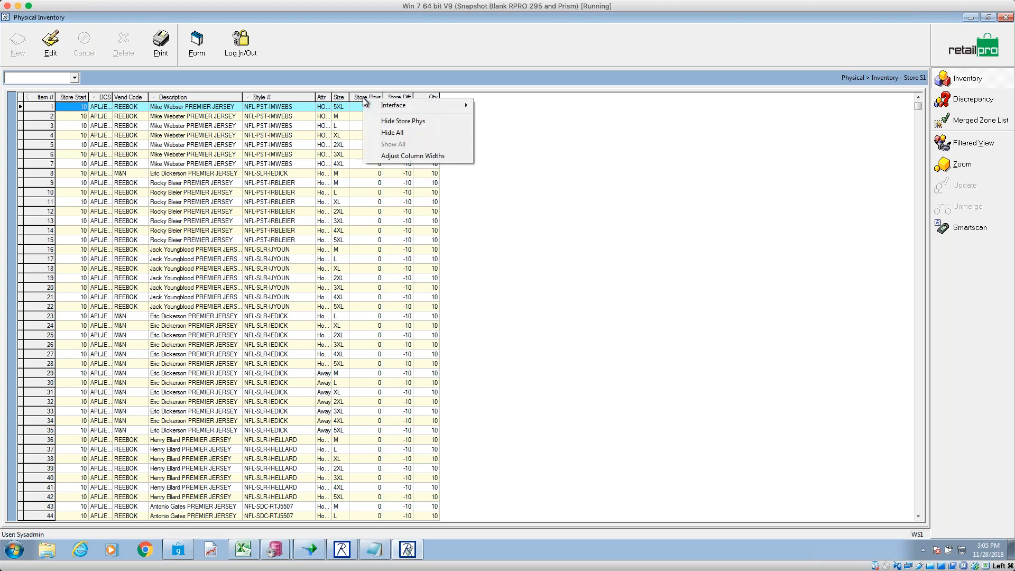
pyautogui.click(76, 106)
pyautogui.moveTo(73, 97)
pyautogui.mouseDown()
pyautogui.moveTo(370, 98)
pyautogui.moveTo(339, 100)
pyautogui.mouseUp()
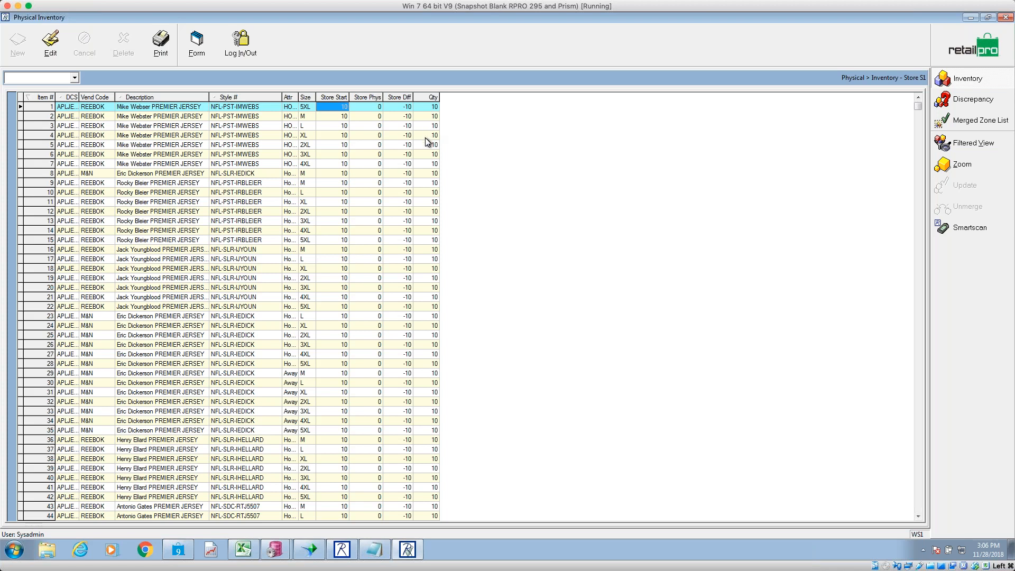
# - Check the first item's Qty, Store Start 10, Store Phys 0 and Store Diff -10 values
pyautogui.moveTo(431, 108); pyautogui.dragTo(428, 160)
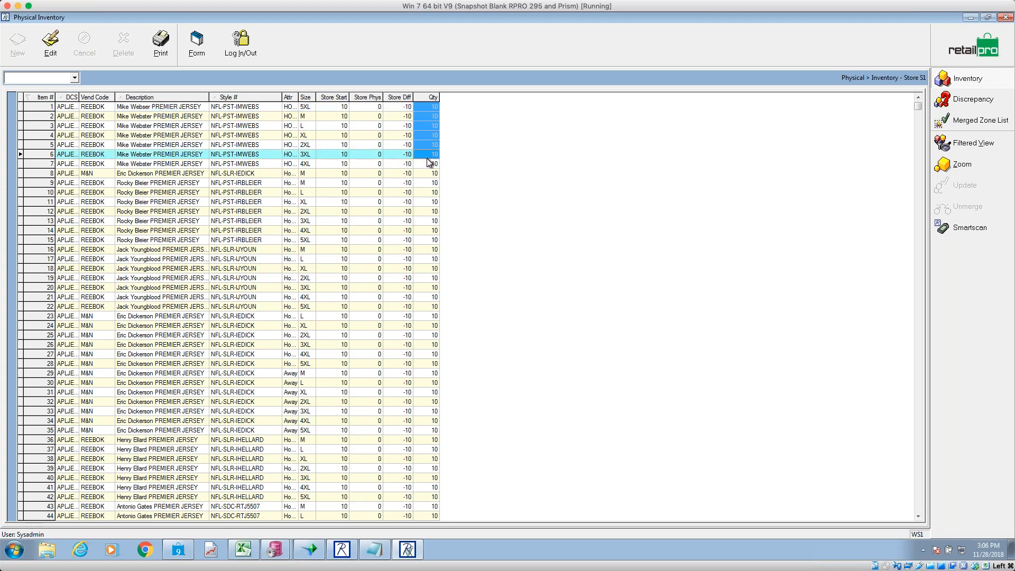
pyautogui.click(432, 108)
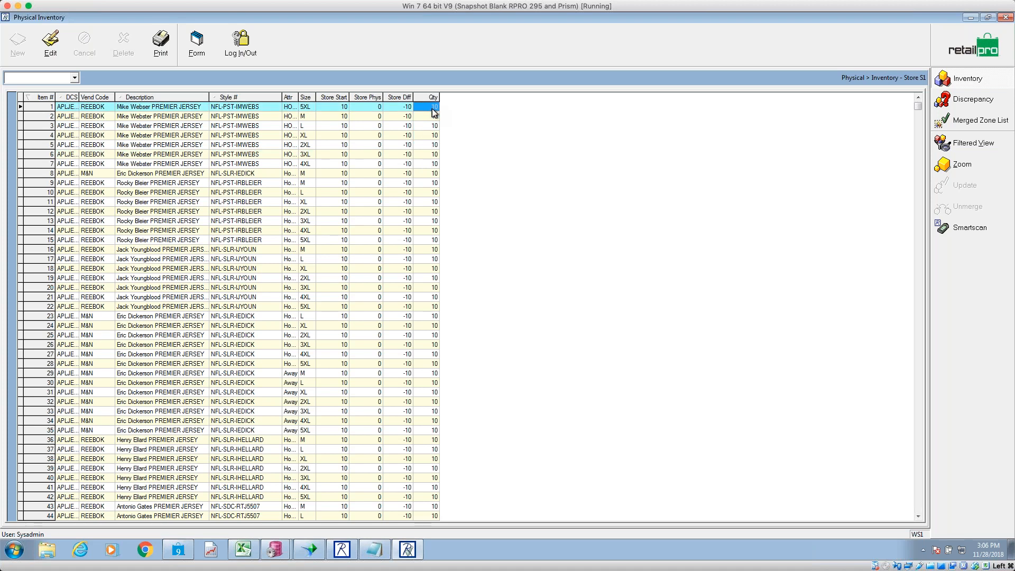
pyautogui.click(334, 107)
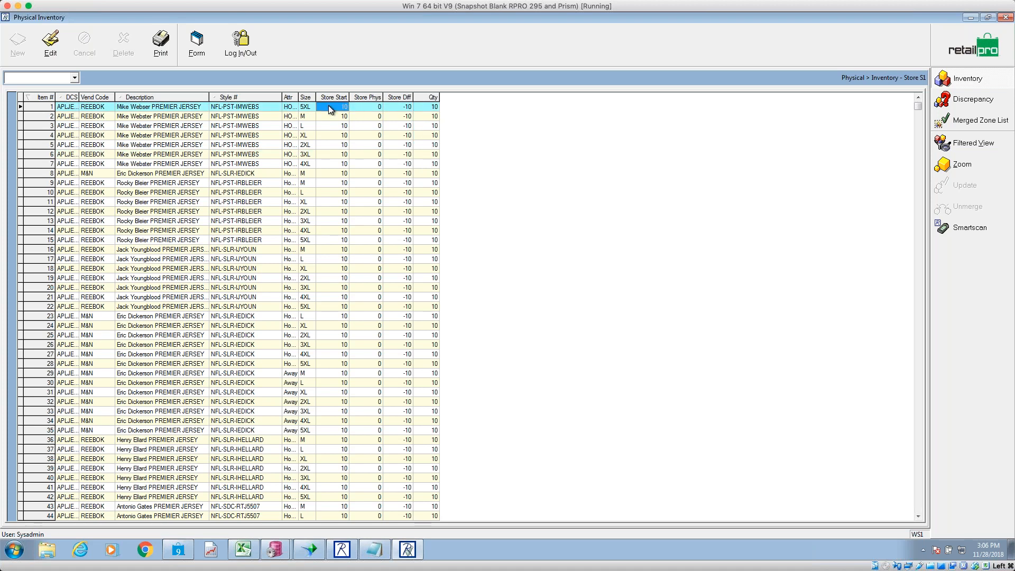
pyautogui.click(372, 106)
pyautogui.click(402, 107)
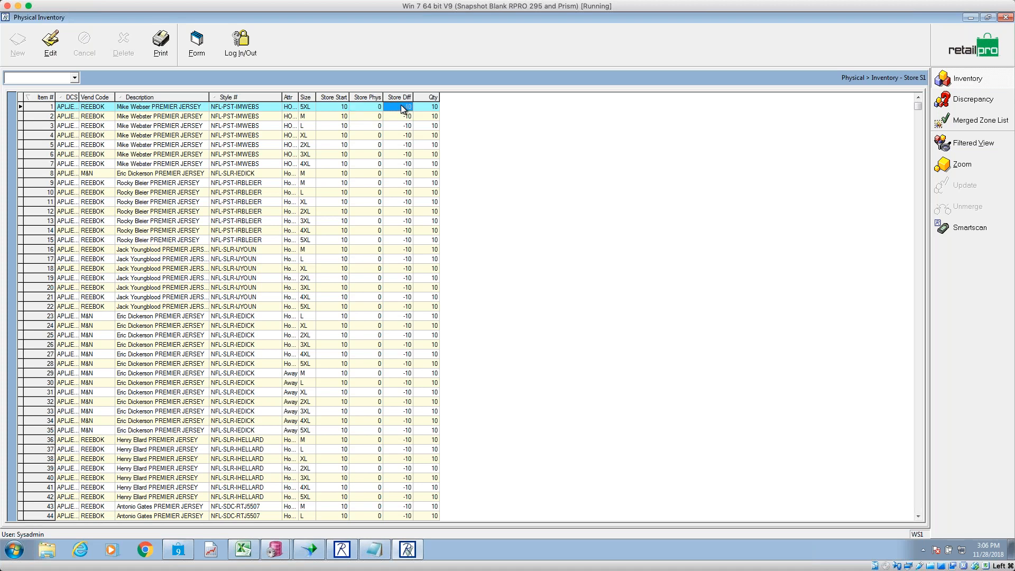
pyautogui.click(421, 108)
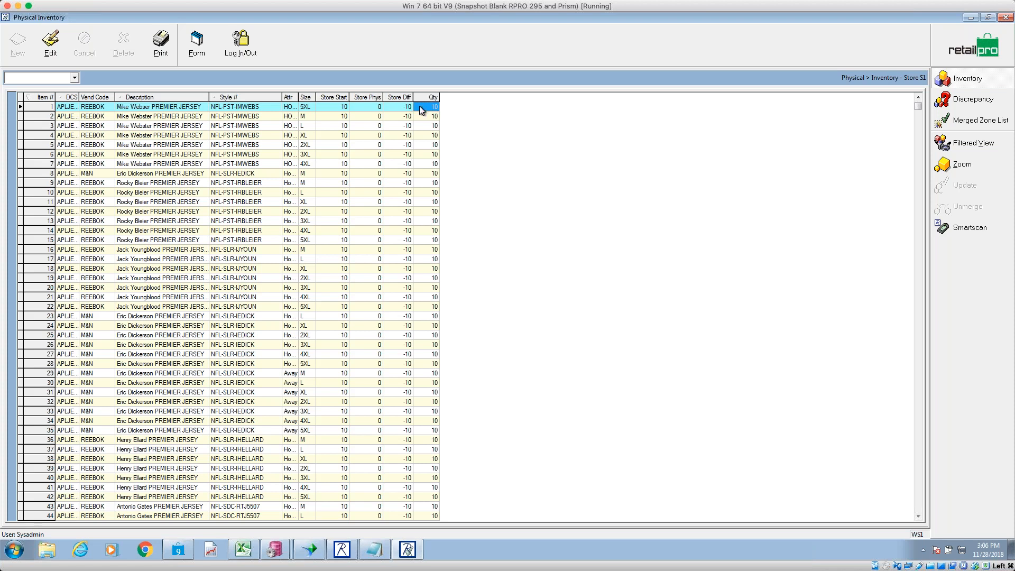
pyautogui.click(329, 106)
pyautogui.click(398, 108)
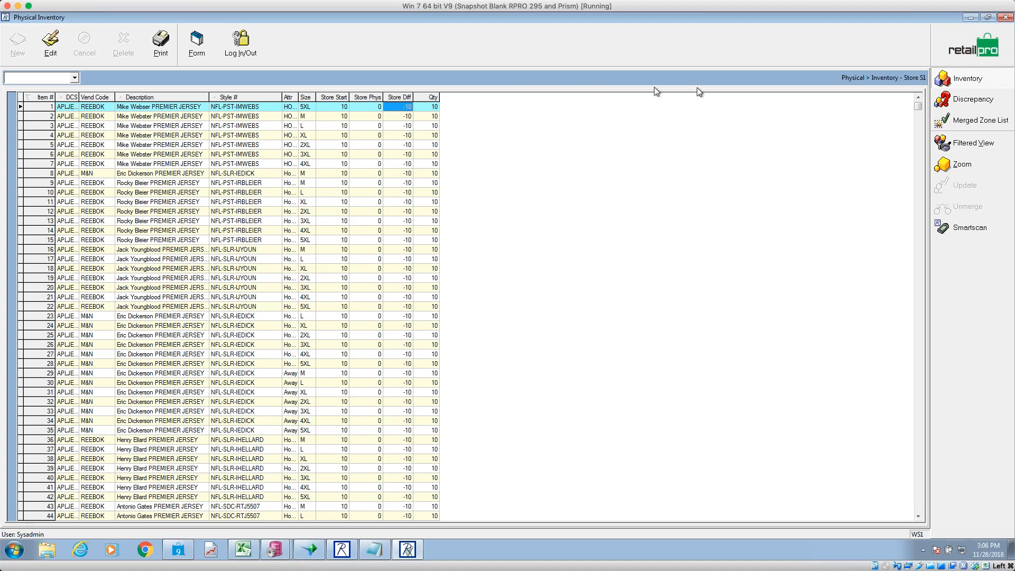
# - Reopen Store 1's item list and step through the first items' count values
pyautogui.click(972, 46)
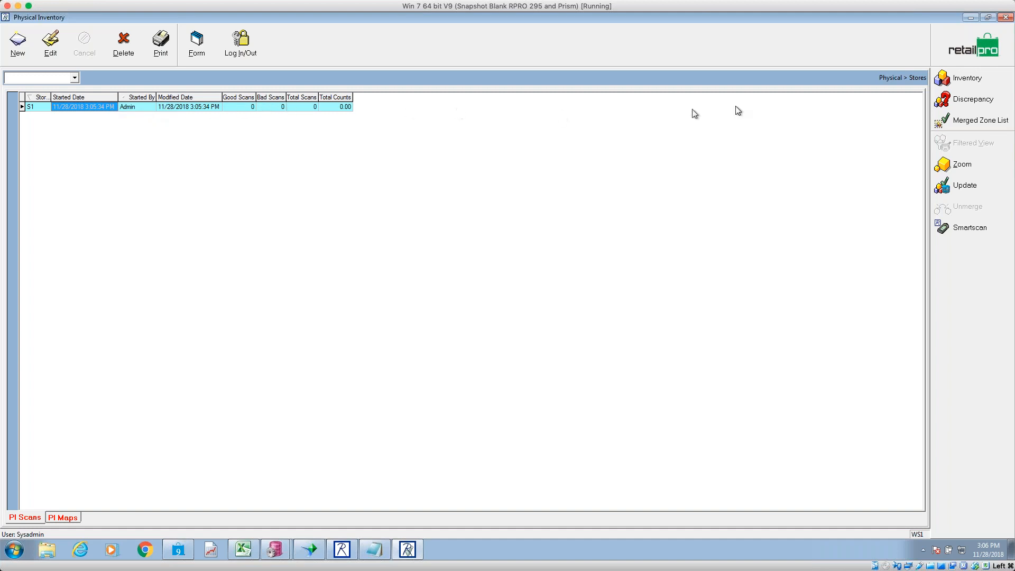
pyautogui.click(966, 79)
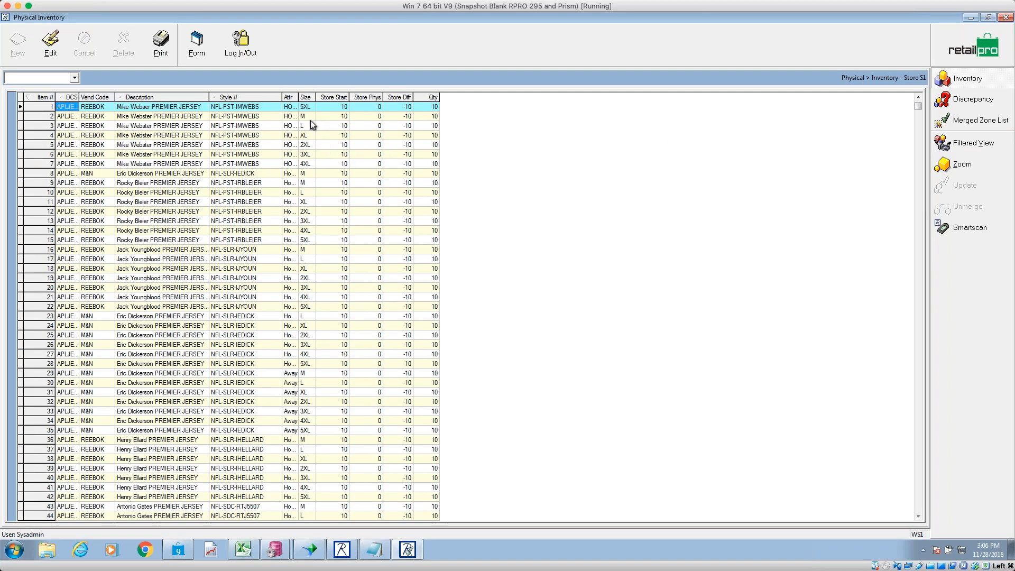
pyautogui.click(331, 108)
pyautogui.press('Tab')
pyautogui.press('Tab')
pyautogui.press('Tab')
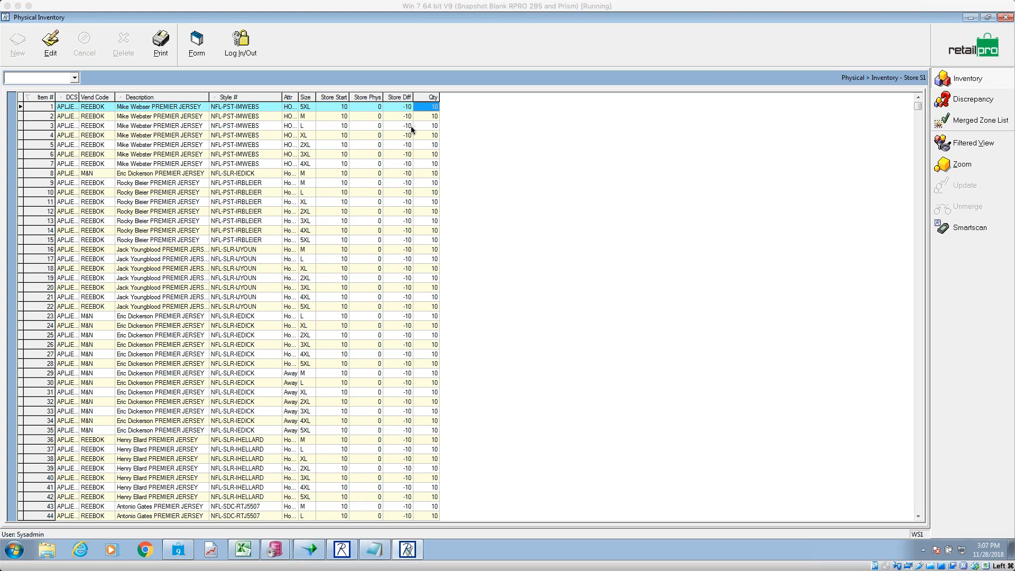
pyautogui.click(372, 127)
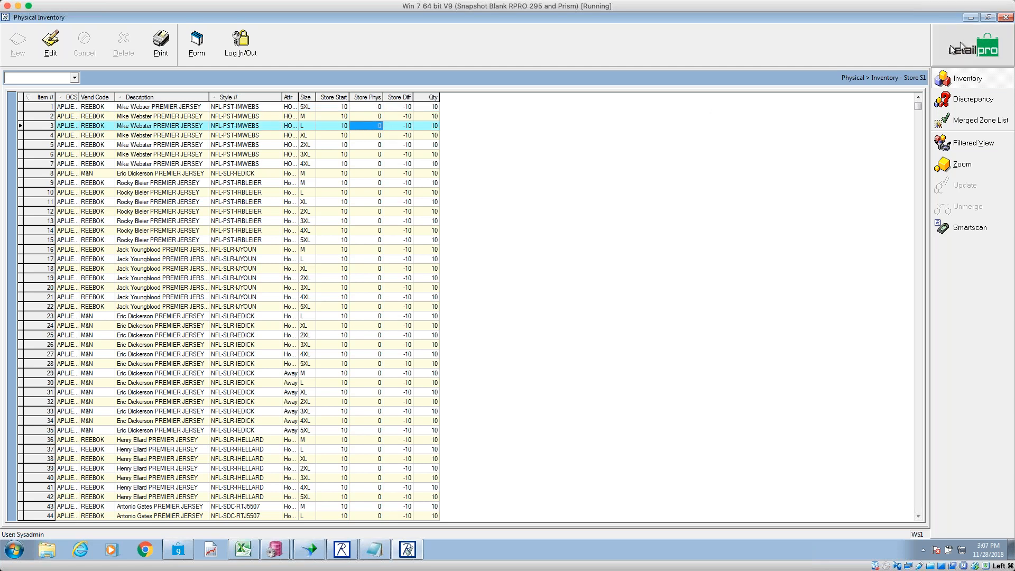
# - Return to the Physical Inventory home screen and open the empty Zones list
pyautogui.click(936, 55)
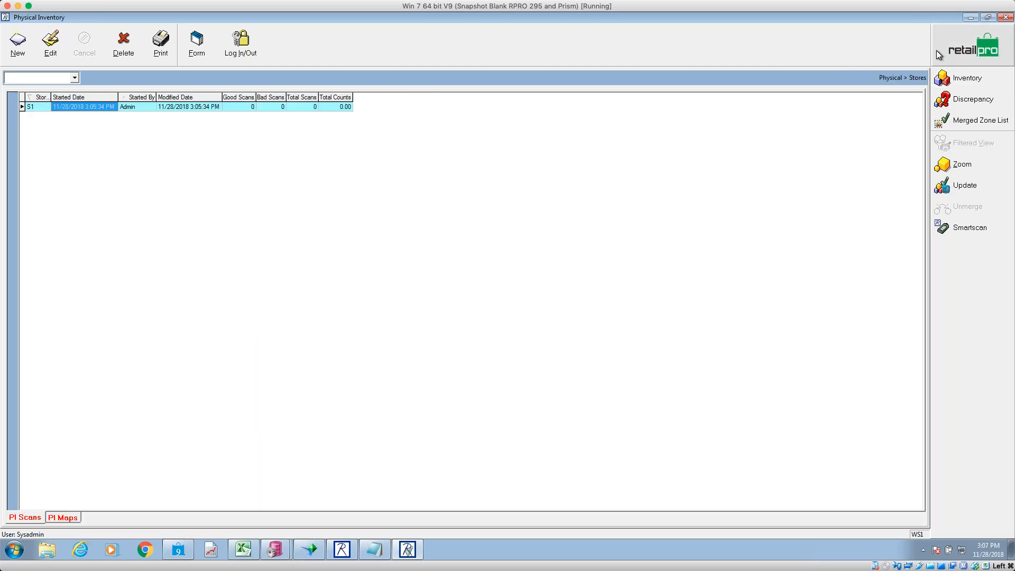
pyautogui.click(951, 55)
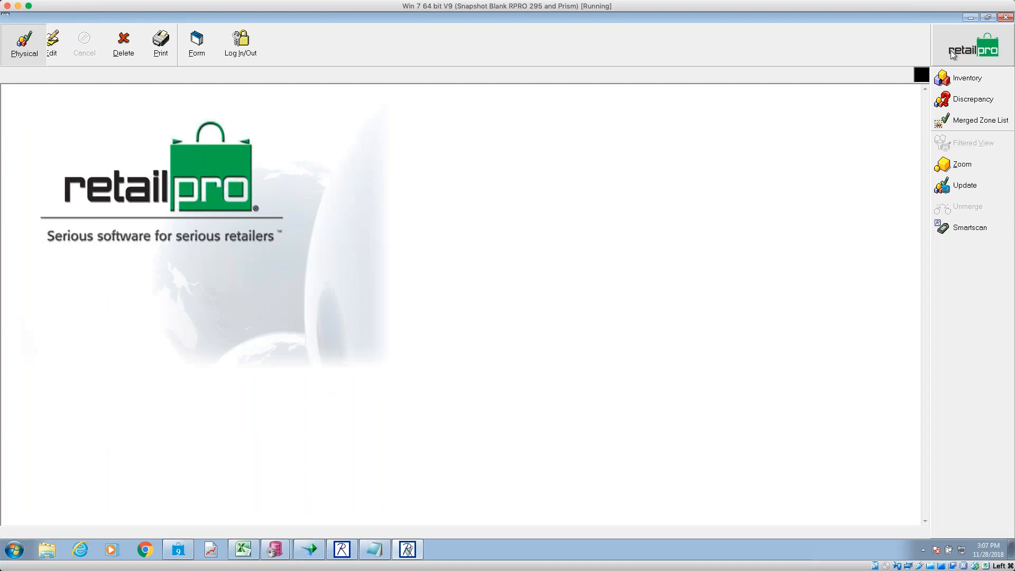
pyautogui.click(951, 102)
# - Review the Physical > Zones and scanner upload steps in PI Steps8.txt, then return to Physical Inventory
pyautogui.click(385, 548)
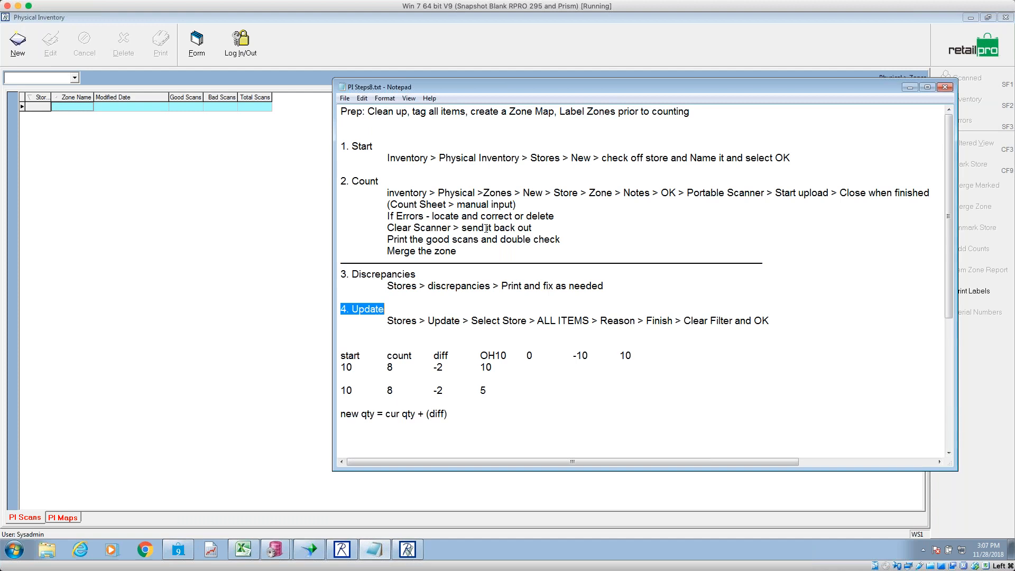
pyautogui.moveTo(418, 189); pyautogui.dragTo(516, 187)
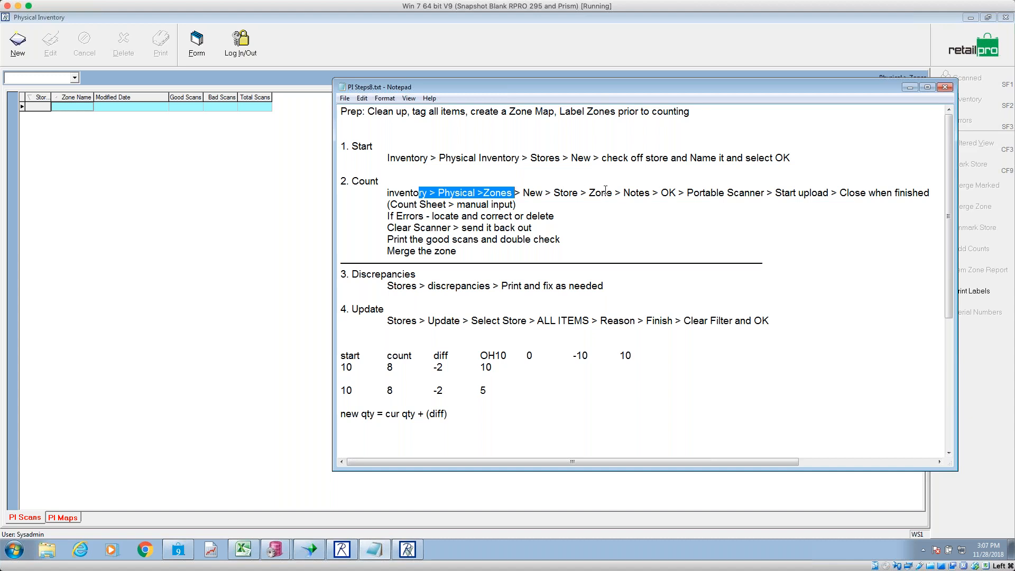
pyautogui.moveTo(685, 192); pyautogui.dragTo(858, 199)
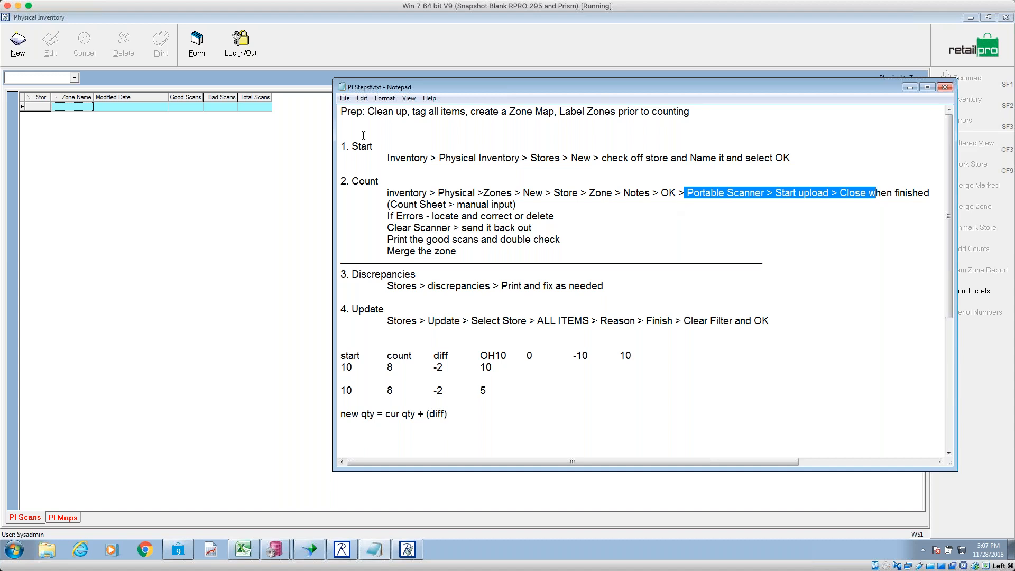
pyautogui.click(278, 126)
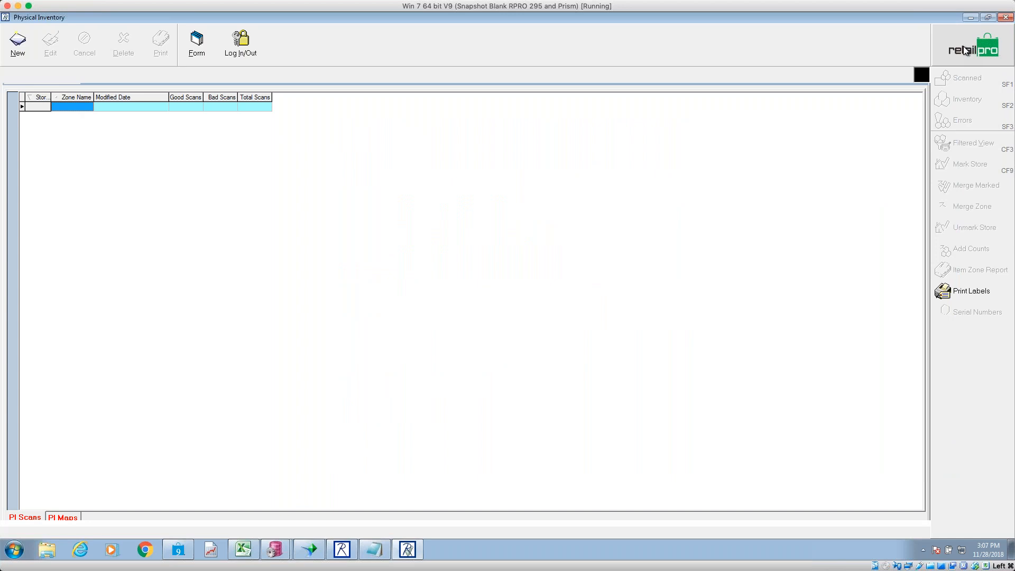
pyautogui.click(966, 50)
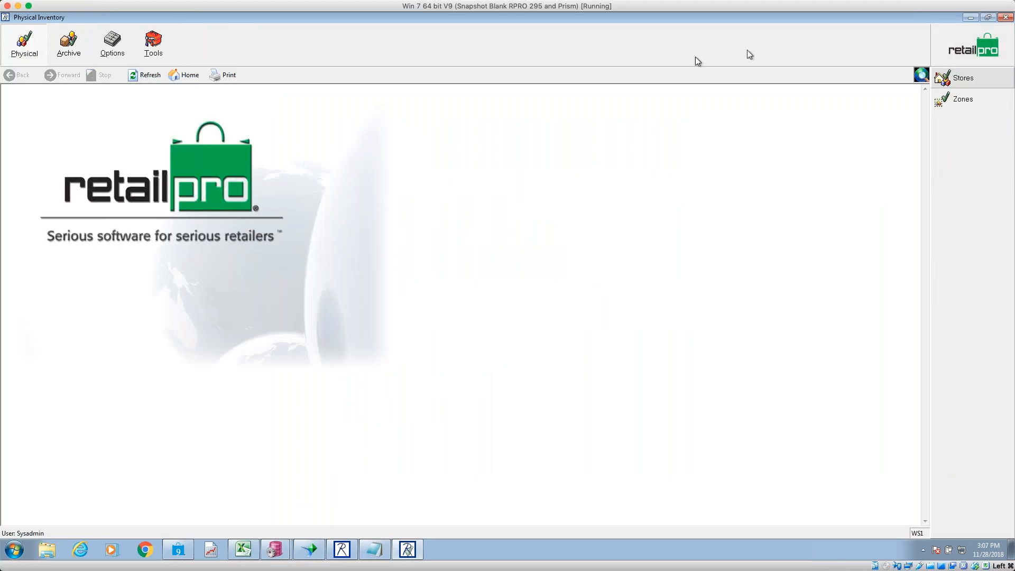
# - Minimize Physical Inventory and open the Merchandise Inventory item list
pyautogui.click(969, 19)
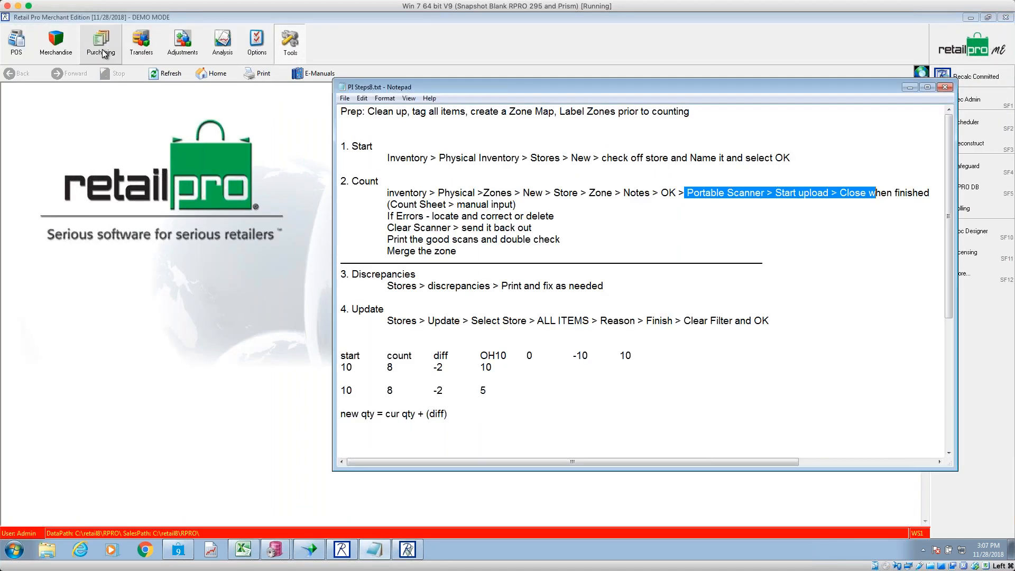
pyautogui.click(64, 51)
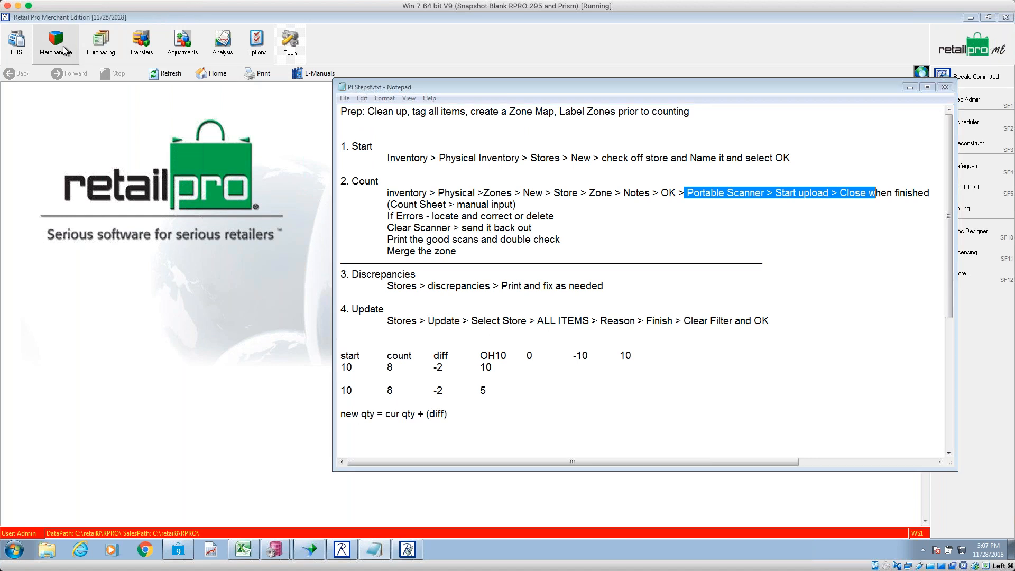
pyautogui.click(951, 79)
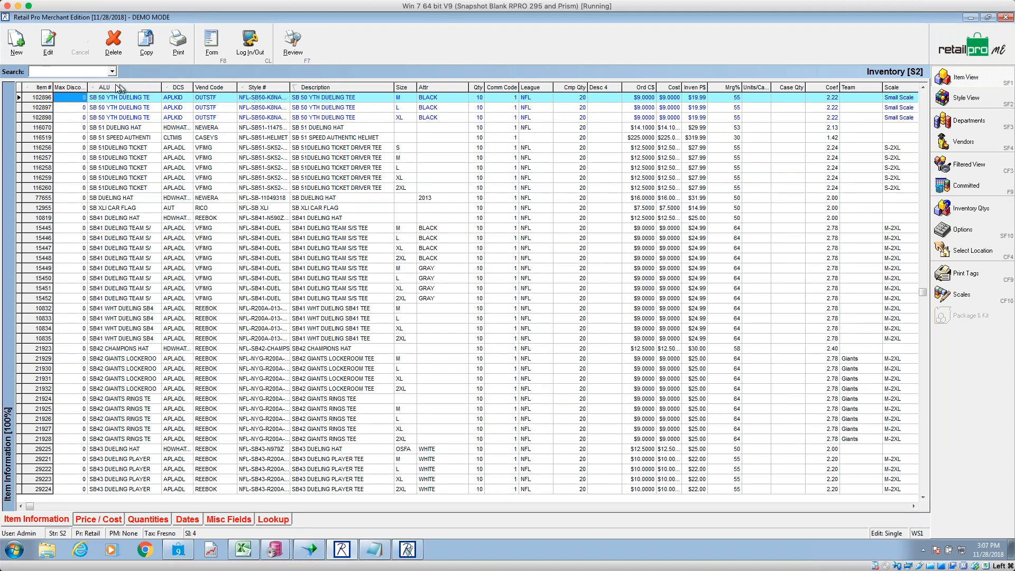
# - Search inventory for DUEL, select the large SB 50 youth dueling tee, and open Filtered View
pyautogui.click(86, 72)
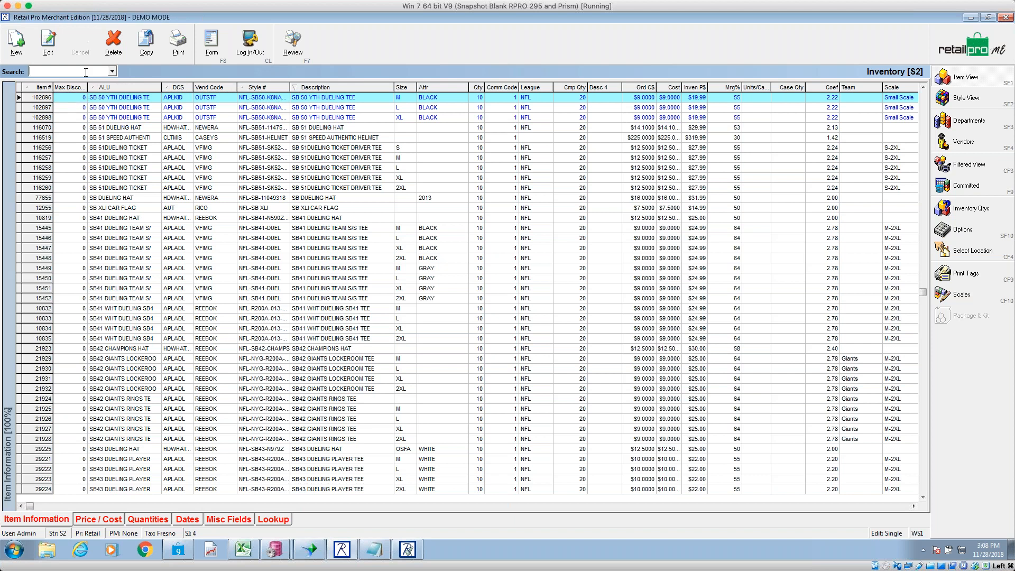
pyautogui.write('DUEL')
pyautogui.press('Return')
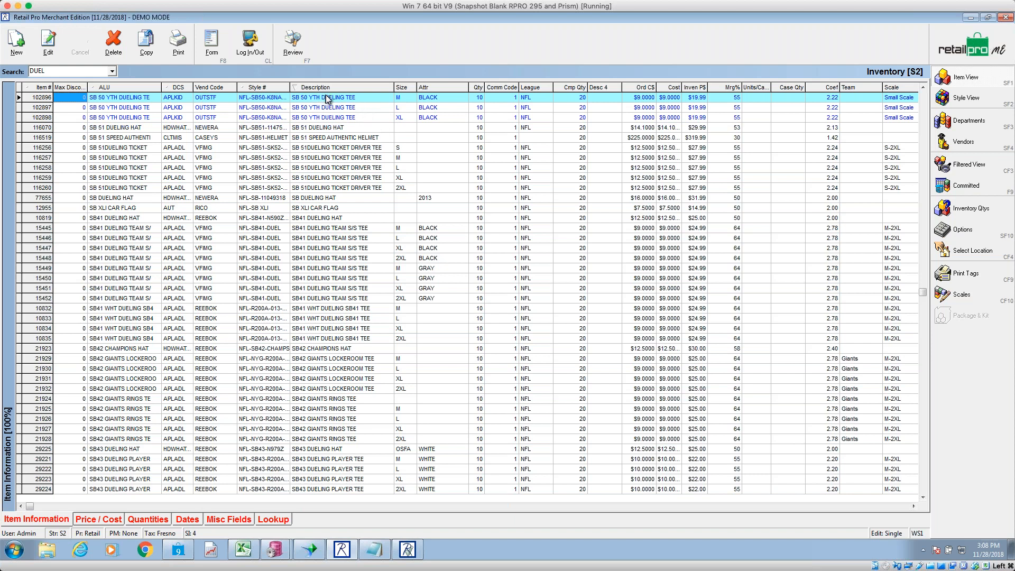
pyautogui.click(86, 72)
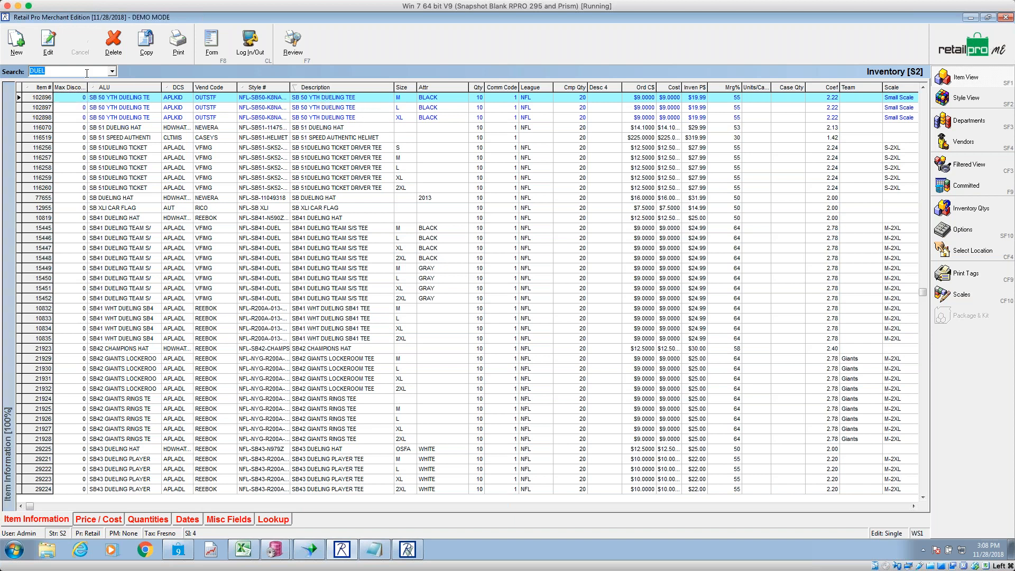
pyautogui.press('Return')
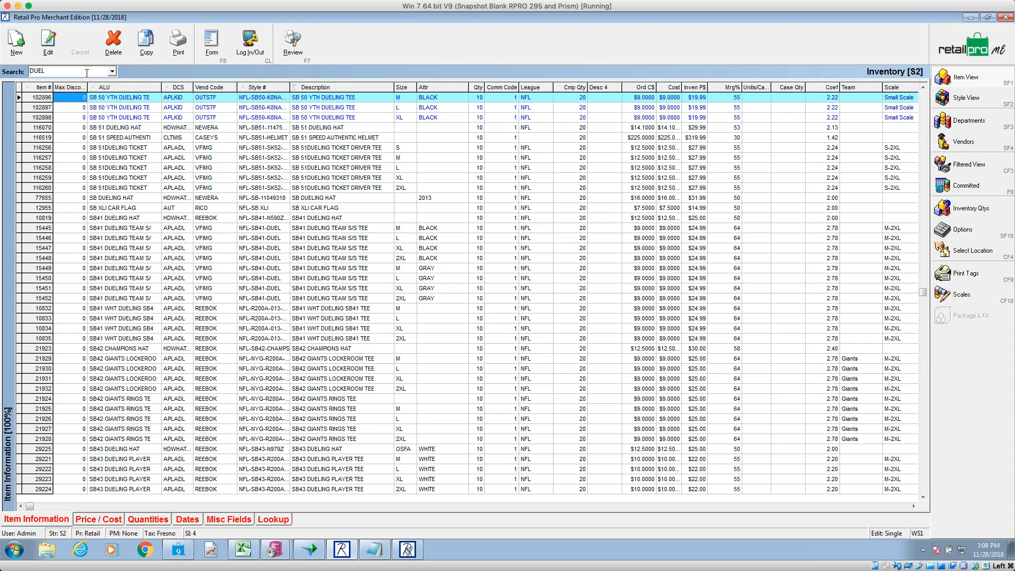
pyautogui.click(339, 109)
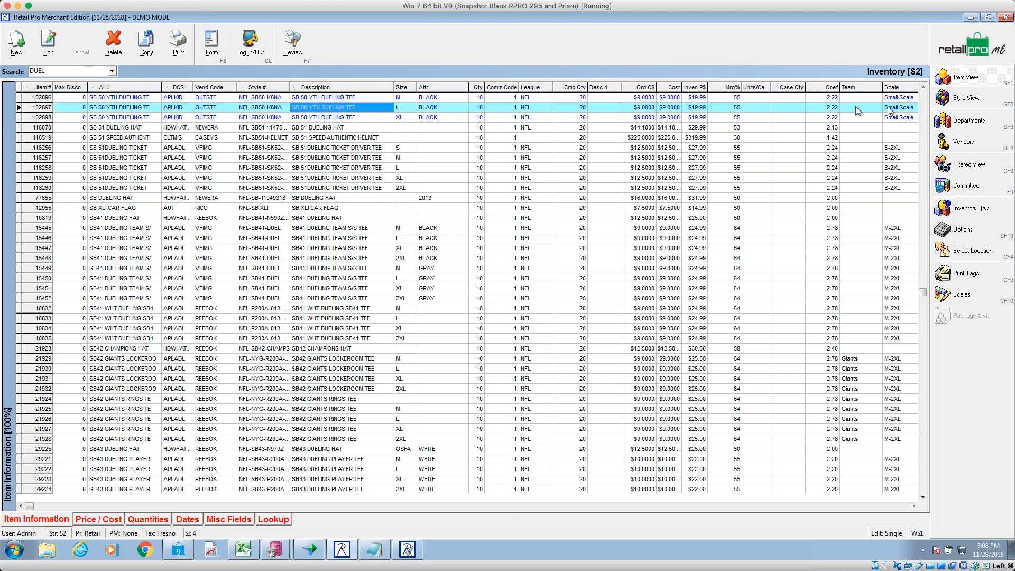
pyautogui.click(972, 168)
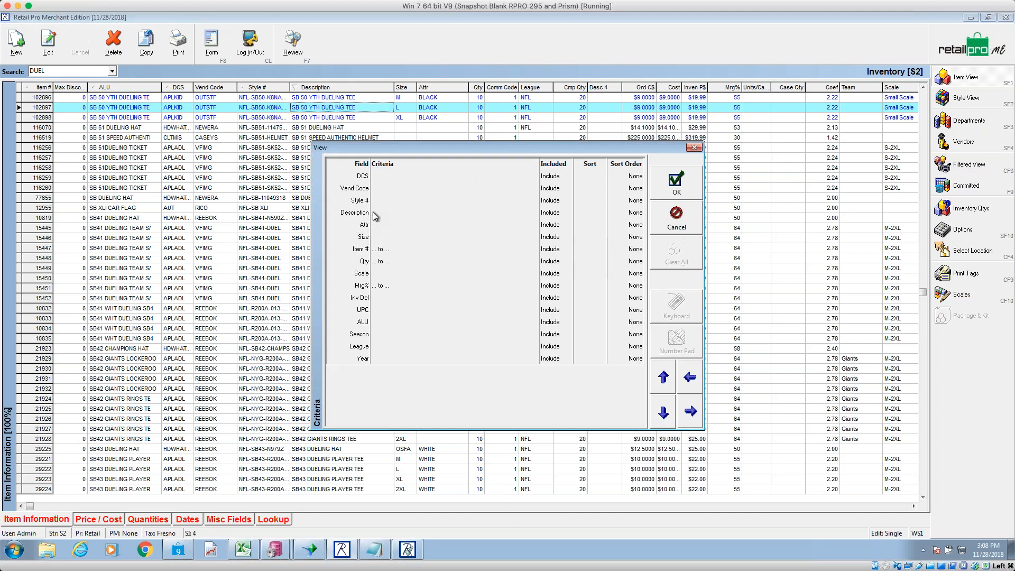
# - Filter the inventory to items whose Description contains duel
pyautogui.click(392, 213)
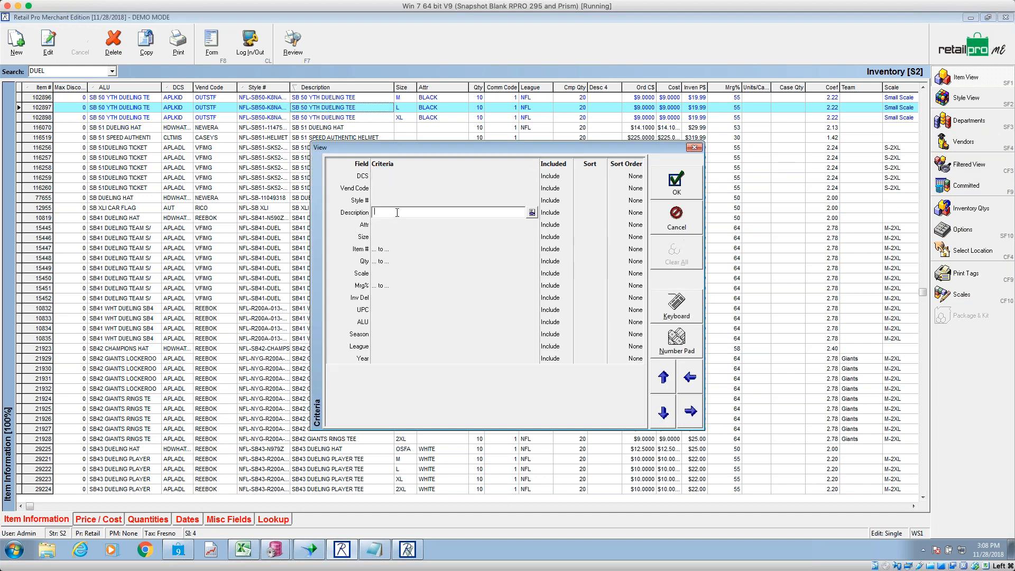
pyautogui.write('duel')
pyautogui.press('Tab')
pyautogui.press('Return')
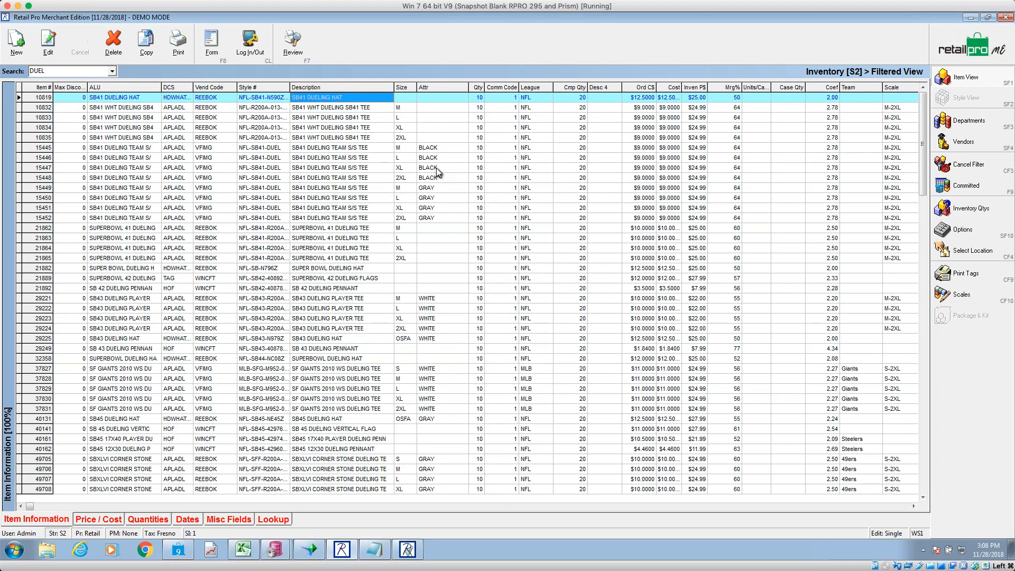
# - Add a Size criterion of m to the duel filter and apply it
pyautogui.click(978, 166)
pyautogui.click(978, 166)
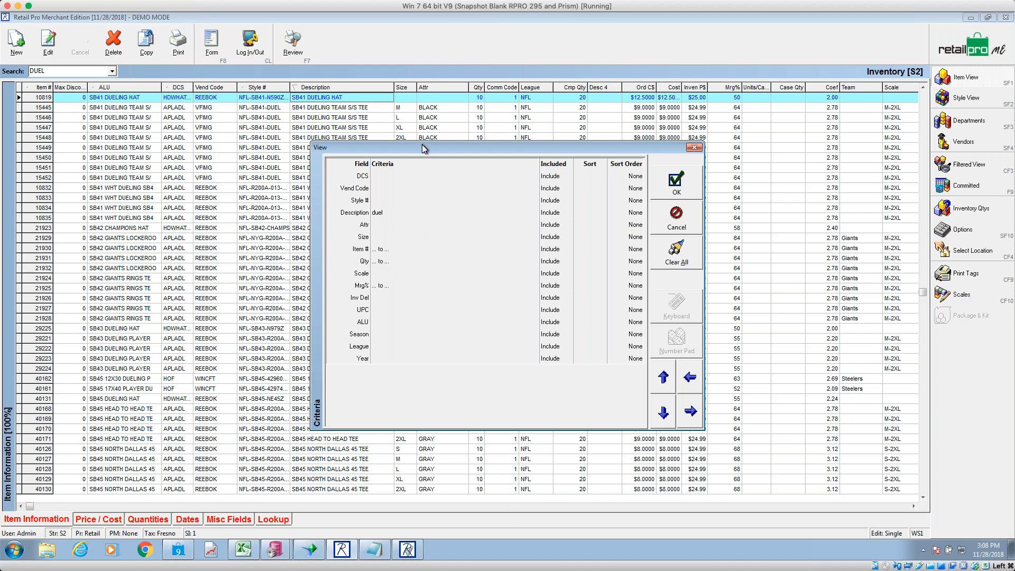
pyautogui.moveTo(423, 148); pyautogui.dragTo(422, 160)
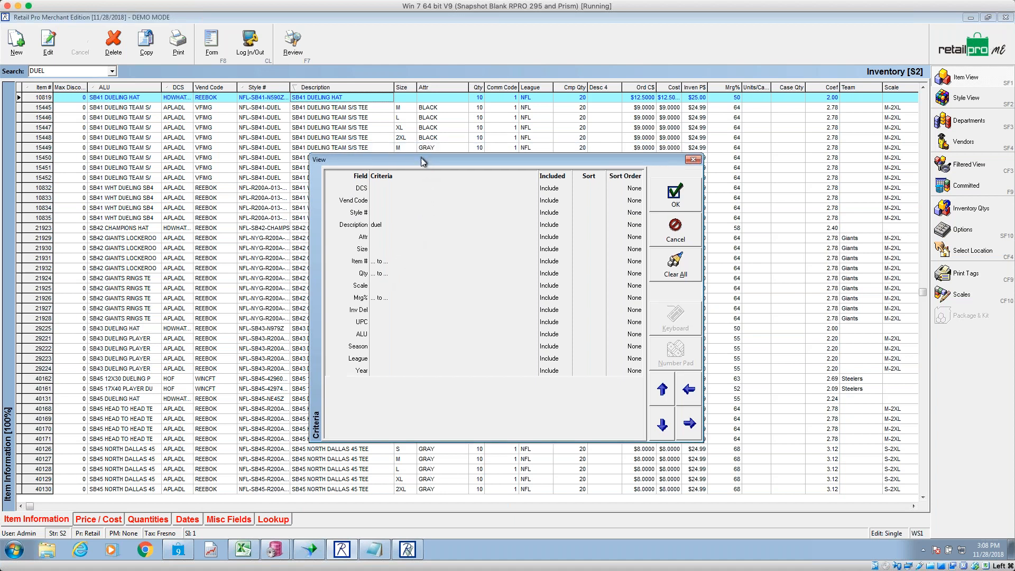
pyautogui.click(388, 251)
pyautogui.write('m')
pyautogui.click(672, 199)
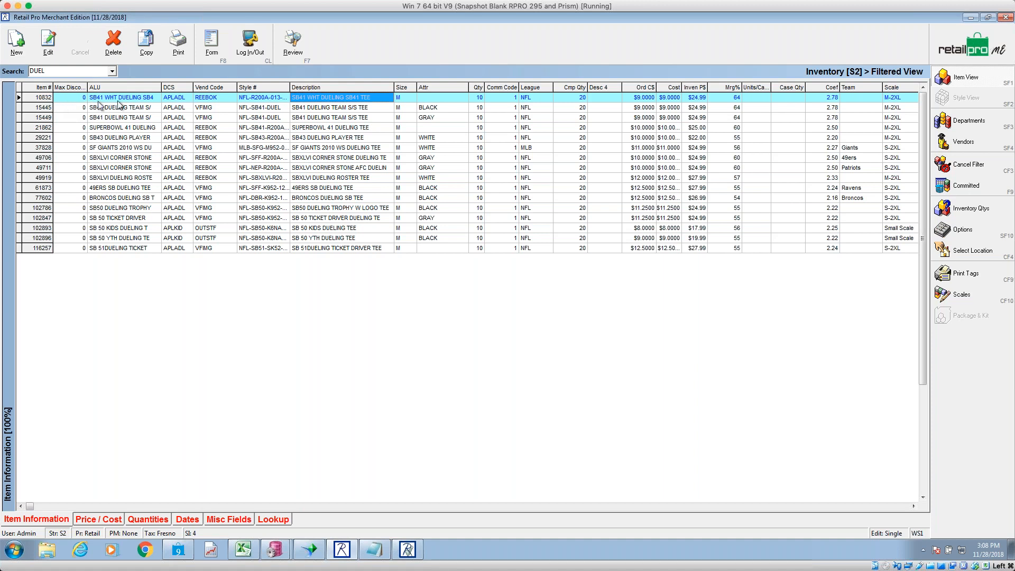
# - Send the selected item columns from the filtered list to Notepad
pyautogui.moveTo(68, 97); pyautogui.dragTo(76, 253)
pyautogui.rightClick(72, 116)
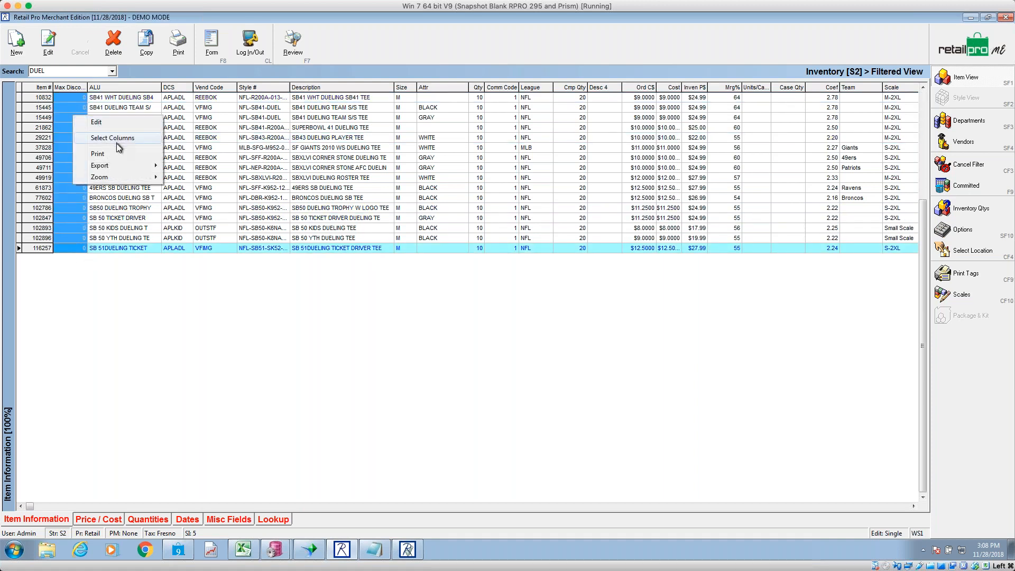
pyautogui.moveTo(116, 163)
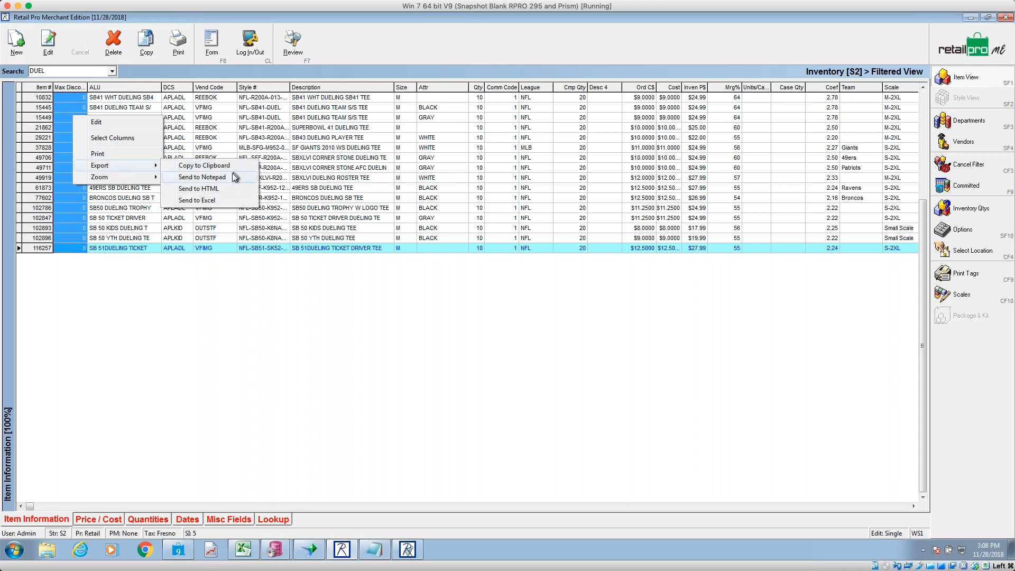
pyautogui.click(232, 178)
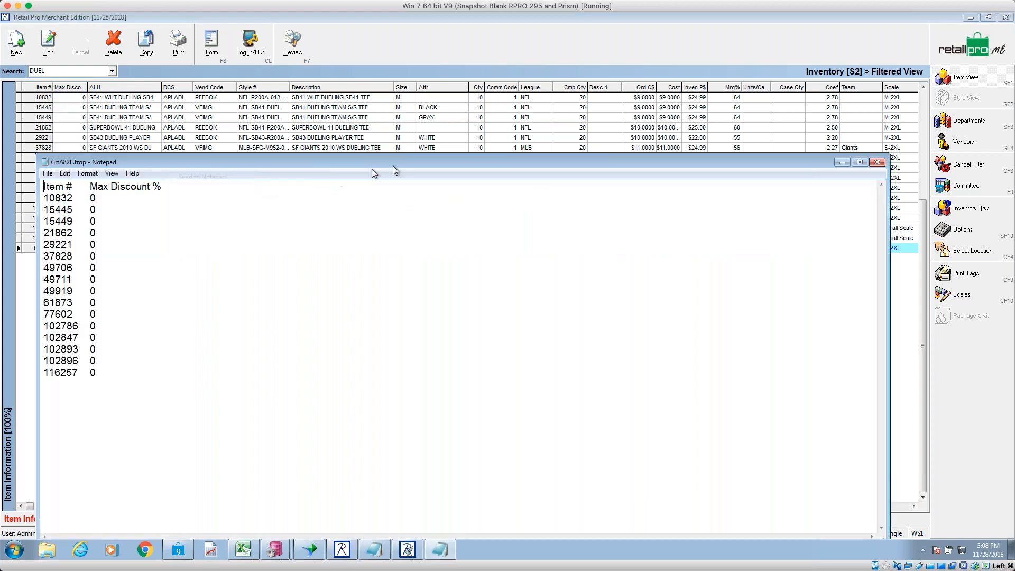
# - Delete the header line, the blank first line and the last five item lines
pyautogui.moveTo(186, 194); pyautogui.dragTo(21, 183)
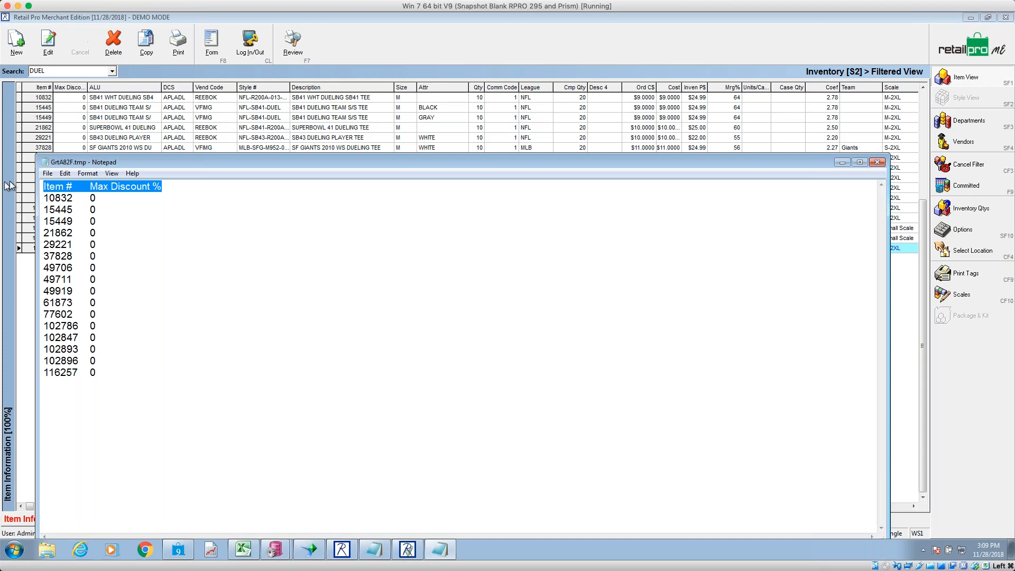
pyautogui.press('Delete')
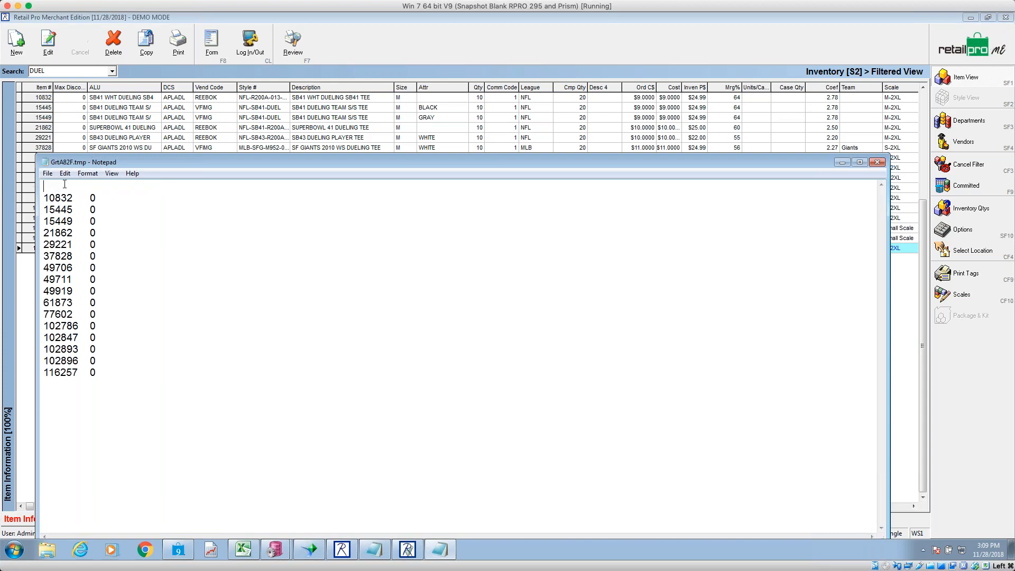
pyautogui.press('Delete')
pyautogui.click(89, 187)
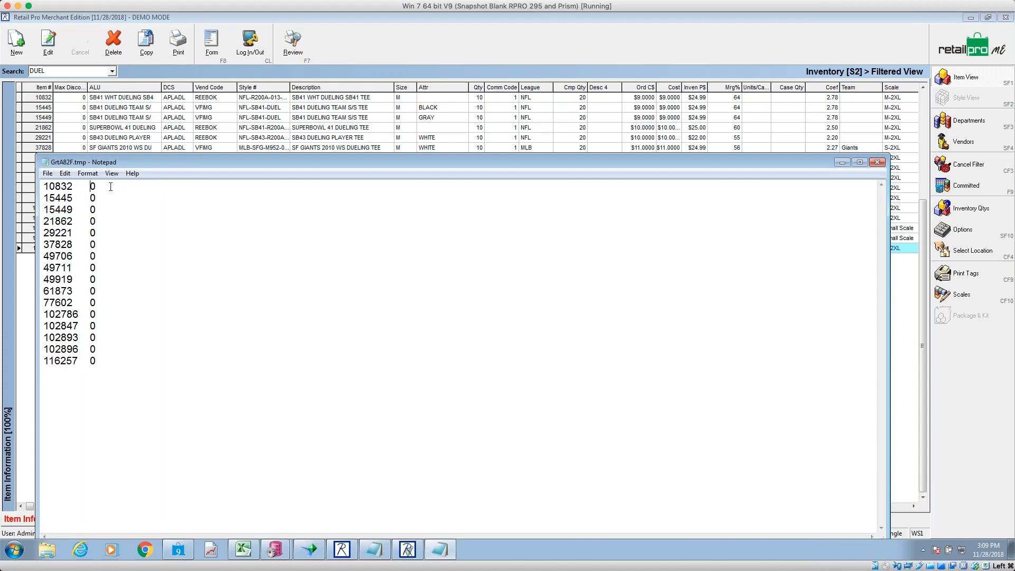
pyautogui.press('BackSpace')
pyautogui.moveTo(97, 364); pyautogui.dragTo(24, 312)
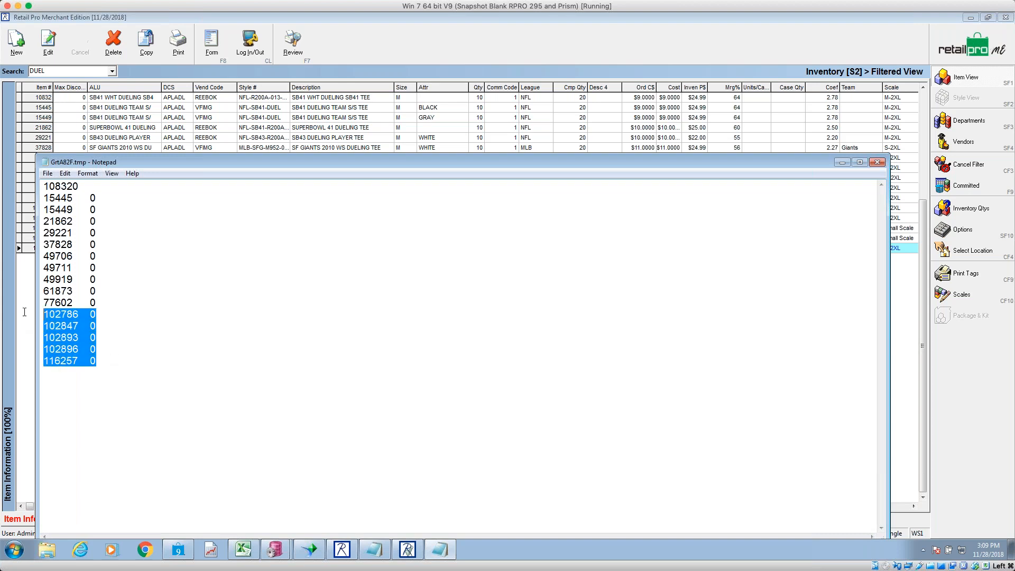
pyautogui.press('Delete')
# - Join each of the eleven item numbers to its count, removing tabs and typing count digits
pyautogui.click(78, 197)
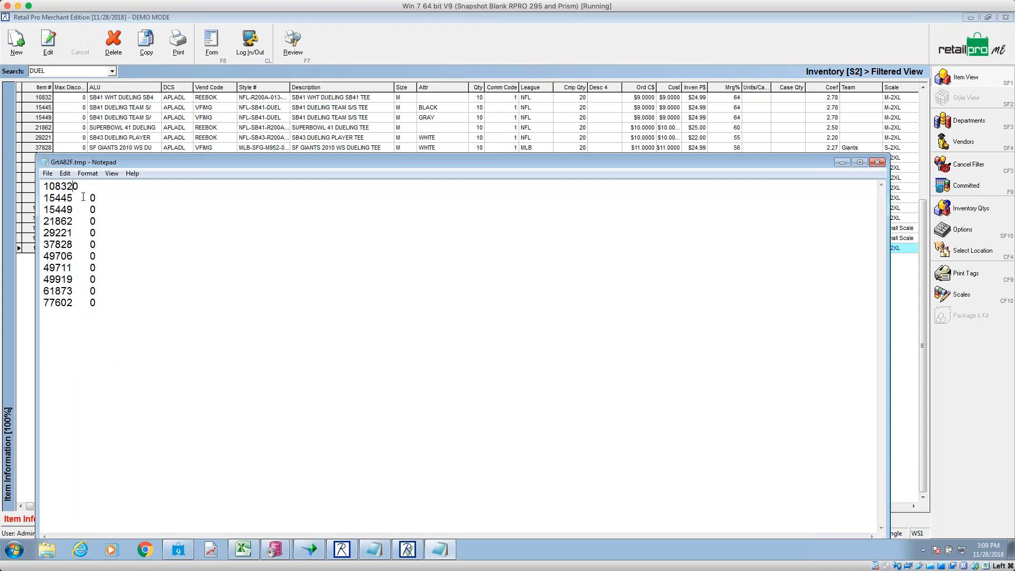
pyautogui.write('1')
pyautogui.press('Down')
pyautogui.press('Delete')
pyautogui.write('2')
pyautogui.press('Down')
pyautogui.press('Delete')
pyautogui.write('2')
pyautogui.press('Down')
pyautogui.press('Delete')
pyautogui.write('1')
pyautogui.press('Delete')
pyautogui.write('1')
pyautogui.press('Down')
pyautogui.press('Delete')
pyautogui.write('1')
pyautogui.press('Down')
pyautogui.press('Delete')
pyautogui.write('1')
pyautogui.press('Down')
pyautogui.press('Delete')
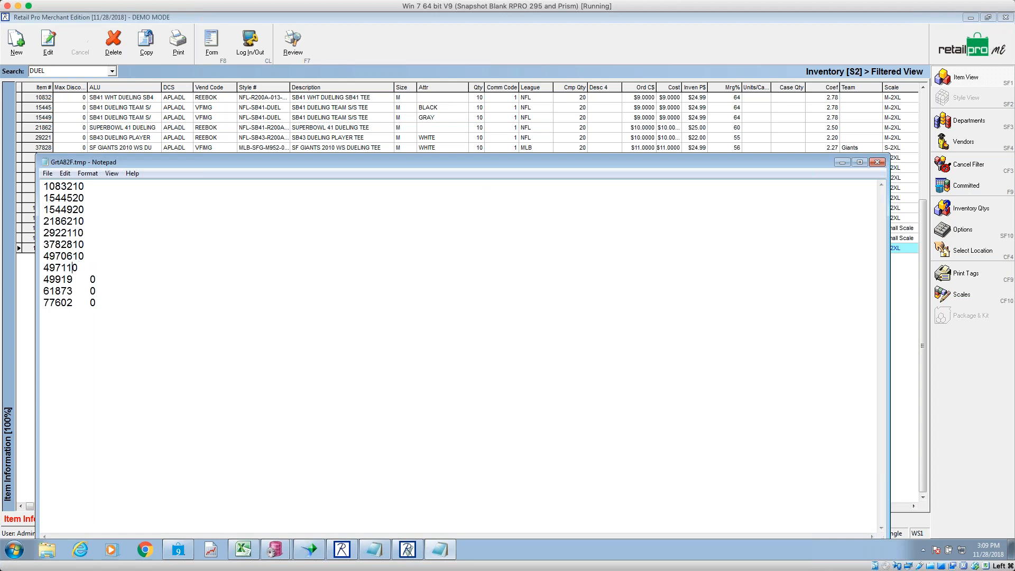
pyautogui.write('1')
pyautogui.press('Down')
pyautogui.press('Delete')
pyautogui.write('1')
pyautogui.press('Down')
pyautogui.write('1')
pyautogui.press('Delete')
pyautogui.press('Down')
pyautogui.write('1')
pyautogui.press('Delete')
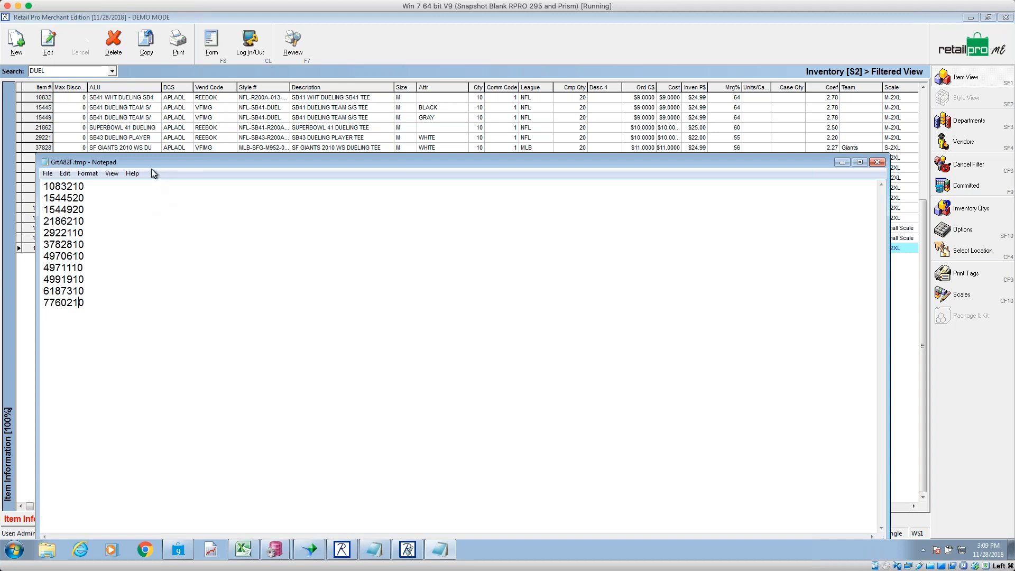
pyautogui.click(75, 185)
pyautogui.hotkey('shift', 'Home')
# - Save the scan data as scan.txt on the Desktop
pyautogui.click(49, 175)
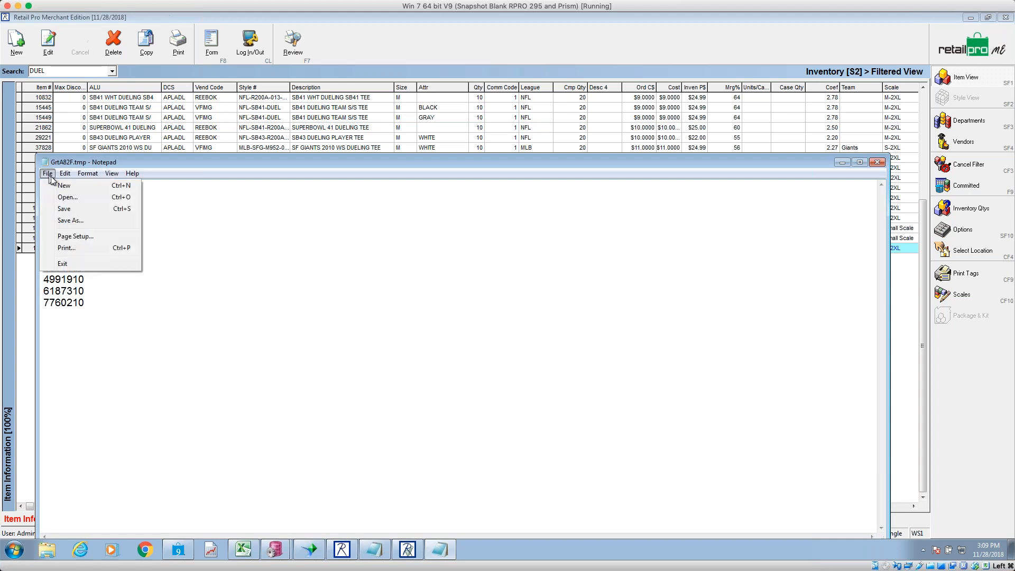
pyautogui.click(77, 220)
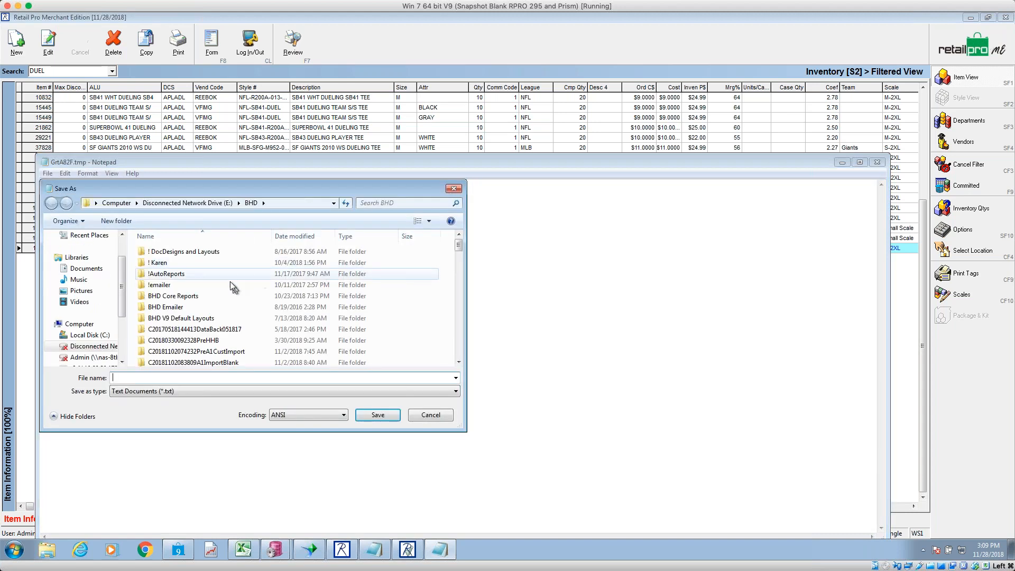
pyautogui.scroll(2, 100, 275)
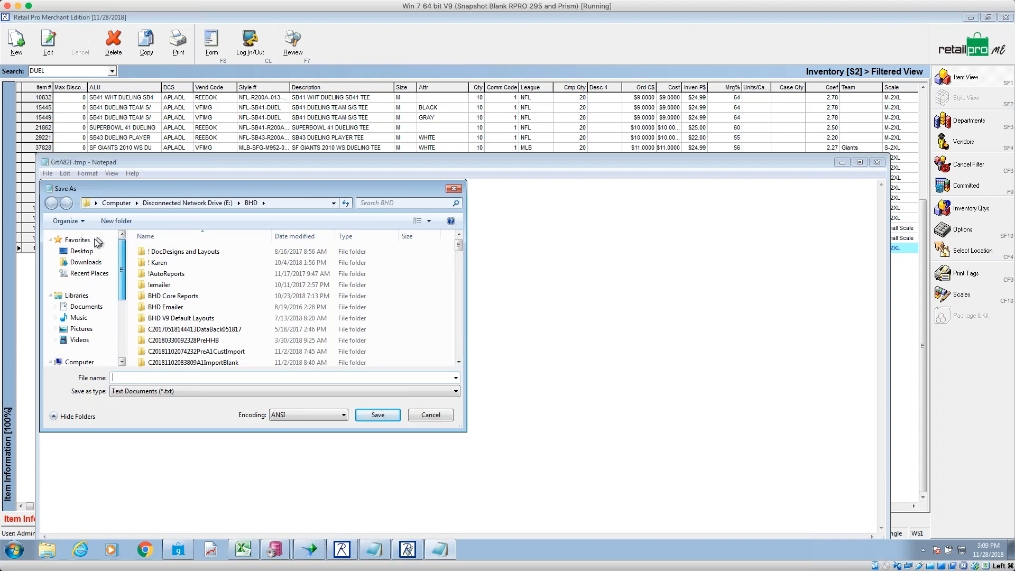
pyautogui.click(82, 250)
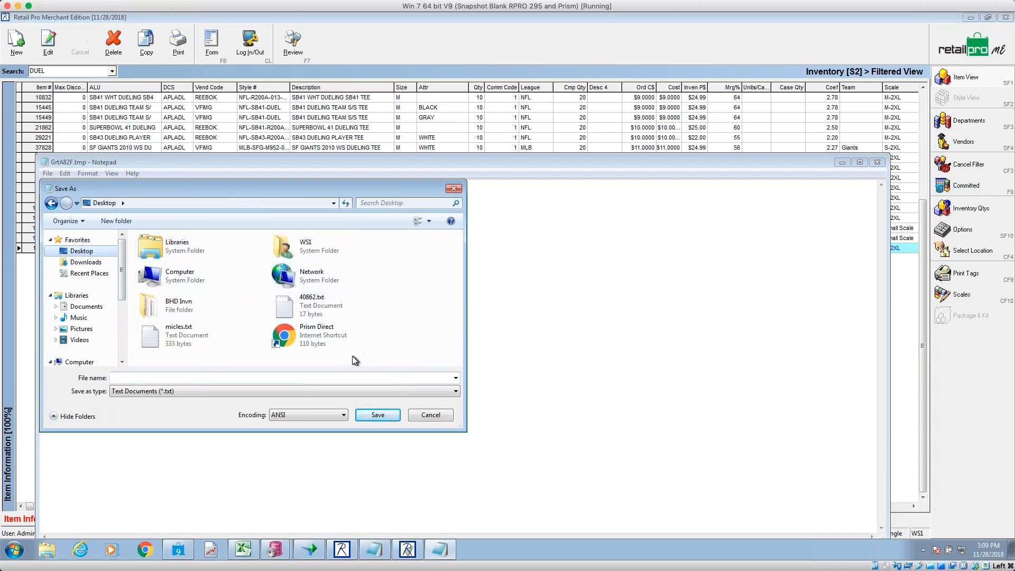
pyautogui.click(254, 379)
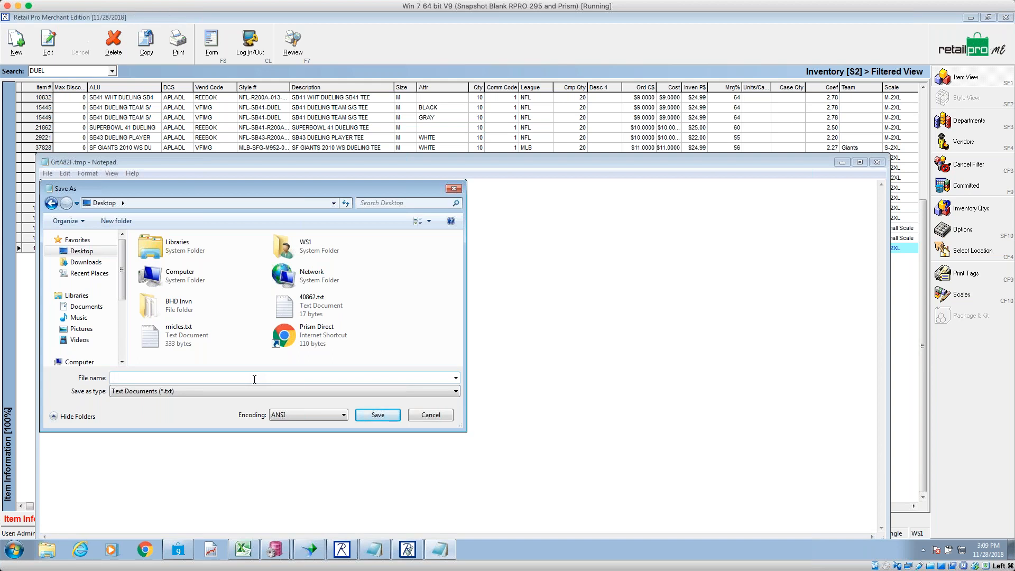
pyautogui.write('an')
pyautogui.click(394, 415)
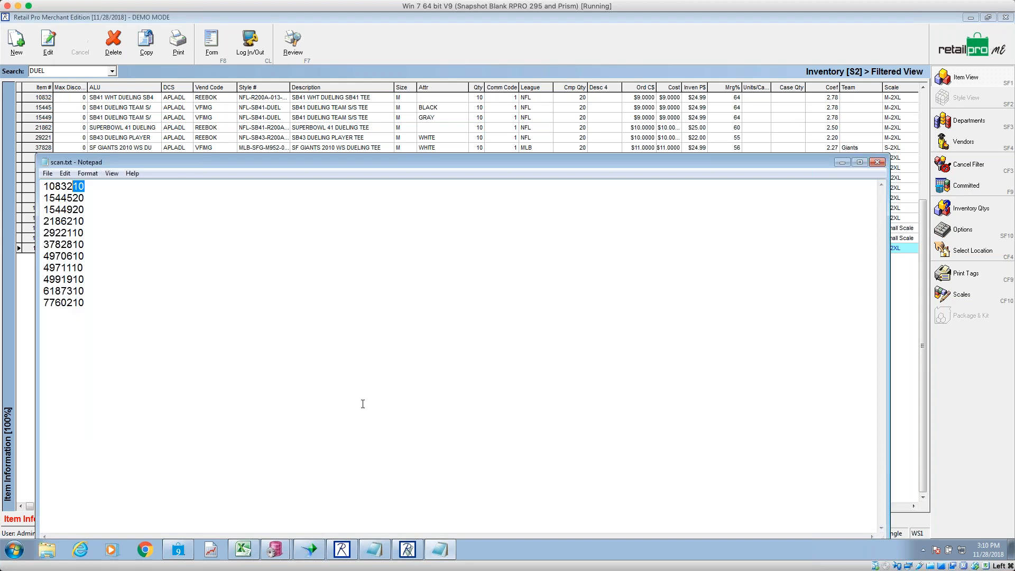
# - Add a 999991 line after 2922110, then switch back to the Retail Pro inventory list
pyautogui.click(80, 234)
pyautogui.press('Return')
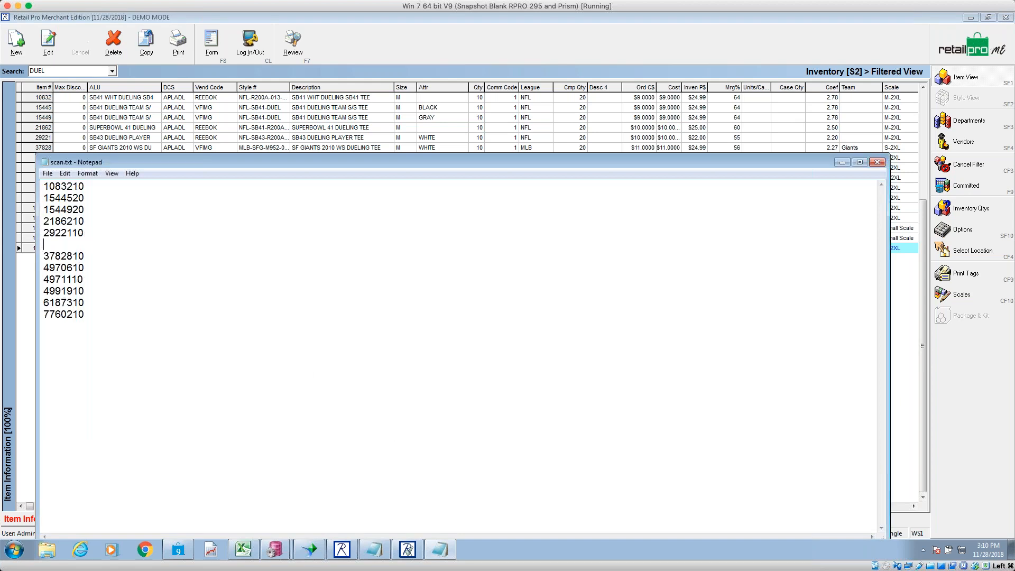
pyautogui.write('999991')
pyautogui.moveTo(74, 244); pyautogui.dragTo(37, 246)
pyautogui.click(128, 117)
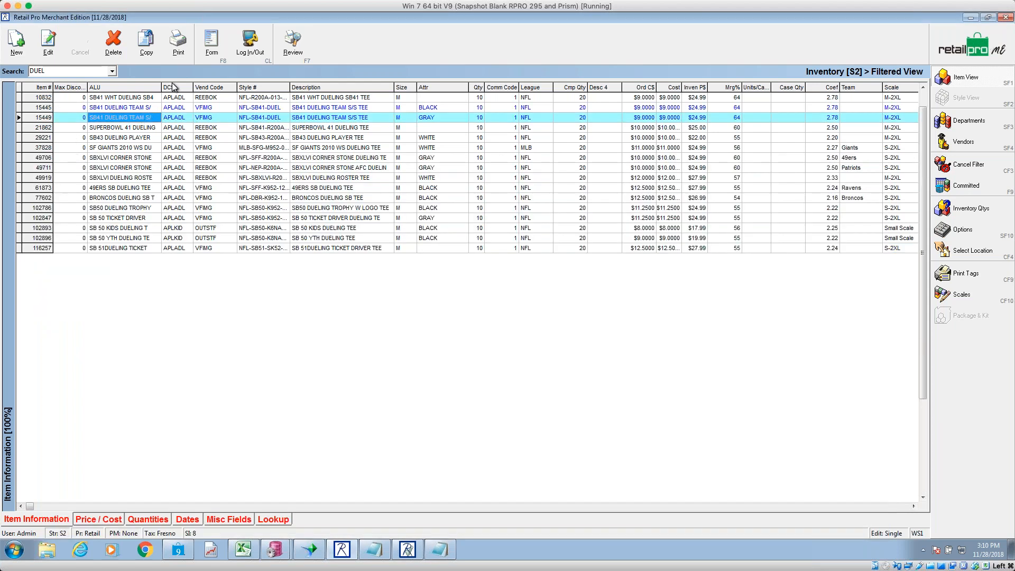
# - Cancel the DUEL filter, search all inventory for item 99999, and return to scan.txt
pyautogui.click(968, 165)
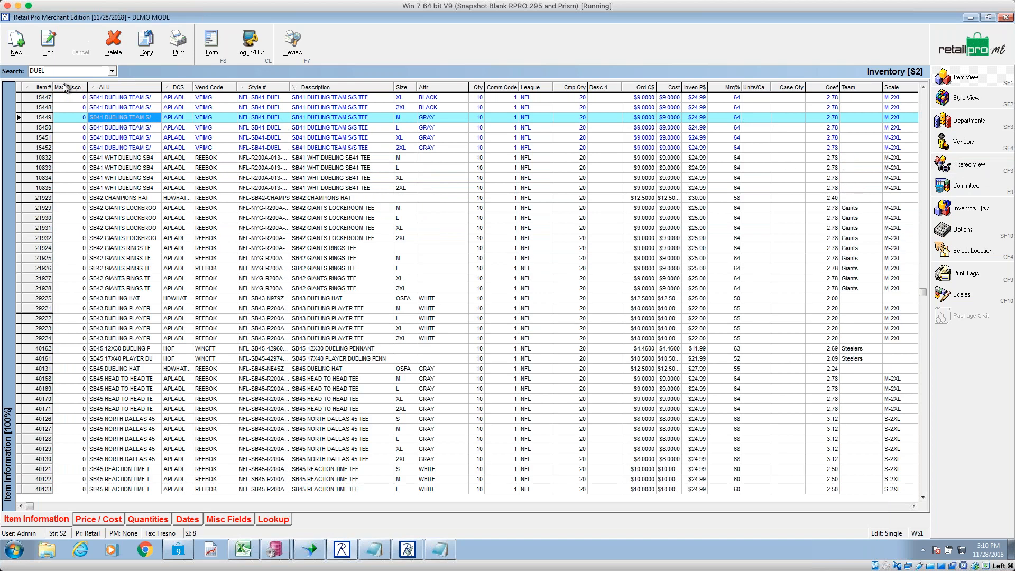
pyautogui.click(43, 87)
pyautogui.doubleClick(53, 71)
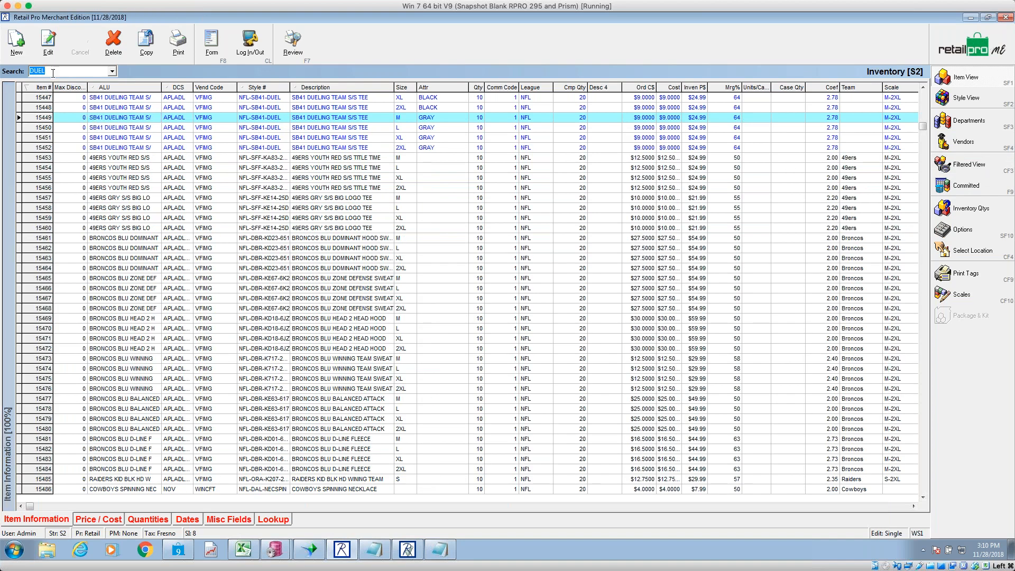
pyautogui.write('99999')
pyautogui.press('Return')
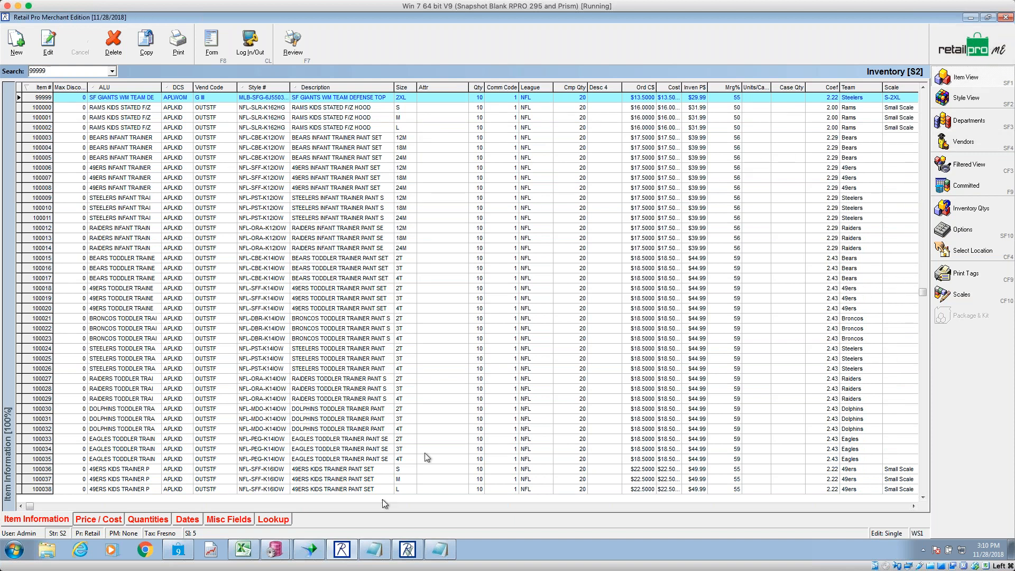
pyautogui.click(442, 550)
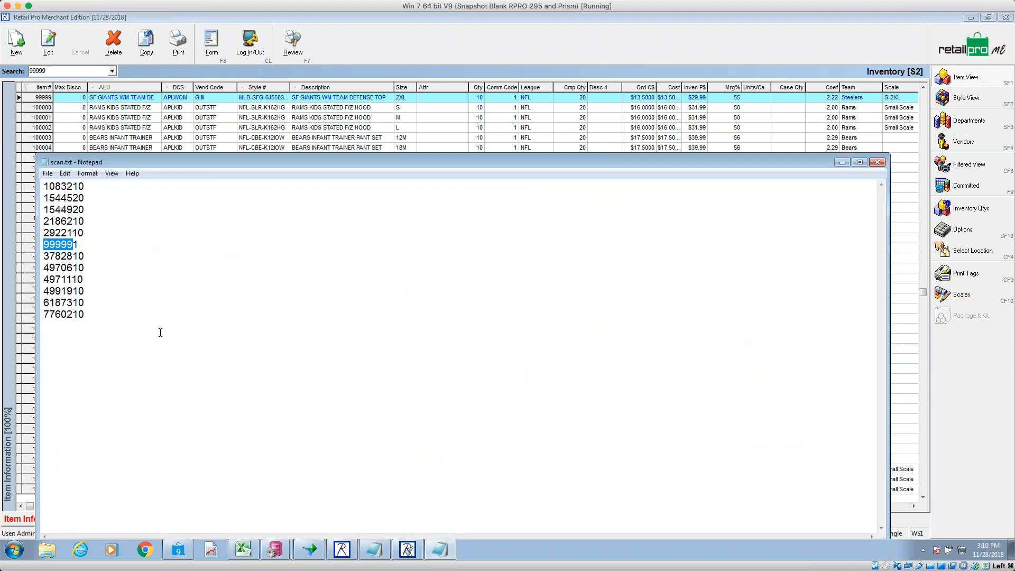
# - Prefix 1 to the opening scan lines in scan.txt, through 2186210 and 2922110
pyautogui.click(46, 185)
pyautogui.write('1')
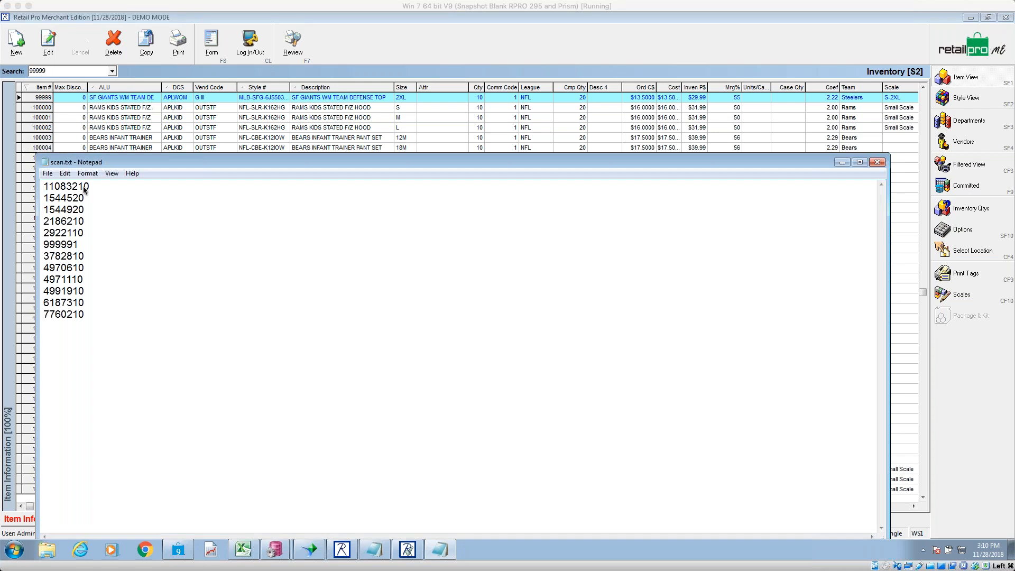
pyautogui.click(48, 200)
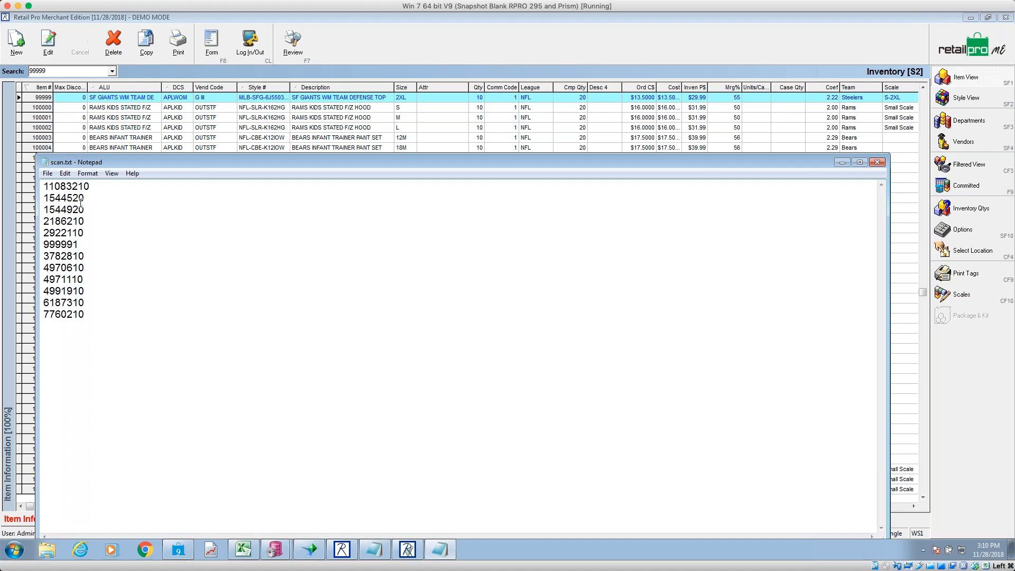
pyautogui.write('1')
pyautogui.write('1')
pyautogui.press('BackSpace')
pyautogui.click(47, 210)
pyautogui.write('1')
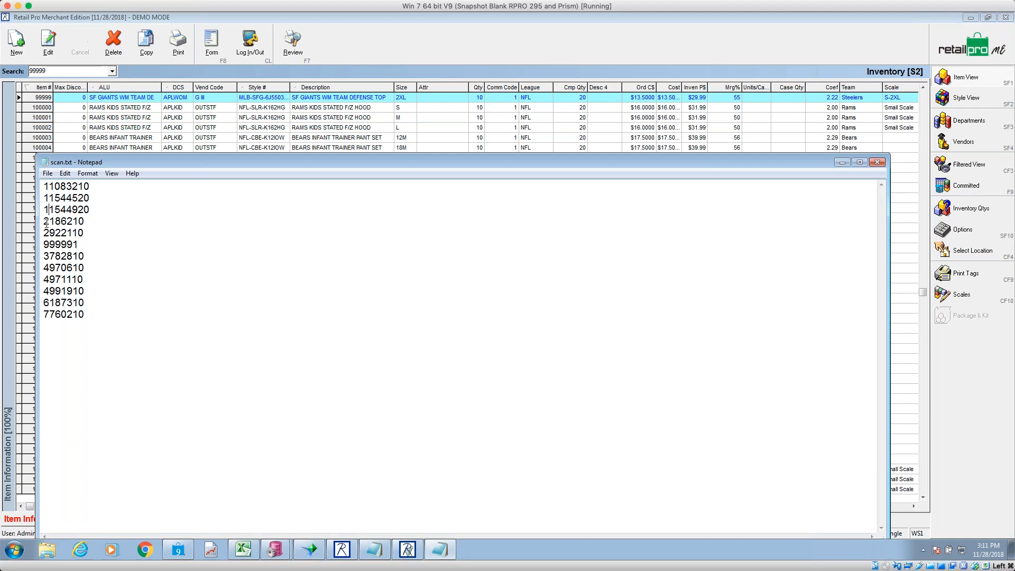
pyautogui.click(47, 224)
pyautogui.write('1')
pyautogui.click(45, 233)
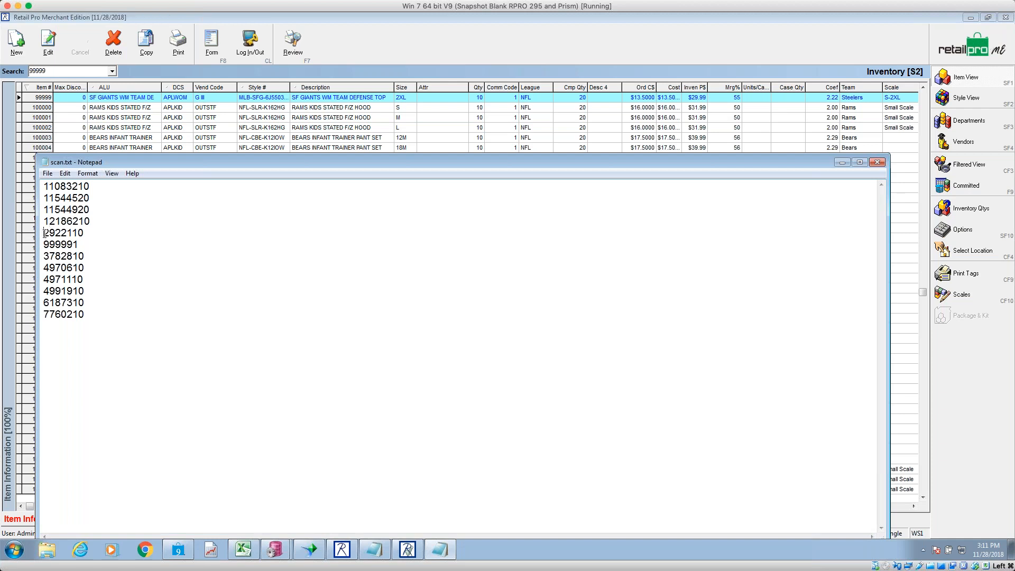
pyautogui.write('1')
# - Make 999991 read 9999991 and prefix 1 to the remaining lines from 3782810 onward
pyautogui.click(45, 244)
pyautogui.write('9')
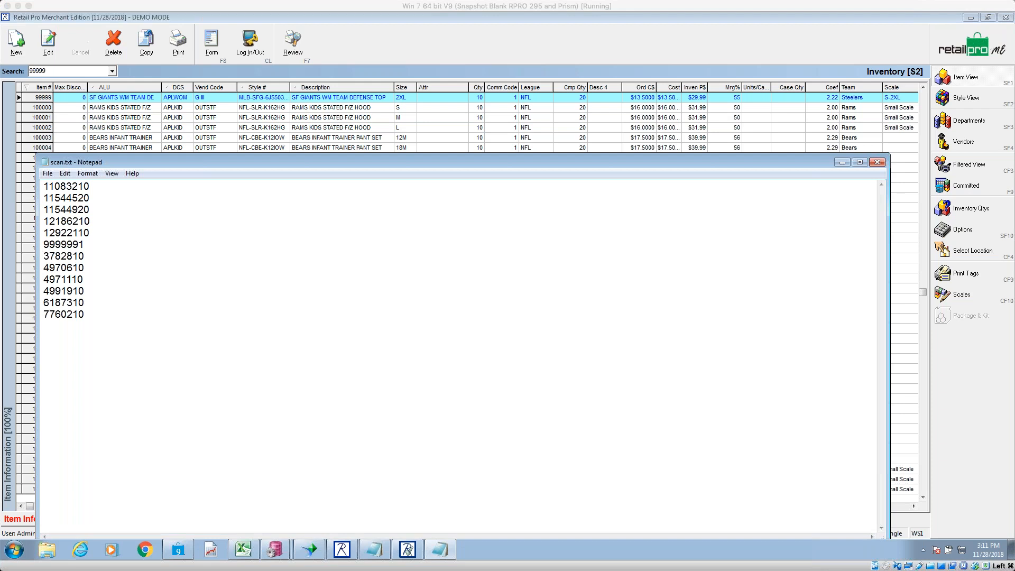
pyautogui.click(43, 256)
pyautogui.write('1')
pyautogui.click(43, 268)
pyautogui.write('1')
pyautogui.click(43, 280)
pyautogui.write('1')
pyautogui.click(43, 291)
pyautogui.write('1')
pyautogui.click(45, 303)
pyautogui.write('1')
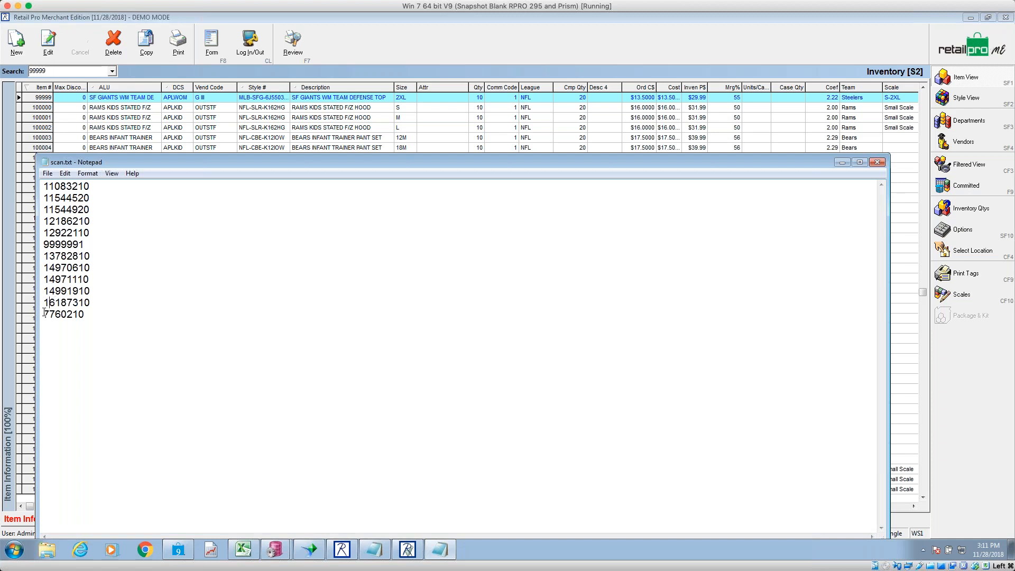
pyautogui.click(43, 314)
pyautogui.write('1')
pyautogui.moveTo(82, 244); pyautogui.dragTo(63, 245)
# - Close Retail Pro's inventory list, minimize the merchandise window and bring Physical Inventory forward
pyautogui.click(69, 70)
pyautogui.write('9')
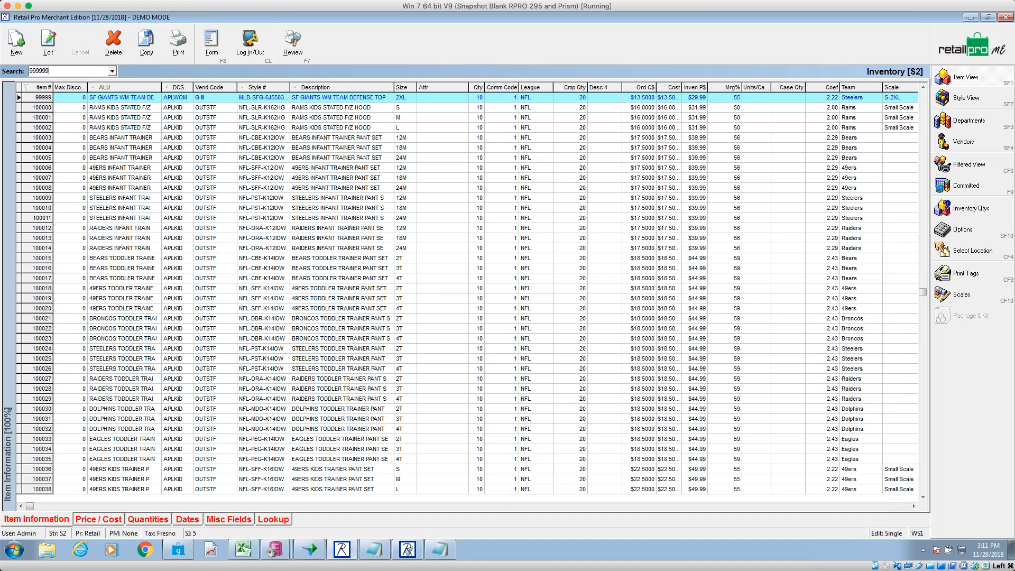
pyautogui.press('Return')
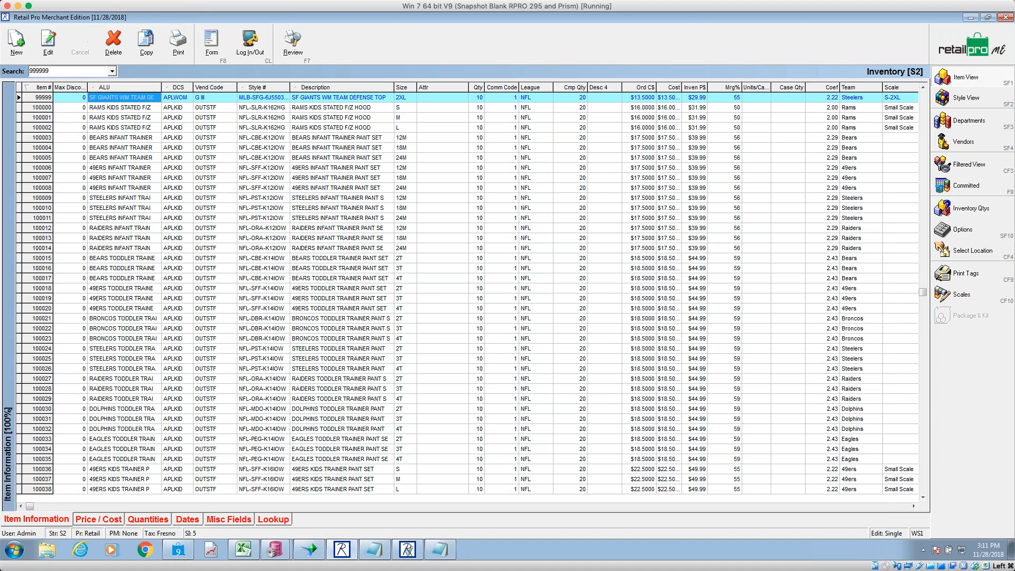
pyautogui.press('Left')
pyautogui.hotkey('shift', 'Down')
pyautogui.hotkey('shift', 'Down')
pyautogui.hotkey('shift', 'Down')
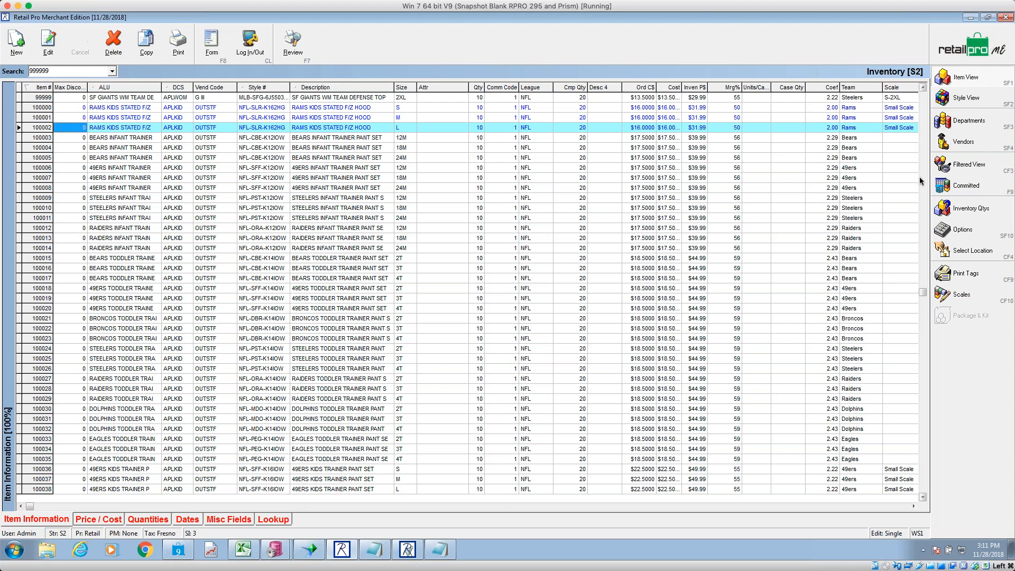
pyautogui.click(984, 52)
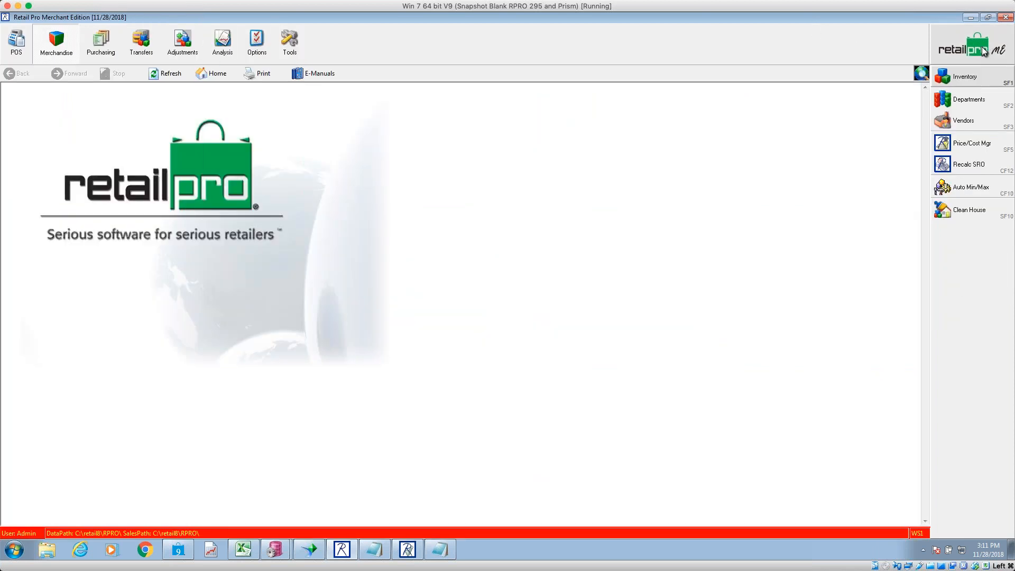
pyautogui.click(971, 18)
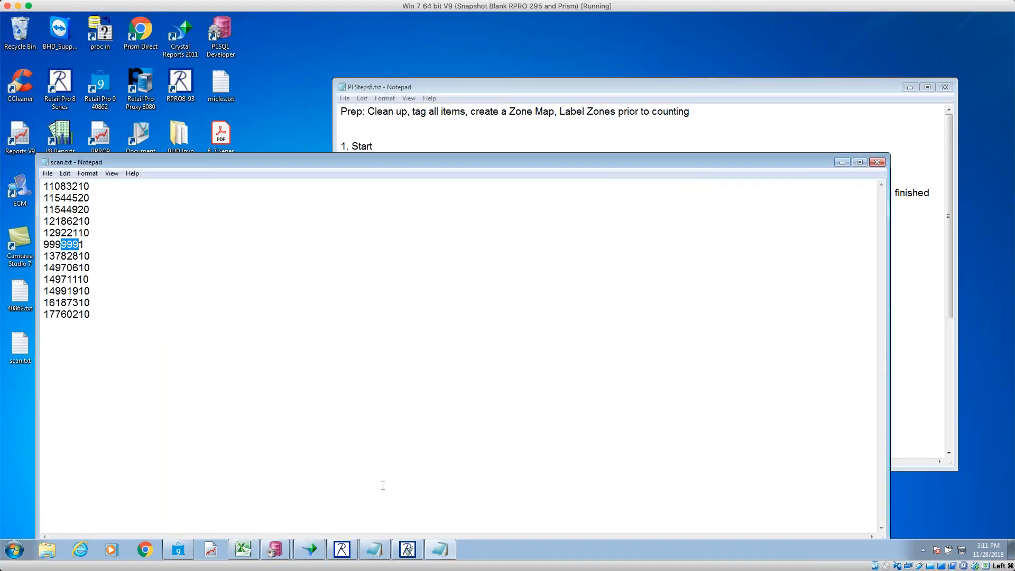
pyautogui.click(407, 549)
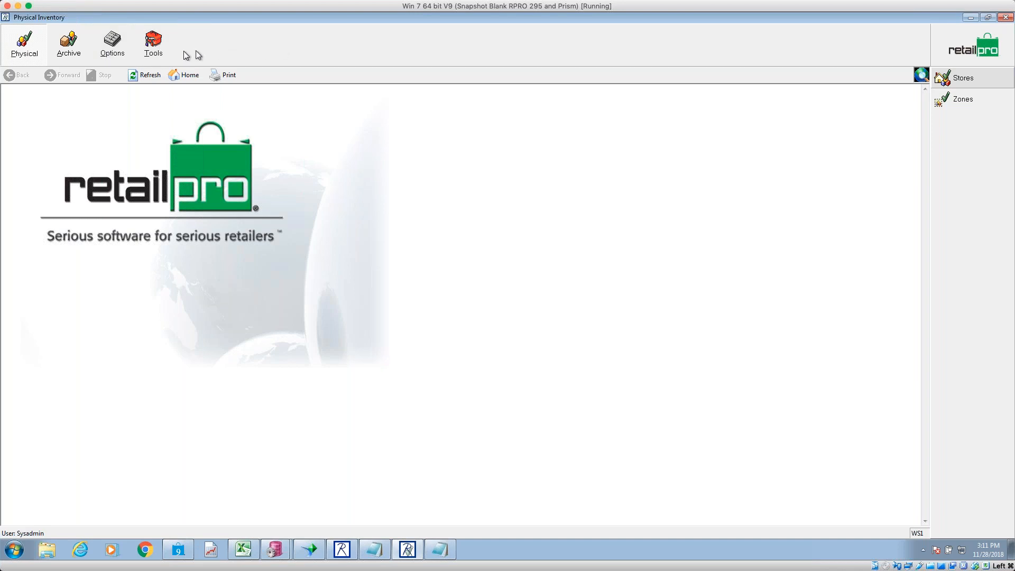
# - Show Physical Inventory's System Prefs through Tools > Options
pyautogui.click(143, 53)
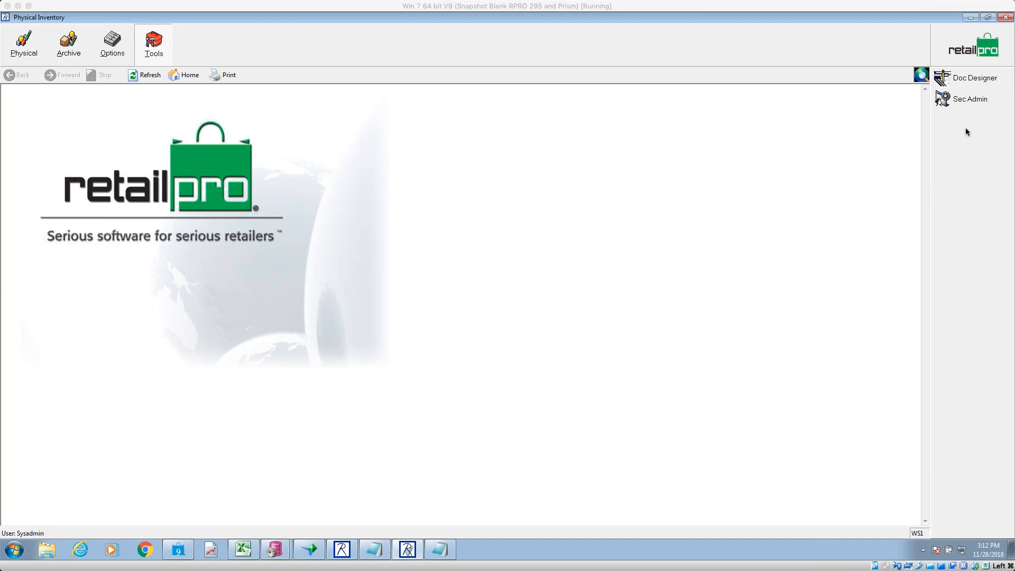
pyautogui.click(152, 57)
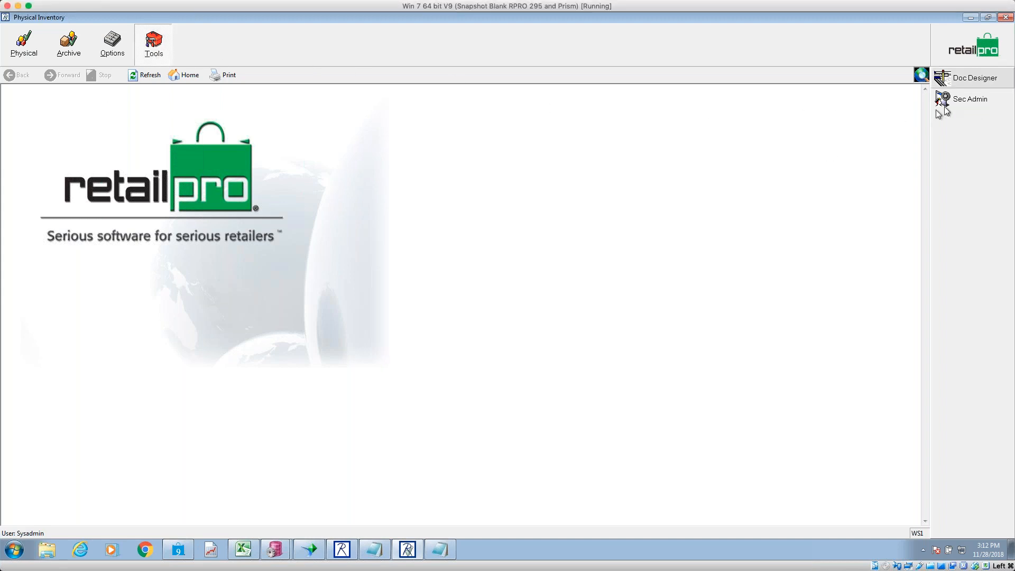
pyautogui.click(129, 60)
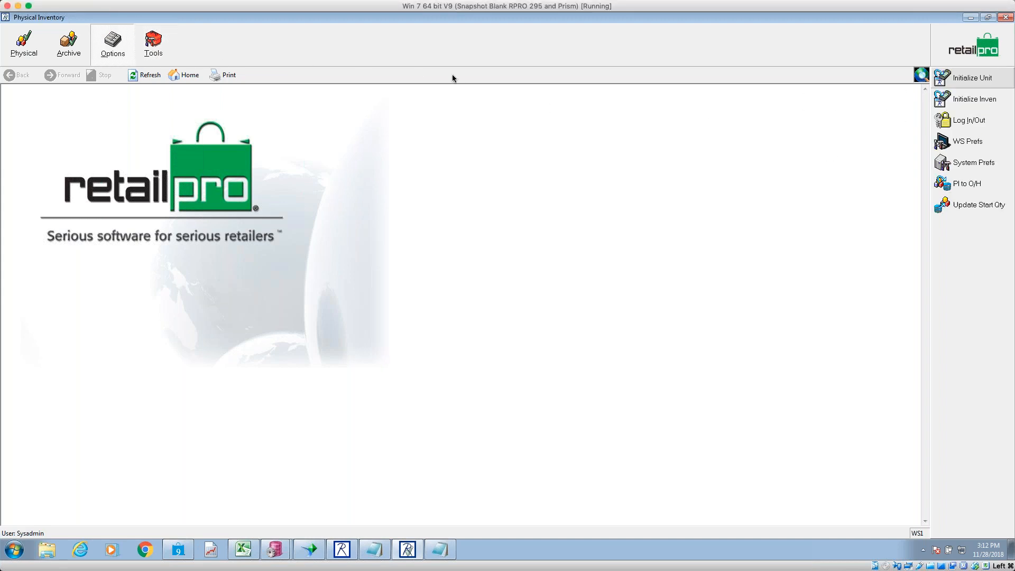
pyautogui.click(965, 162)
pyautogui.click(136, 283)
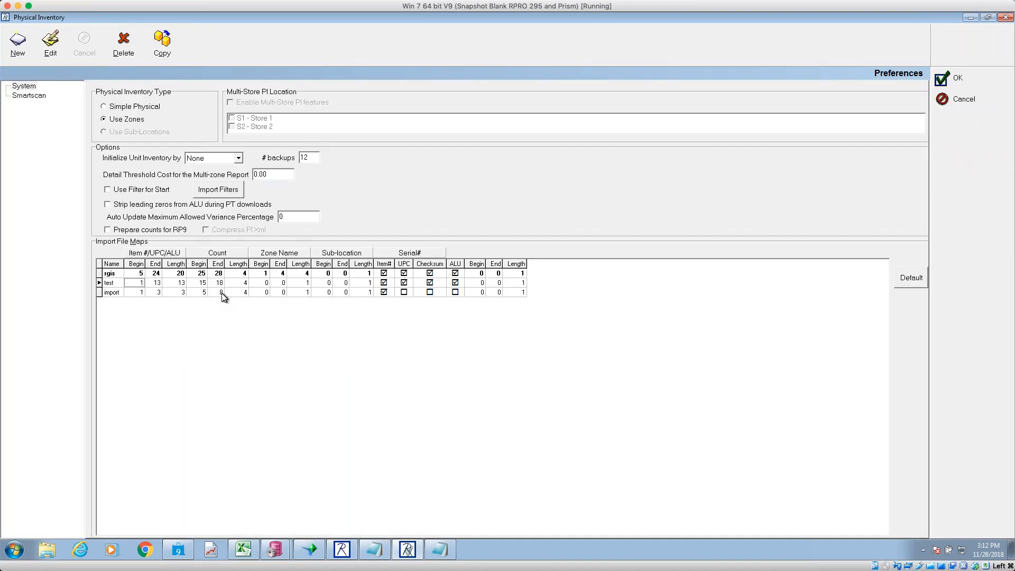
pyautogui.click(130, 296)
pyautogui.click(121, 294)
pyautogui.click(17, 43)
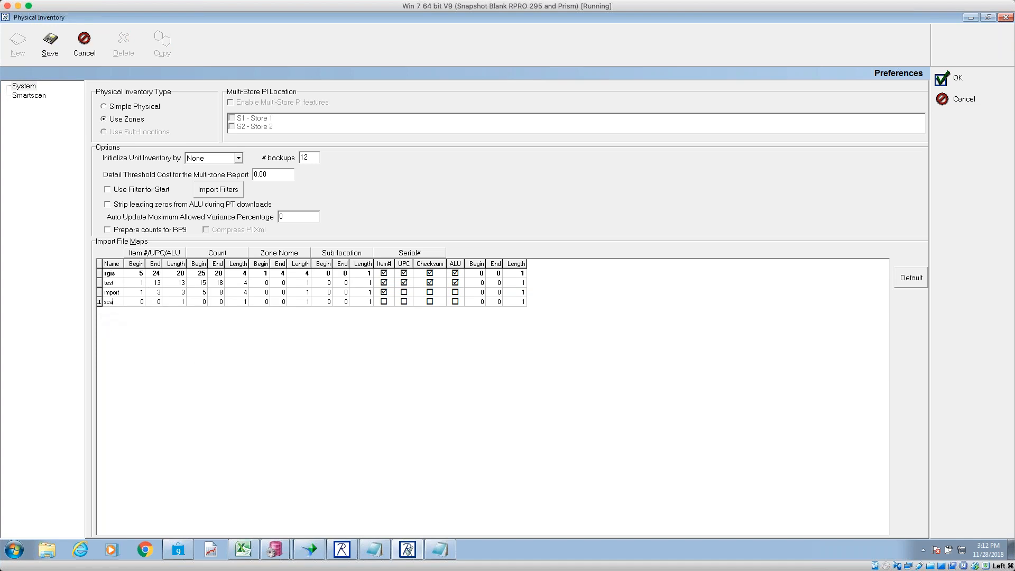
pyautogui.click(145, 303)
pyautogui.write('16')
pyautogui.write('6')
pyautogui.click(201, 302)
pyautogui.click(243, 302)
pyautogui.click(369, 301)
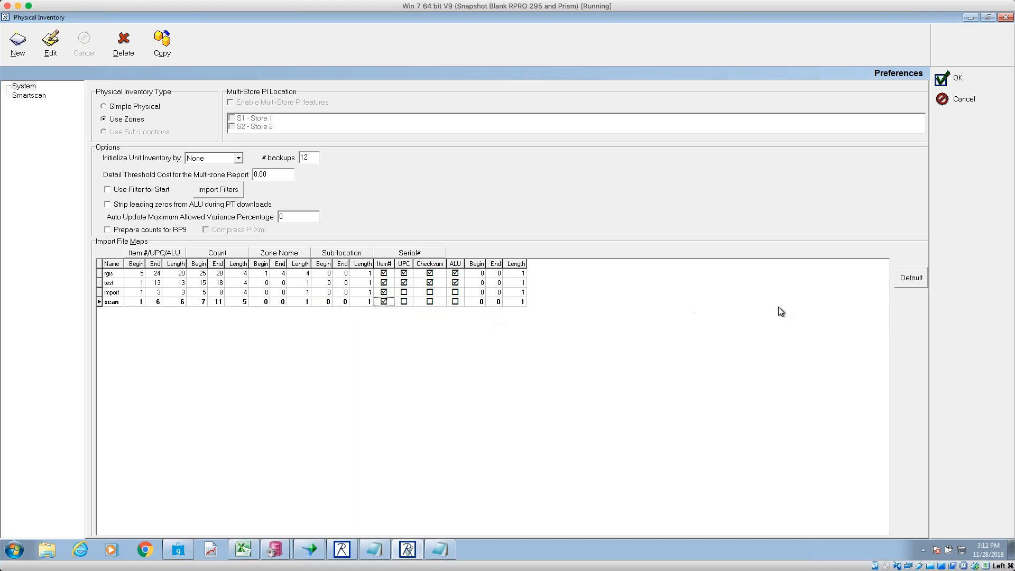
pyautogui.click(969, 83)
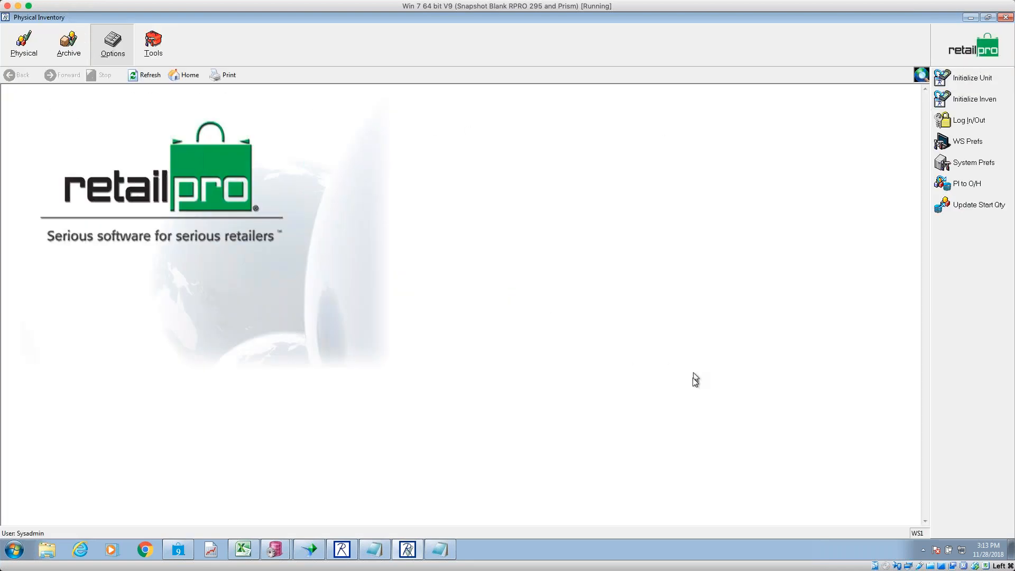
# - Save scan.txt over the existing copy on the Desktop, confirming the replace
pyautogui.click(439, 551)
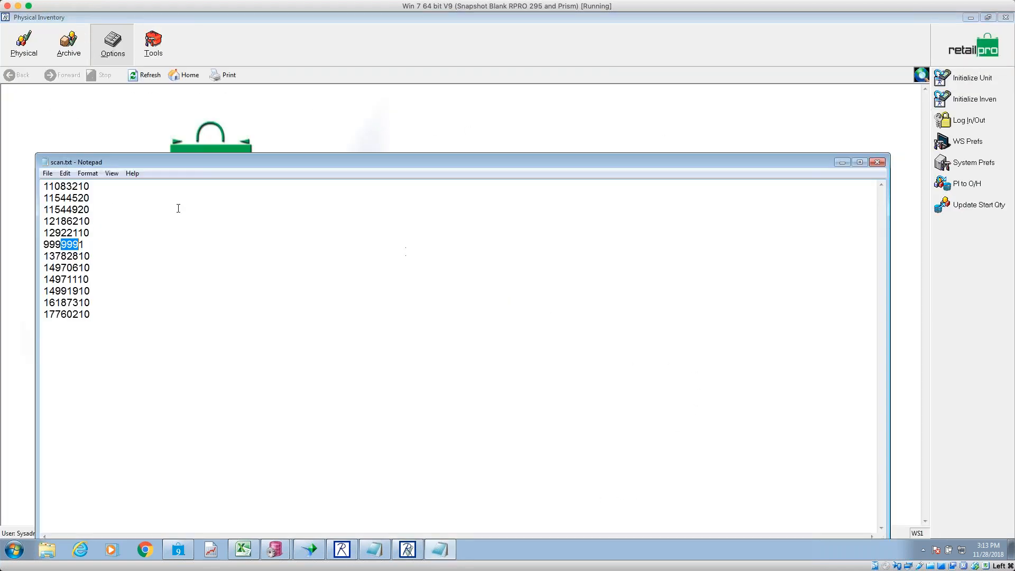
pyautogui.click(48, 176)
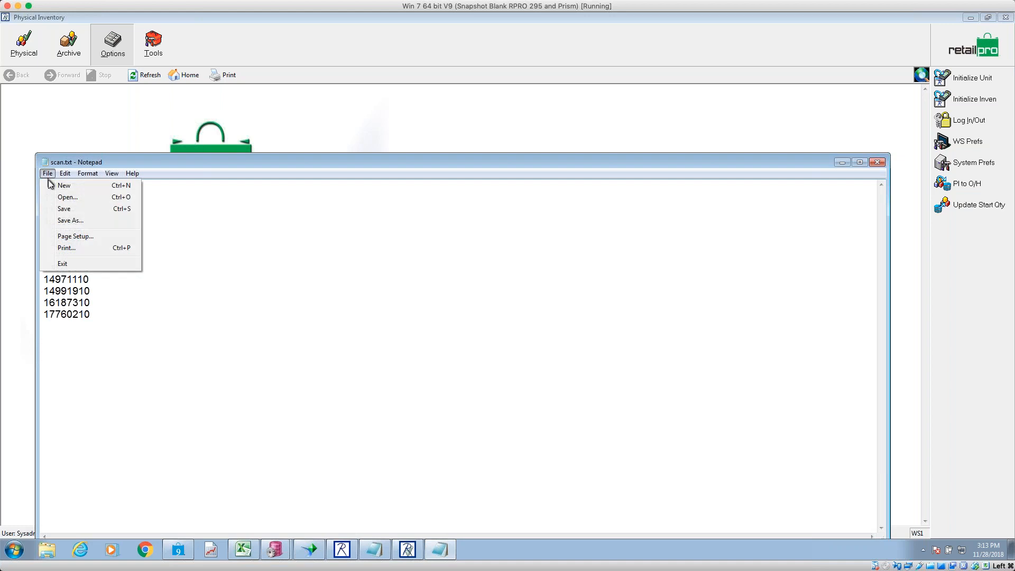
pyautogui.click(75, 221)
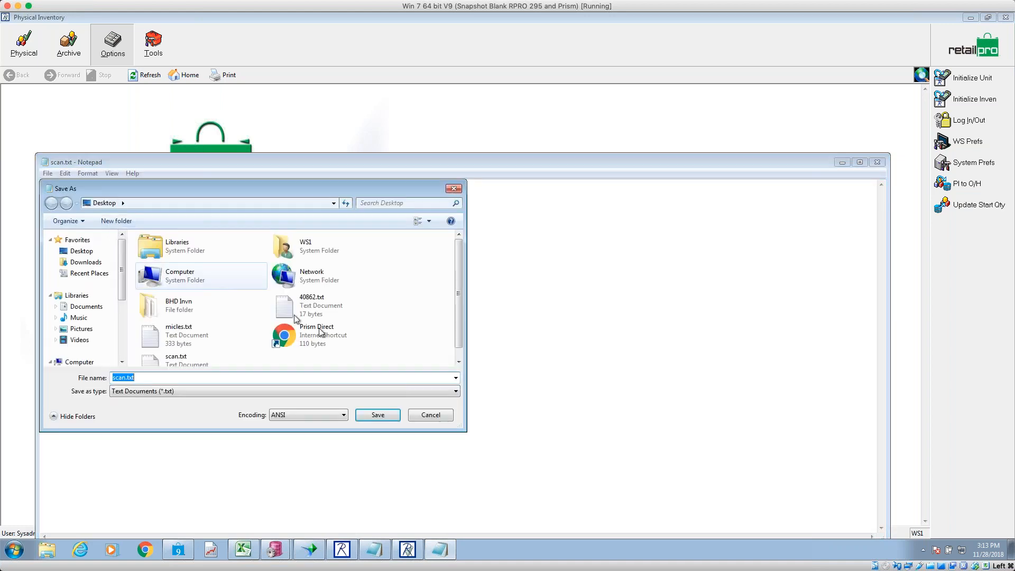
pyautogui.click(371, 418)
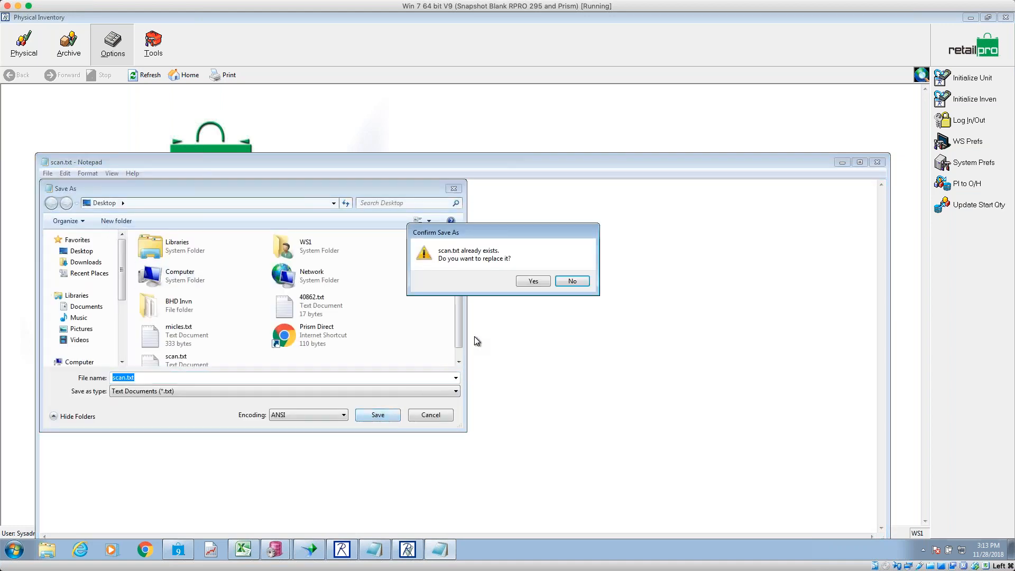
pyautogui.click(535, 283)
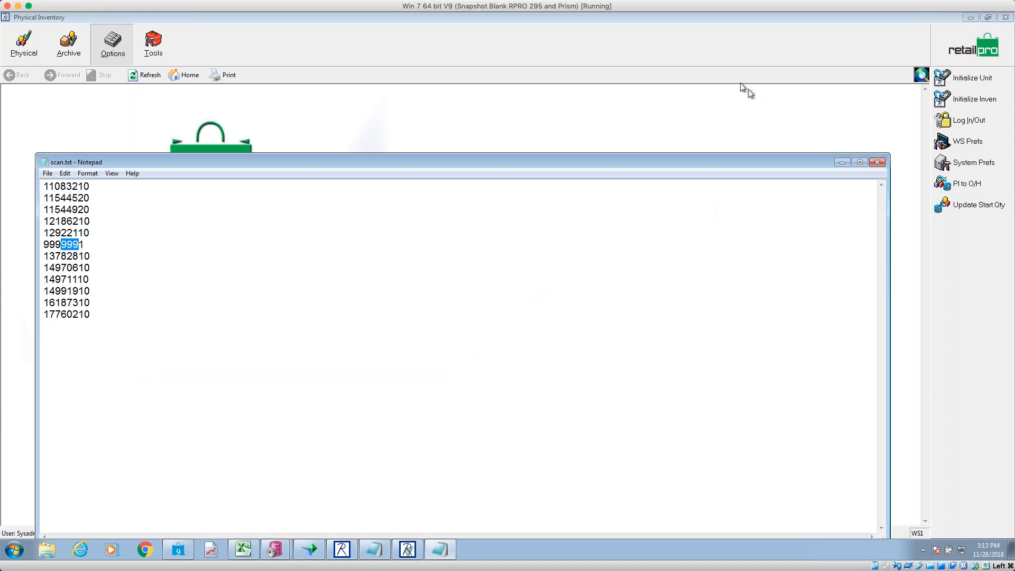
# - Return to Physical Inventory and show its Physical page
pyautogui.click(660, 59)
pyautogui.click(24, 56)
# - Start a new zone from the Zones list, keeping store S1 - Store 1, and select the Zone field
pyautogui.click(976, 100)
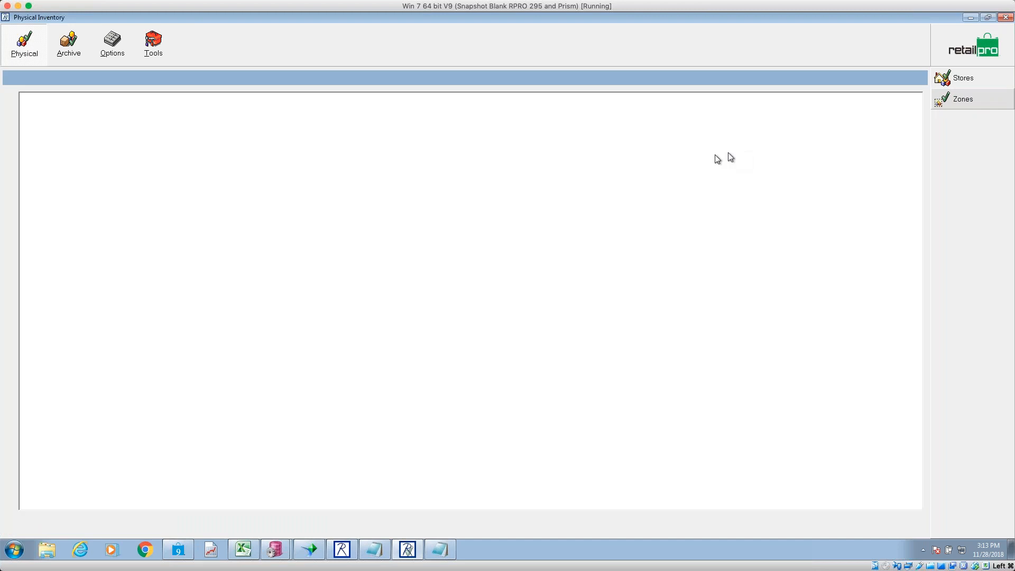
pyautogui.click(18, 42)
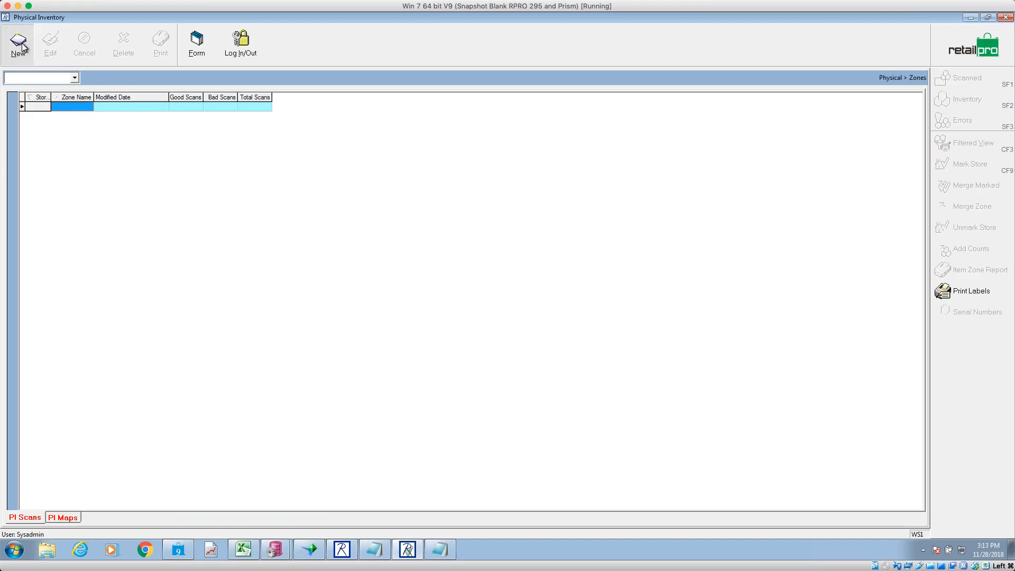
pyautogui.click(509, 196)
pyautogui.click(509, 195)
pyautogui.click(509, 196)
pyautogui.click(509, 195)
pyautogui.click(509, 195)
pyautogui.click(509, 195)
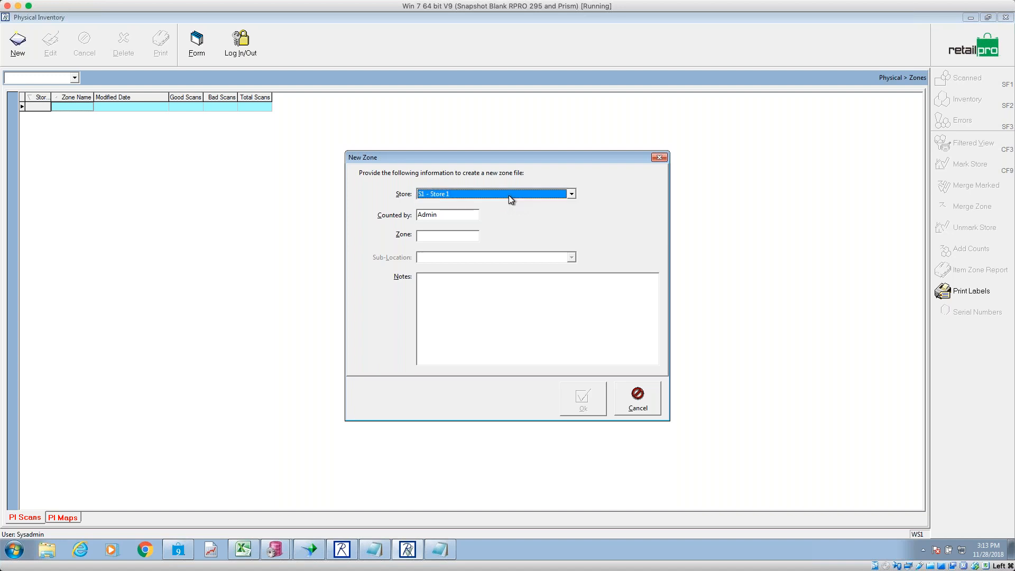
pyautogui.click(511, 199)
pyautogui.click(509, 195)
pyautogui.click(508, 195)
pyautogui.click(508, 195)
pyautogui.click(508, 196)
pyautogui.click(509, 195)
pyautogui.click(441, 236)
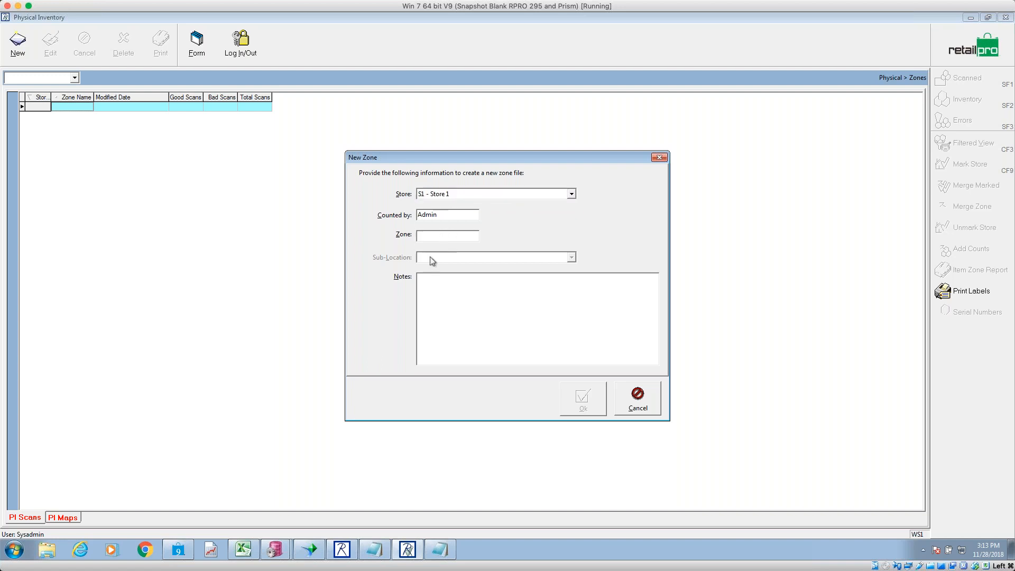
# - Check the Zone Map step in the PI Steps8 notes, then return to the New Zone form
pyautogui.click(439, 550)
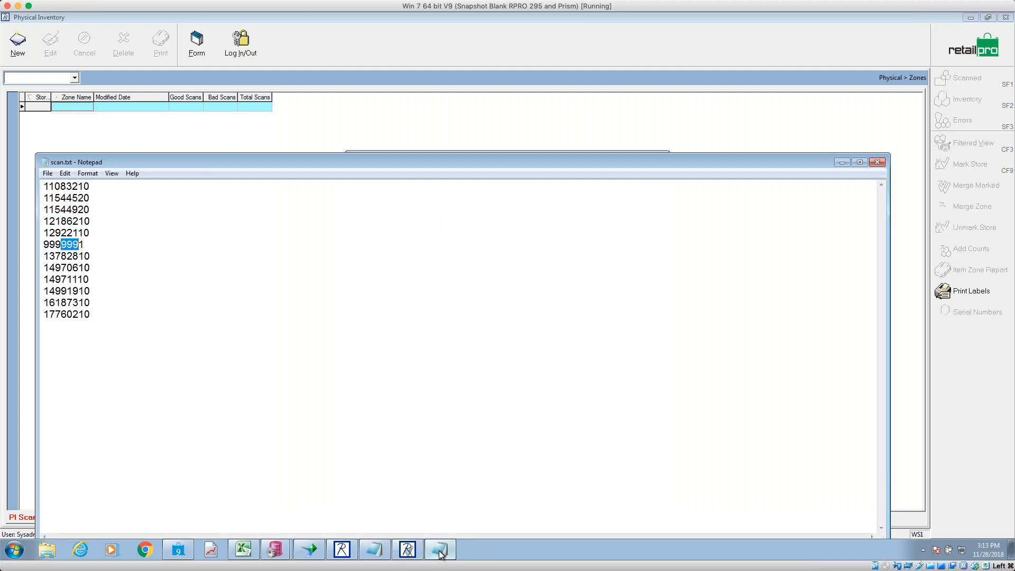
pyautogui.click(374, 550)
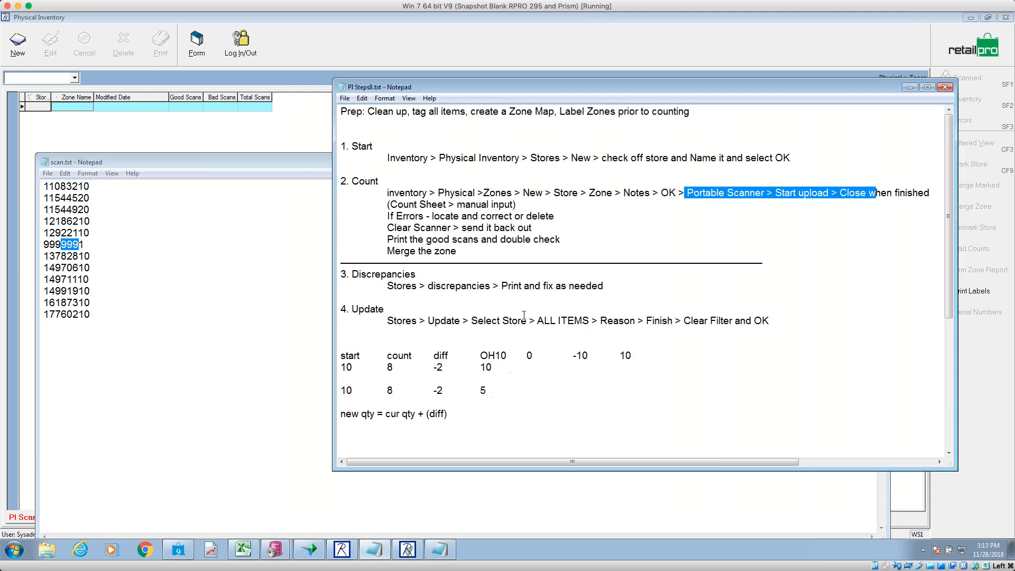
pyautogui.moveTo(557, 112); pyautogui.dragTo(467, 113)
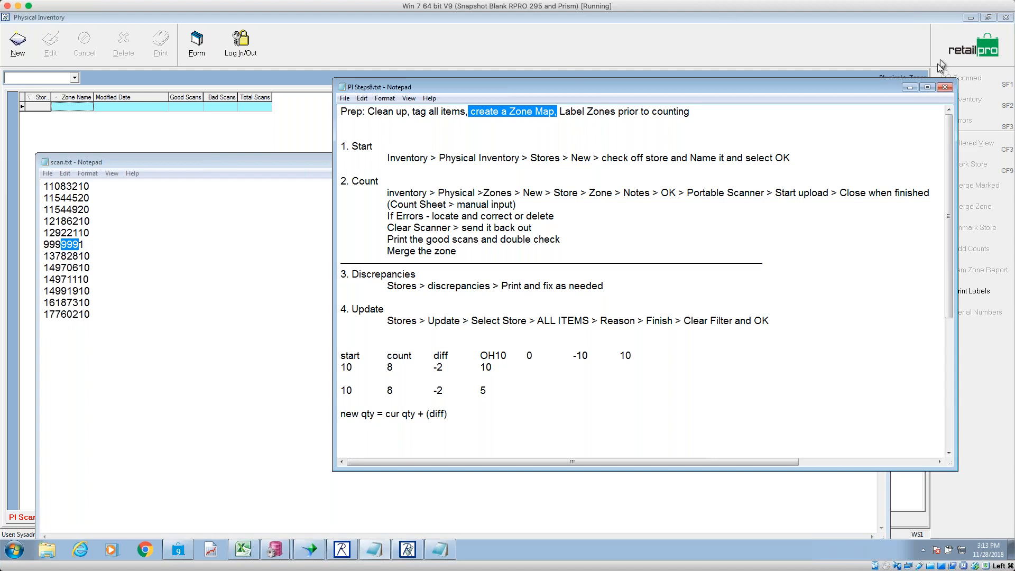
pyautogui.click(909, 87)
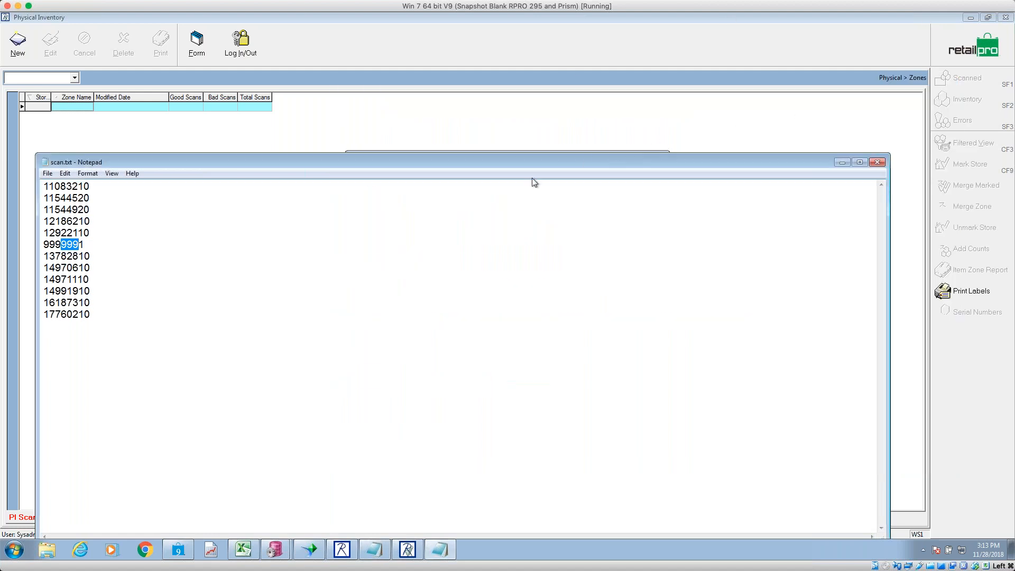
pyautogui.click(538, 113)
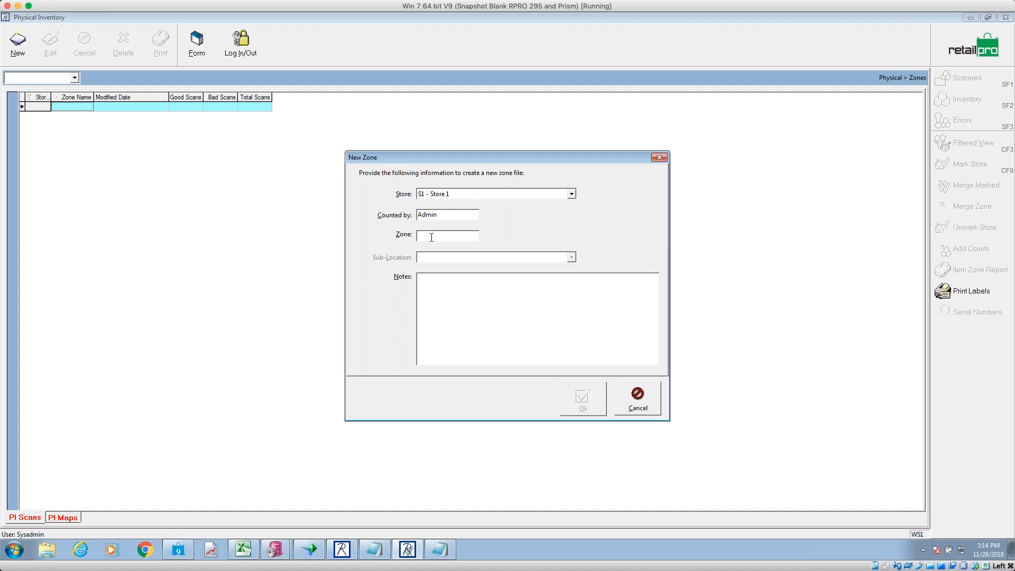
# - Enter zone 1M501 with a Tees note and accept the New Zone dialog
pyautogui.write('1')
pyautogui.write('M')
pyautogui.write('ef')
pyautogui.write('f - ')
pyautogui.write(' Tees')
pyautogui.click(582, 406)
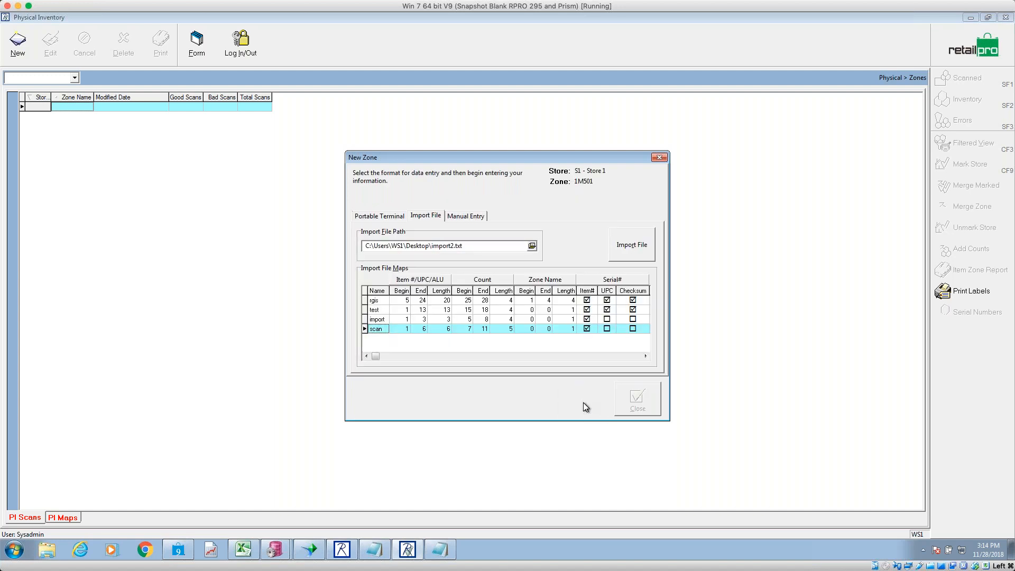
# - Set the Import File path to scan.txt on the Desktop, browsing with All Files shown
pyautogui.click(378, 216)
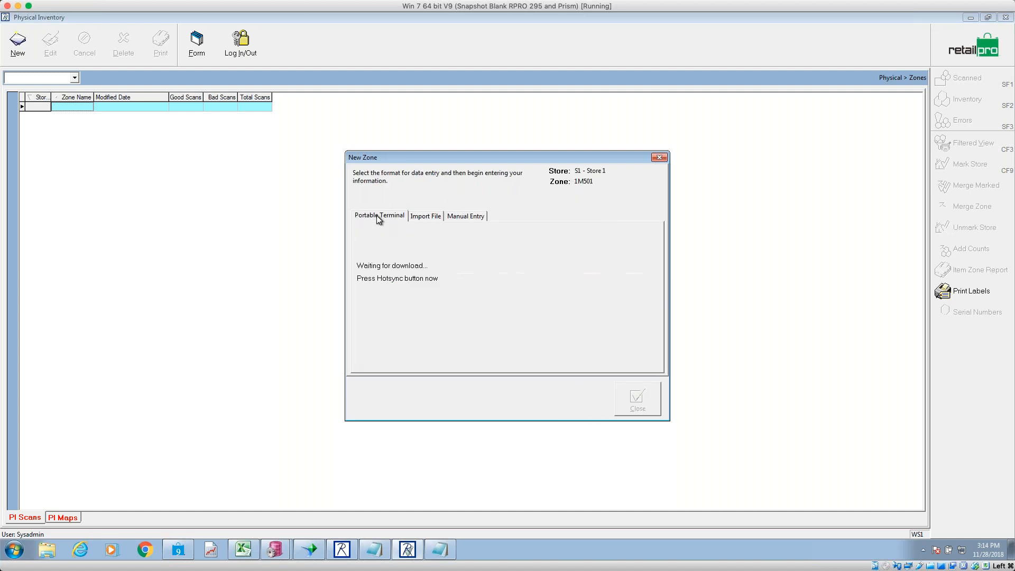
pyautogui.click(425, 218)
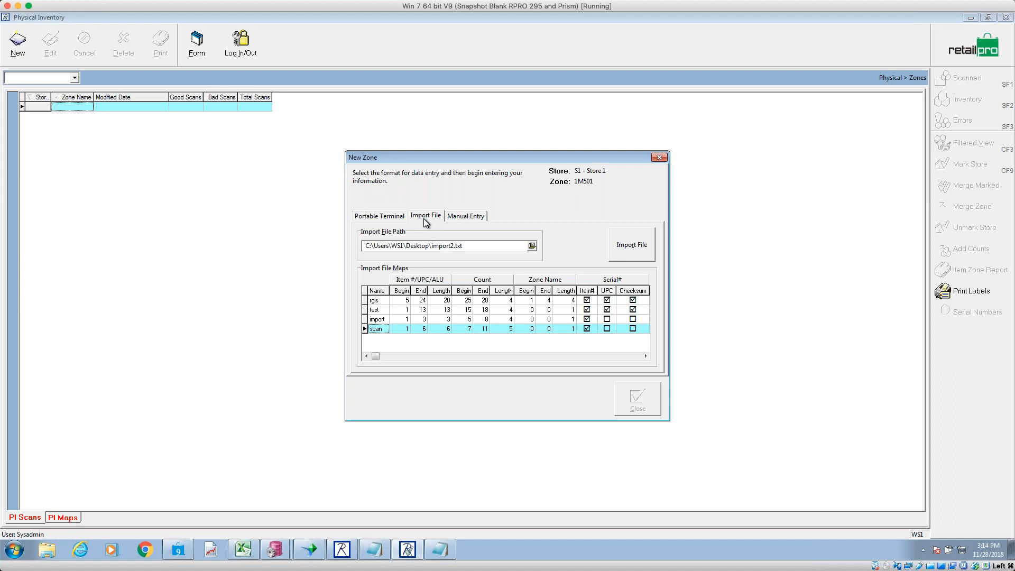
pyautogui.click(388, 216)
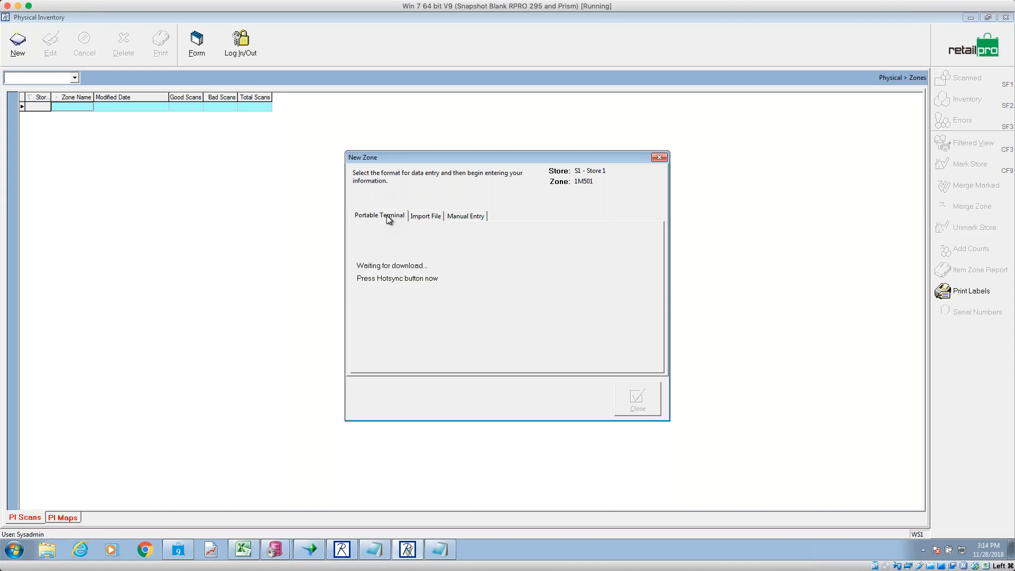
pyautogui.click(425, 217)
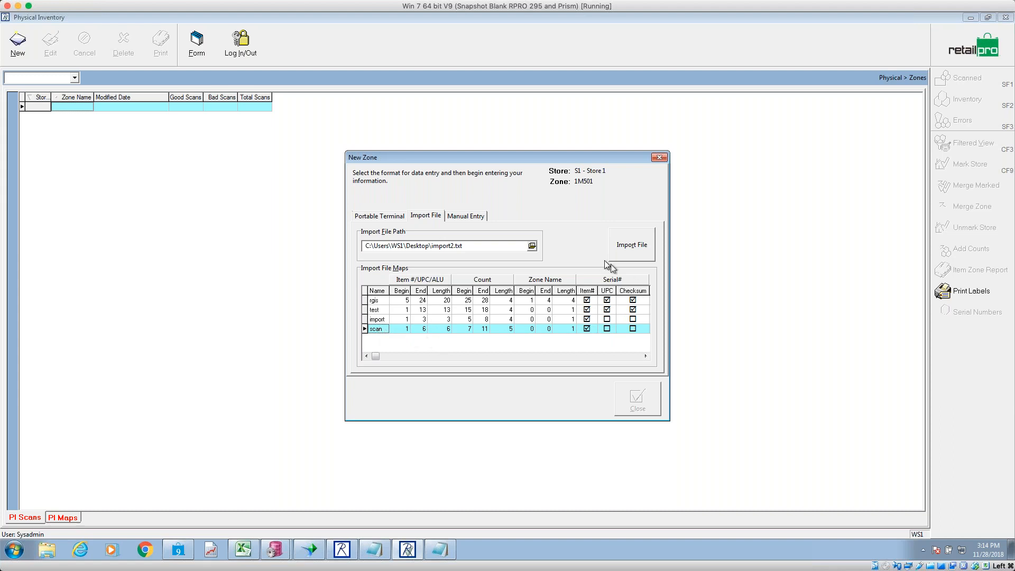
pyautogui.click(531, 245)
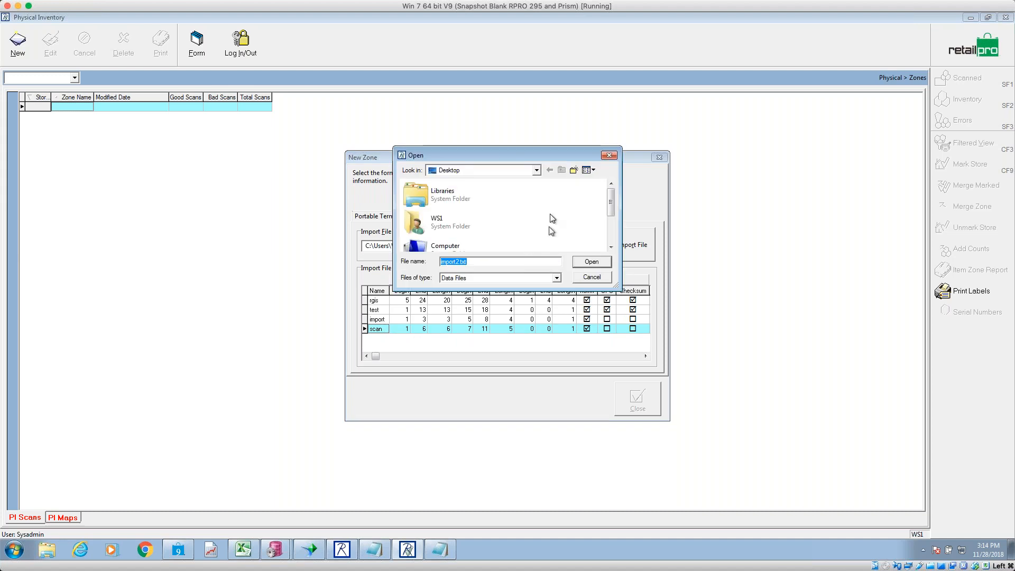
pyautogui.click(510, 278)
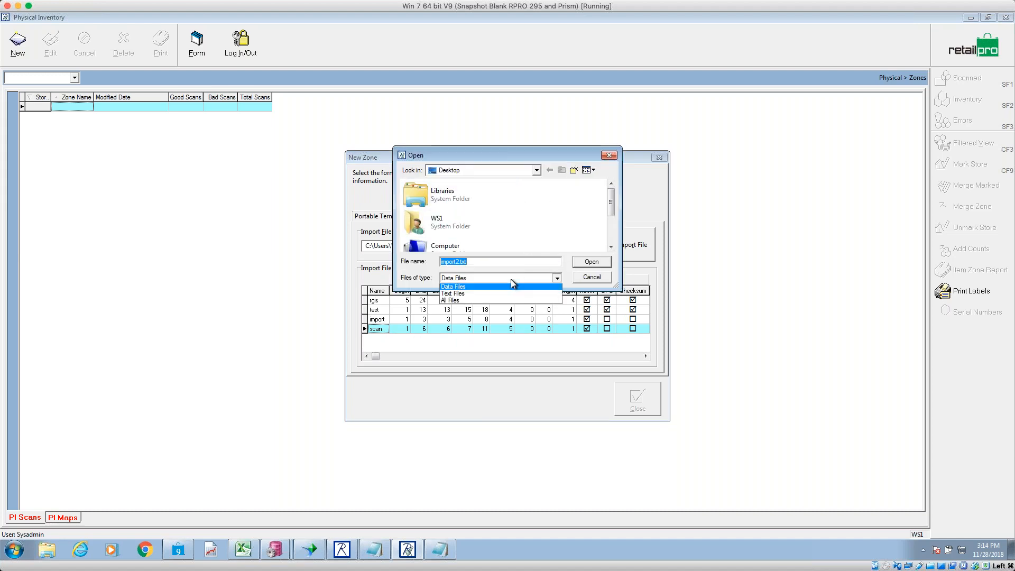
pyautogui.click(474, 300)
pyautogui.scroll(-5, 613, 241)
pyautogui.moveTo(613, 222)
pyautogui.mouseDown()
pyautogui.moveTo(612, 241)
pyautogui.moveTo(613, 225)
pyautogui.mouseUp()
pyautogui.click(450, 209)
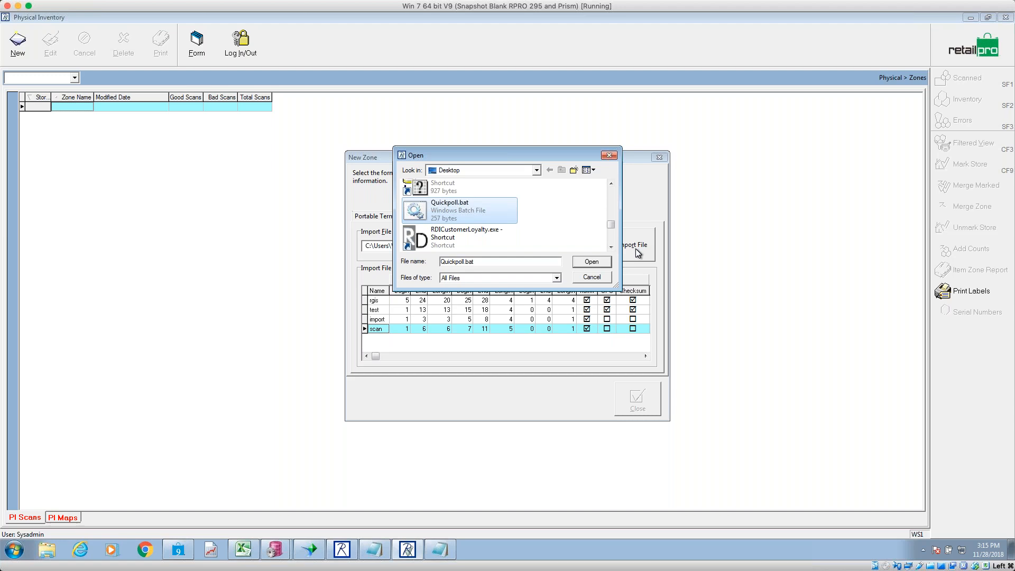
pyautogui.press('s')
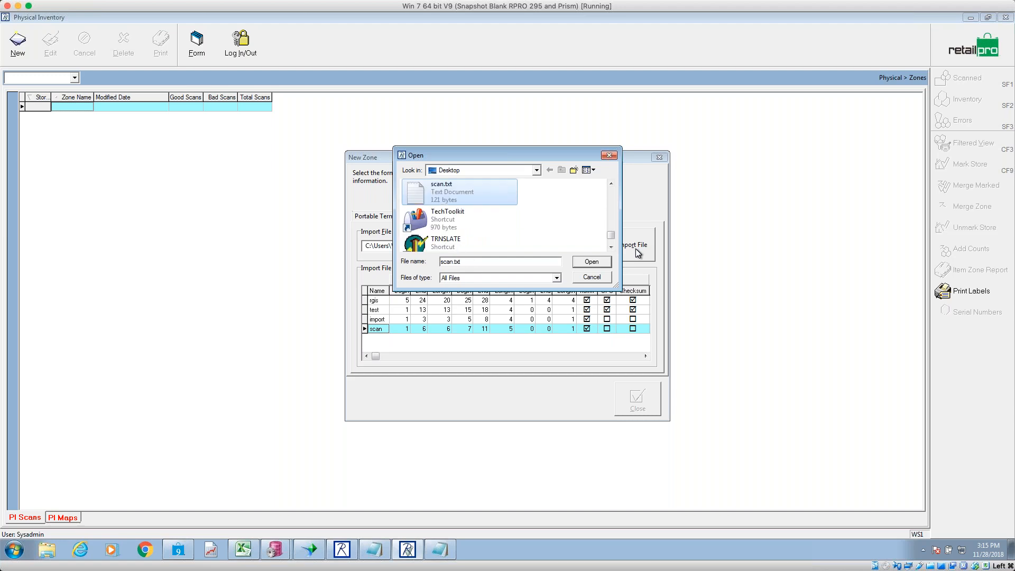
pyautogui.click(598, 262)
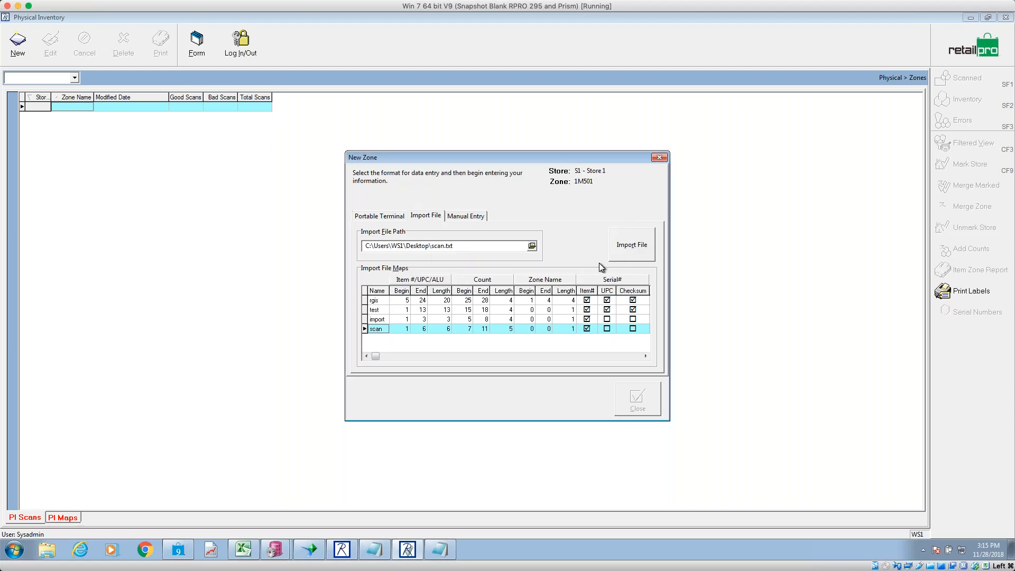
# - Import scan.txt into zone 1M501, giving 4 good and 8 bad of 12 scans, and close the dialog
pyautogui.click(644, 249)
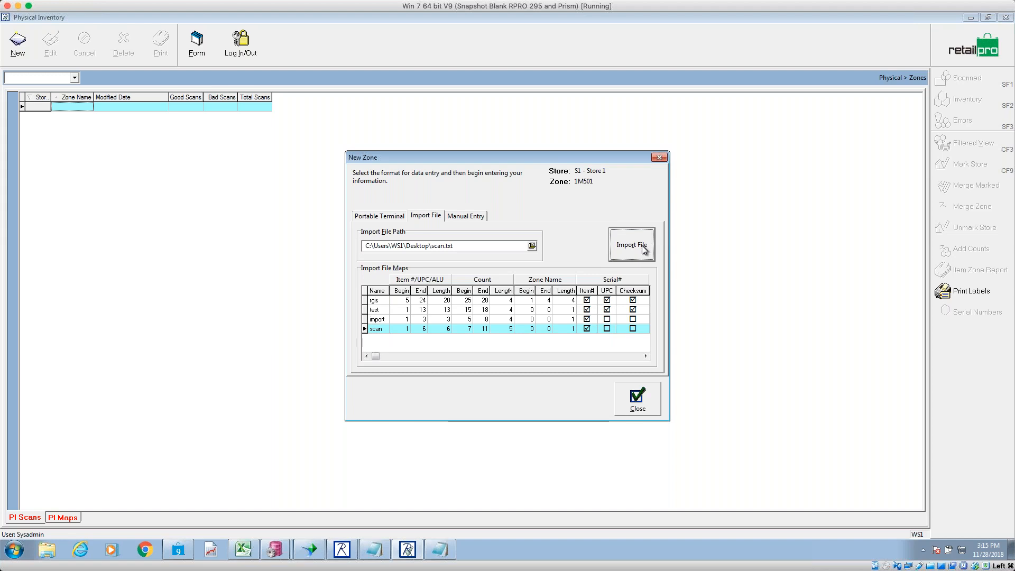
pyautogui.click(639, 398)
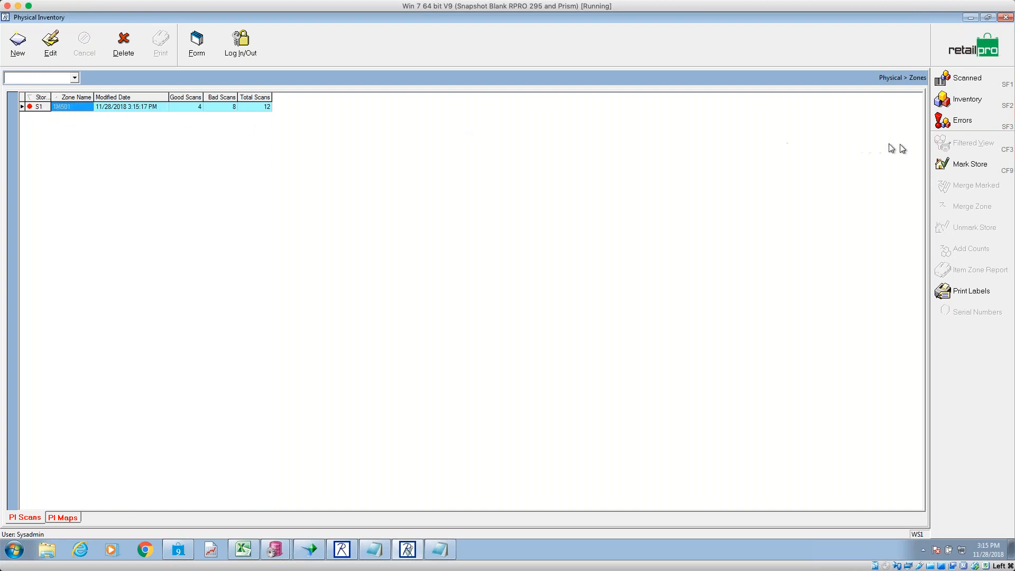
# - Open zone 1M501's Errors list and select item 121862's Scan Qty cell
pyautogui.click(975, 122)
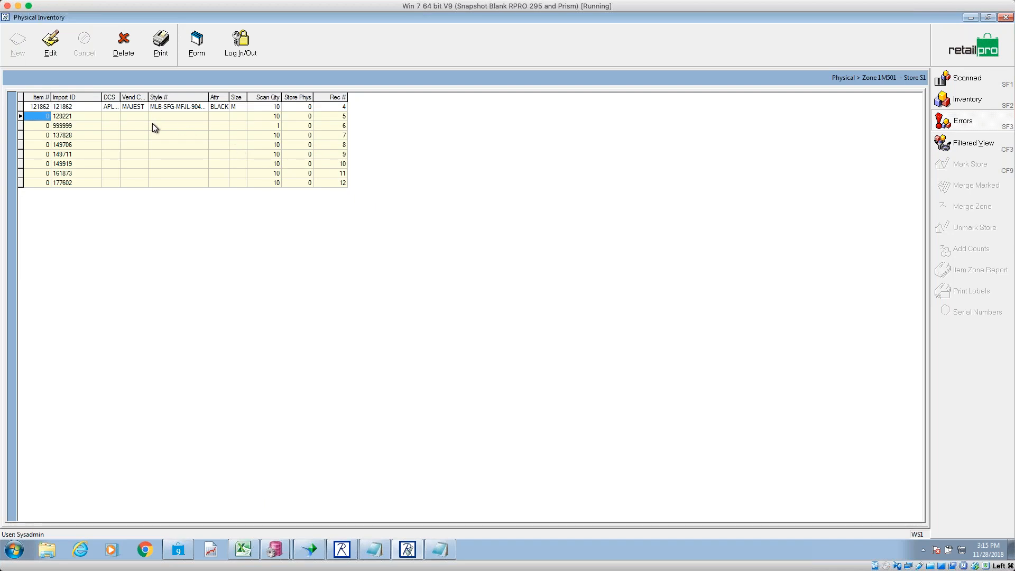
pyautogui.click(345, 107)
pyautogui.click(280, 107)
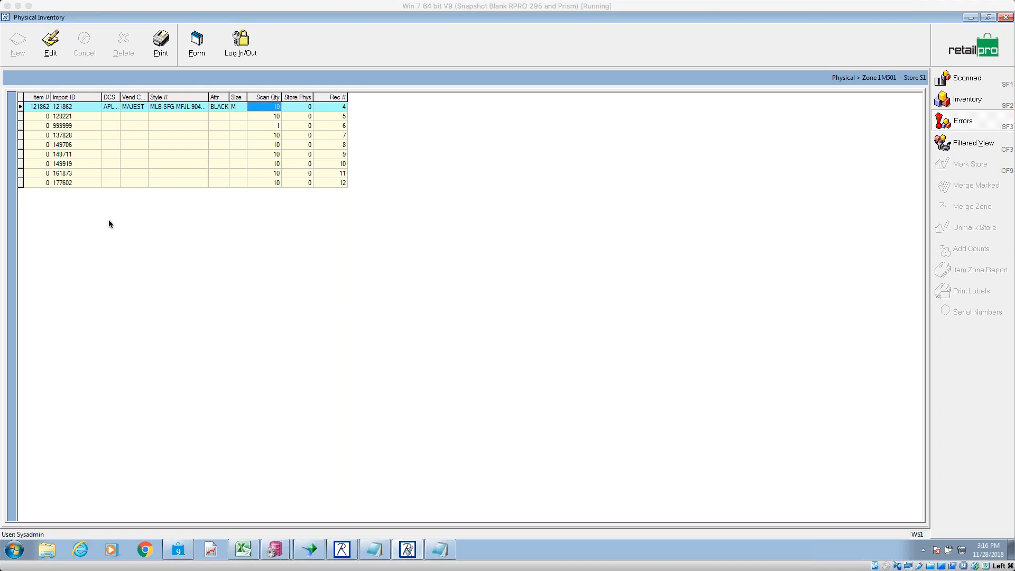
# - Bring scan.txt back up and move its window right to reveal the item list
pyautogui.click(439, 550)
pyautogui.click(438, 551)
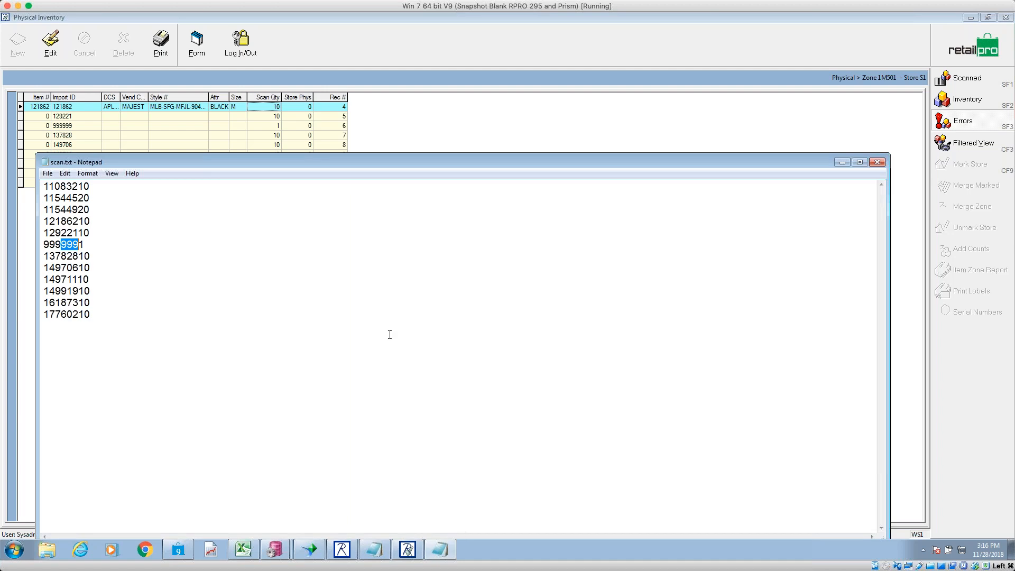
pyautogui.moveTo(212, 163); pyautogui.dragTo(382, 146)
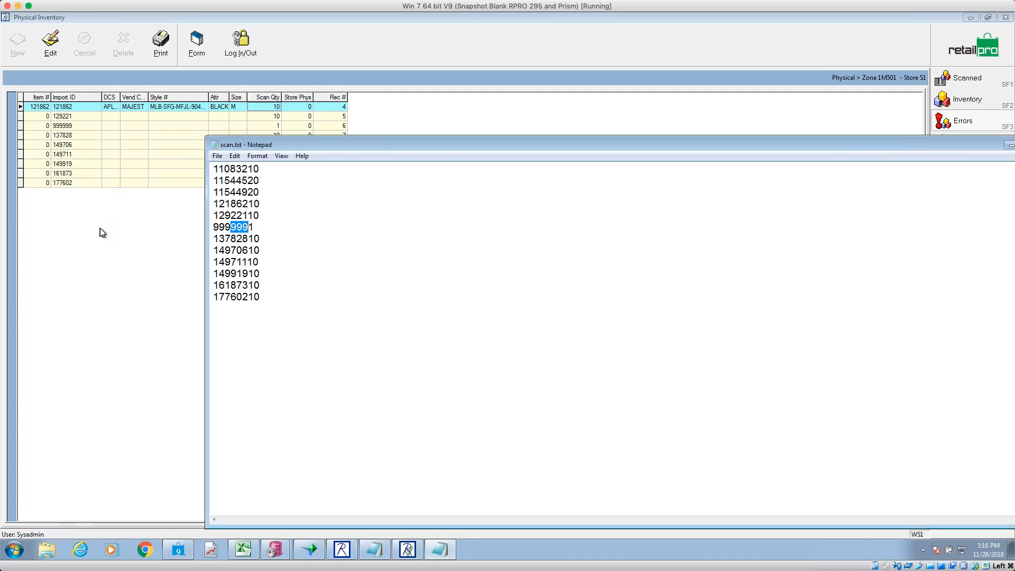
# - Append the lines 456, 789, 99999999, 123, 741 and 852 to the end of scan.txt
pyautogui.click(291, 296)
pyautogui.press('Return')
pyautogui.write('123 456')
pyautogui.press('Return')
pyautogui.write('789')
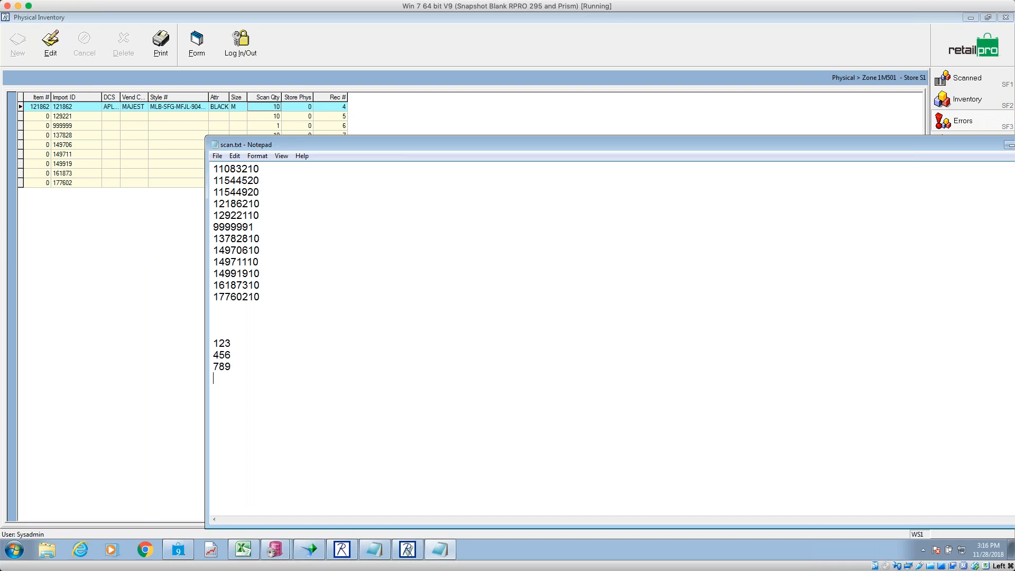
pyautogui.press('Return')
pyautogui.write('99999999')
pyautogui.press('Return')
pyautogui.write('123')
pyautogui.press('Return')
pyautogui.write('741')
pyautogui.press('Return')
pyautogui.write('852')
# - Compare the 789 and repeated 123 entries with the grid's 999999 and 129221 error rows
pyautogui.doubleClick(232, 369)
pyautogui.doubleClick(222, 390)
pyautogui.click(123, 120)
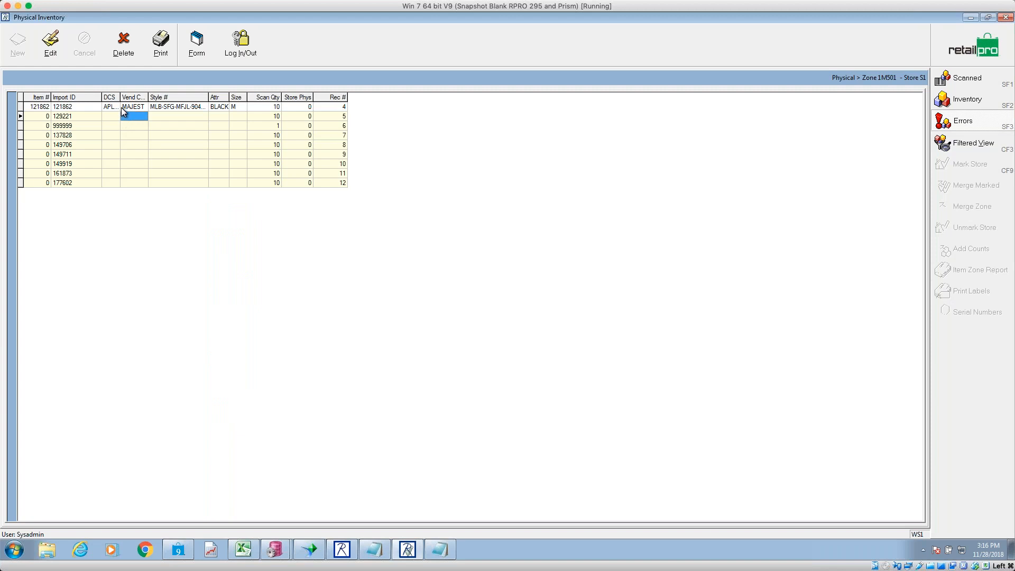
pyautogui.click(125, 125)
pyautogui.click(69, 117)
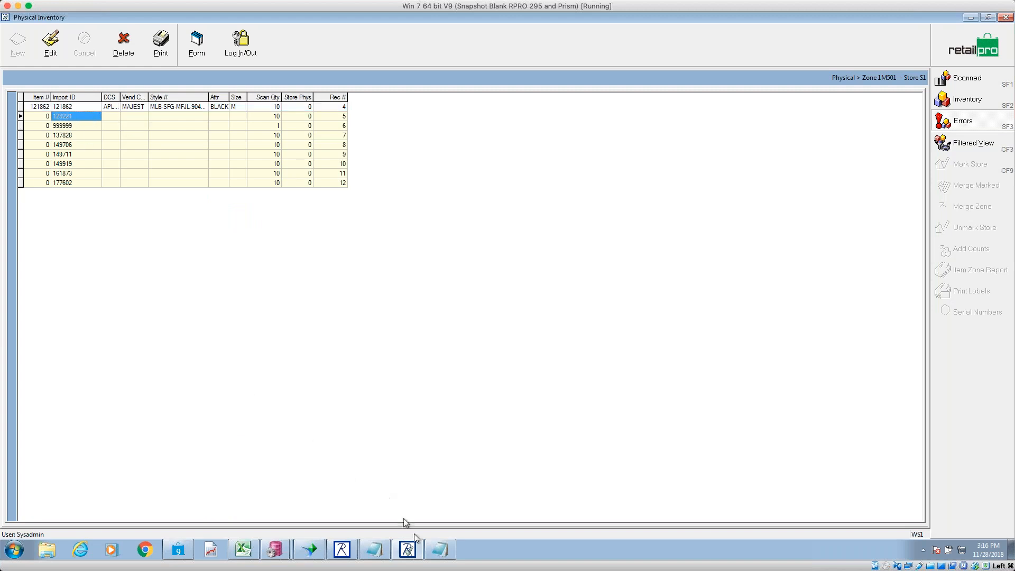
# - Select the 789, 741 and both 123 entries in scan.txt, then return to the zone grid
pyautogui.click(439, 550)
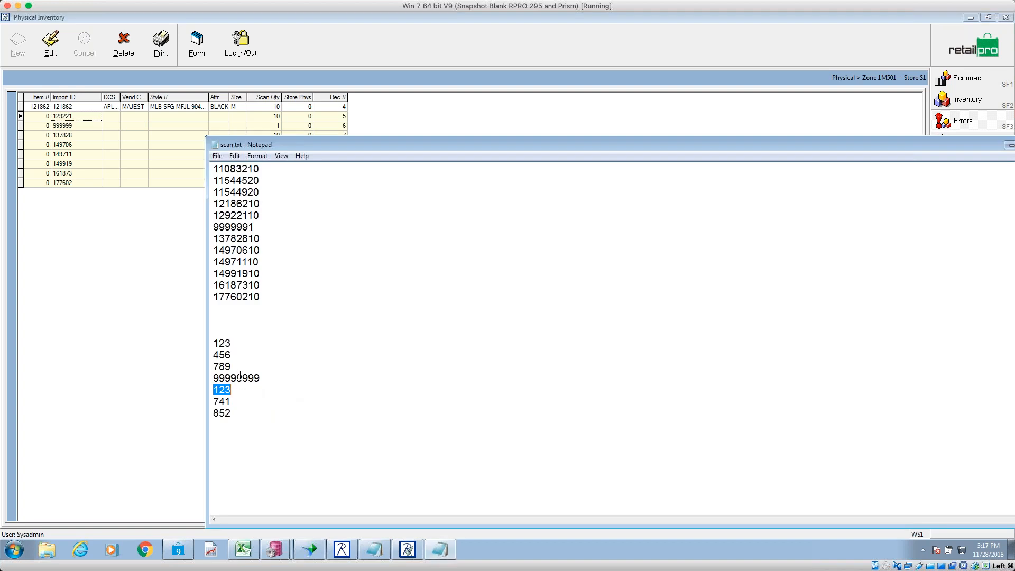
pyautogui.moveTo(232, 365); pyautogui.dragTo(210, 367)
pyautogui.moveTo(232, 400); pyautogui.dragTo(198, 402)
pyautogui.moveTo(236, 344); pyautogui.dragTo(206, 346)
pyautogui.moveTo(243, 389); pyautogui.dragTo(209, 390)
pyautogui.moveTo(236, 344); pyautogui.dragTo(207, 344)
pyautogui.moveTo(232, 391); pyautogui.dragTo(193, 390)
pyautogui.moveTo(236, 345); pyautogui.dragTo(207, 342)
pyautogui.click(102, 115)
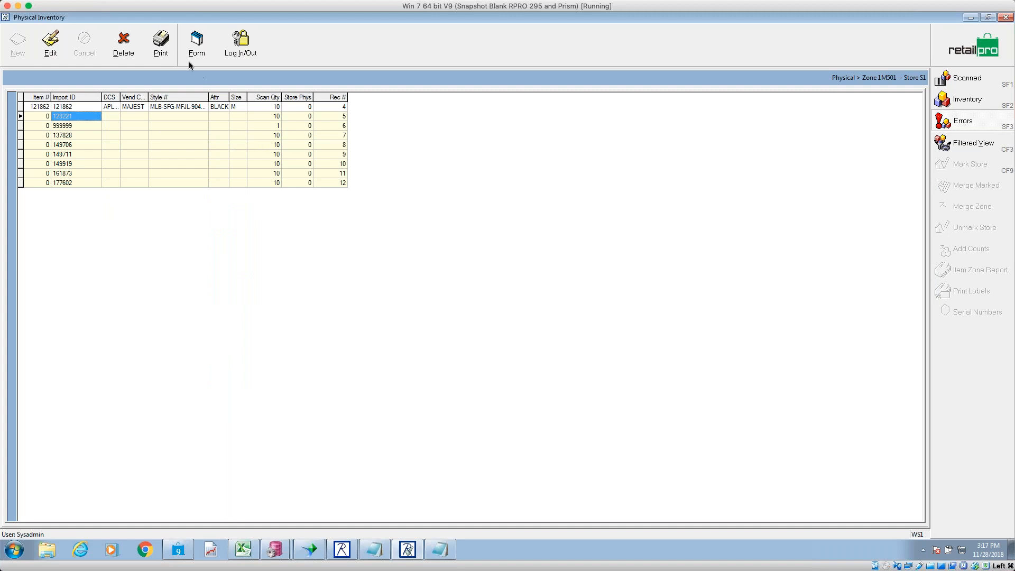
pyautogui.click(162, 47)
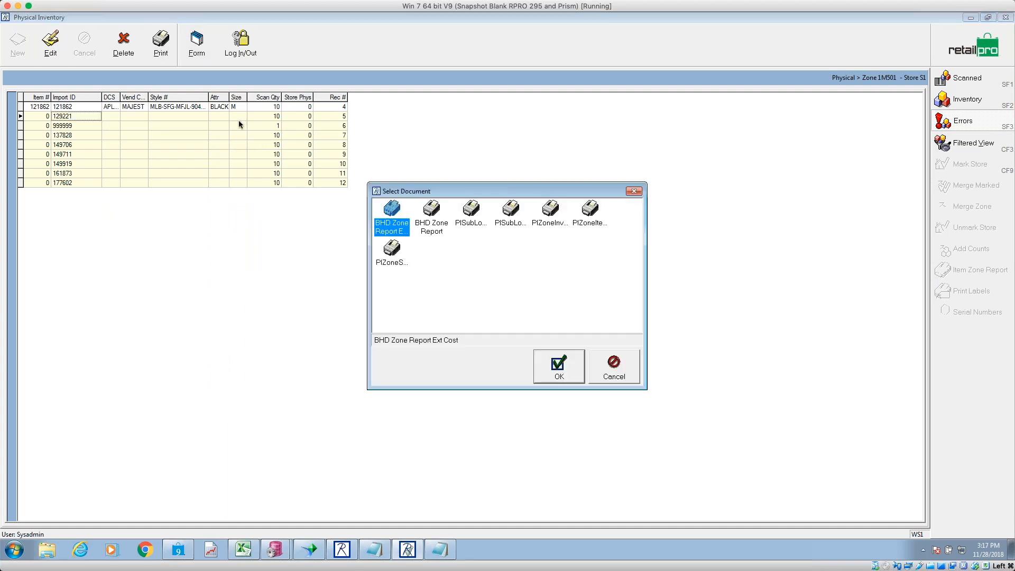
pyautogui.click(580, 378)
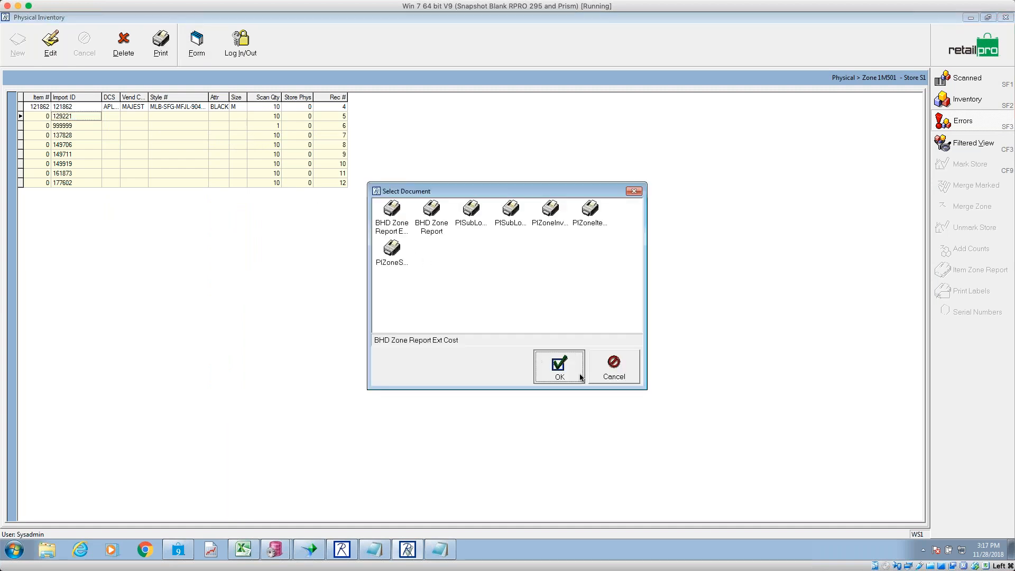
pyautogui.click(544, 364)
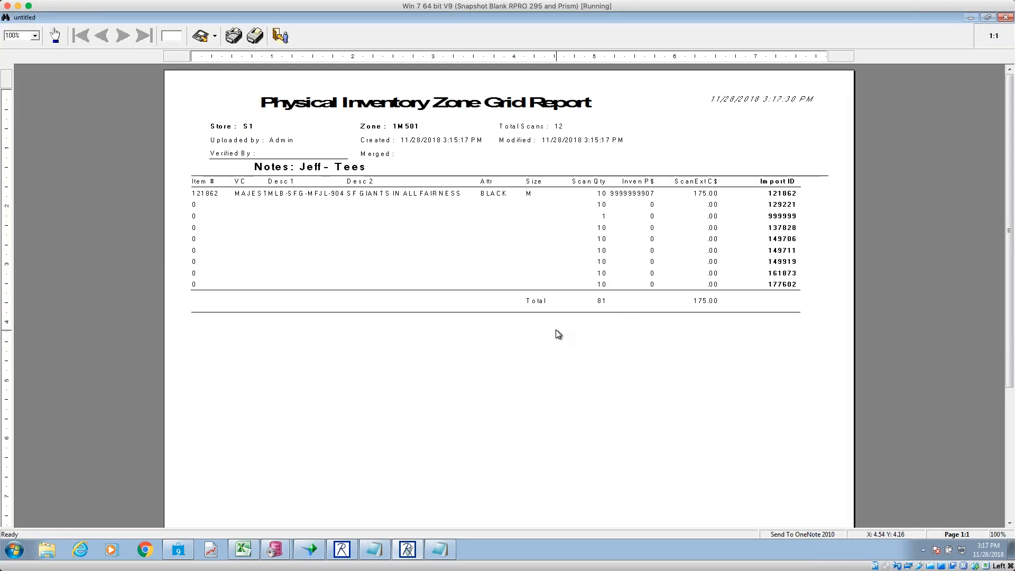
pyautogui.press('Escape')
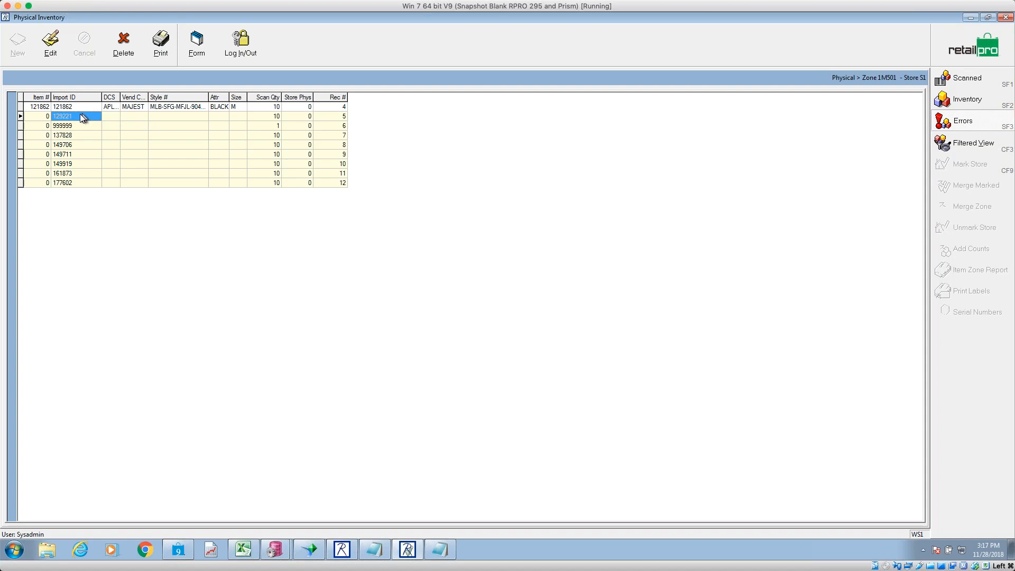
# - Select all nine zone rows across every column of the grid
pyautogui.click(45, 106)
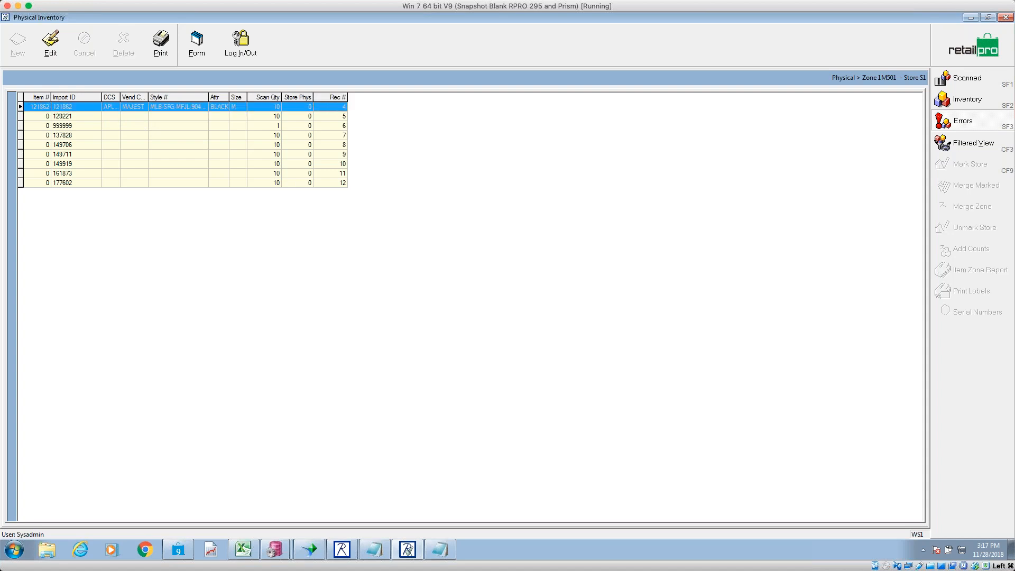
pyautogui.click(330, 116)
pyautogui.rightClick(53, 108)
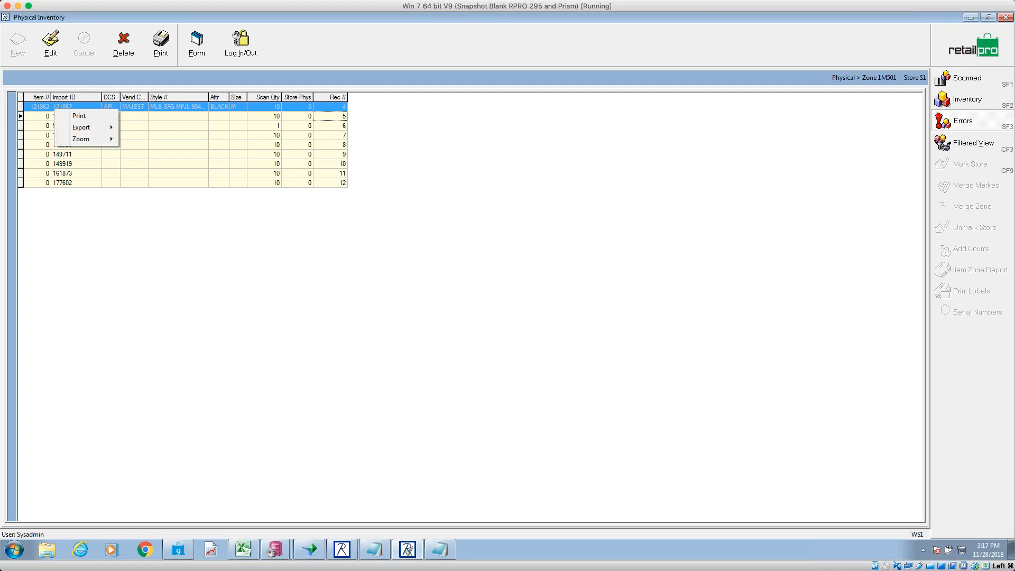
pyautogui.click(38, 108)
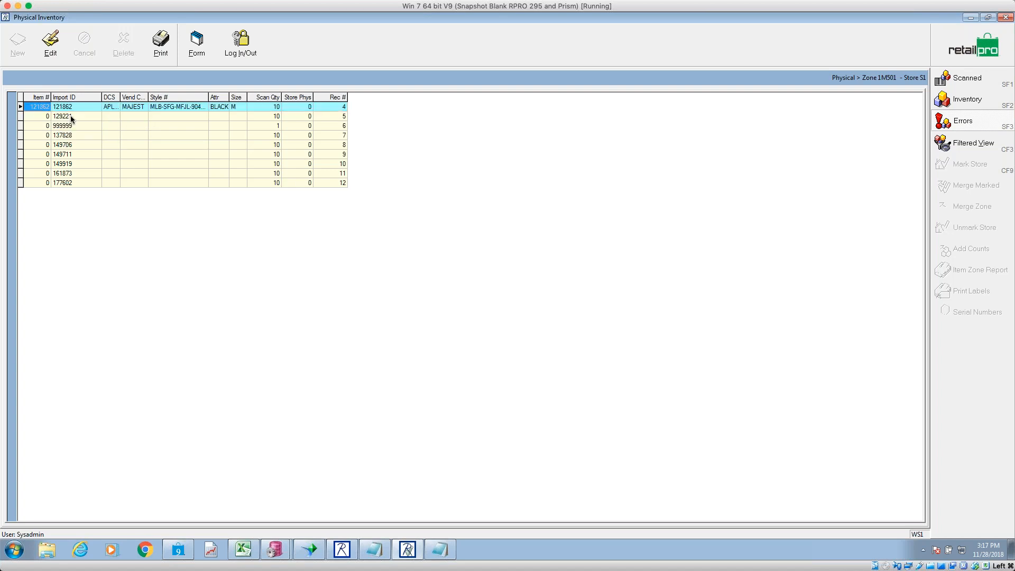
pyautogui.hotkey('shift', 'Down')
pyautogui.hotkey('shift', 'Down')
pyautogui.hotkey('shift', 'Down')
pyautogui.hotkey('shift', 'Down')
pyautogui.hotkey('shift', 'Down')
pyautogui.hotkey('shift', 'Down')
pyautogui.hotkey('shift', 'Down')
pyautogui.hotkey('shift', 'Down')
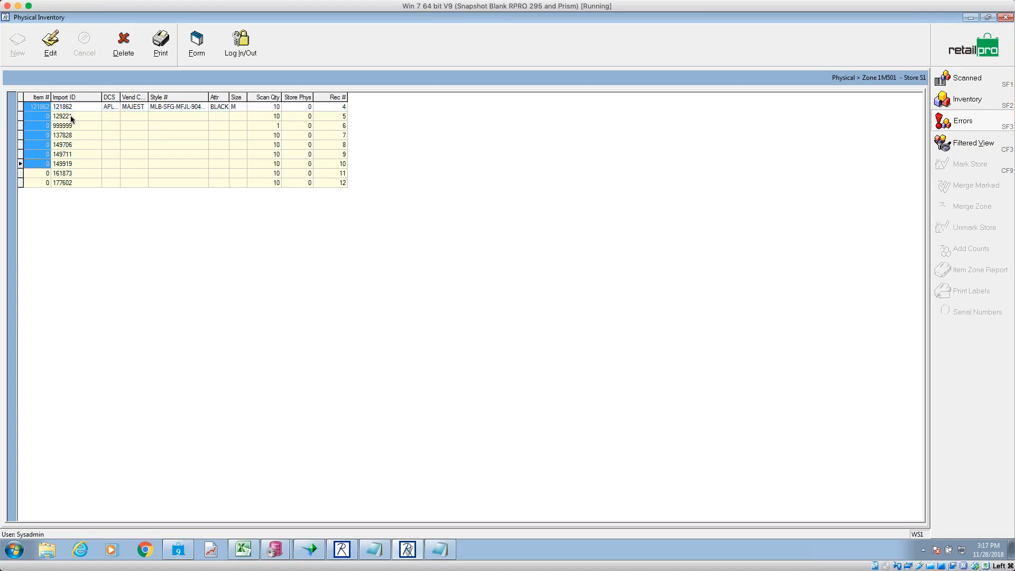
pyautogui.hotkey('shift', 'Right')
pyautogui.hotkey('shift', 'Right')
pyautogui.hotkey('shift', 'End')
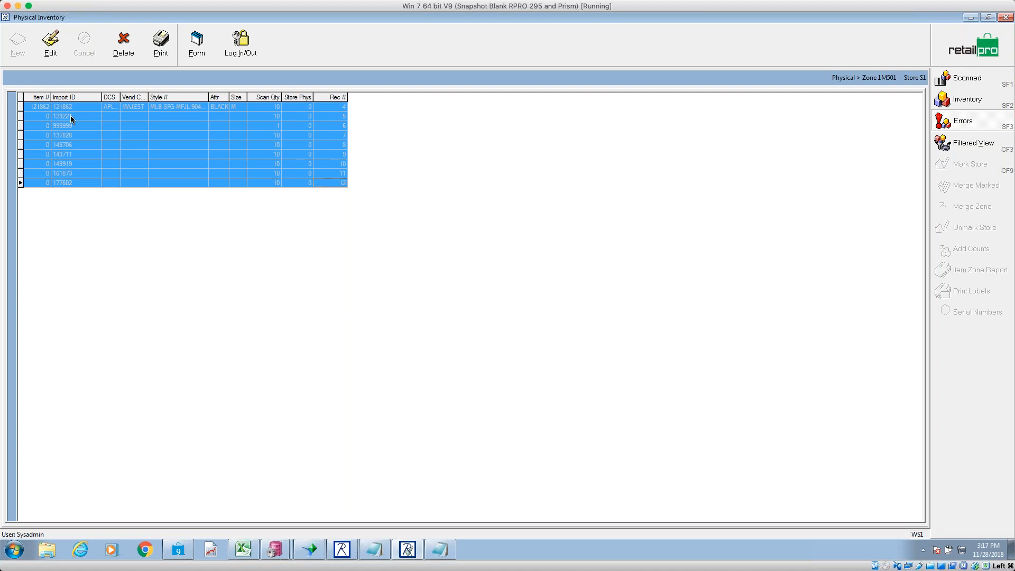
pyautogui.click(41, 109)
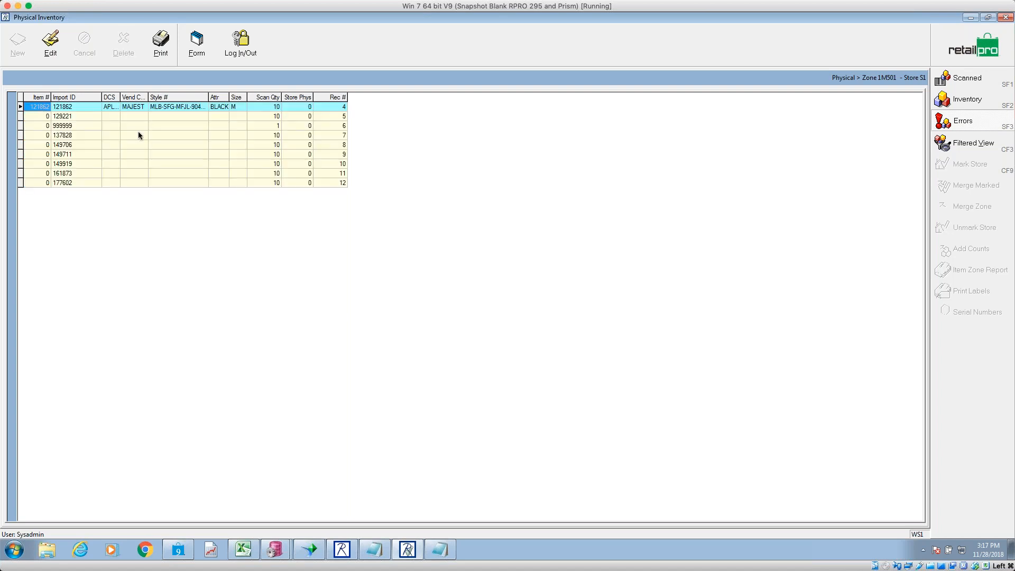
pyautogui.hotkey('shift', 'Down')
pyautogui.hotkey('shift', 'Down')
pyautogui.hotkey('shift', 'Down')
pyautogui.hotkey('shift', 'Down')
pyautogui.hotkey('shift', 'Down')
pyautogui.hotkey('shift', 'Down')
pyautogui.hotkey('shift', 'Down')
pyautogui.hotkey('shift', 'Down')
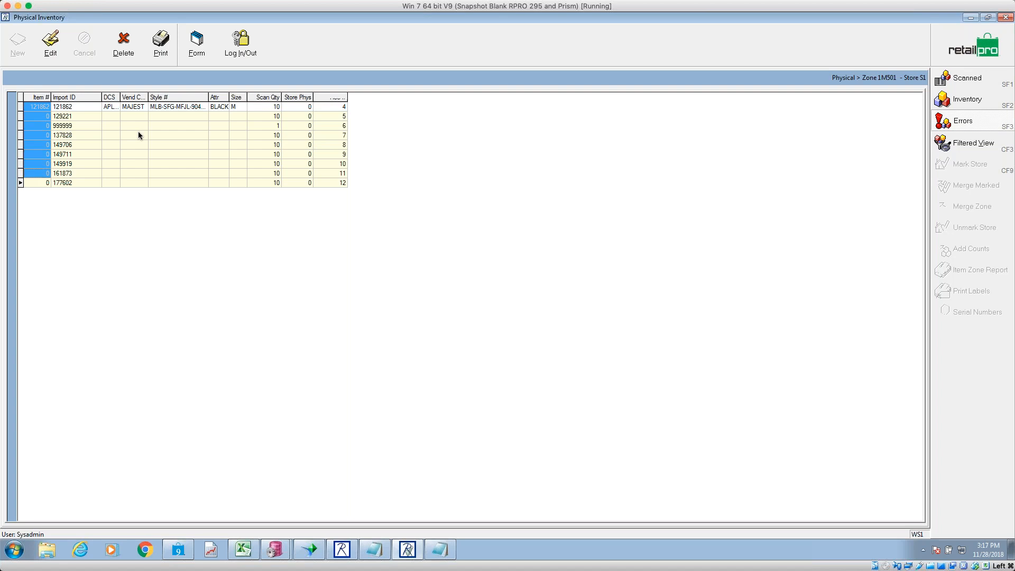
pyautogui.hotkey('shift', 'Right')
pyautogui.hotkey('shift', 'Right')
pyautogui.hotkey('shift', 'Right')
pyautogui.hotkey('shift', 'Right')
pyautogui.hotkey('shift', 'Right')
pyautogui.hotkey('shift', 'Right')
pyautogui.hotkey('shift', 'Right')
pyautogui.hotkey('shift', 'Right')
pyautogui.hotkey('shift', 'Right')
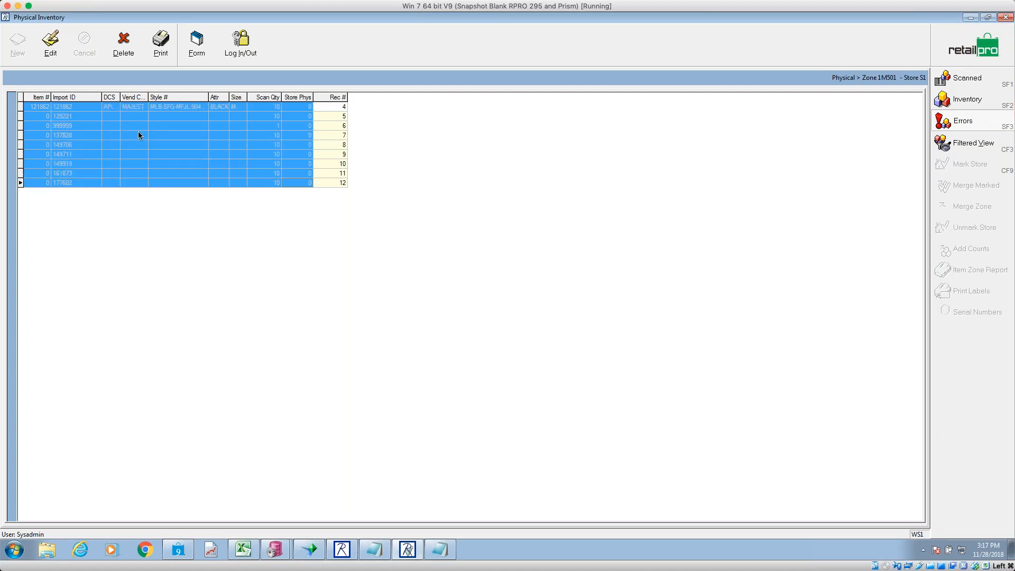
# - Export the selection with Send to Excel and bring up the Book2 workbook
pyautogui.rightClick(140, 135)
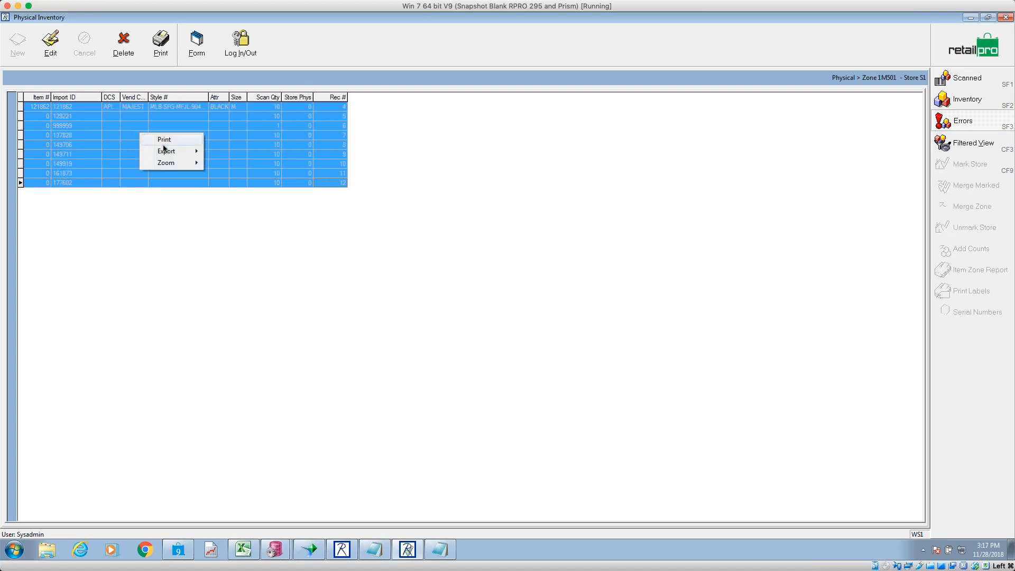
pyautogui.moveTo(188, 150)
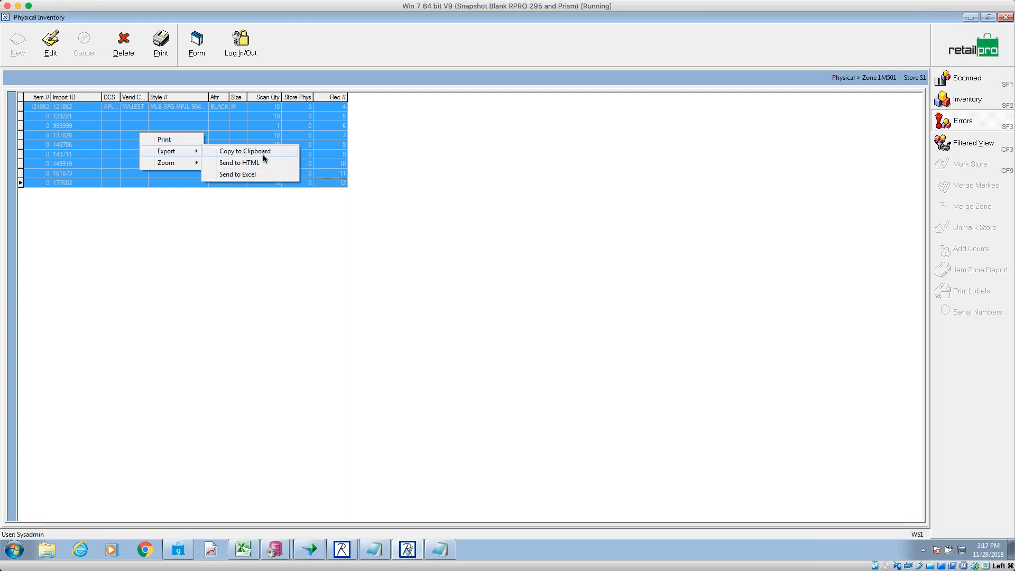
pyautogui.click(262, 172)
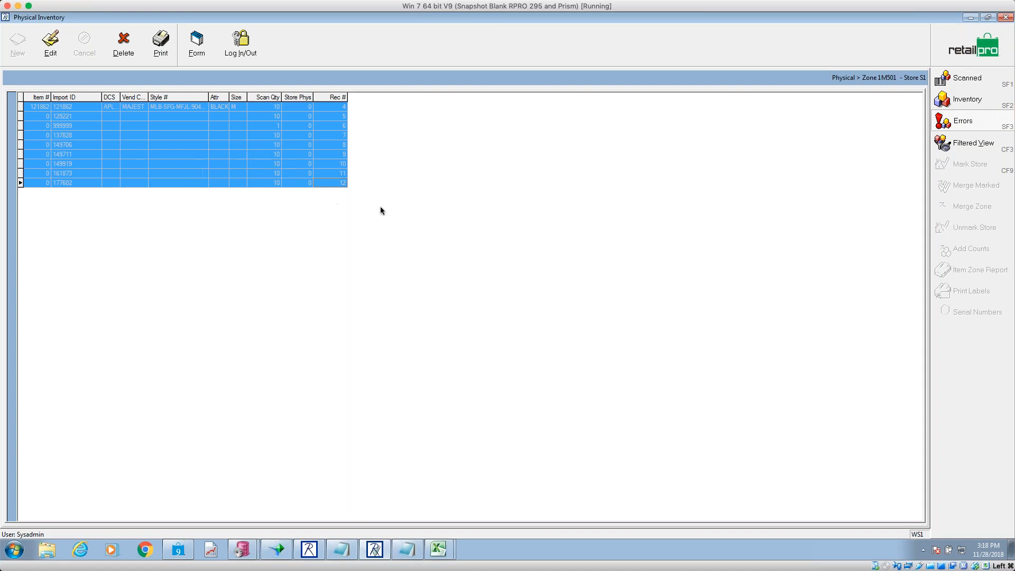
pyautogui.click(443, 549)
pyautogui.click(449, 526)
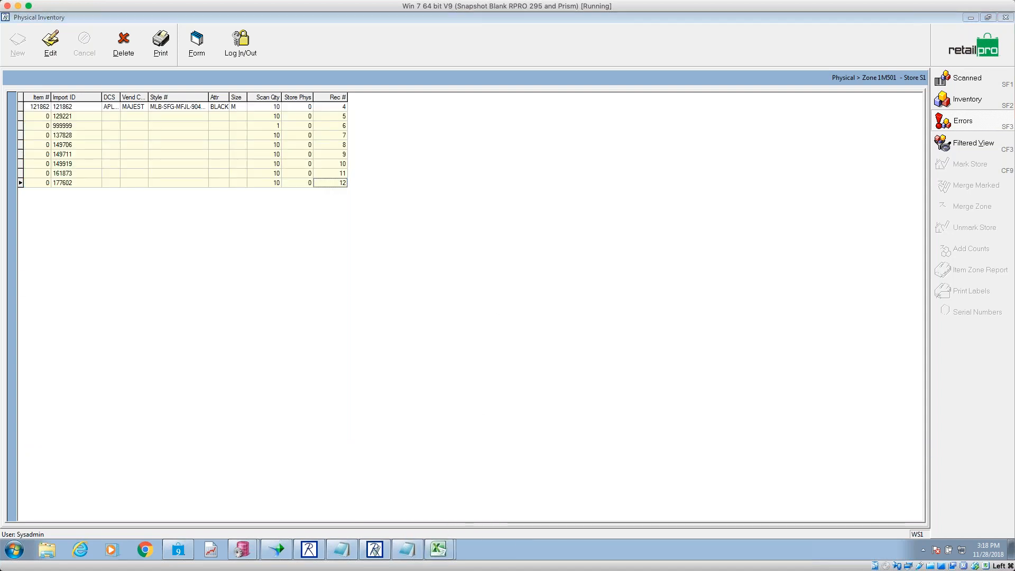
# - Review the exported Import IDs in cells B4, B6, B8 and B9 (161873)
pyautogui.click(81, 165)
pyautogui.click(84, 185)
pyautogui.click(86, 207)
pyautogui.click(87, 218)
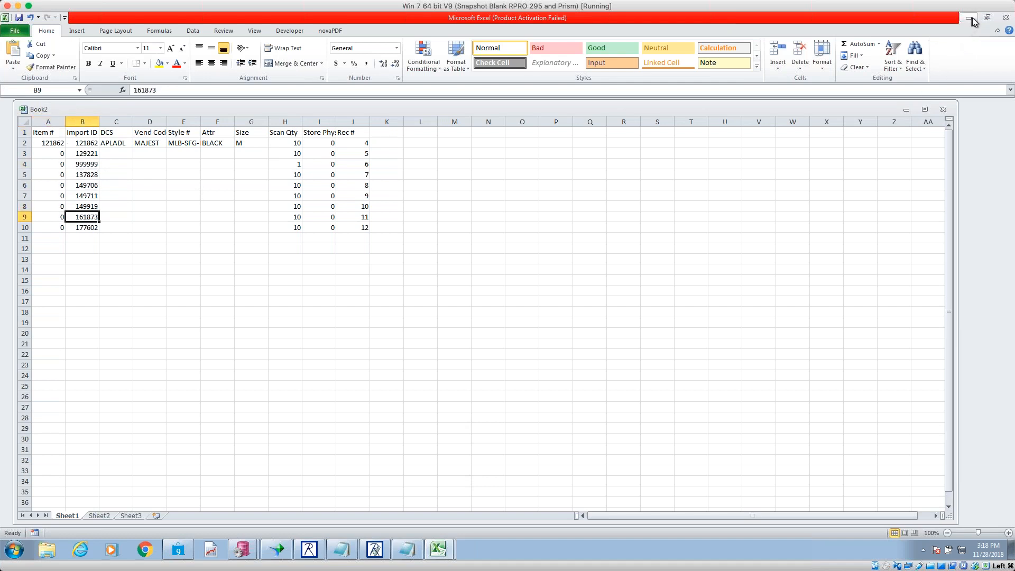
# - Close Book2 without saving and minimize Excel
pyautogui.click(944, 110)
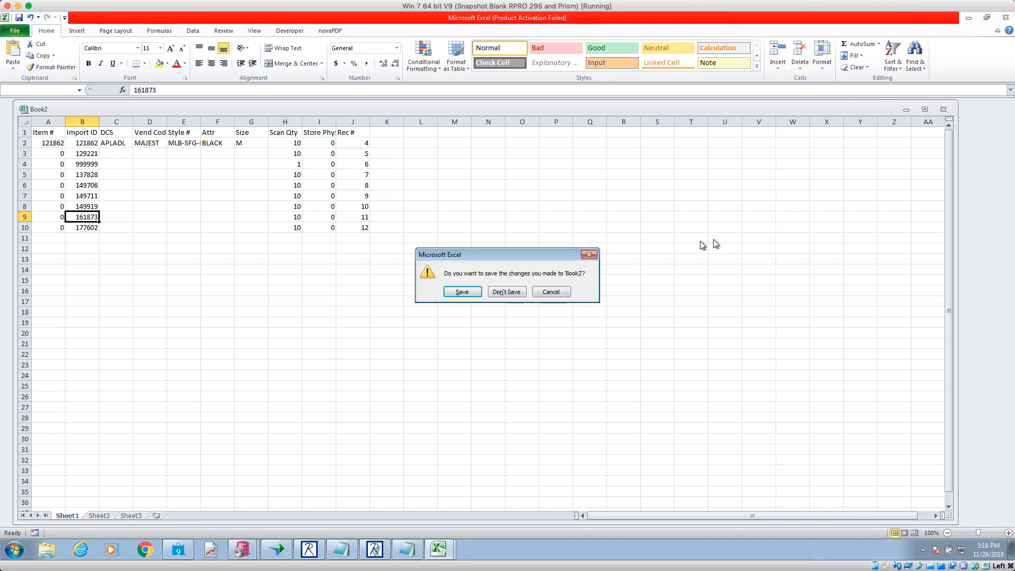
pyautogui.click(504, 294)
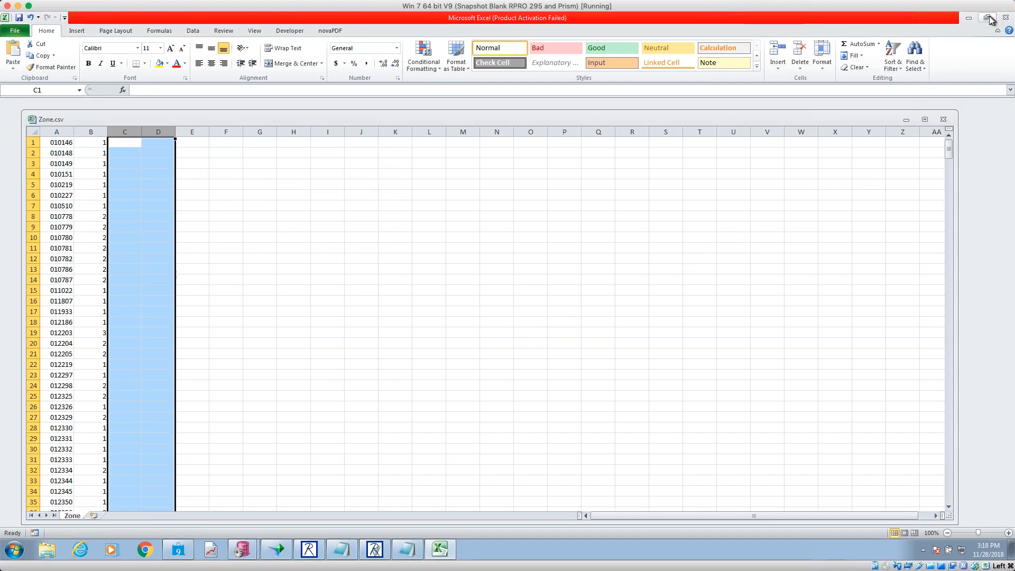
pyautogui.click(969, 18)
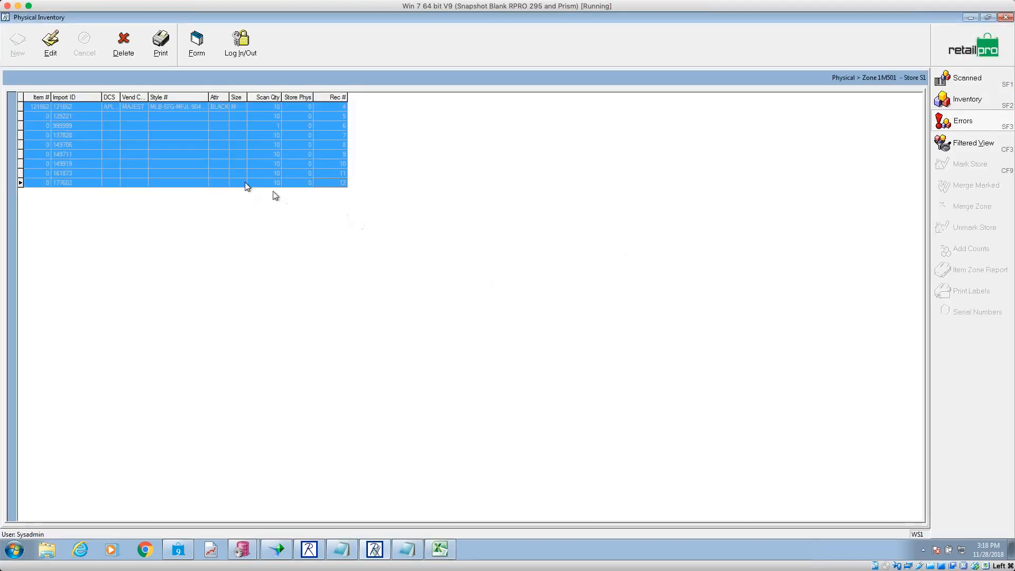
# - Correct Rec 5's Import ID from 129221 to 29221 and accept the scan error correction
pyautogui.click(219, 173)
pyautogui.click(69, 118)
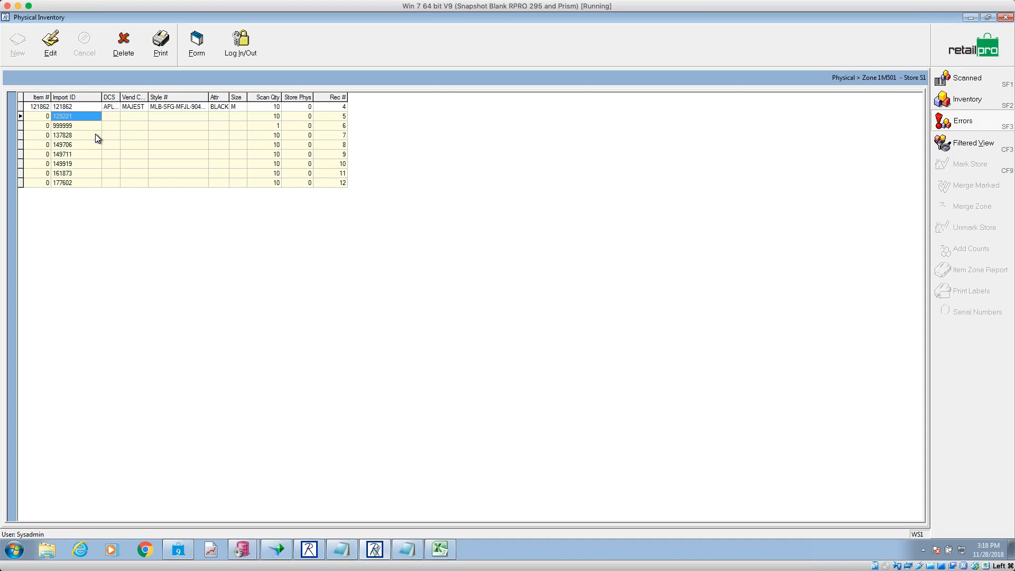
pyautogui.click(50, 43)
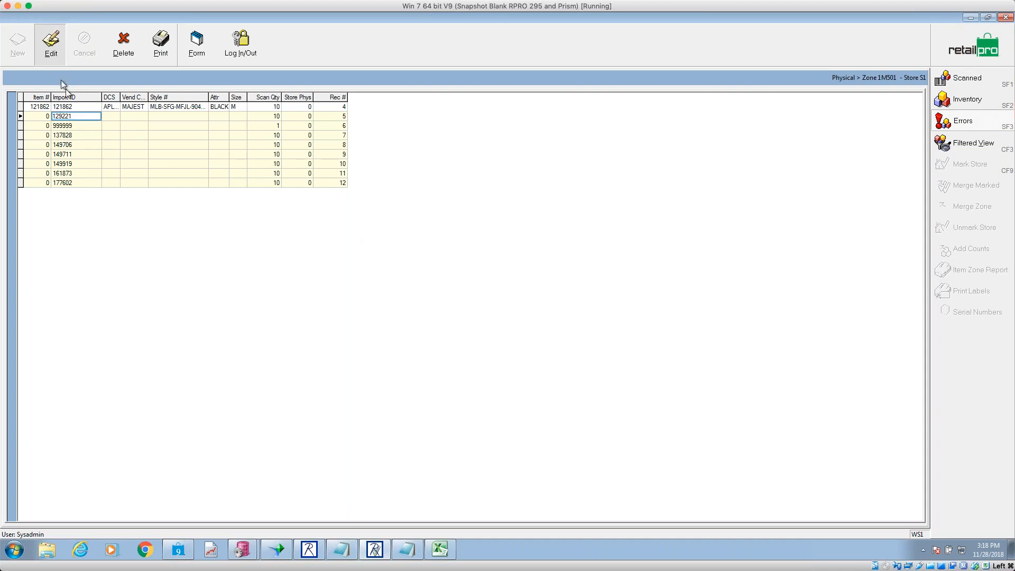
pyautogui.click(58, 117)
pyautogui.press('Left')
pyautogui.press('BackSpace')
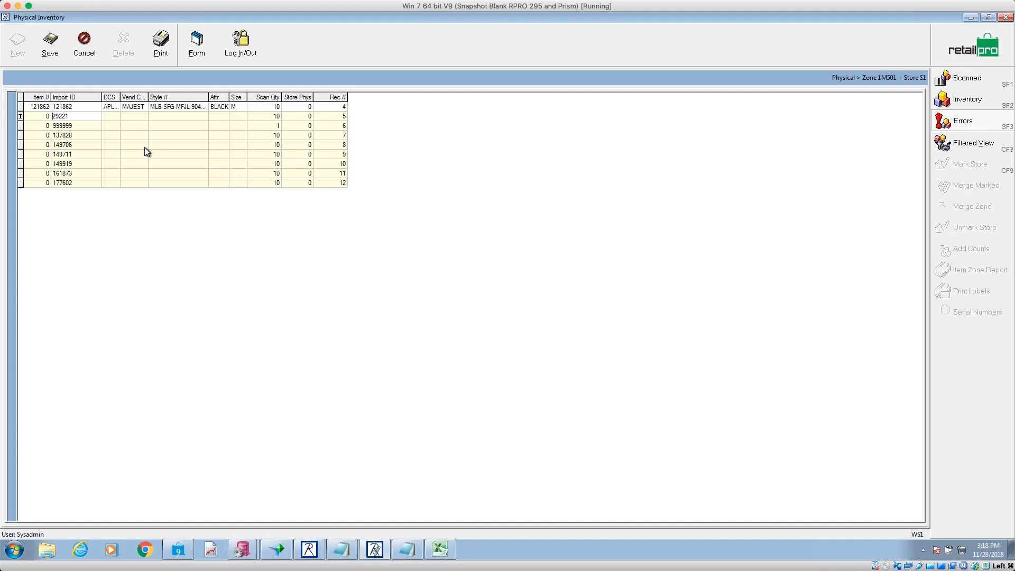
pyautogui.press('Return')
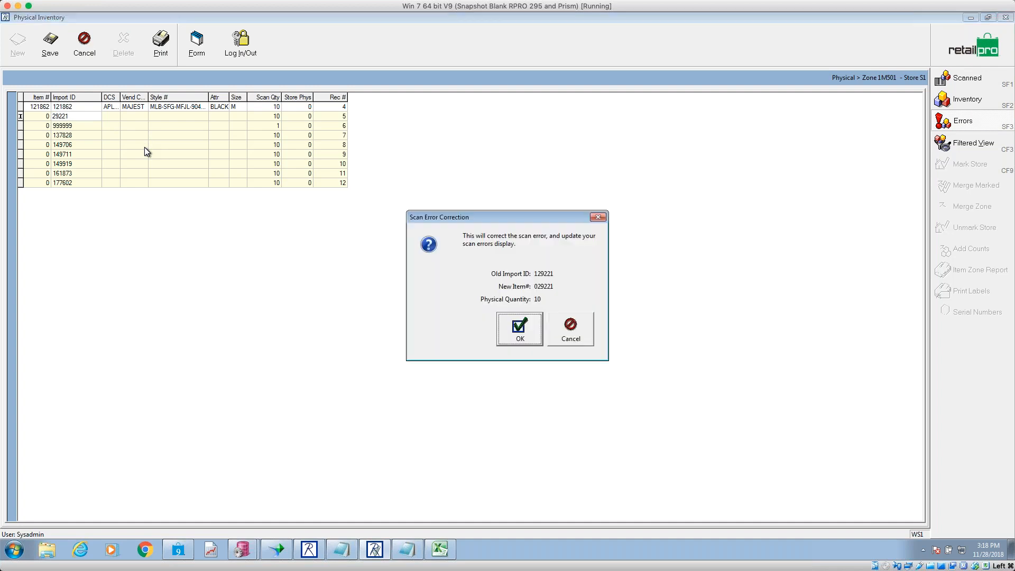
pyautogui.click(531, 340)
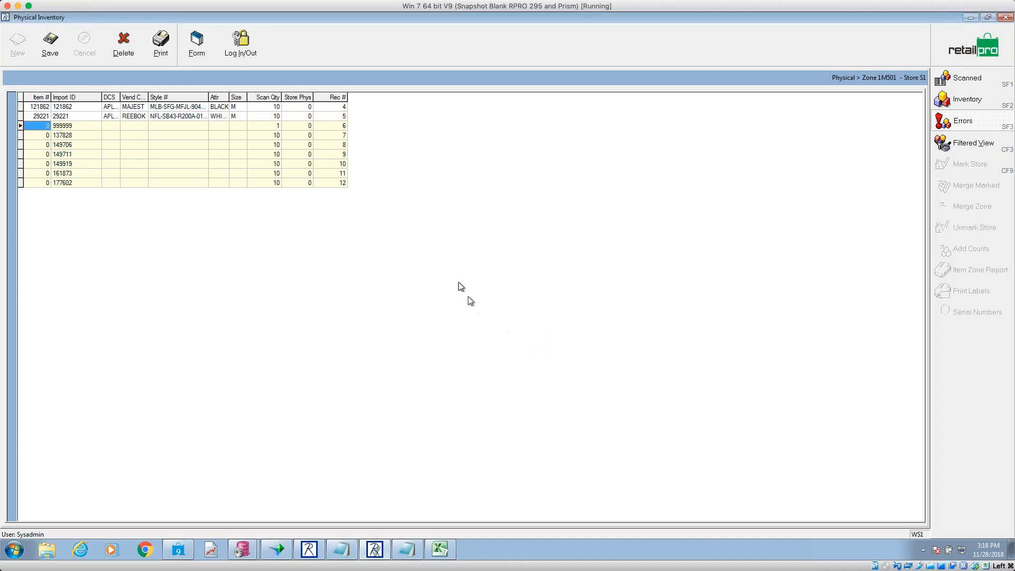
# - Check the corrected REEBOK row, then delete the 999999 error row from the zone
pyautogui.click(105, 117)
pyautogui.click(172, 117)
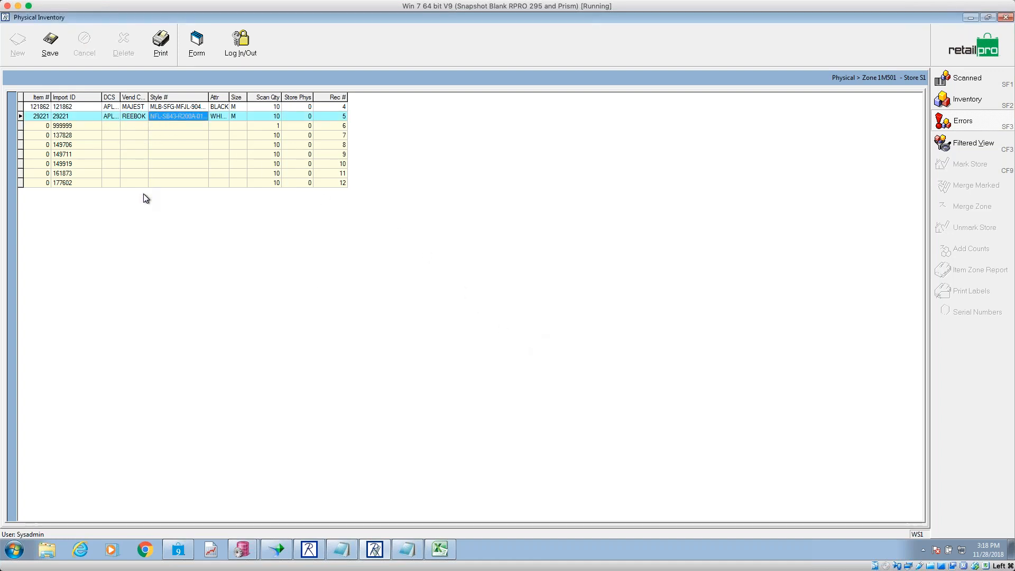
pyautogui.click(58, 126)
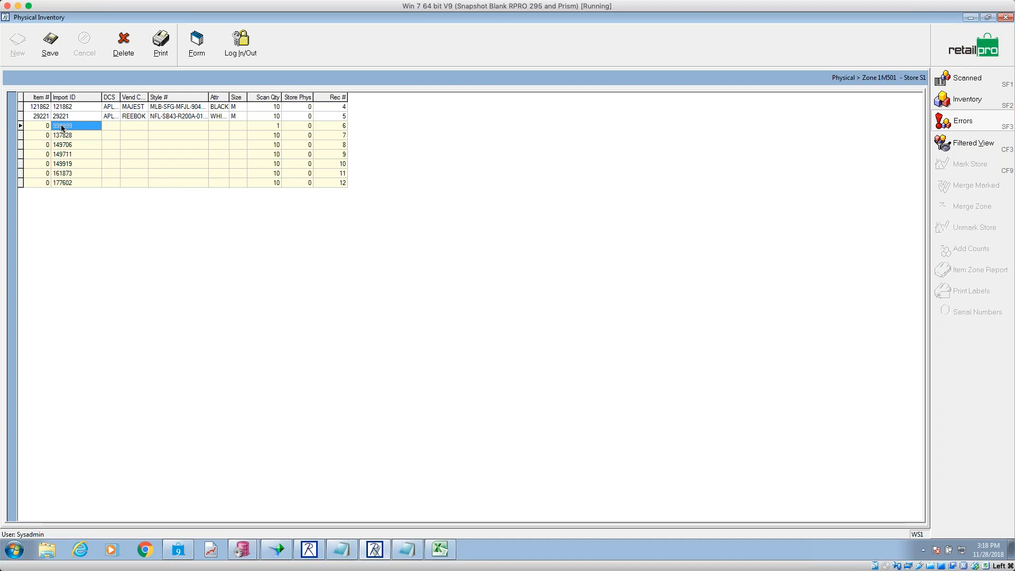
pyautogui.click(125, 53)
pyautogui.click(491, 308)
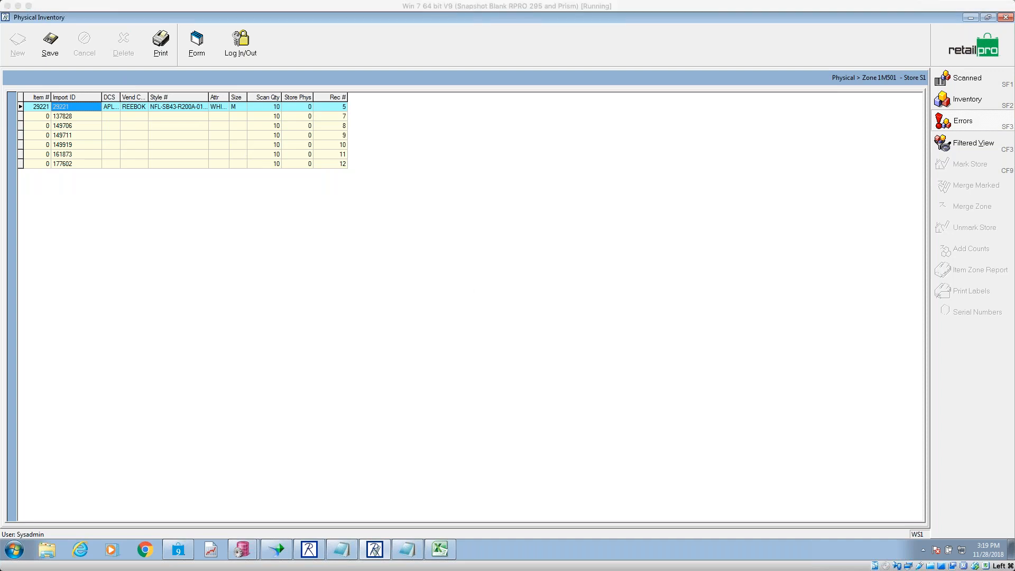
# - Delete the unmatched item 137828 from the zone
pyautogui.click(71, 119)
pyautogui.click(125, 46)
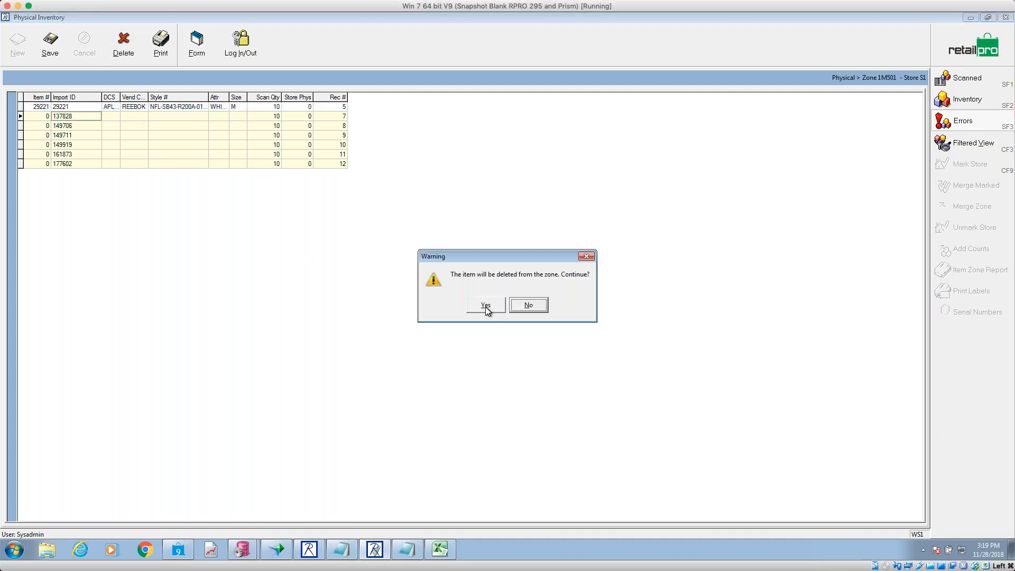
pyautogui.click(481, 304)
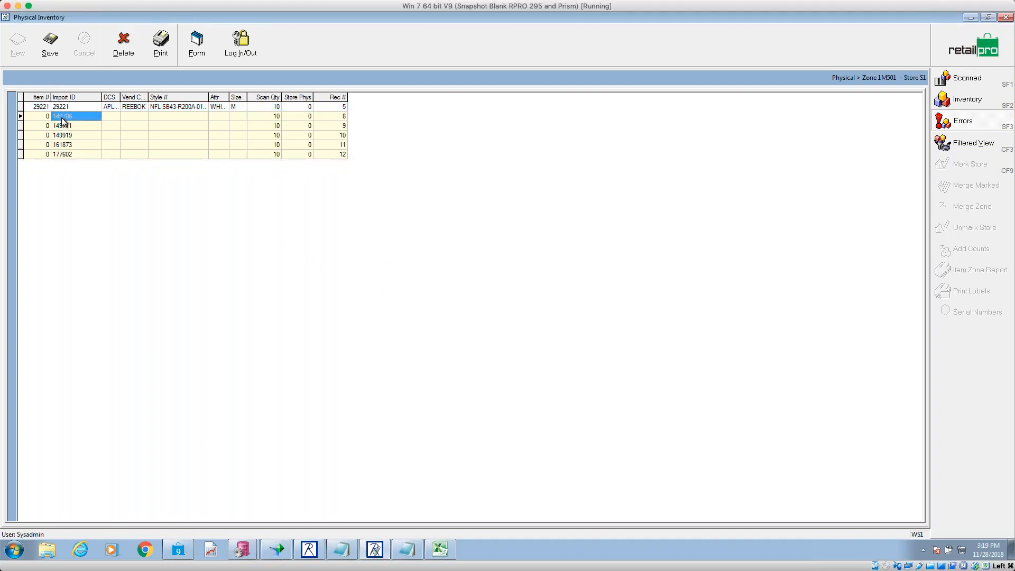
# - Correct Import IDs 149706 to 49706 and 149711 to 49711, confirming each correction
pyautogui.click(55, 116)
pyautogui.press('Delete')
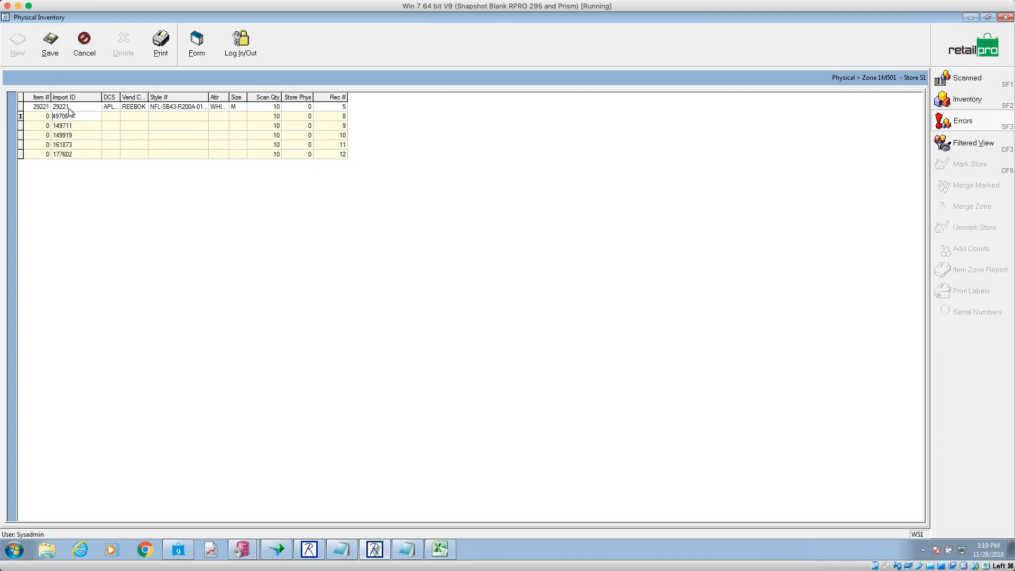
pyautogui.press('Return')
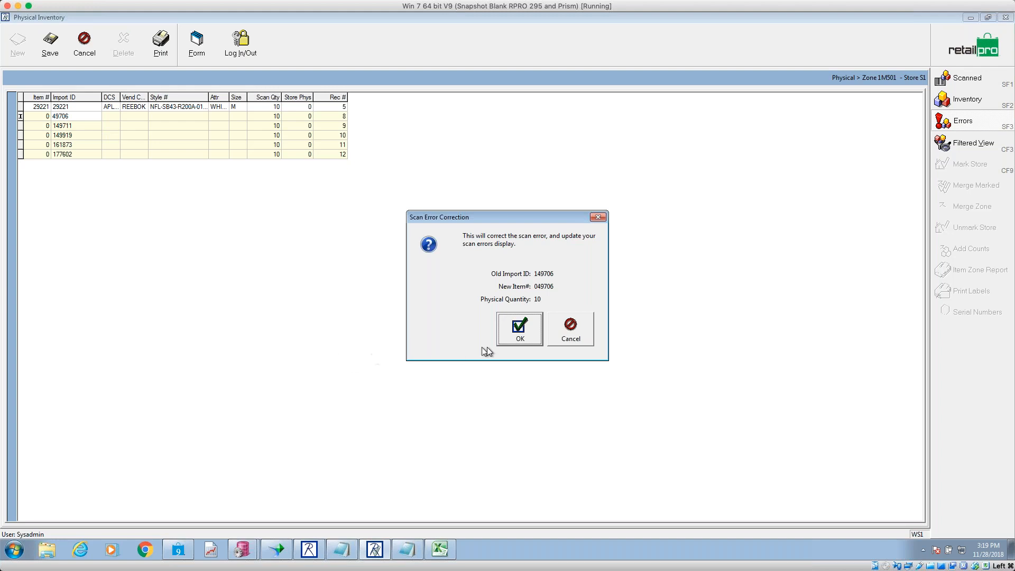
pyautogui.click(527, 337)
pyautogui.click(65, 137)
pyautogui.click(66, 138)
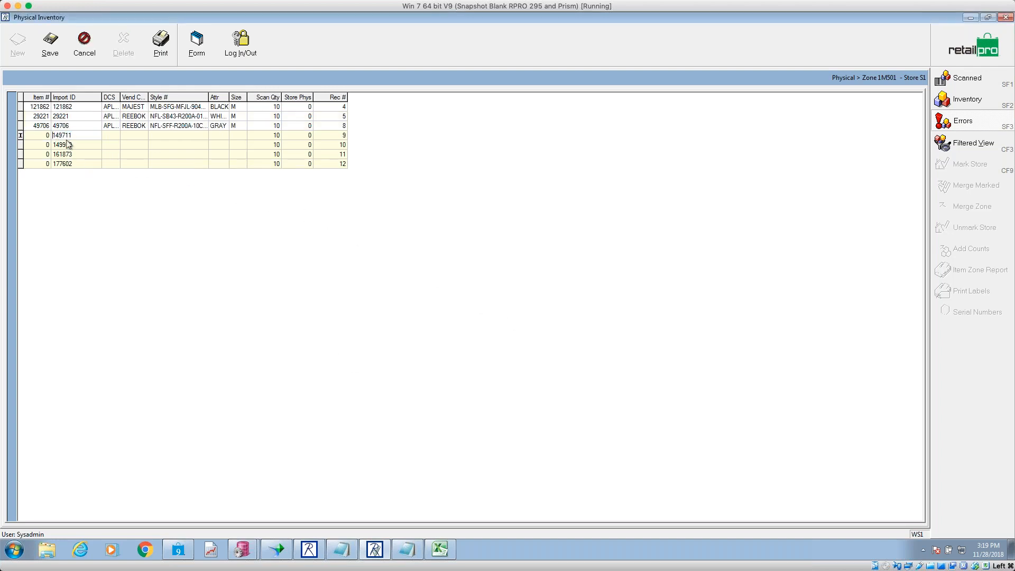
pyautogui.press('BackSpace')
pyautogui.press('Return')
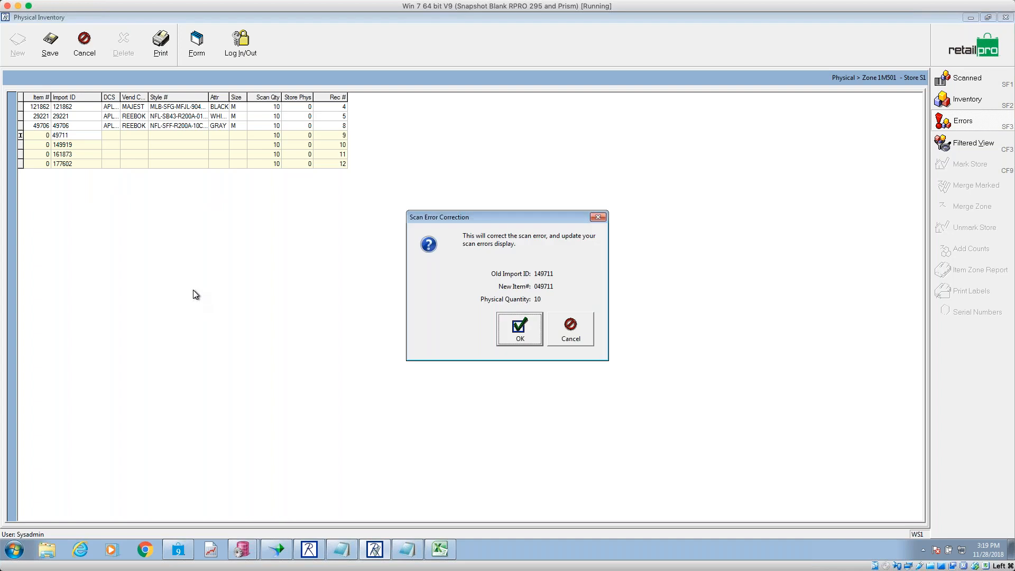
pyautogui.click(524, 341)
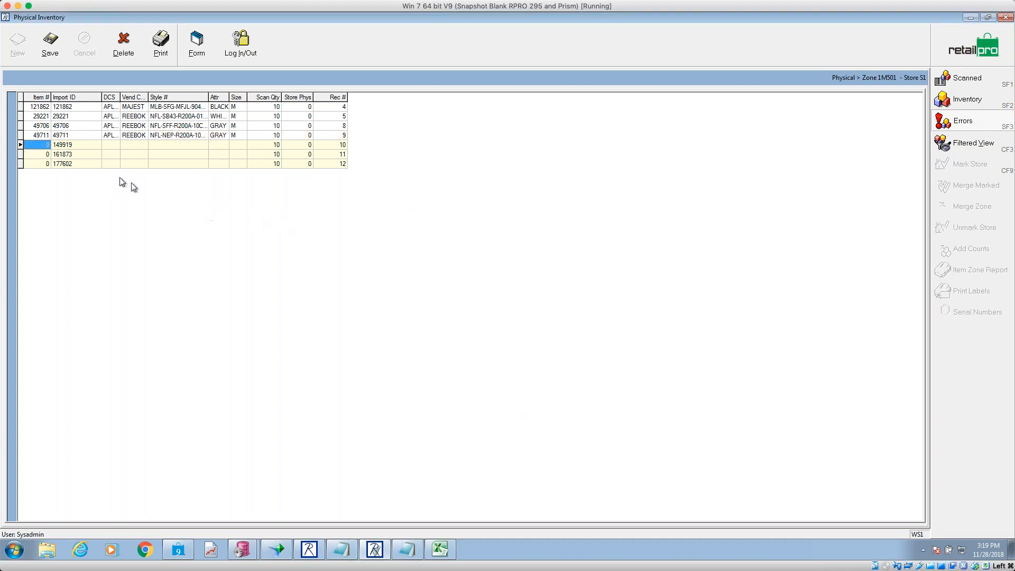
# - Correct Import IDs 149919 to 49919 and 161873 to 61873, confirming each correction
pyautogui.click(69, 146)
pyautogui.click(56, 144)
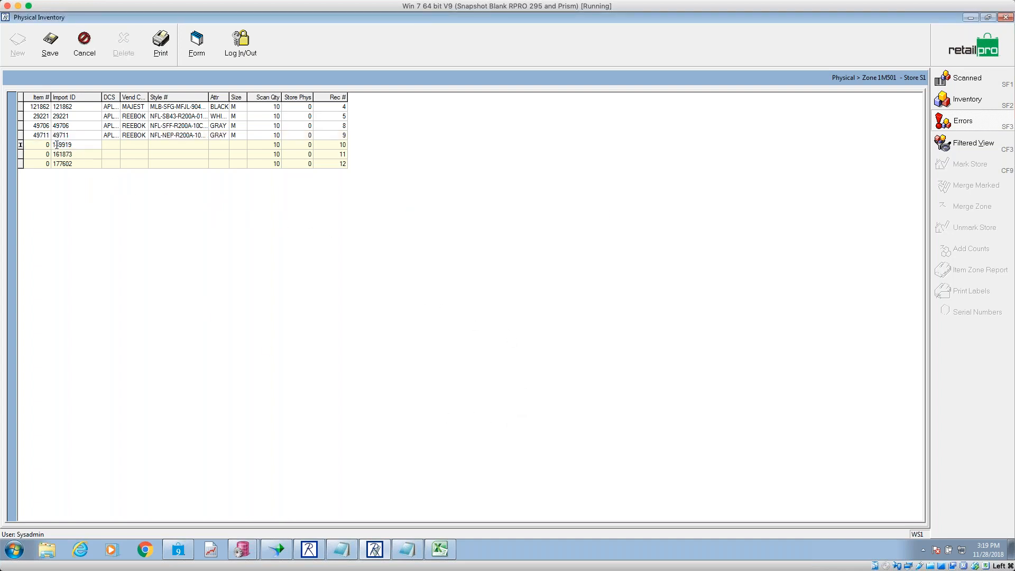
pyautogui.press('BackSpace')
pyautogui.press('Return')
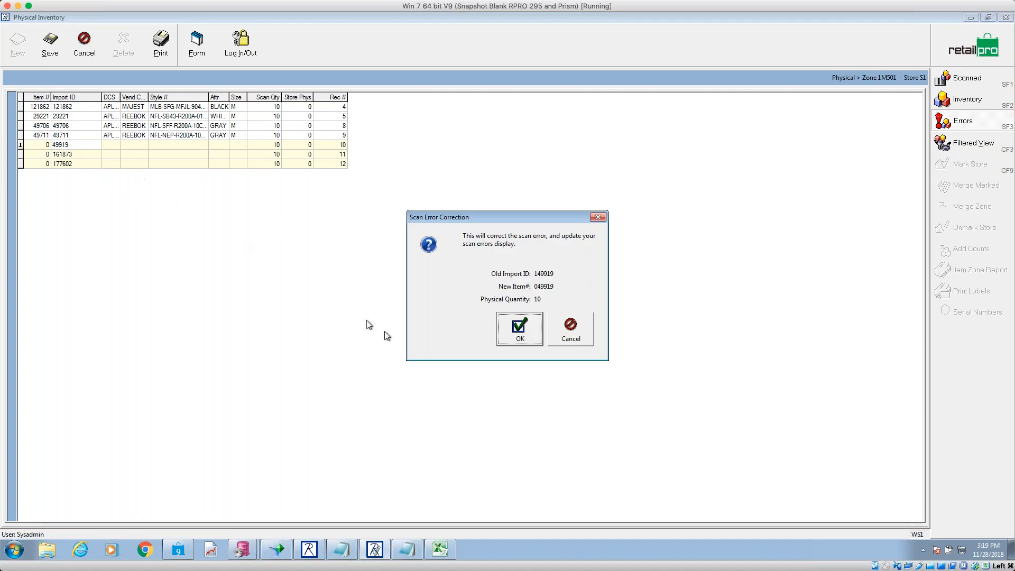
pyautogui.click(510, 340)
pyautogui.click(61, 154)
pyautogui.click(57, 155)
pyautogui.press('BackSpace')
pyautogui.press('Return')
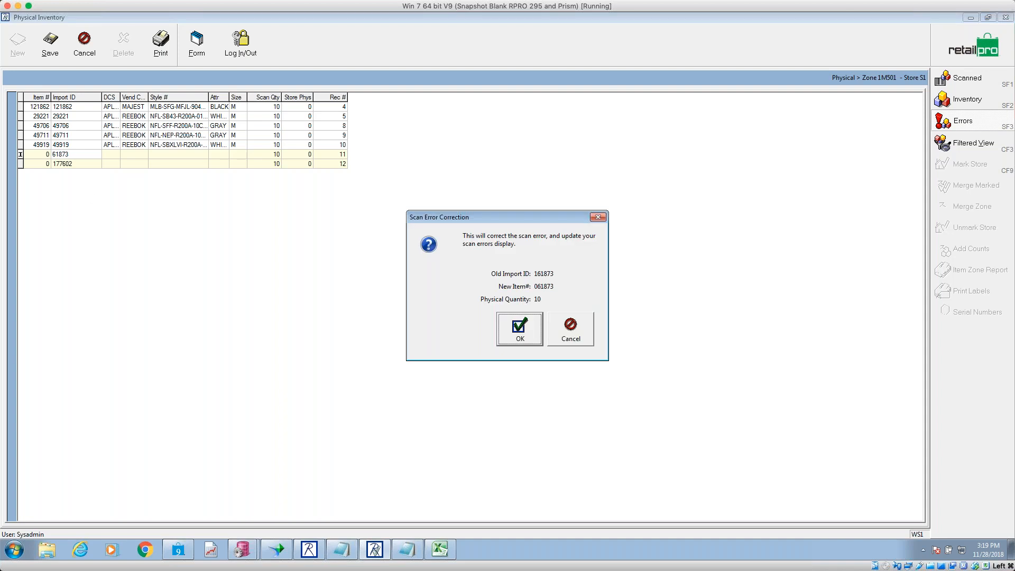
pyautogui.click(535, 331)
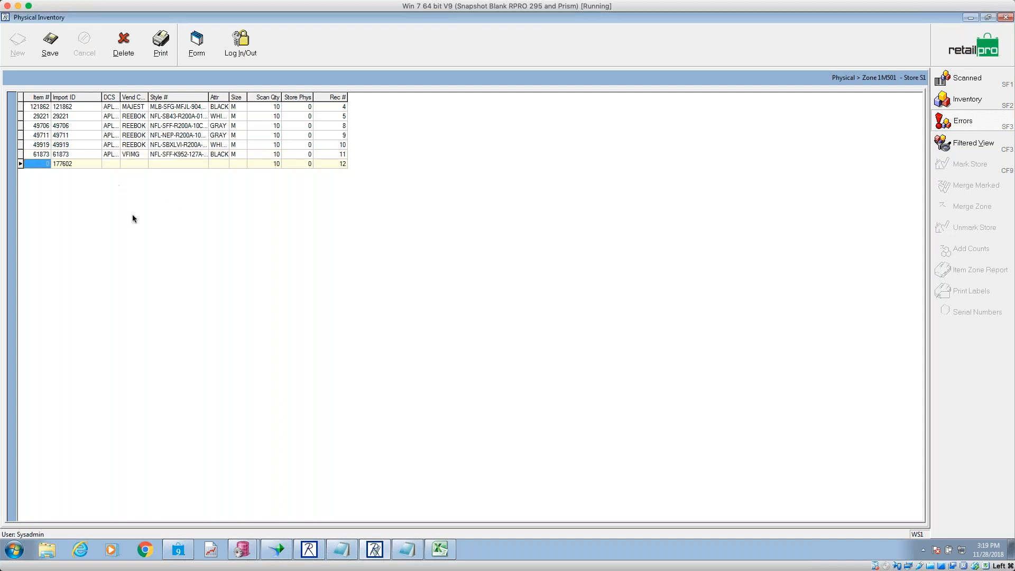
# - Correct Import ID 177602 to 77602 and save the zone
pyautogui.click(71, 165)
pyautogui.click(56, 165)
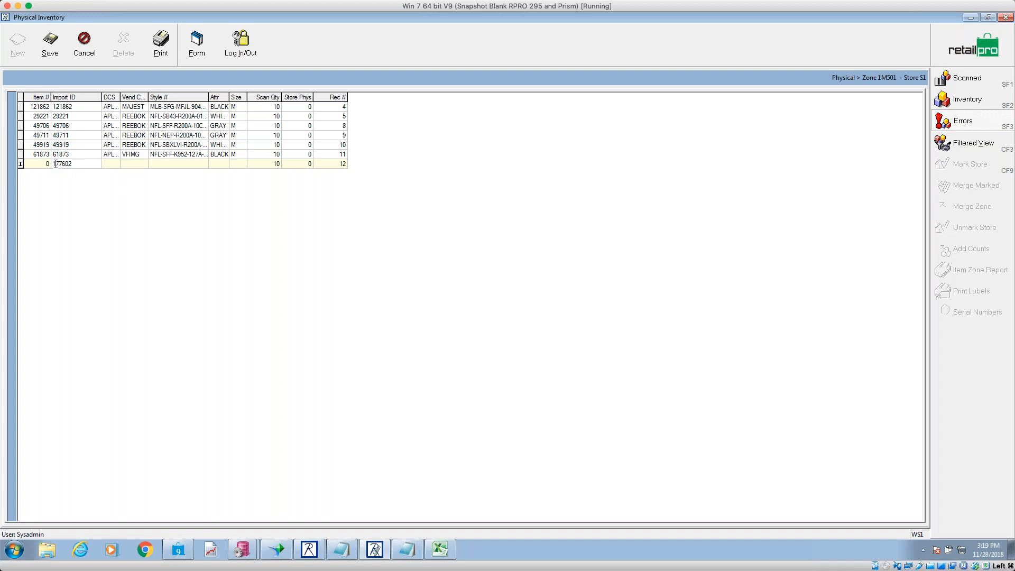
pyautogui.press('BackSpace')
pyautogui.press('Return')
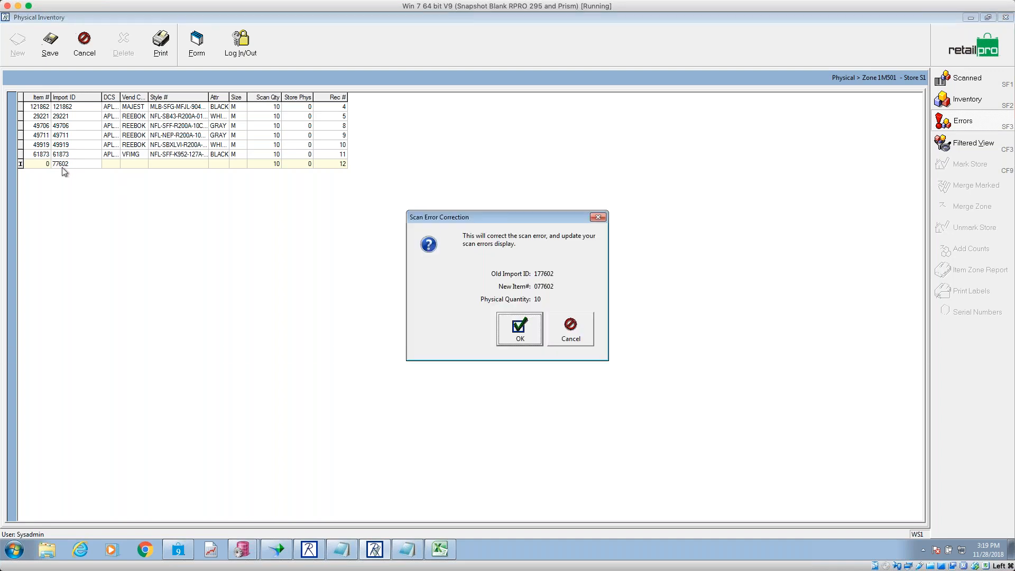
pyautogui.click(528, 335)
pyautogui.click(59, 51)
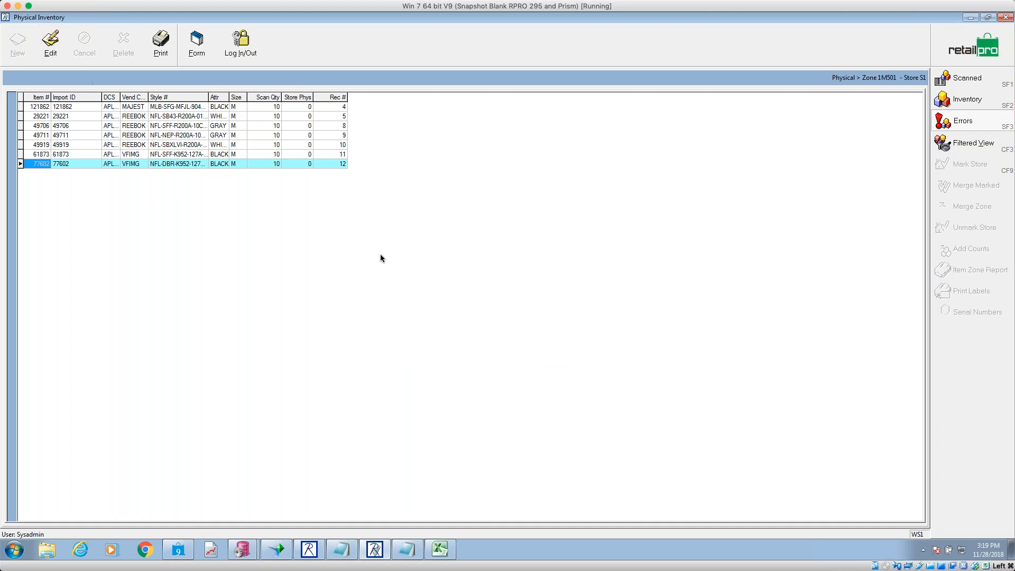
pyautogui.click(947, 77)
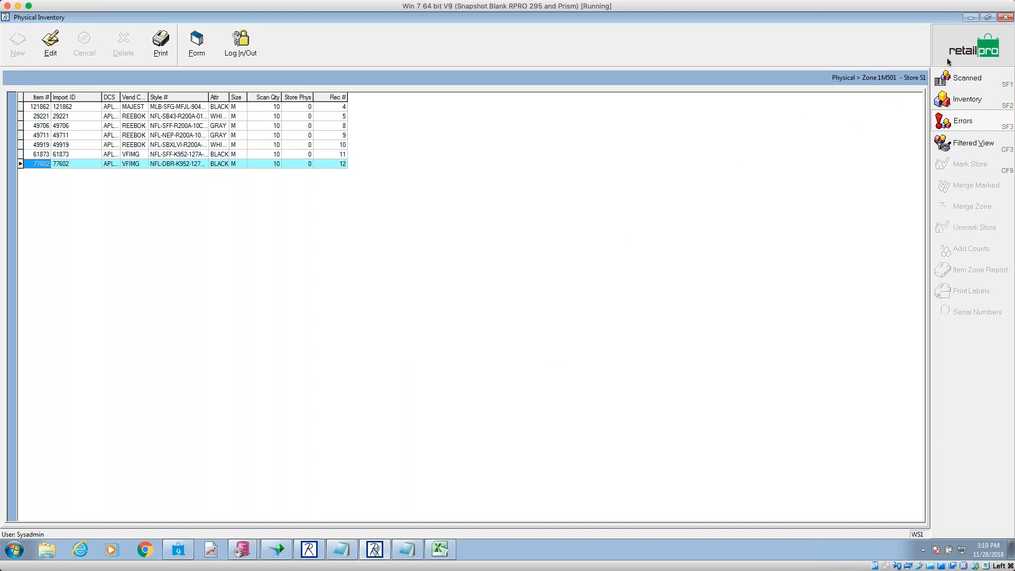
# - Show all scanned items and move the Description column above Attr in Page Manager
pyautogui.click(966, 83)
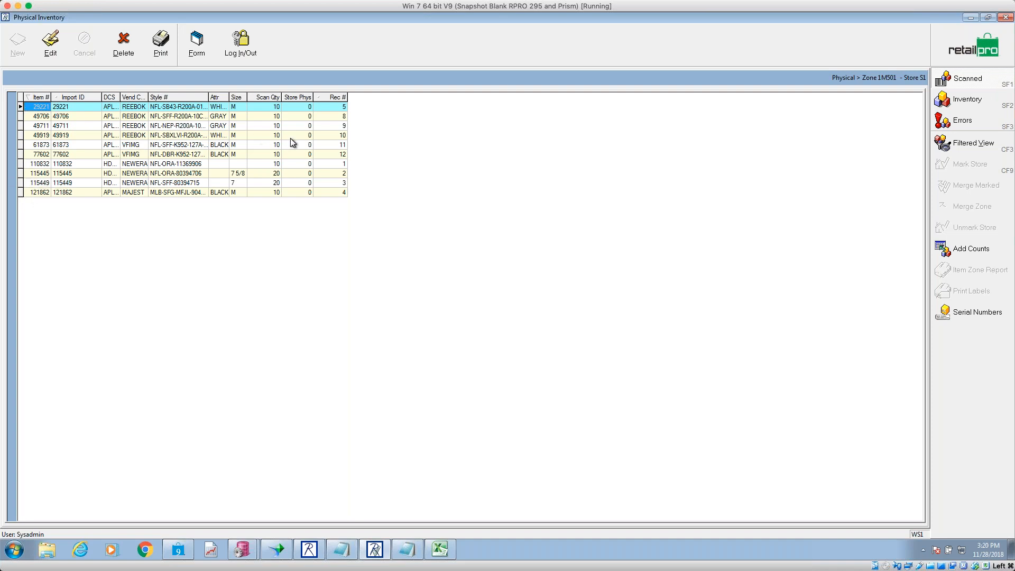
pyautogui.rightClick(331, 101)
pyautogui.moveTo(365, 104)
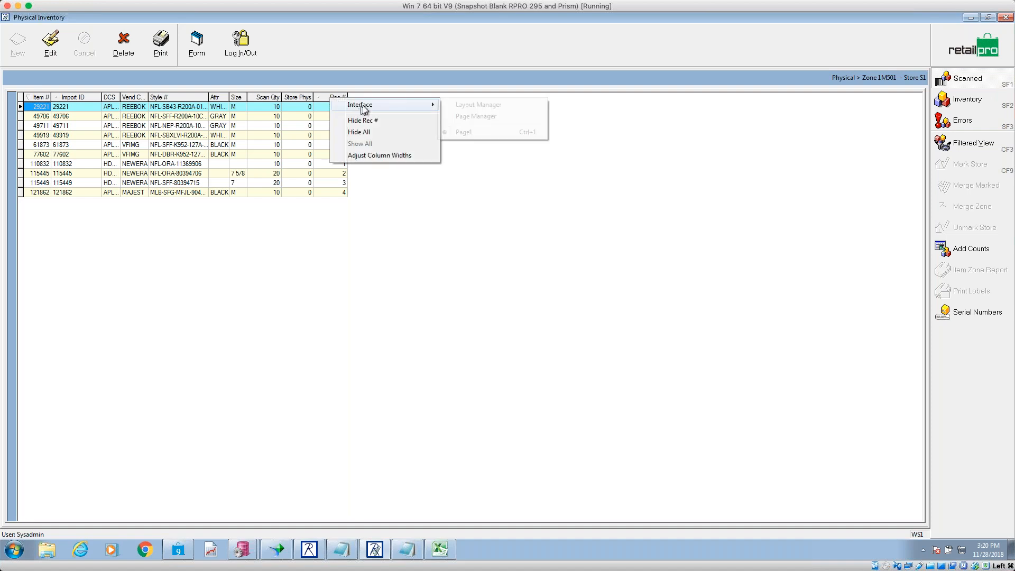
pyautogui.click(478, 117)
pyautogui.click(609, 372)
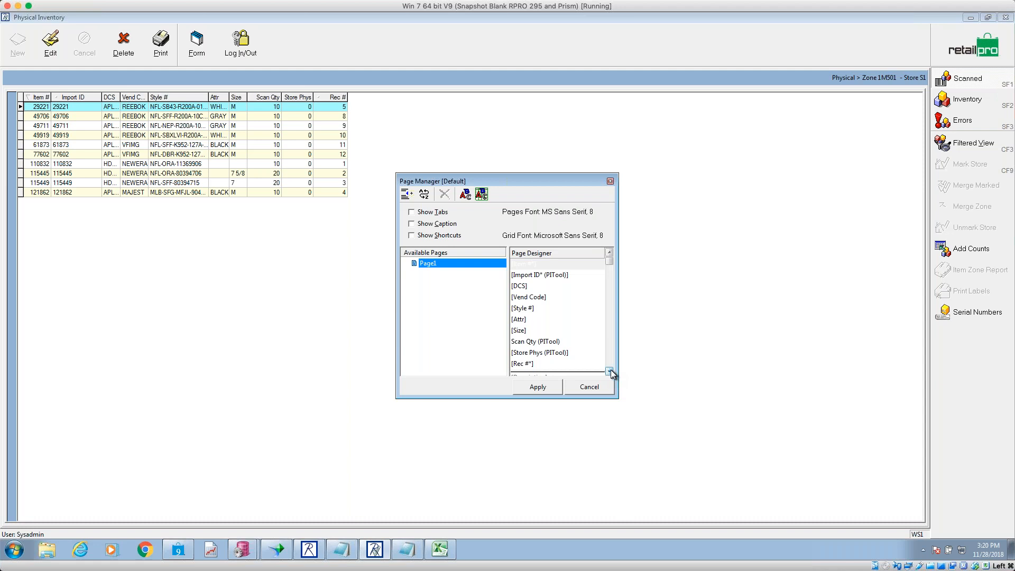
pyautogui.moveTo(539, 368); pyautogui.dragTo(549, 317)
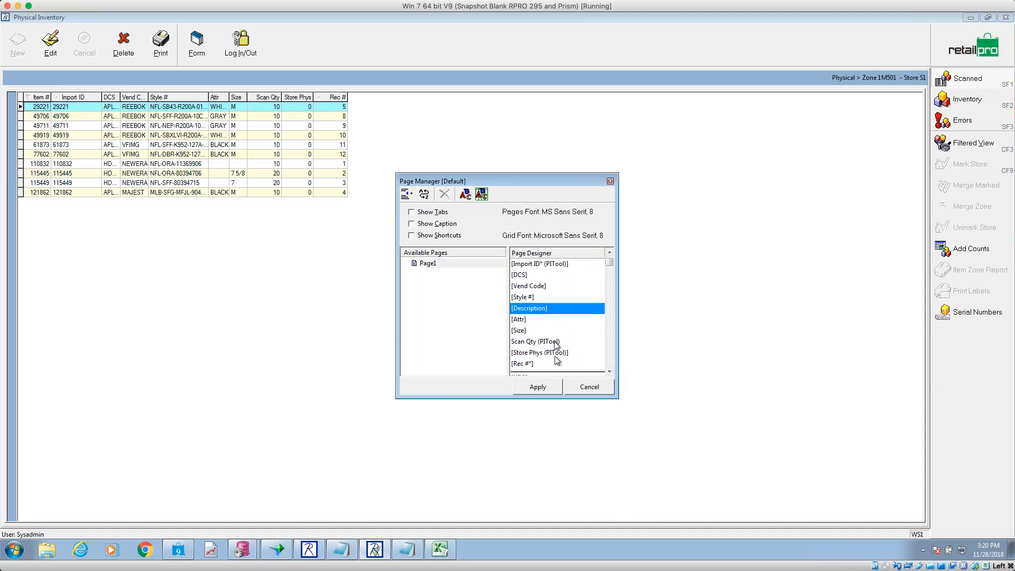
pyautogui.click(542, 366)
pyautogui.click(538, 387)
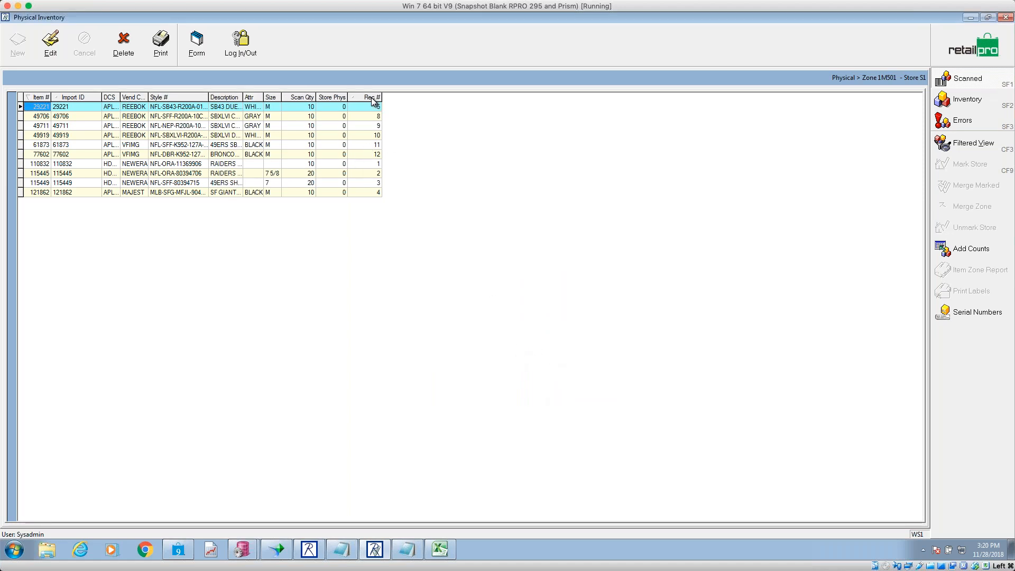
# - Sort the scanned items by Rec # and check rows 1, 4, 10 and 12
pyautogui.click(370, 97)
pyautogui.click(363, 107)
pyautogui.click(363, 135)
pyautogui.click(363, 174)
pyautogui.click(363, 191)
pyautogui.click(375, 107)
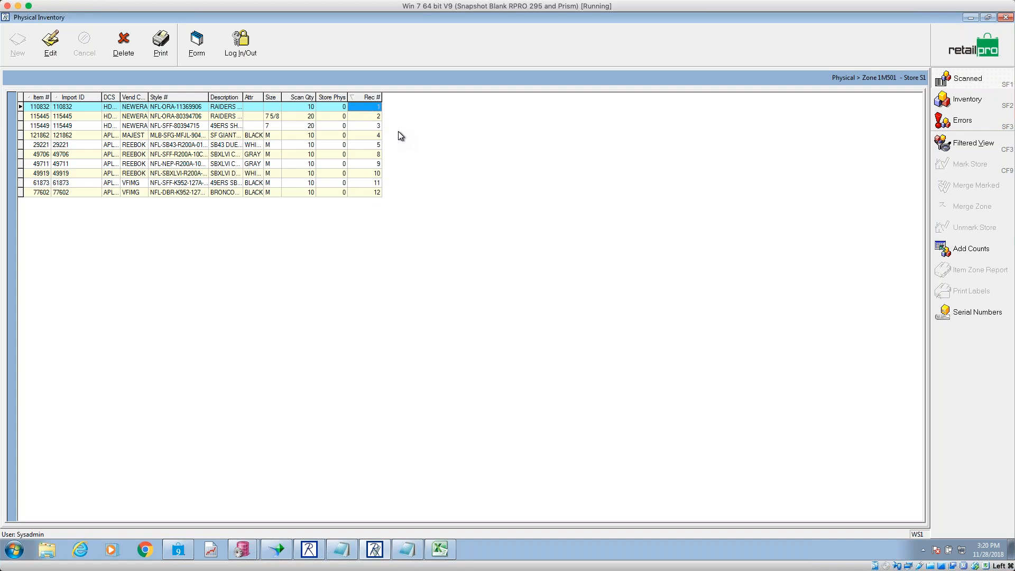
# - Choose the zone report document and open its print preview for zone 1M501
pyautogui.click(160, 41)
pyautogui.click(558, 365)
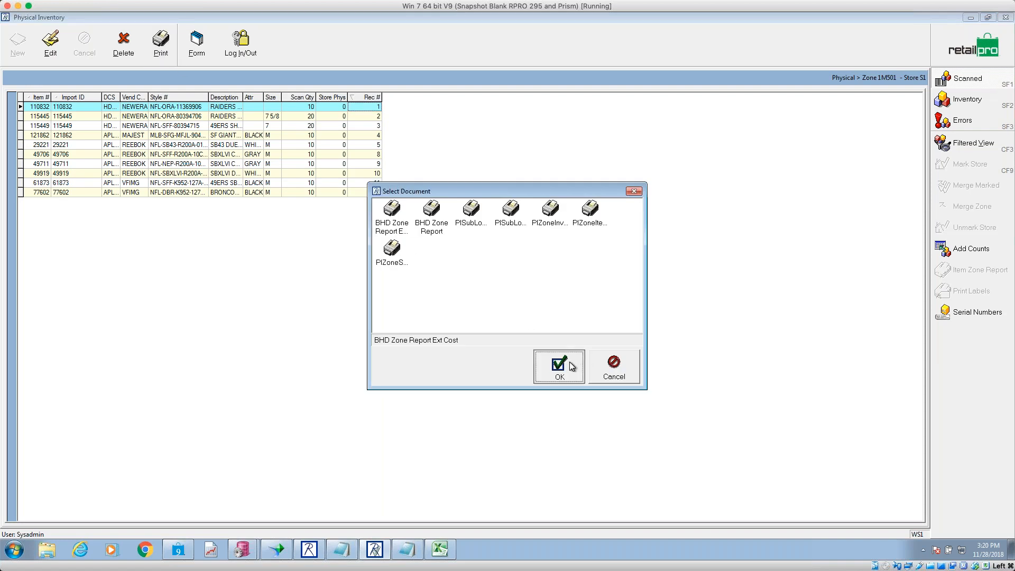
pyautogui.click(553, 365)
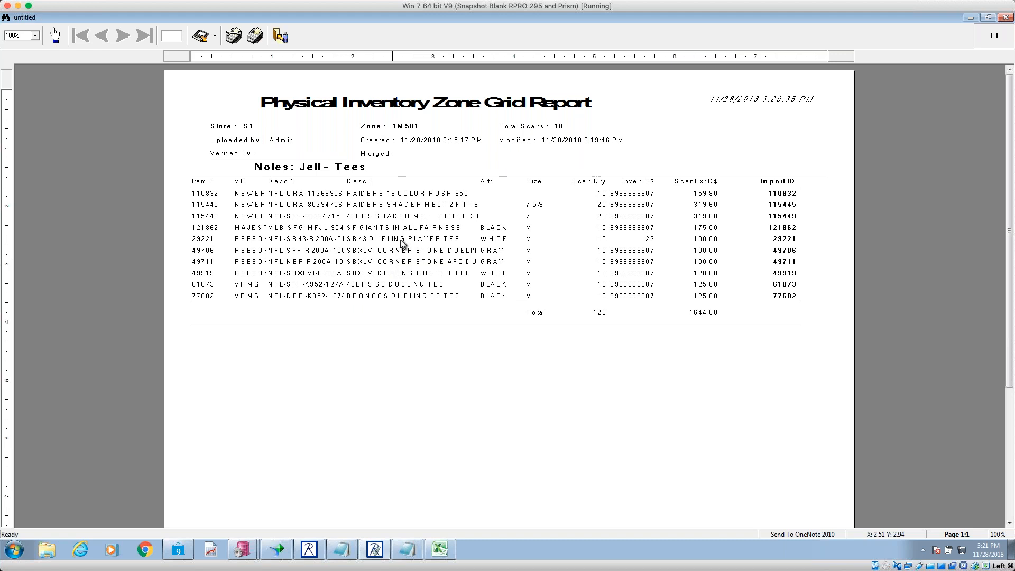
# - Launch Paint from the Start menu search
pyautogui.click(15, 549)
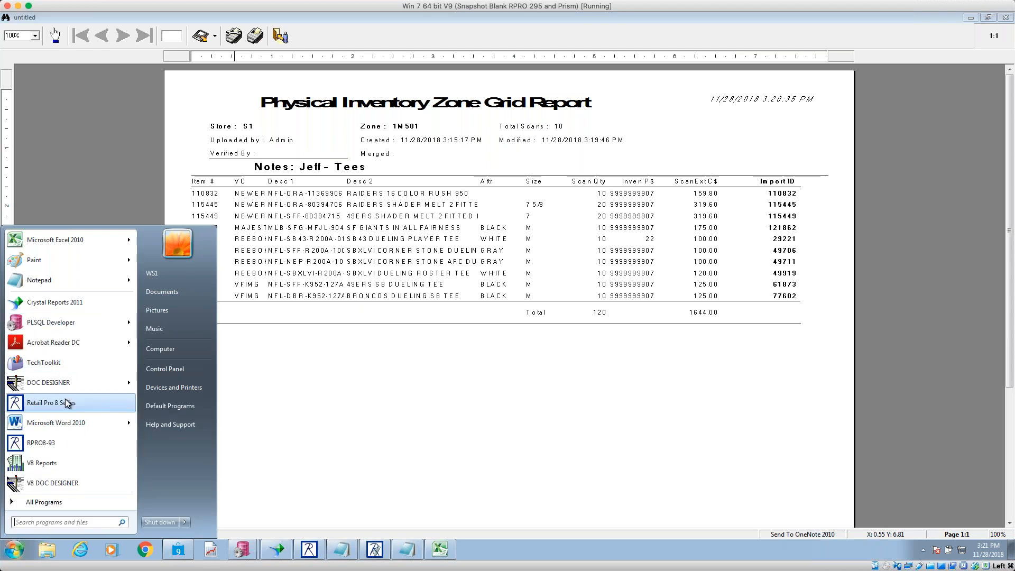
pyautogui.write('paint')
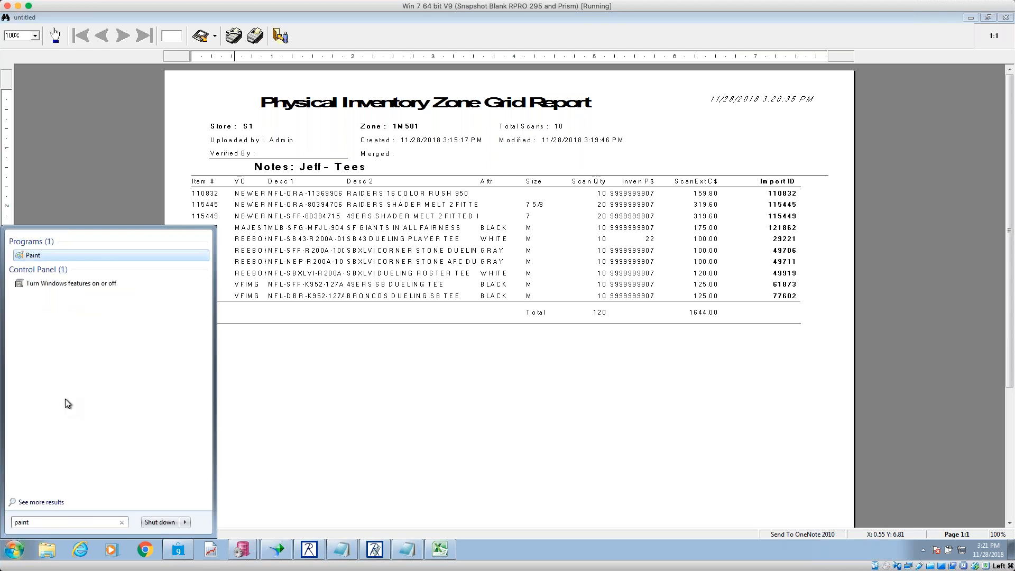
pyautogui.press('Return')
# - Sketch a box with four horizontal row lines and three downward column arrows
pyautogui.moveTo(352, 153)
pyautogui.mouseDown()
pyautogui.moveTo(464, 232)
pyautogui.moveTo(460, 370)
pyautogui.moveTo(315, 376)
pyautogui.moveTo(282, 170)
pyautogui.mouseUp()
pyautogui.moveTo(286, 206); pyautogui.dragTo(438, 207)
pyautogui.moveTo(276, 248); pyautogui.dragTo(441, 247)
pyautogui.moveTo(295, 289); pyautogui.dragTo(455, 294)
pyautogui.moveTo(299, 320); pyautogui.dragTo(429, 323)
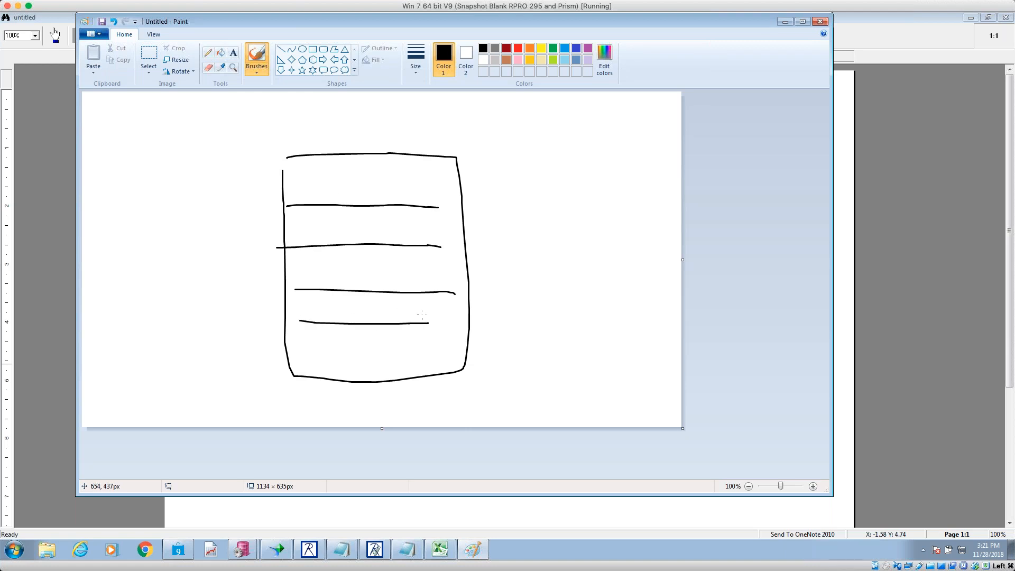
pyautogui.moveTo(306, 170)
pyautogui.mouseDown()
pyautogui.moveTo(304, 344)
pyautogui.moveTo(317, 342)
pyautogui.mouseUp()
pyautogui.moveTo(361, 171)
pyautogui.mouseDown()
pyautogui.moveTo(364, 342)
pyautogui.moveTo(386, 332)
pyautogui.mouseUp()
pyautogui.moveTo(452, 157)
pyautogui.mouseDown()
pyautogui.moveTo(437, 358)
pyautogui.moveTo(449, 338)
pyautogui.mouseUp()
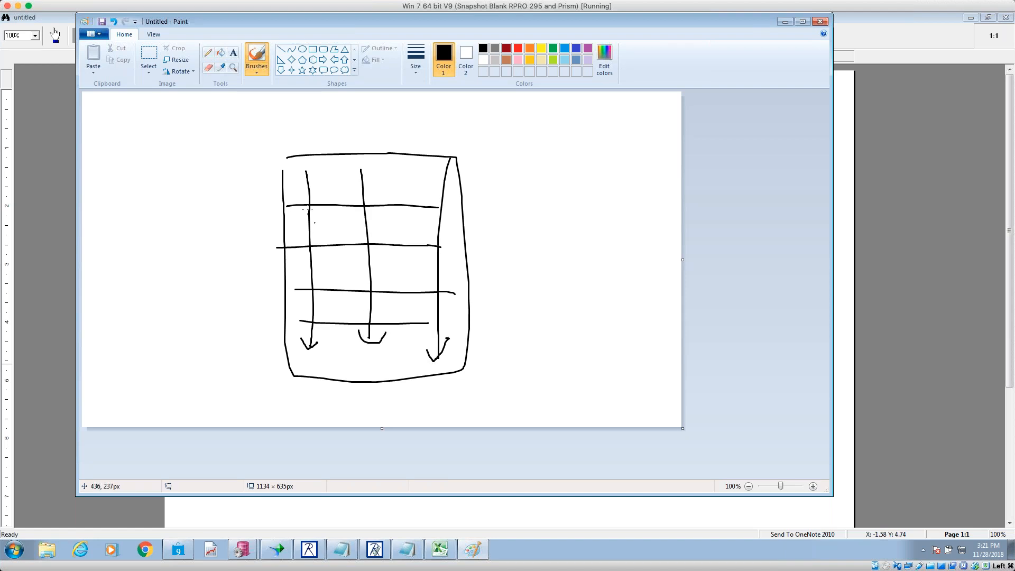
# - Mark dashes and 0s in several grid cells, then minimize Paint
pyautogui.click(349, 195)
pyautogui.moveTo(395, 192); pyautogui.dragTo(408, 192)
pyautogui.moveTo(290, 231); pyautogui.dragTo(297, 233)
pyautogui.moveTo(338, 235); pyautogui.dragTo(419, 233)
pyautogui.moveTo(356, 272); pyautogui.dragTo(367, 275)
pyautogui.moveTo(359, 180)
pyautogui.mouseDown()
pyautogui.moveTo(356, 190)
pyautogui.moveTo(363, 183)
pyautogui.moveTo(318, 188)
pyautogui.mouseUp()
pyautogui.moveTo(431, 188); pyautogui.dragTo(433, 188)
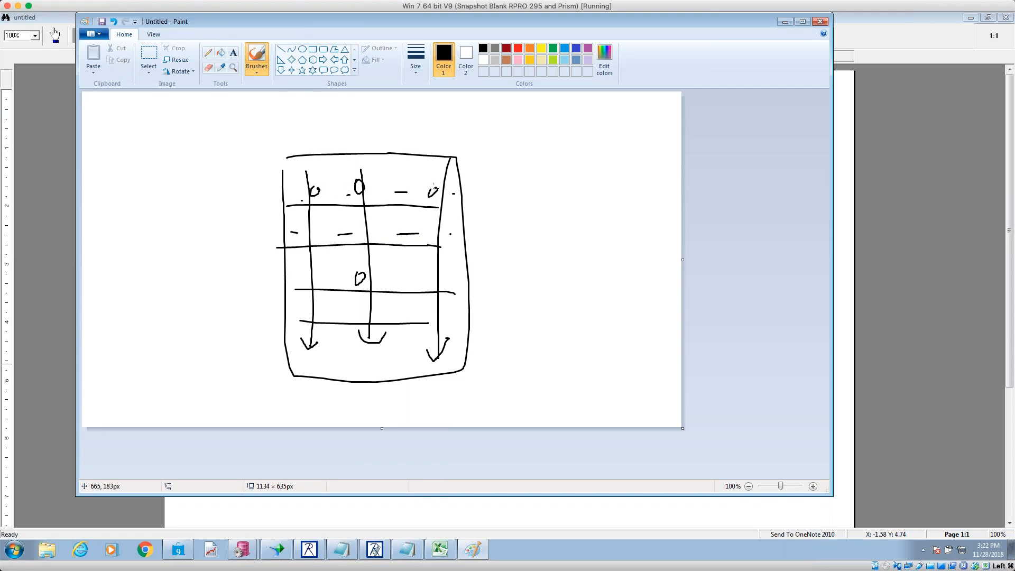
pyautogui.click(785, 21)
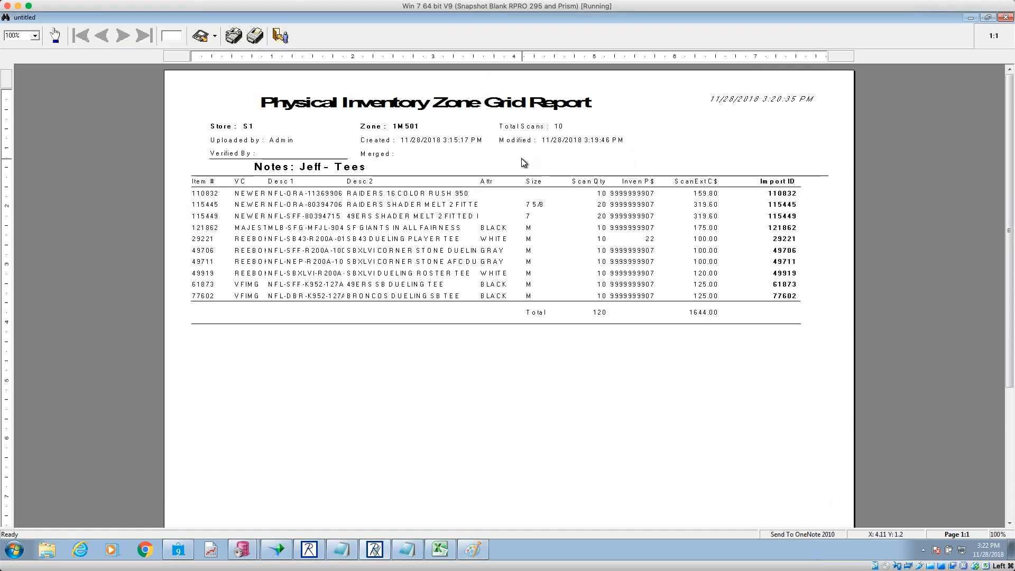
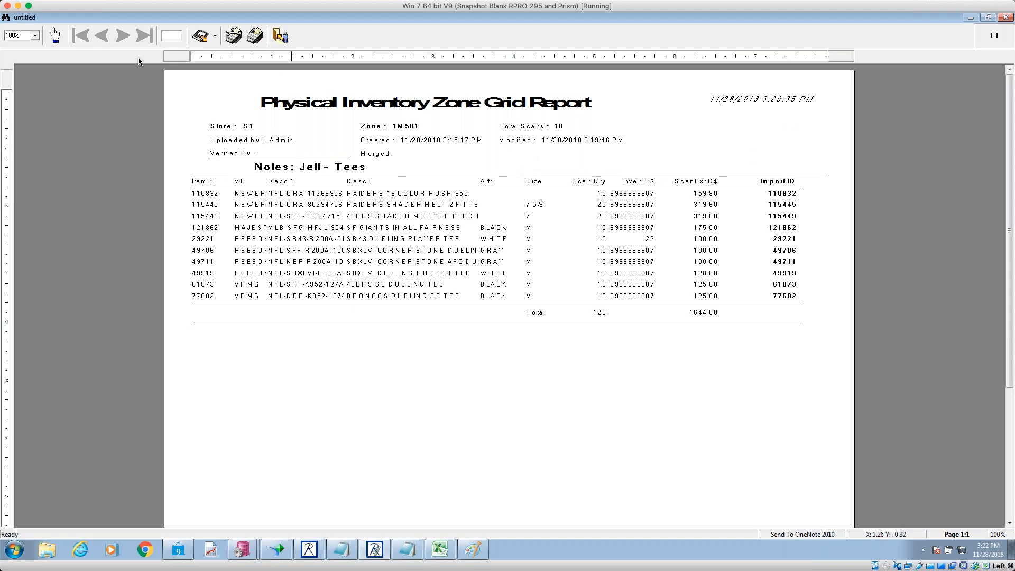
# - Close the report preview and open zone 1M501's scanned items for editing
pyautogui.click(280, 35)
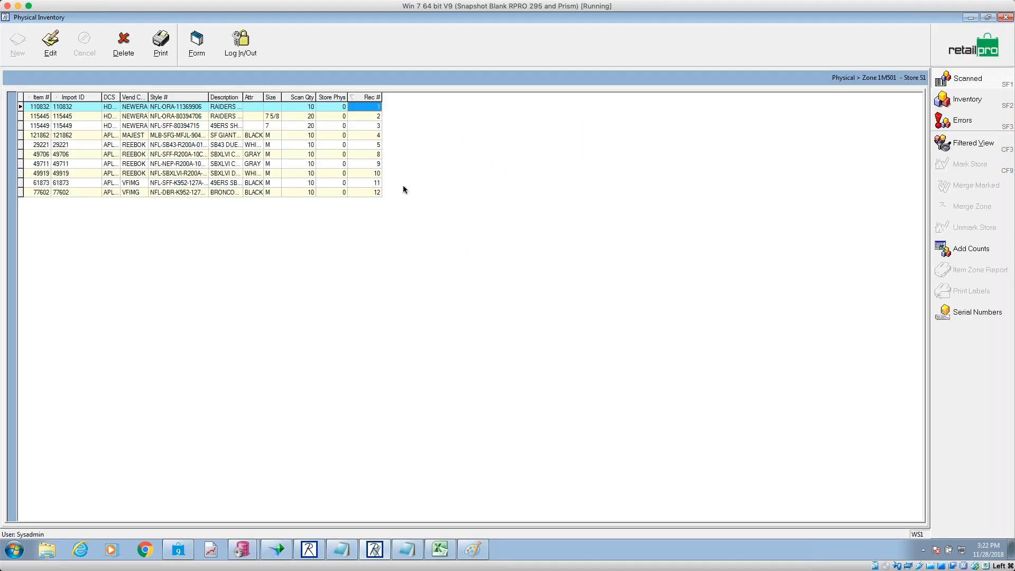
pyautogui.click(955, 47)
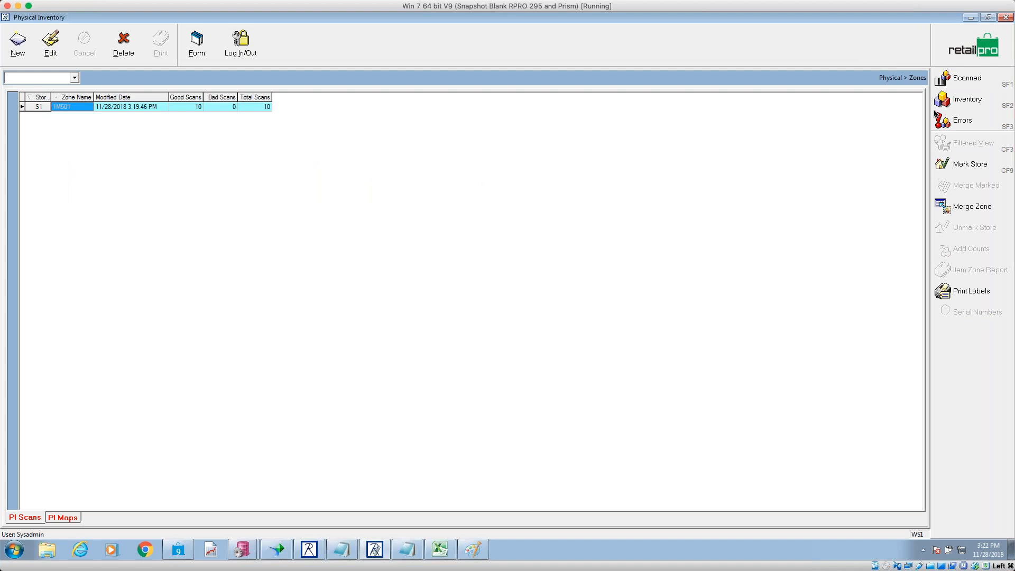
pyautogui.click(957, 78)
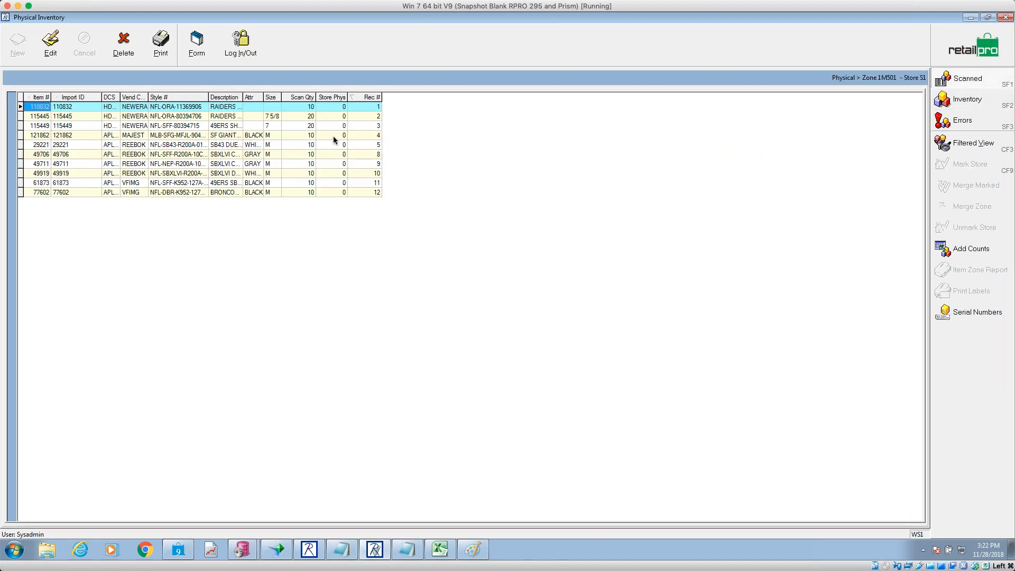
pyautogui.click(50, 45)
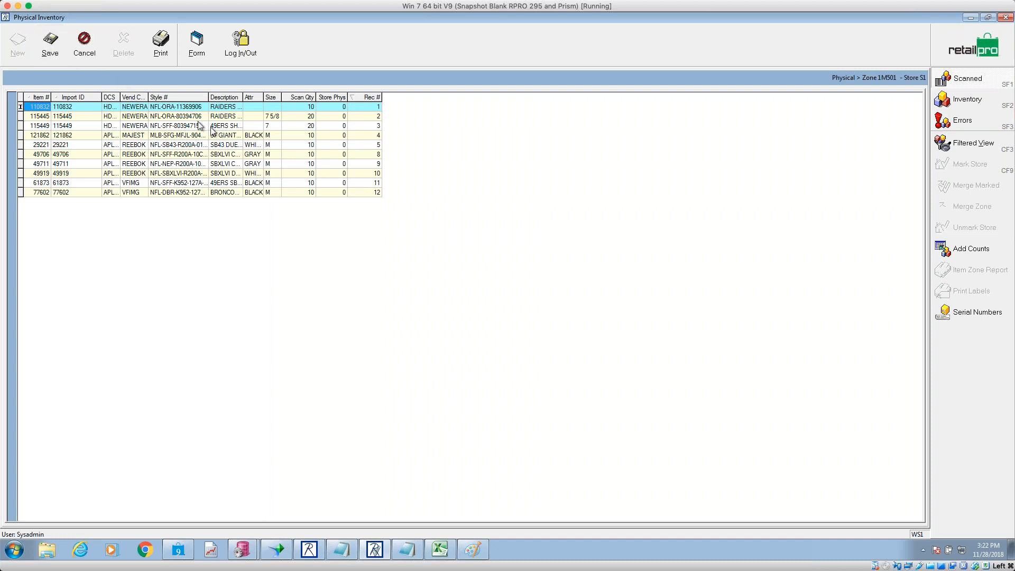
# - Change item 115445's scan quantity to 21 and item 115449's to 19, then save
pyautogui.click(300, 116)
pyautogui.write('21')
pyautogui.press('Down')
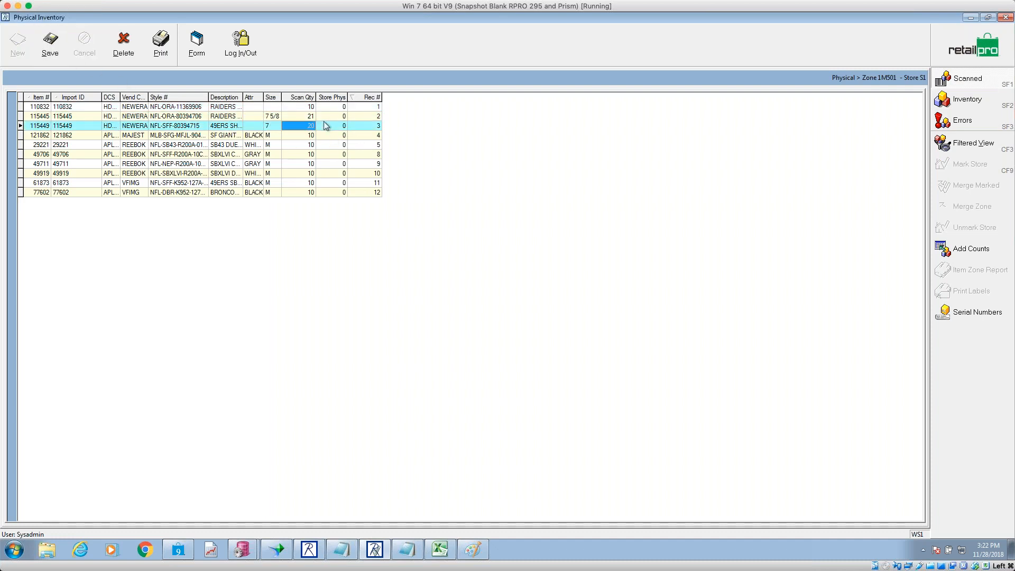
pyautogui.write('19')
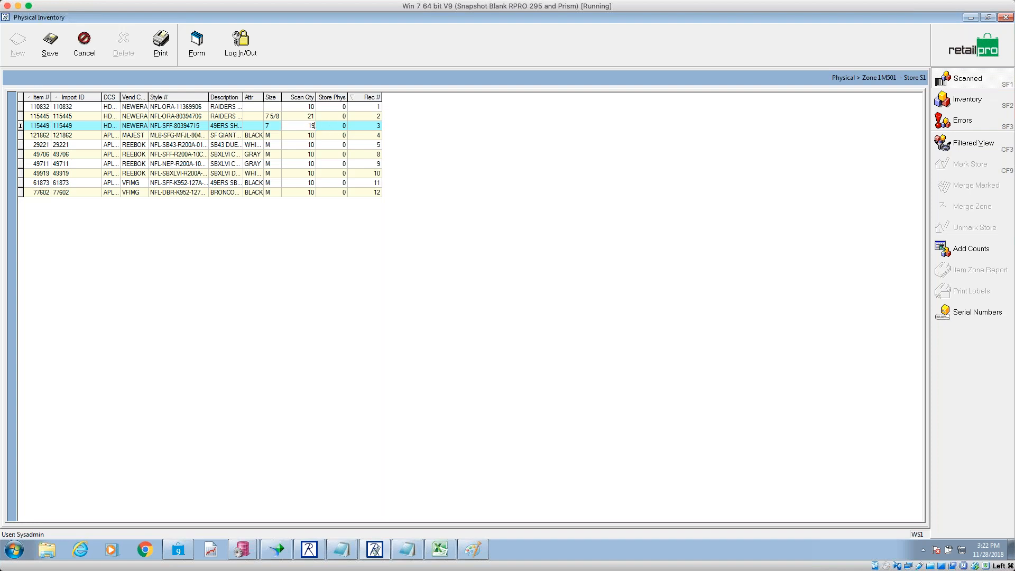
pyautogui.press('Down')
pyautogui.click(50, 42)
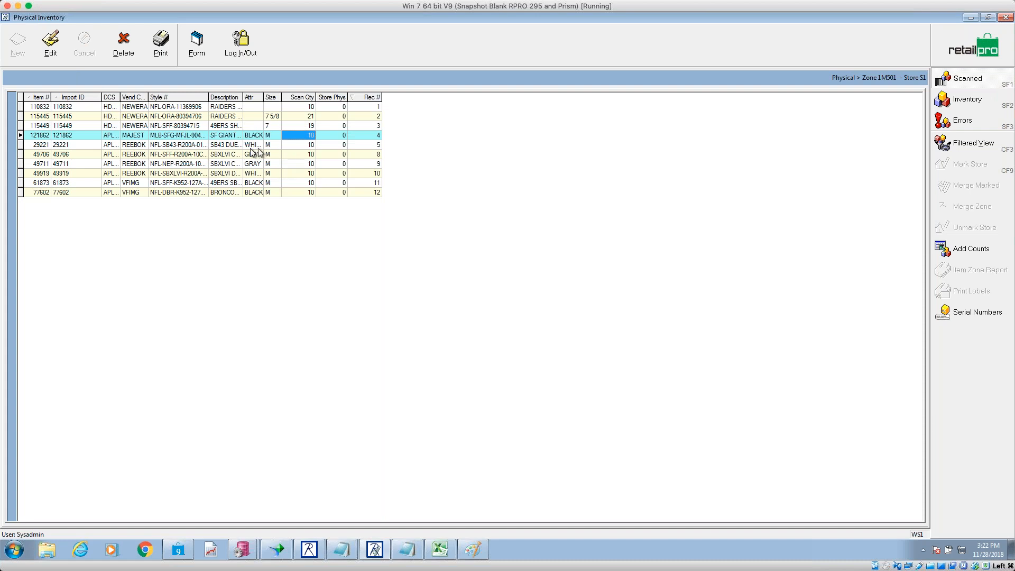
# - Set item 29221's scan quantity to 5 and bring up the Add Counts window
pyautogui.click(48, 145)
pyautogui.click(309, 147)
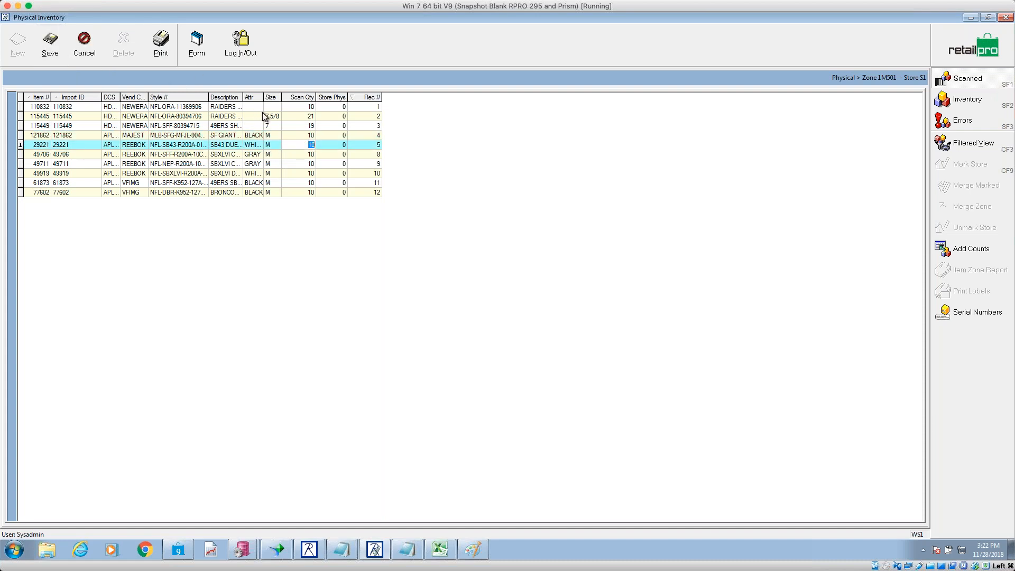
pyautogui.write('5')
pyautogui.press('Down')
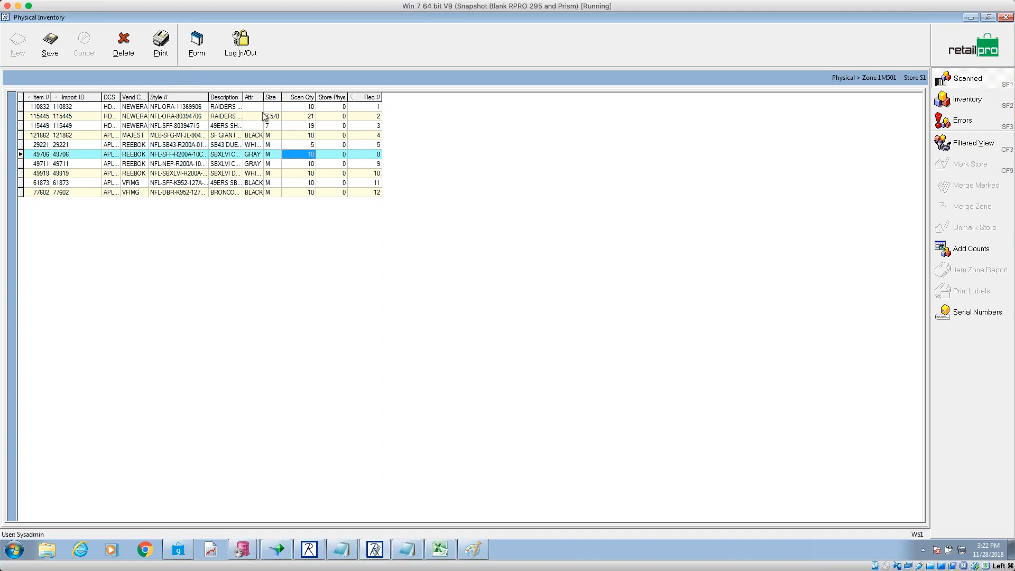
pyautogui.click(41, 146)
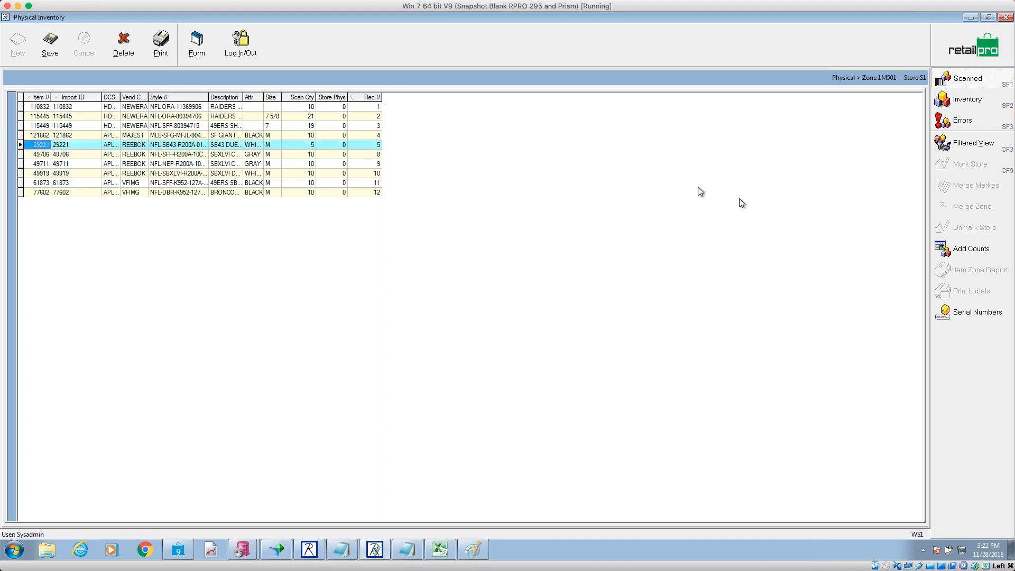
pyautogui.click(979, 252)
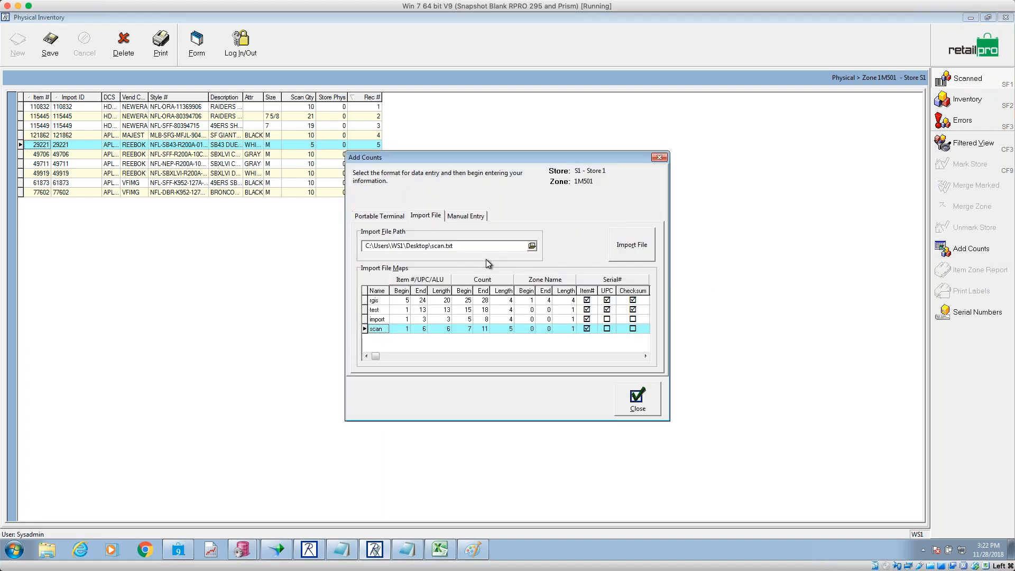
# - Manually add item 29220 with quantity 5 to zone 1M501 and return to the zone list
pyautogui.click(461, 216)
pyautogui.write('29220')
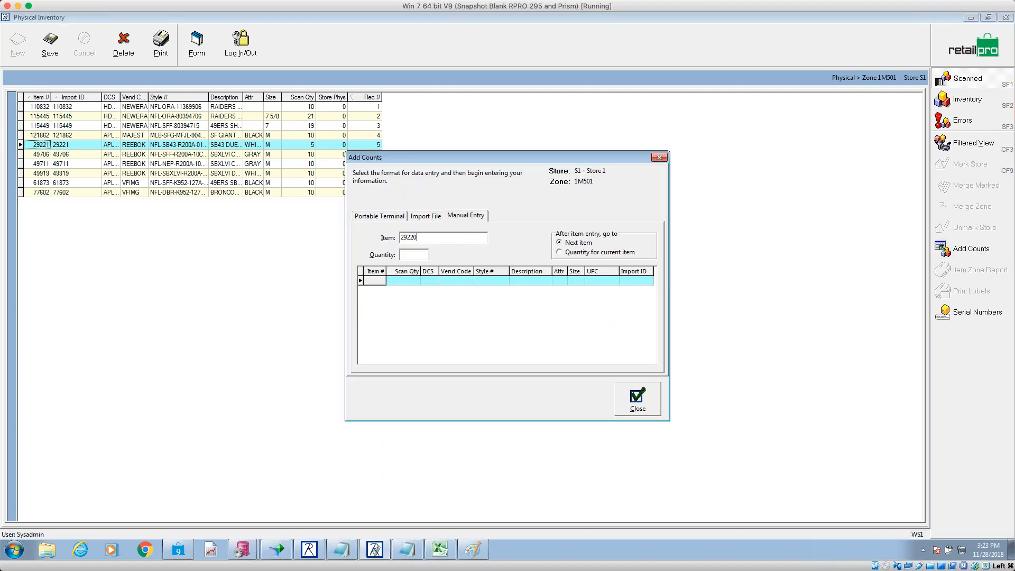
pyautogui.press('Tab')
pyautogui.press('Return')
pyautogui.click(633, 401)
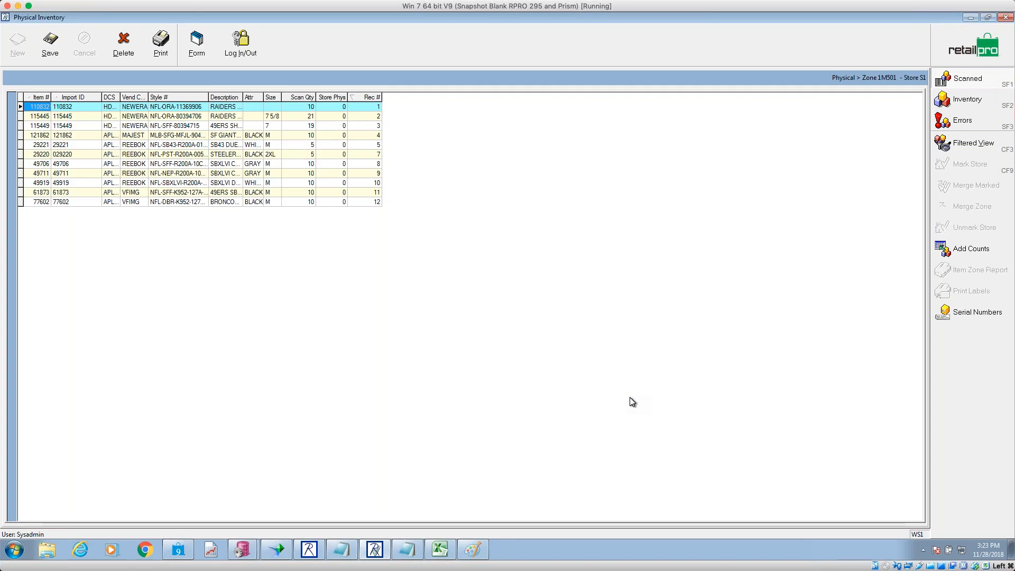
pyautogui.click(42, 154)
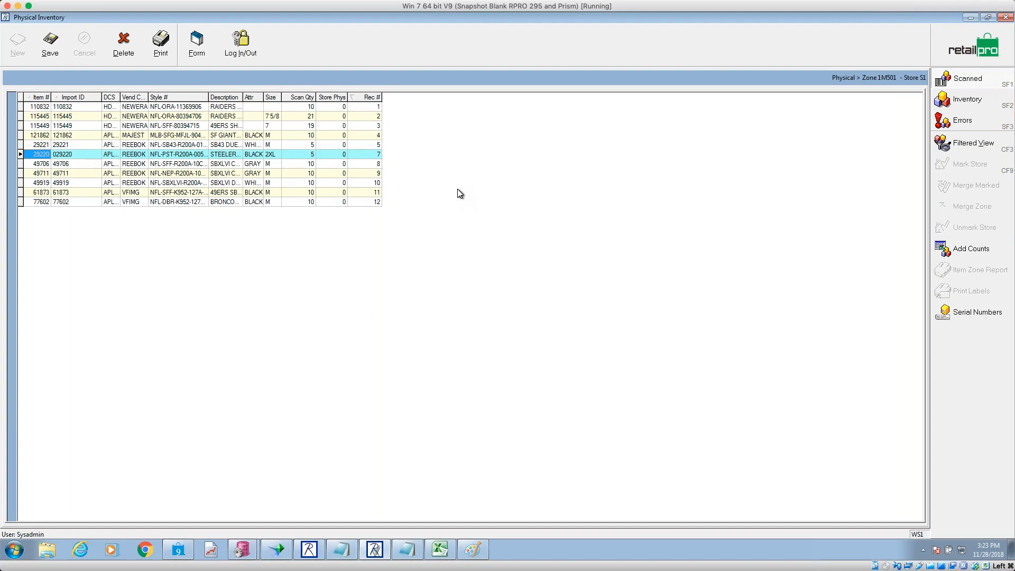
pyautogui.click(956, 56)
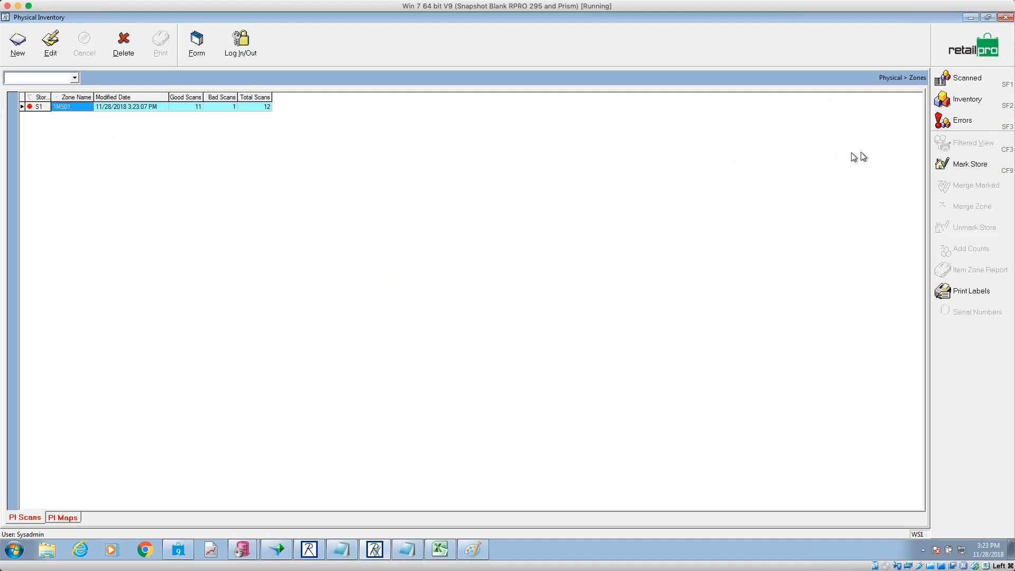
# - Review zone 1M501's scan errors, inspecting the 029220 row, then go back to the zone list
pyautogui.click(961, 124)
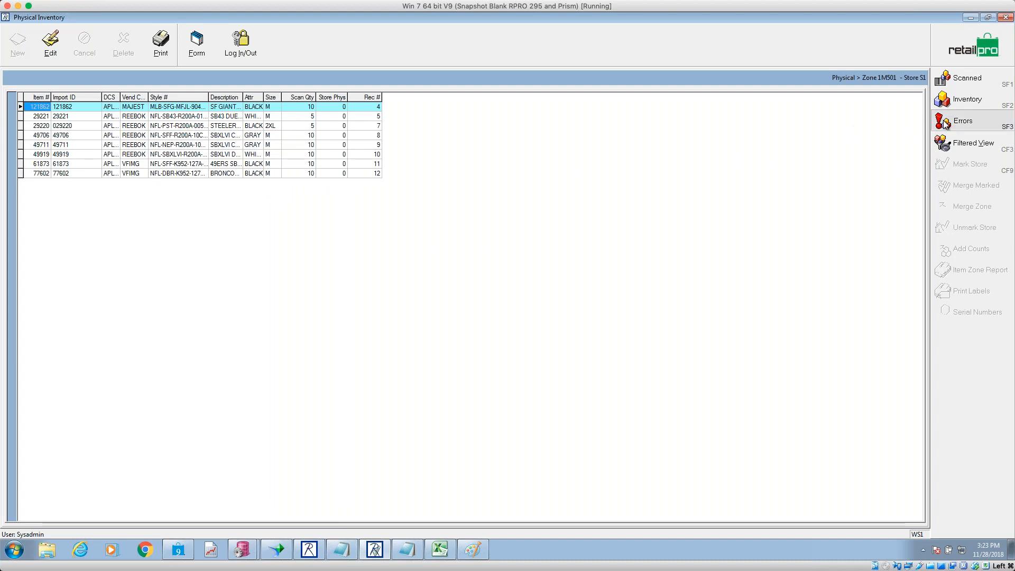
pyautogui.click(292, 128)
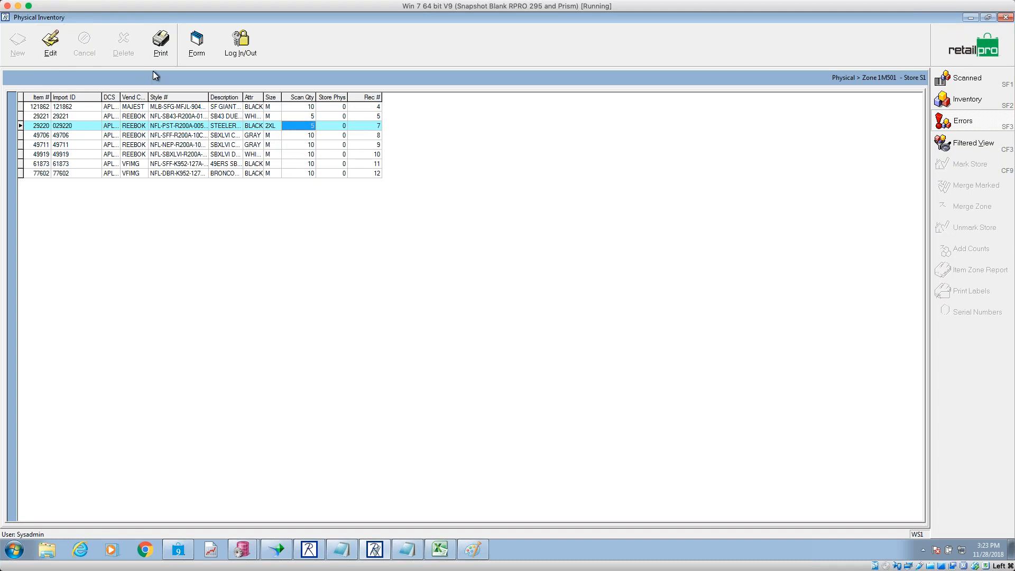
pyautogui.click(65, 126)
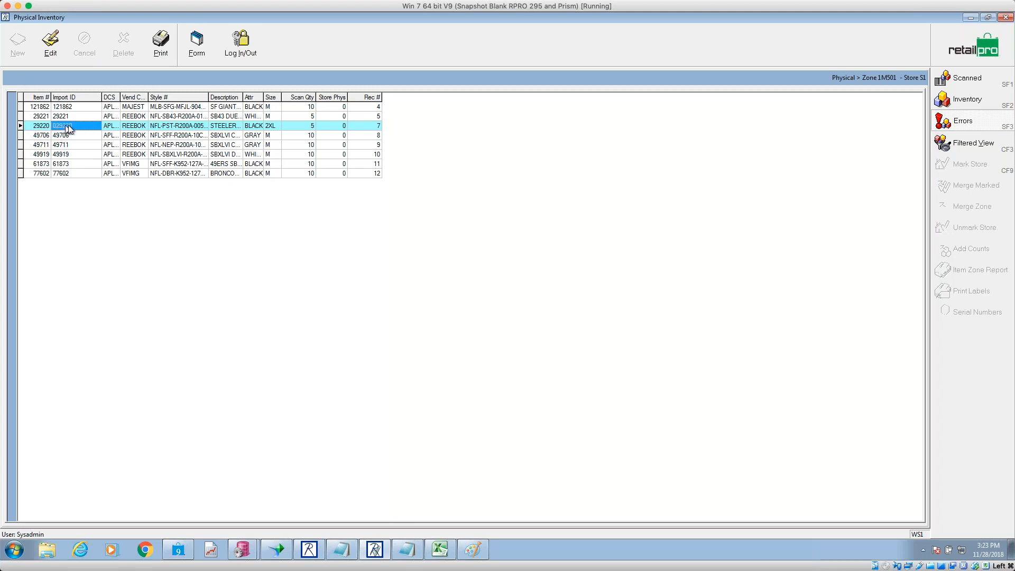
pyautogui.click(966, 51)
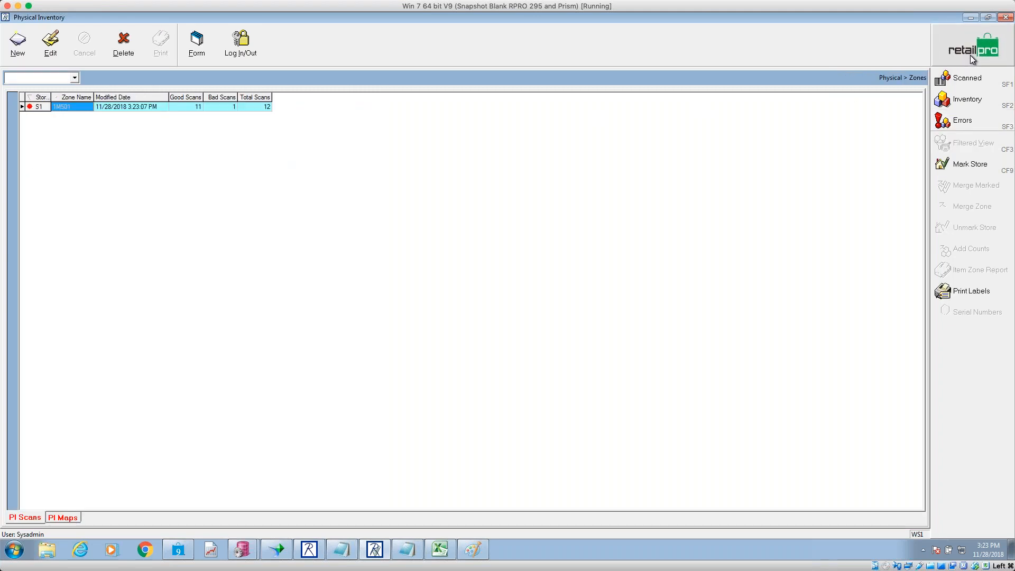
# - Delete zone 1M501, cancel the New Zone dialog, and minimize Physical Inventory to show the desktop
pyautogui.click(123, 45)
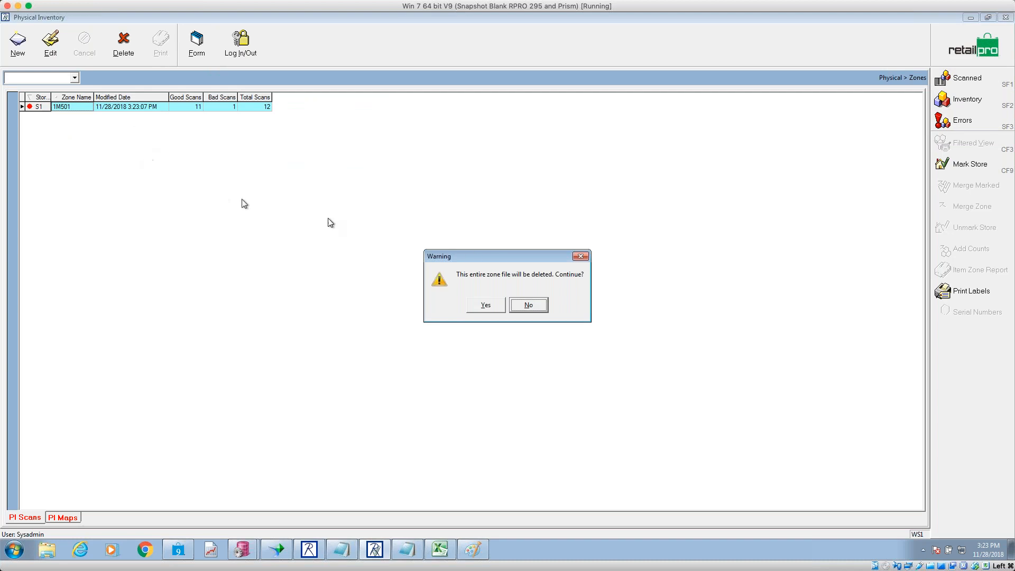
pyautogui.click(498, 305)
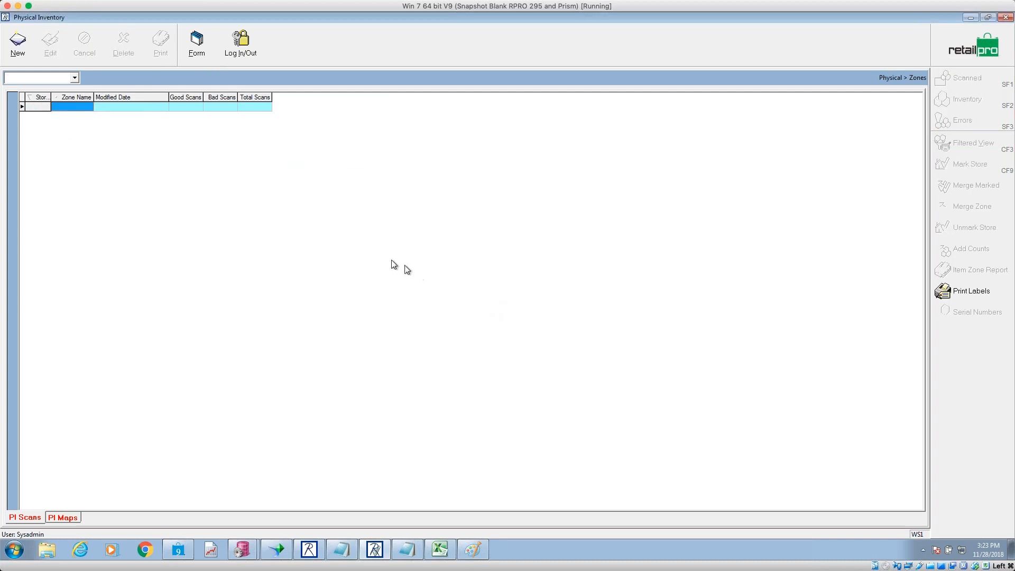
pyautogui.click(23, 49)
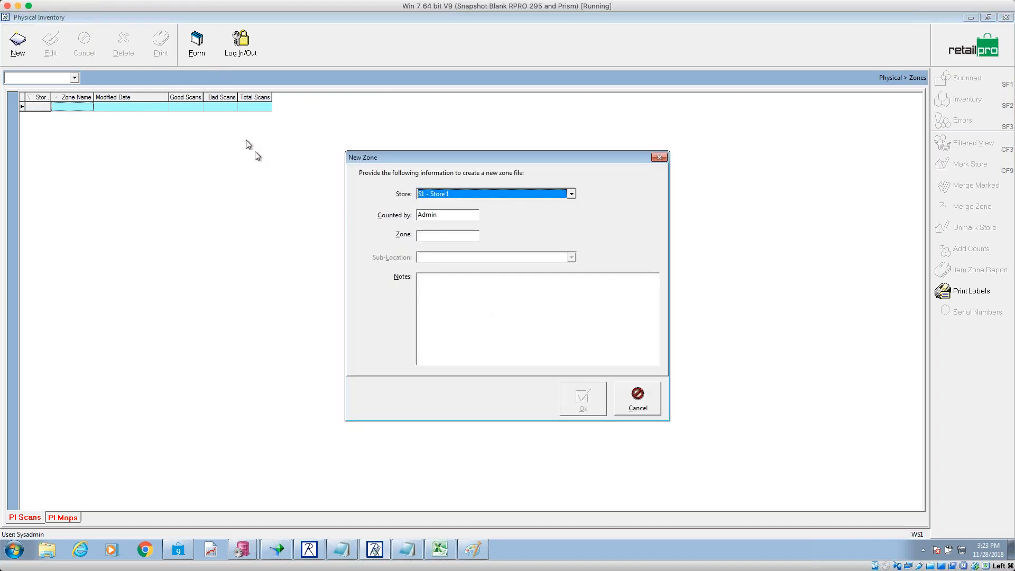
pyautogui.click(407, 550)
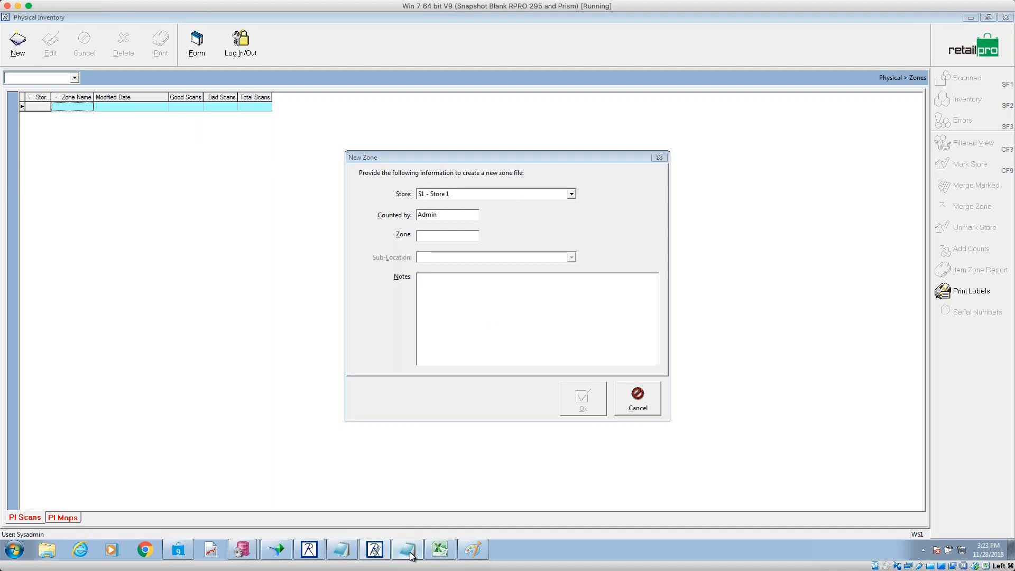
pyautogui.click(968, 18)
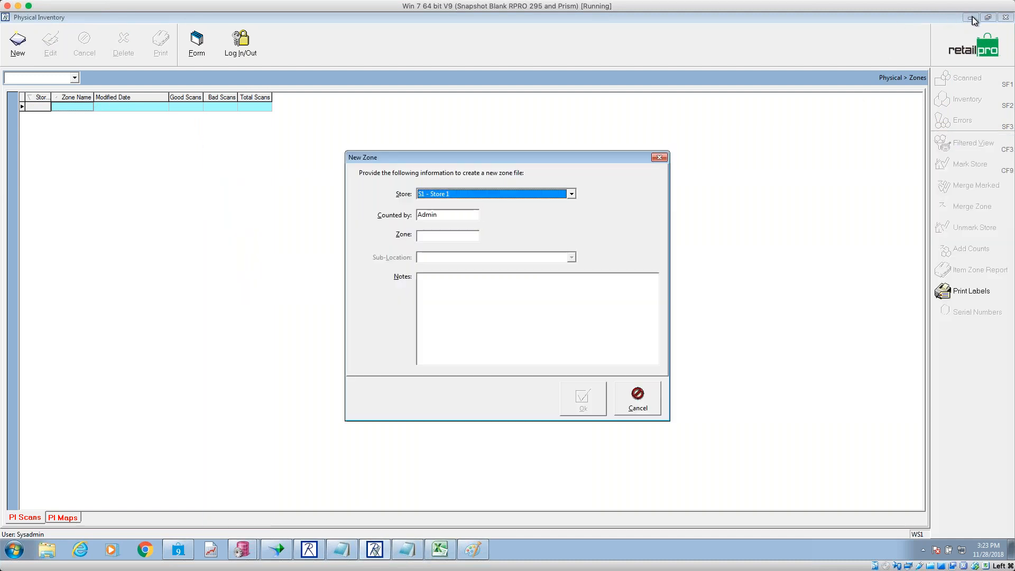
pyautogui.click(660, 158)
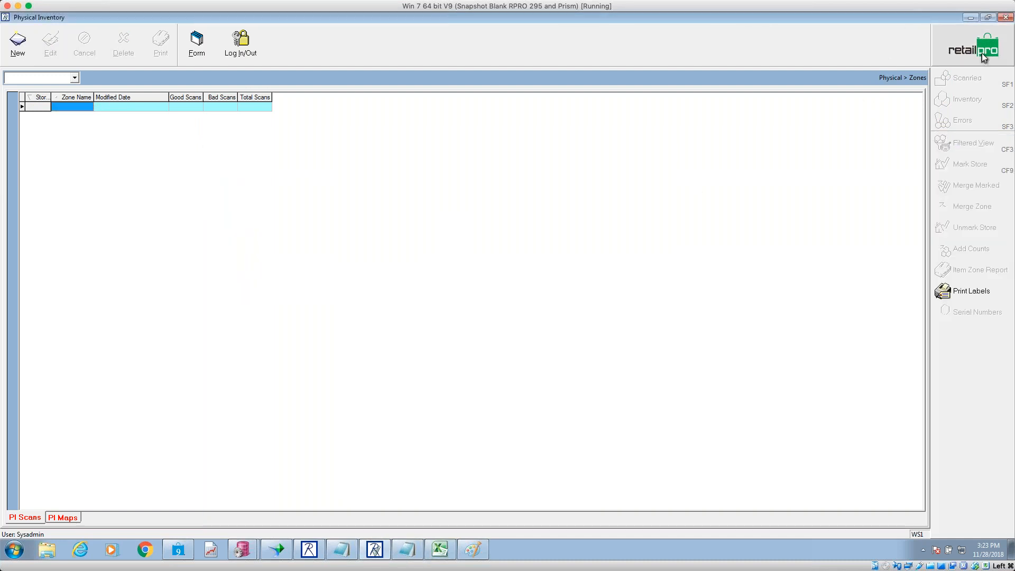
pyautogui.click(969, 19)
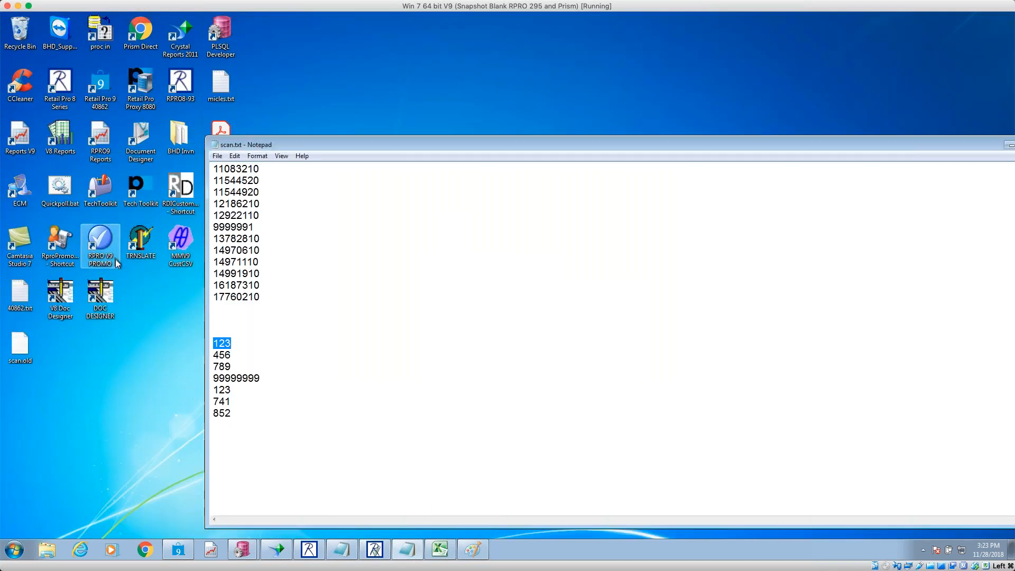
# - Rename the desktop file scan.old to scan.txt after it fails to open
pyautogui.click(20, 355)
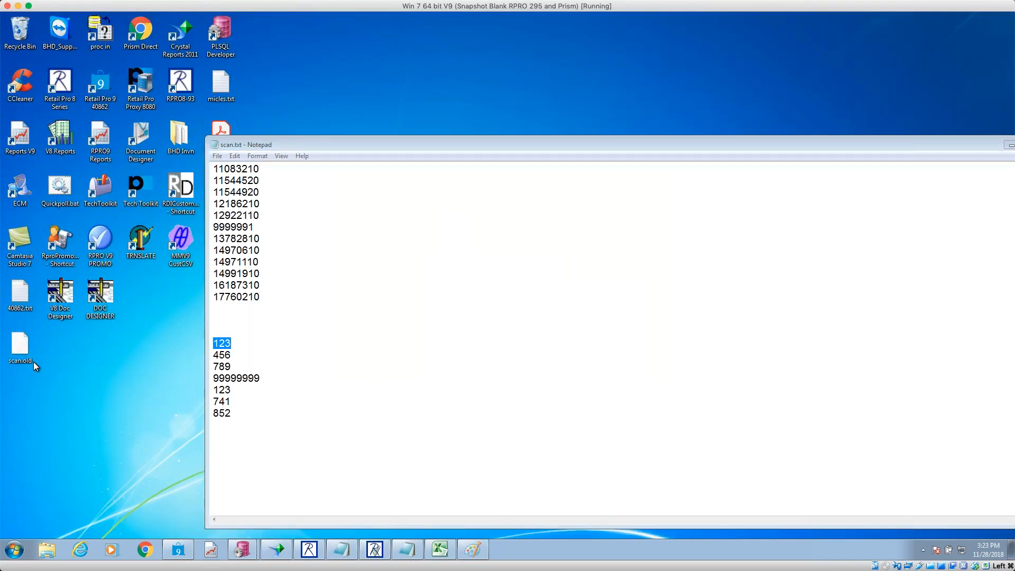
pyautogui.doubleClick(25, 351)
pyautogui.click(574, 328)
pyautogui.click(24, 349)
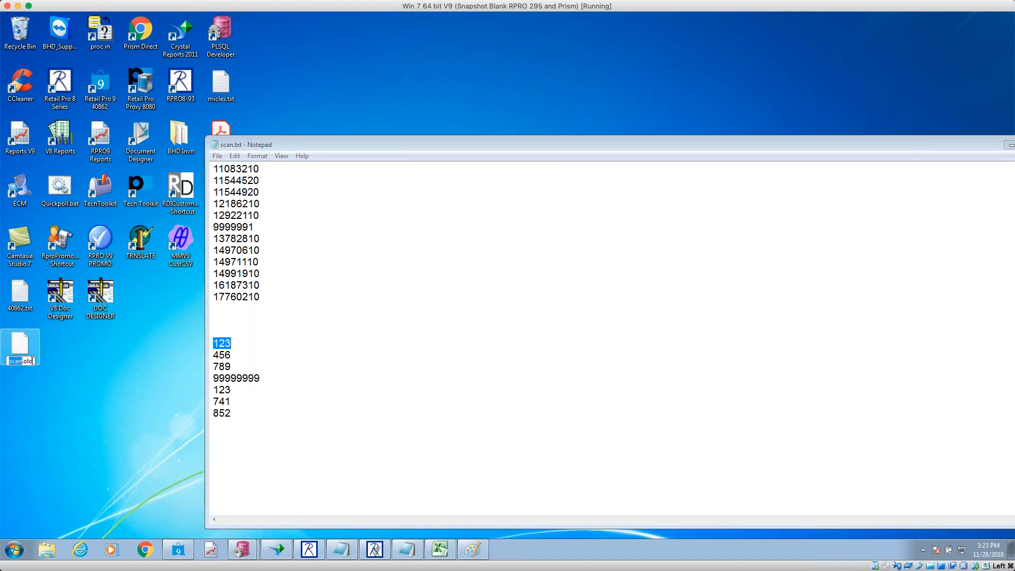
pyautogui.click(39, 361)
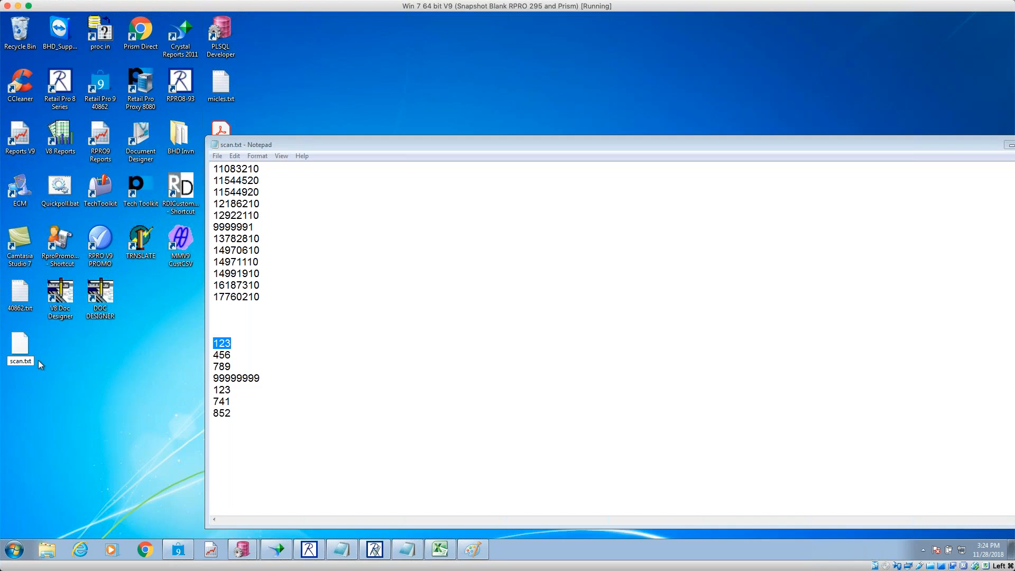
pyautogui.press('Return')
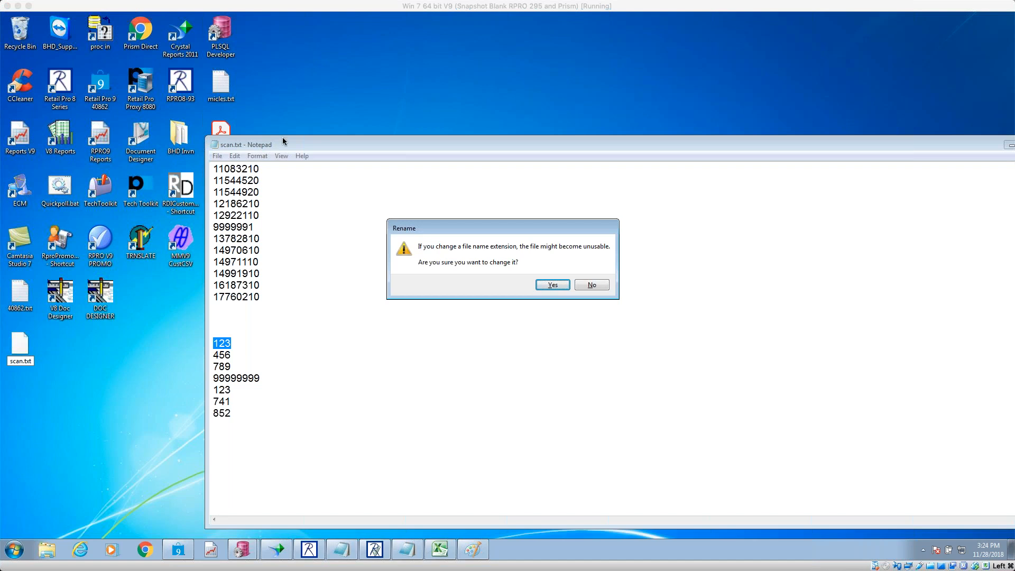
# - Remove the leading digit from each long scan code in scan.txt
pyautogui.click(558, 287)
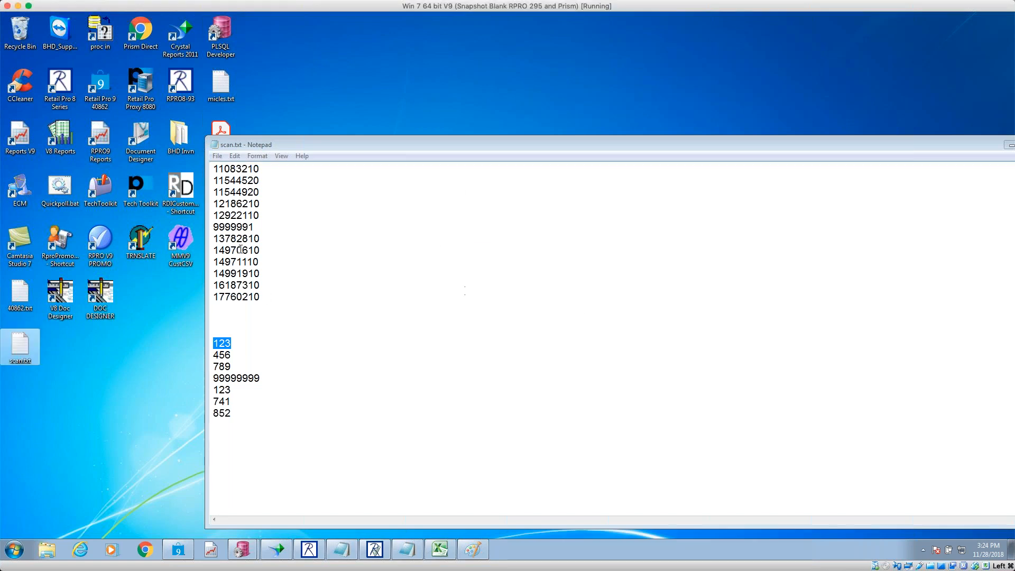
pyautogui.click(220, 168)
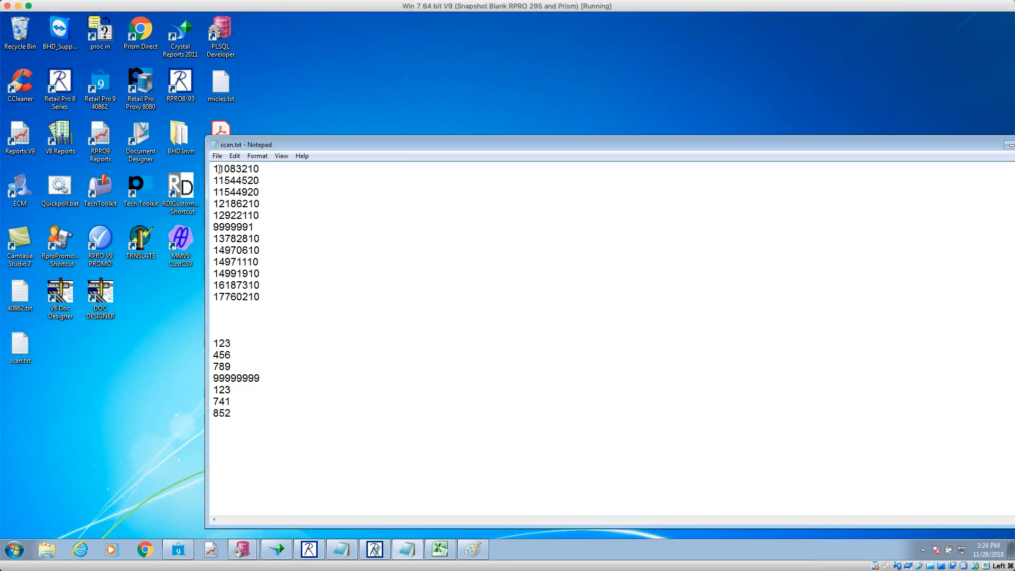
pyautogui.press('Delete')
pyautogui.press('Delete')
pyautogui.press('Down')
pyautogui.press('Delete')
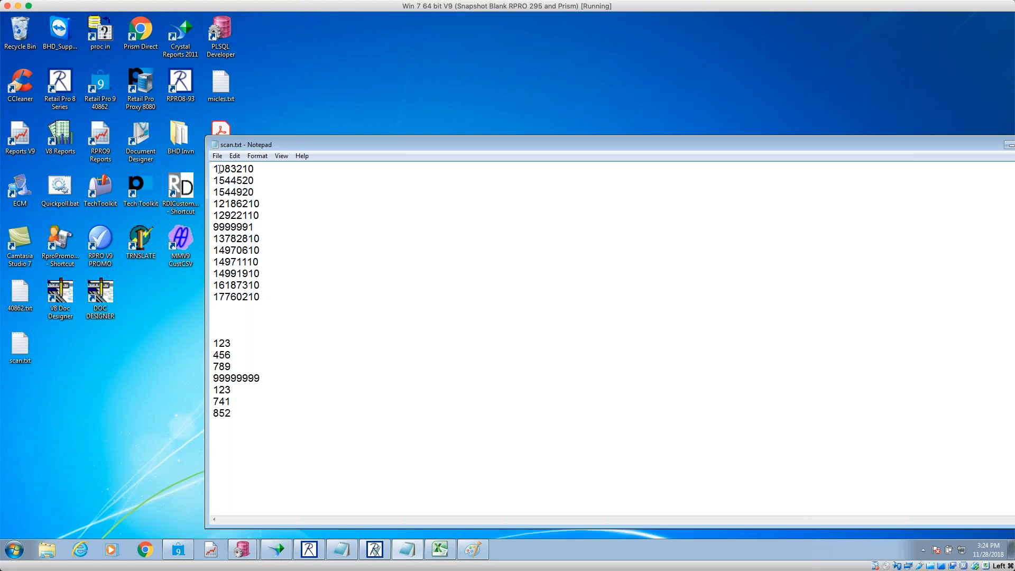
pyautogui.press('Delete')
pyautogui.press('Delete')
pyautogui.press('Down')
pyautogui.press('Delete')
pyautogui.press('Delete')
pyautogui.press('Down')
pyautogui.press('Delete')
pyautogui.press('Down')
pyautogui.press('Delete')
pyautogui.press('Down')
pyautogui.press('Delete')
pyautogui.press('Down')
pyautogui.press('Delete')
pyautogui.press('Down')
pyautogui.press('Delete')
pyautogui.press('Delete')
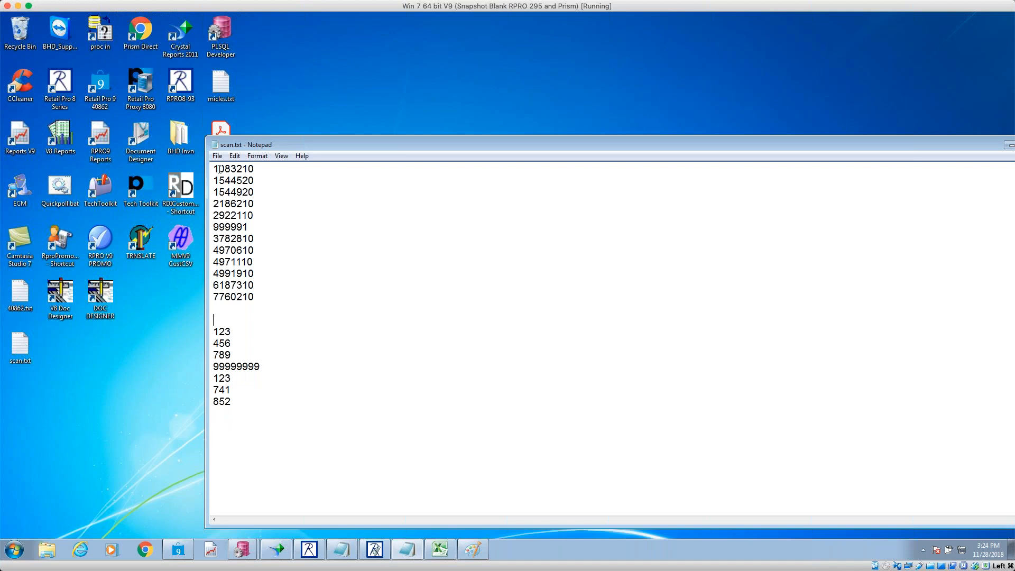
# - Delete the short codes block from 123 to 852, save scan.txt, and start a new zone in Retail Pro
pyautogui.moveTo(242, 405); pyautogui.dragTo(189, 322)
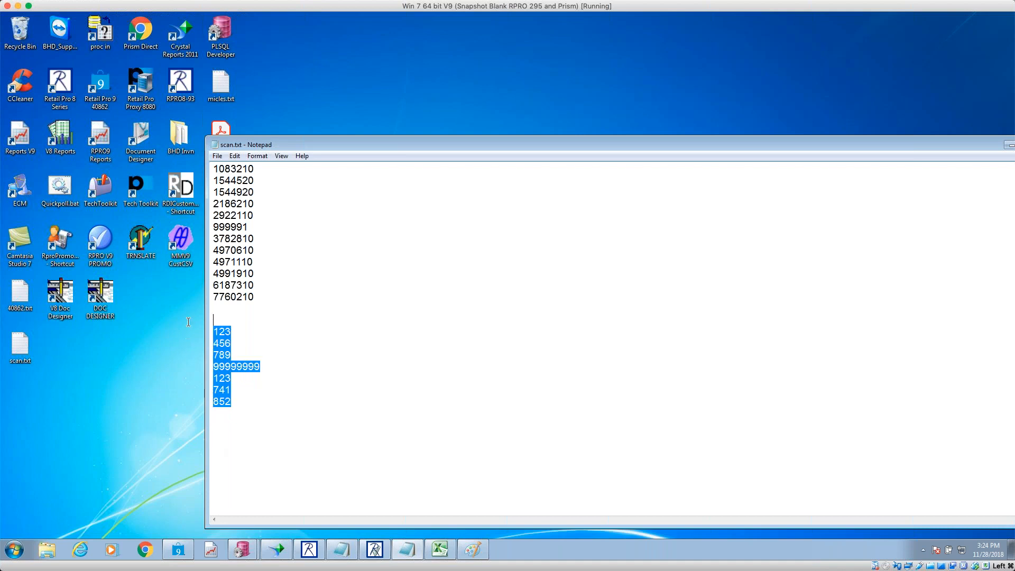
pyautogui.press('Delete')
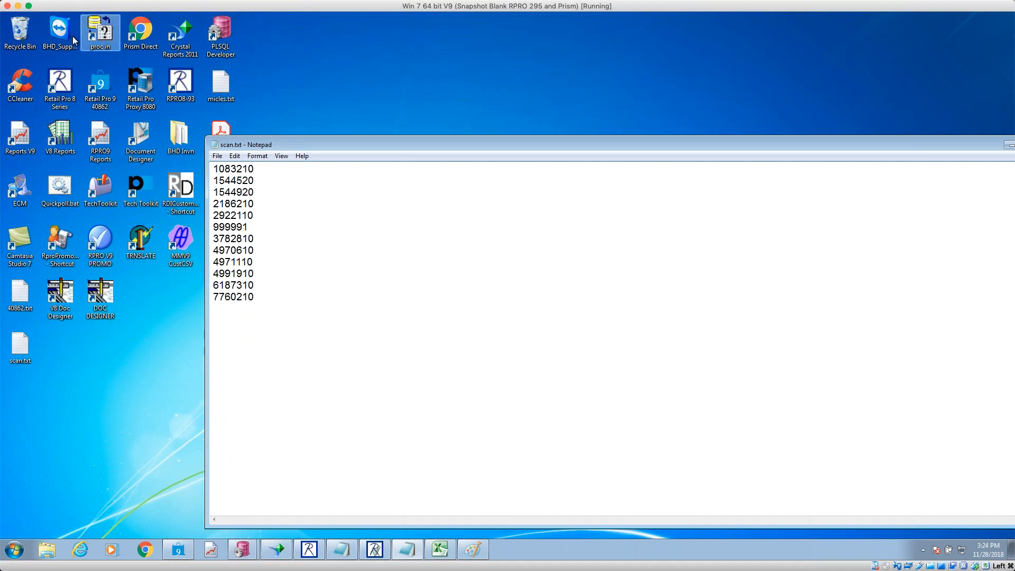
pyautogui.click(217, 156)
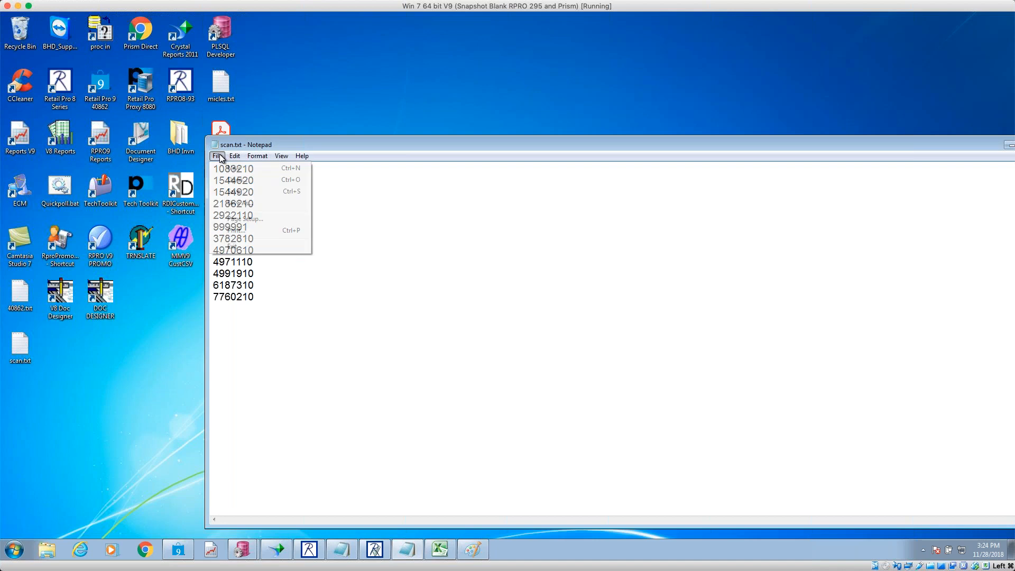
pyautogui.click(248, 191)
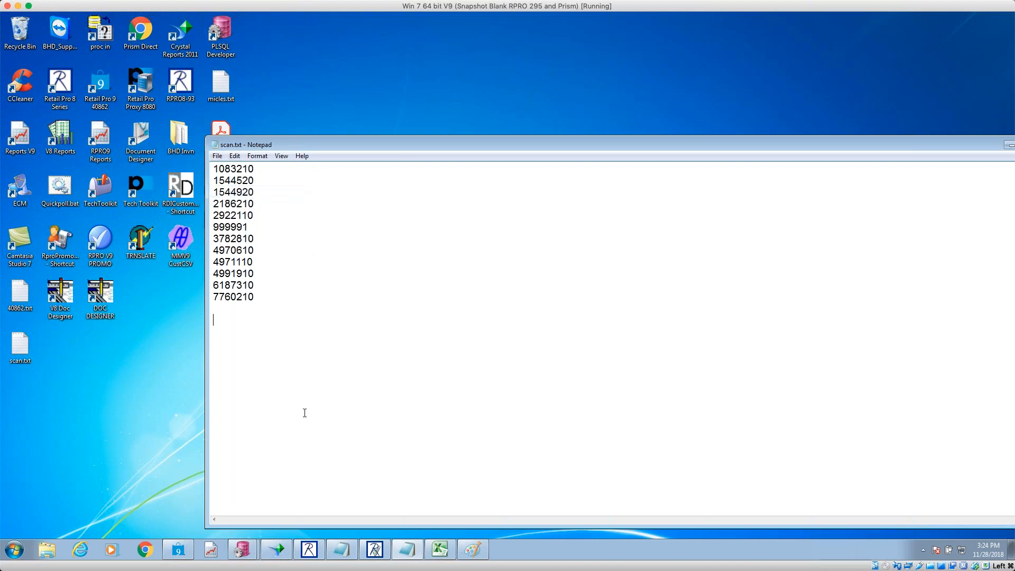
pyautogui.click(375, 549)
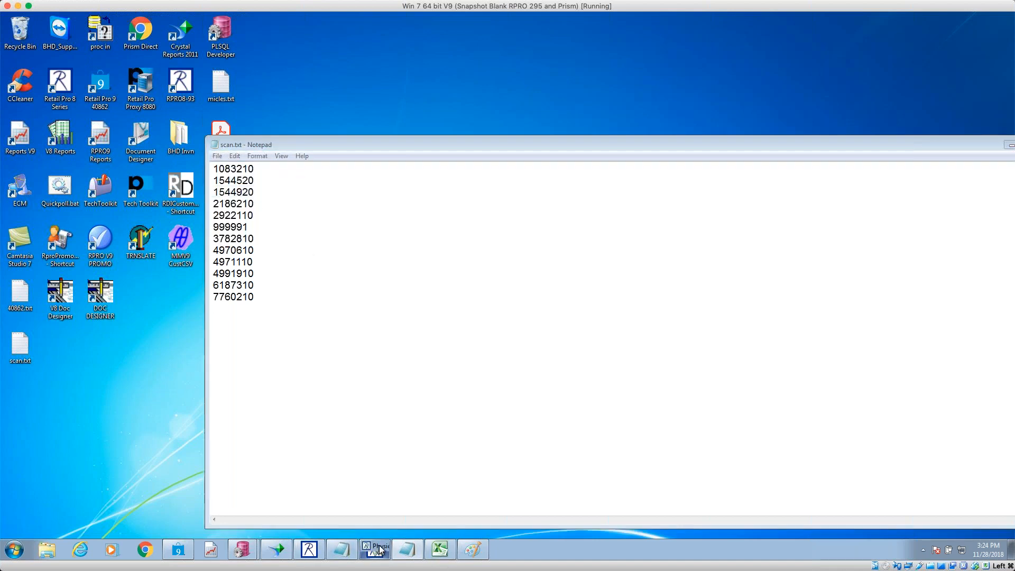
pyautogui.click(20, 48)
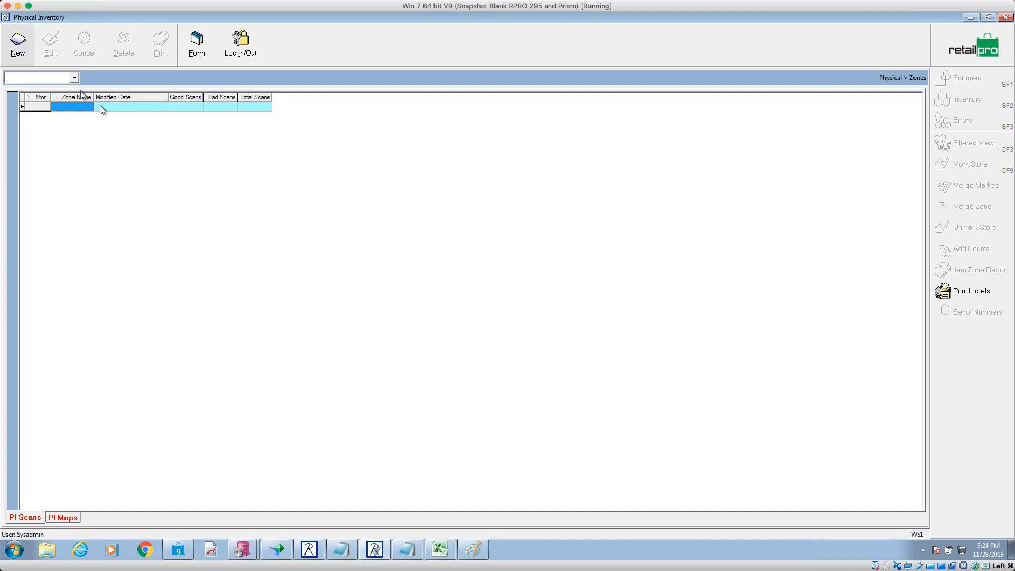
# - Create zone 1M205 with note 'imp' and import scan.txt into it using the scan map
pyautogui.click(445, 236)
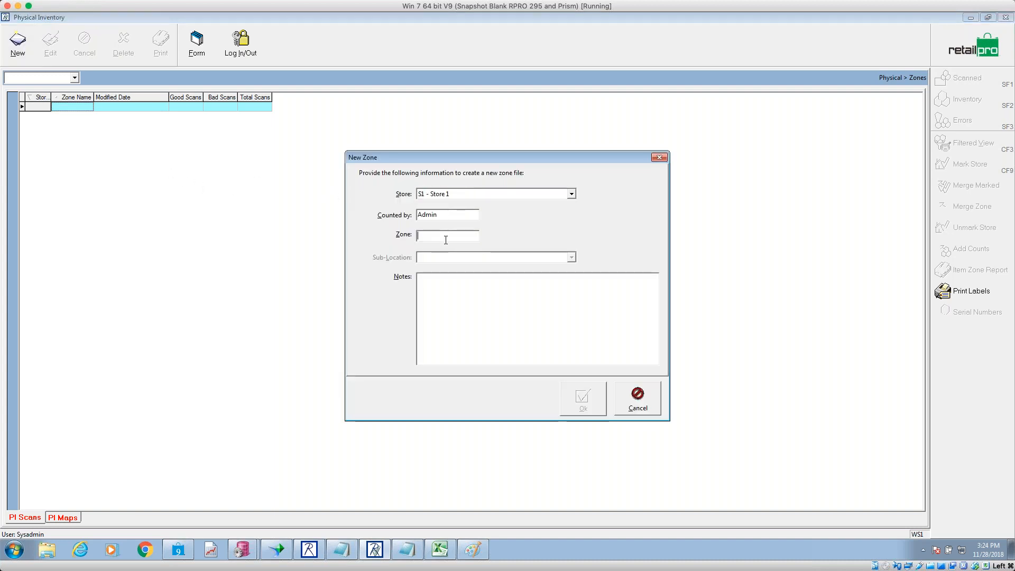
pyautogui.write('1M205')
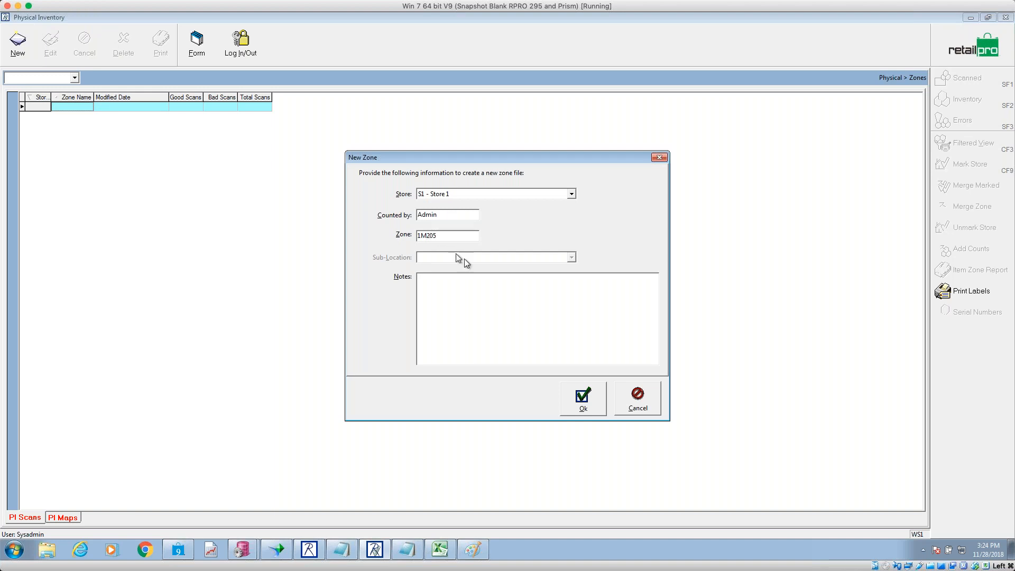
pyautogui.click(477, 294)
pyautogui.write('imp')
pyautogui.click(588, 387)
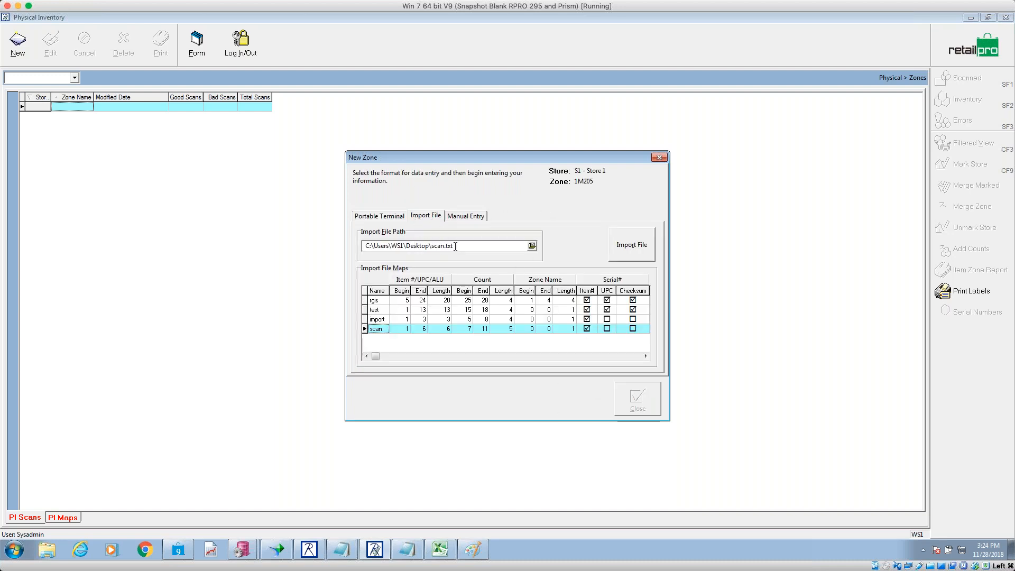
pyautogui.click(630, 247)
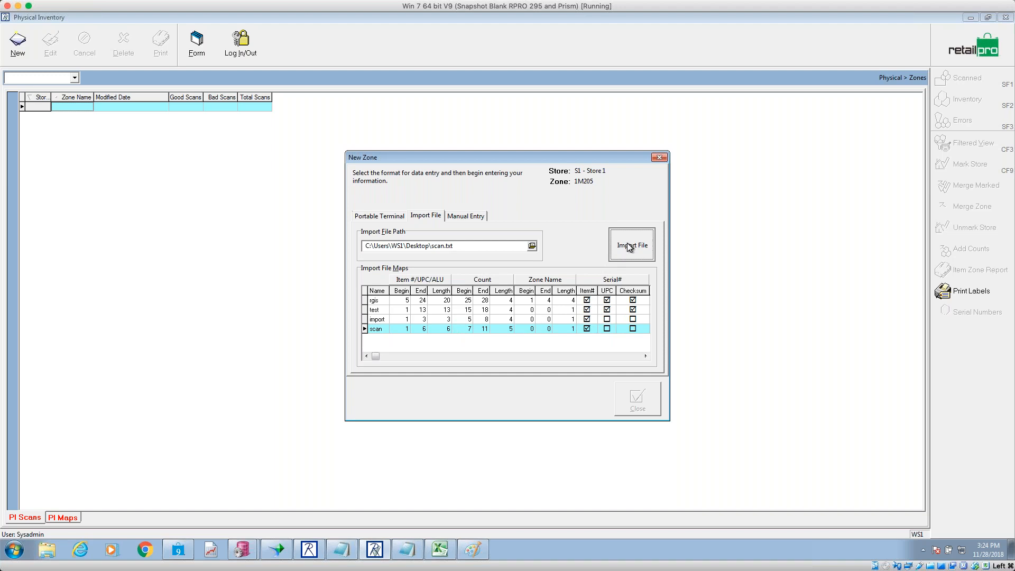
pyautogui.click(636, 399)
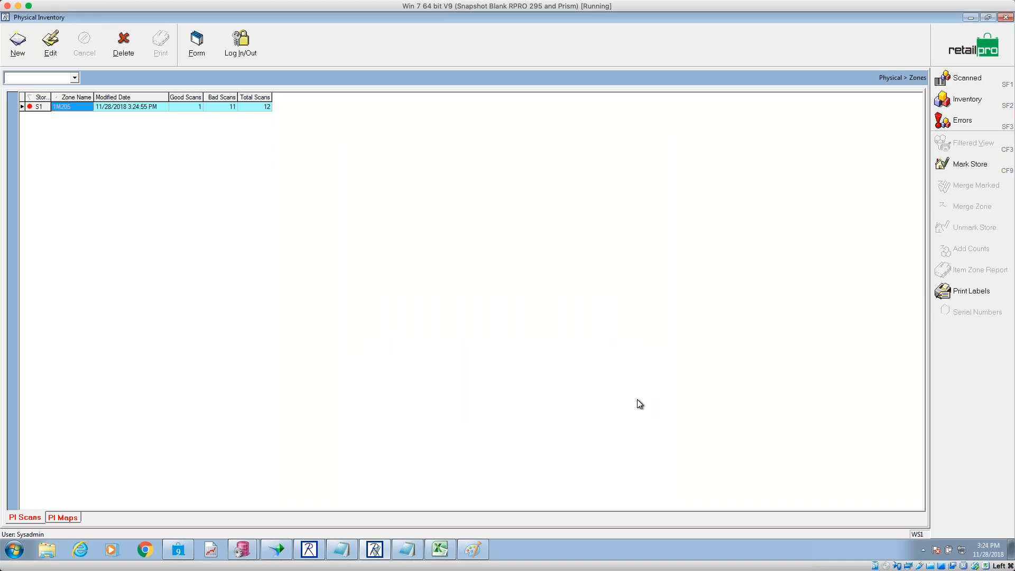
# - Delete two error items, including item 218621, from zone 1M205's error list
pyautogui.click(958, 122)
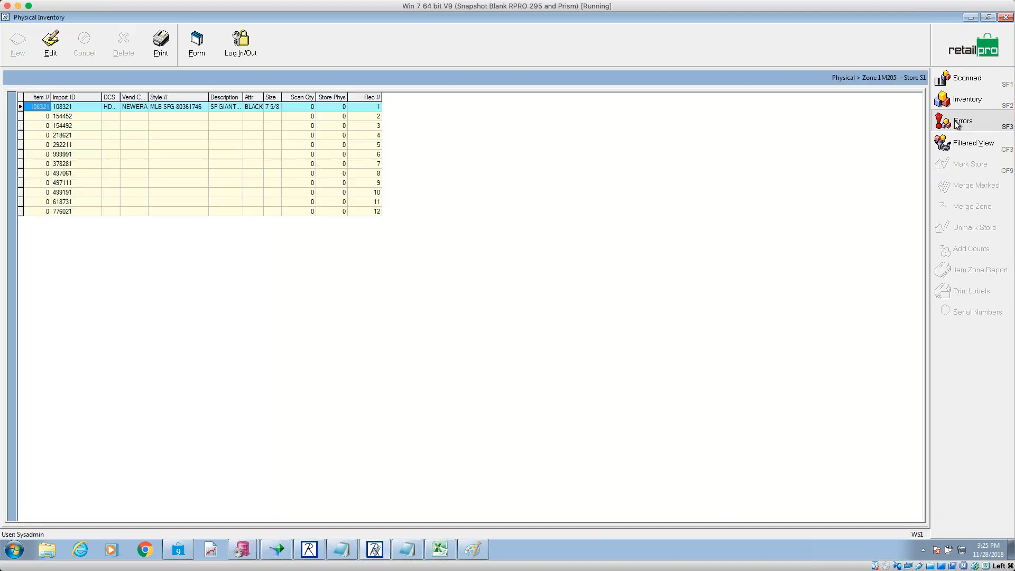
pyautogui.click(36, 116)
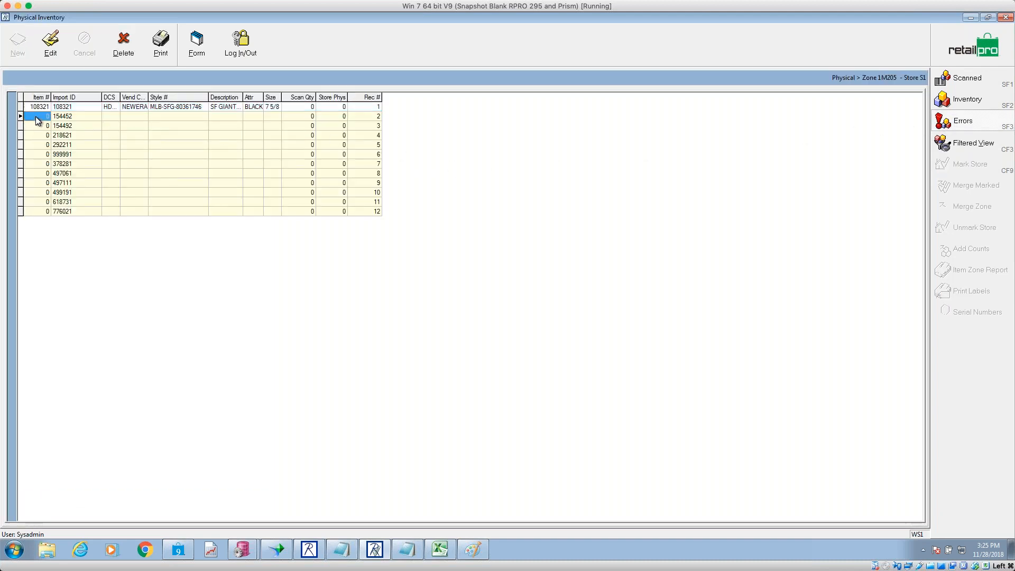
pyautogui.click(123, 46)
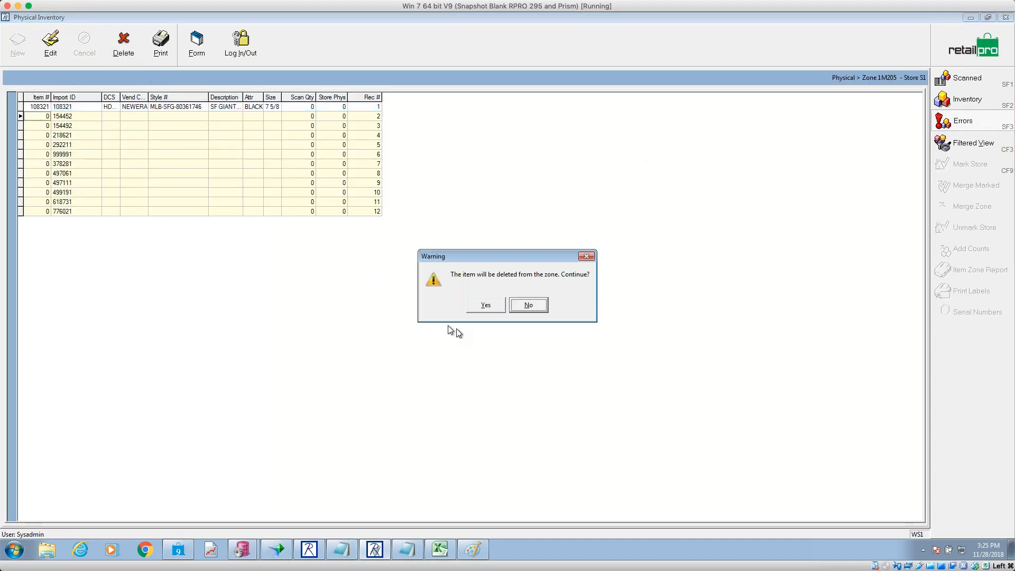
pyautogui.click(487, 308)
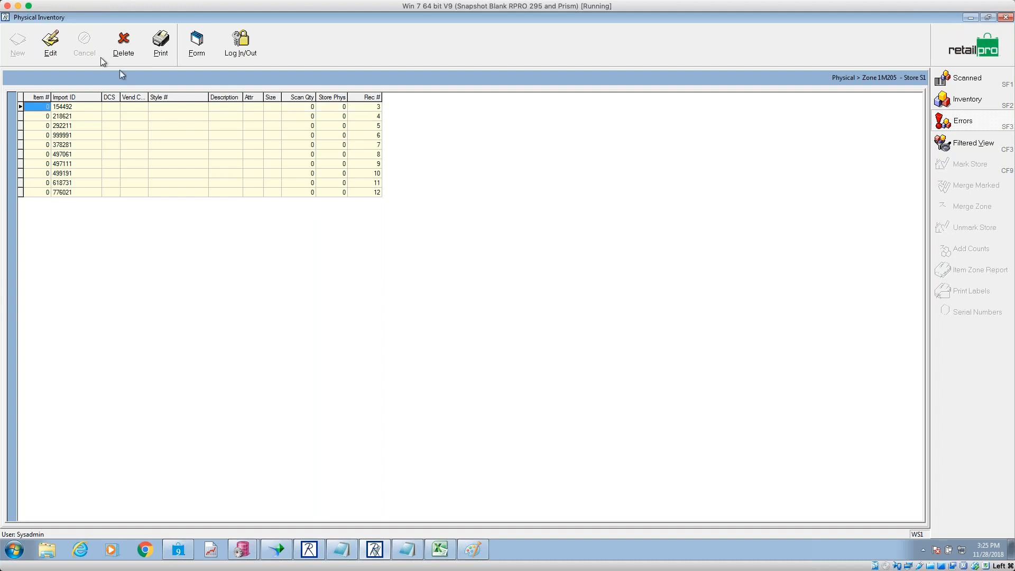
pyautogui.click(47, 43)
pyautogui.click(99, 115)
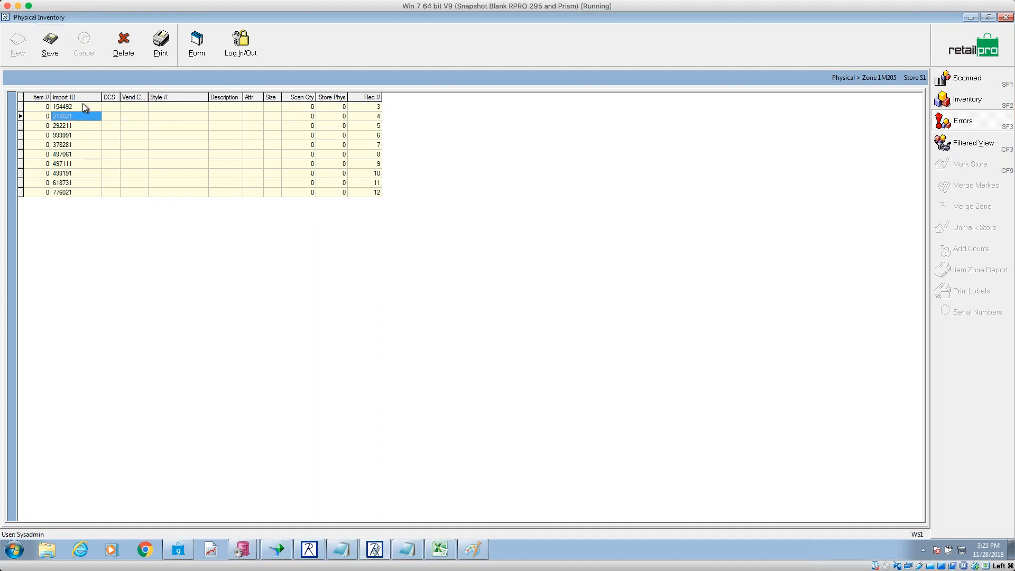
pyautogui.click(123, 45)
pyautogui.click(482, 307)
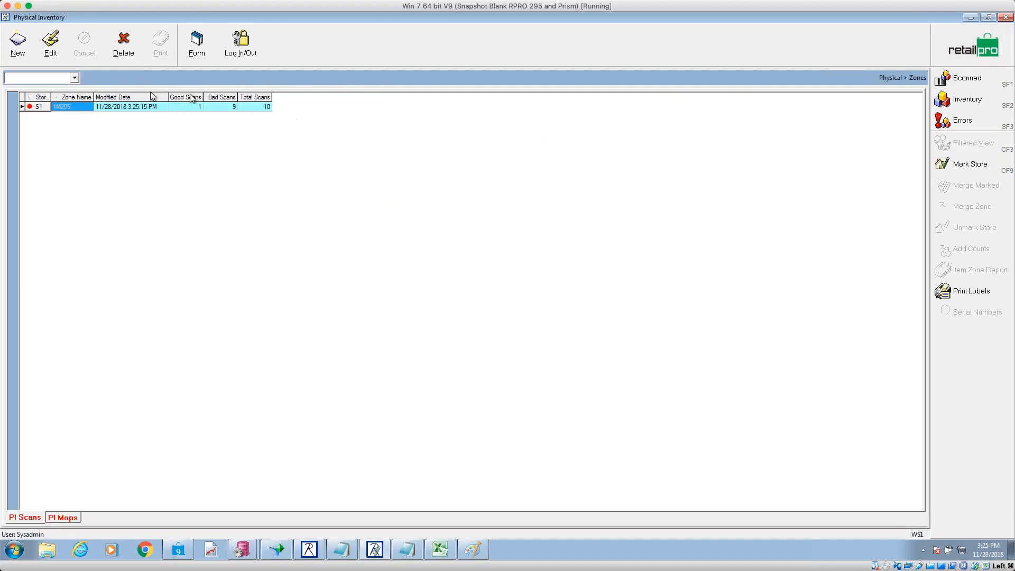
# - Delete the entire zone 1M205 and start another new zone
pyautogui.click(123, 45)
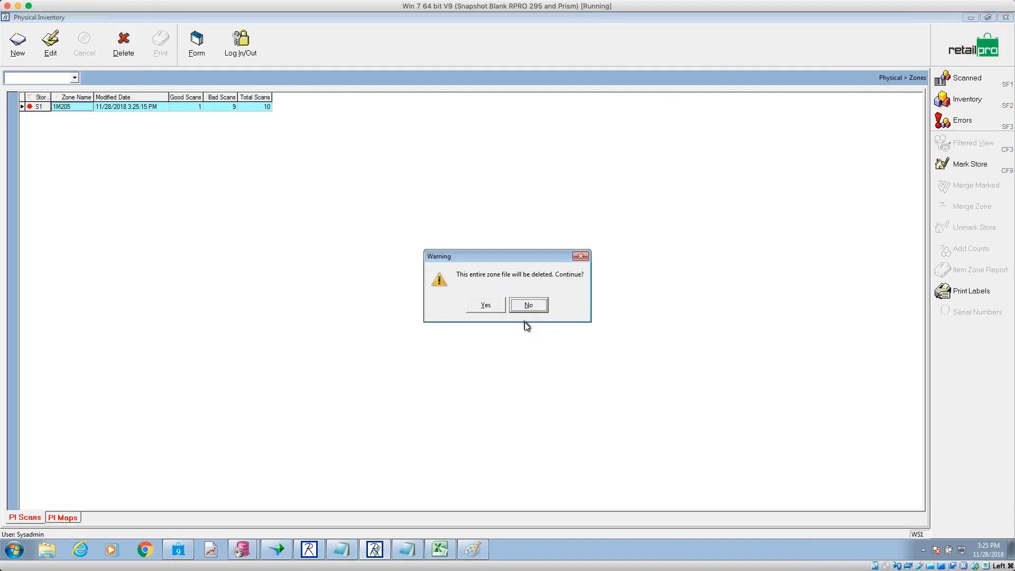
pyautogui.click(486, 306)
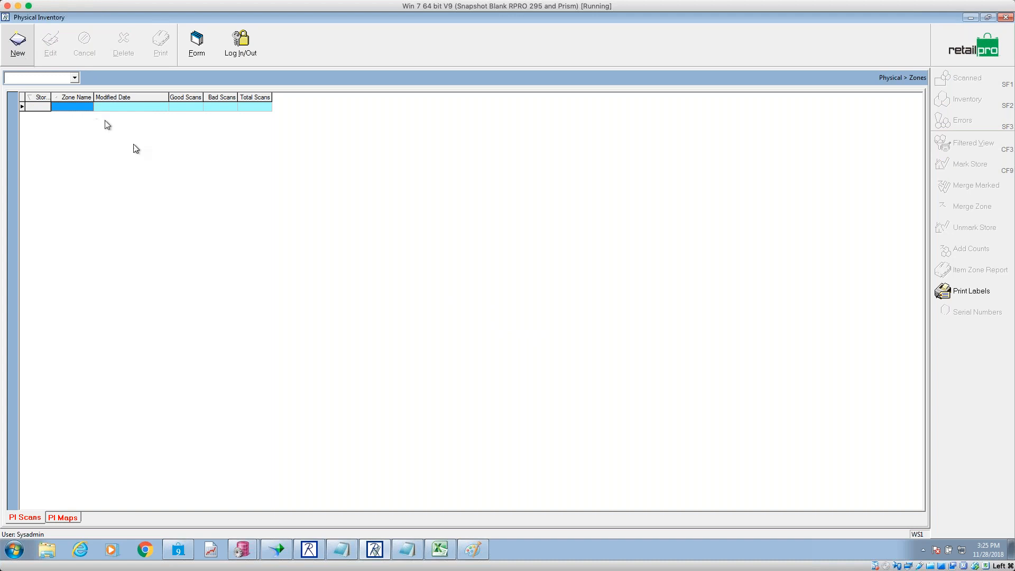
pyautogui.press('Insert')
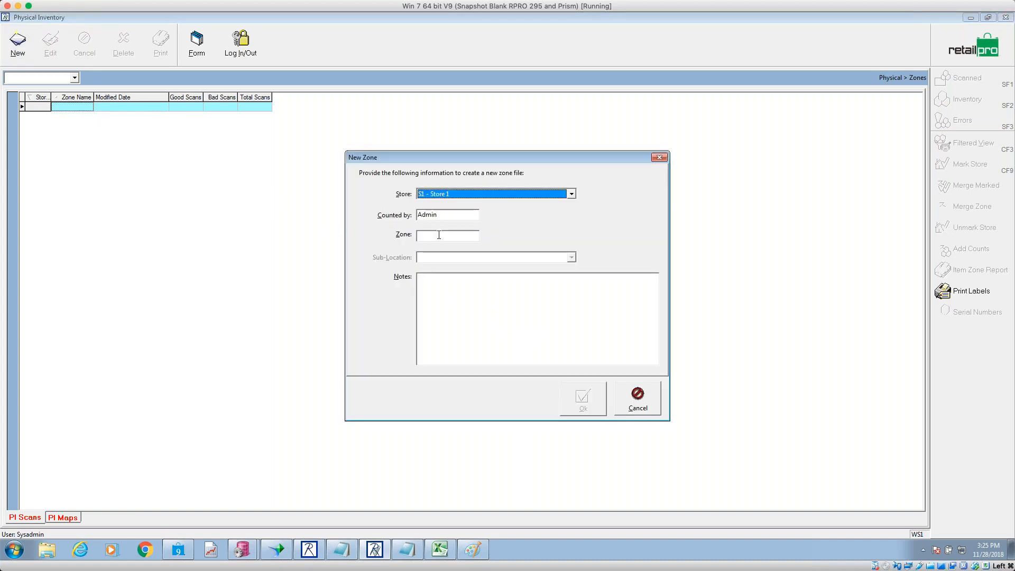
# - Create new zone 1M501 with the counter's name in Notes and begin manual entry
pyautogui.click(455, 237)
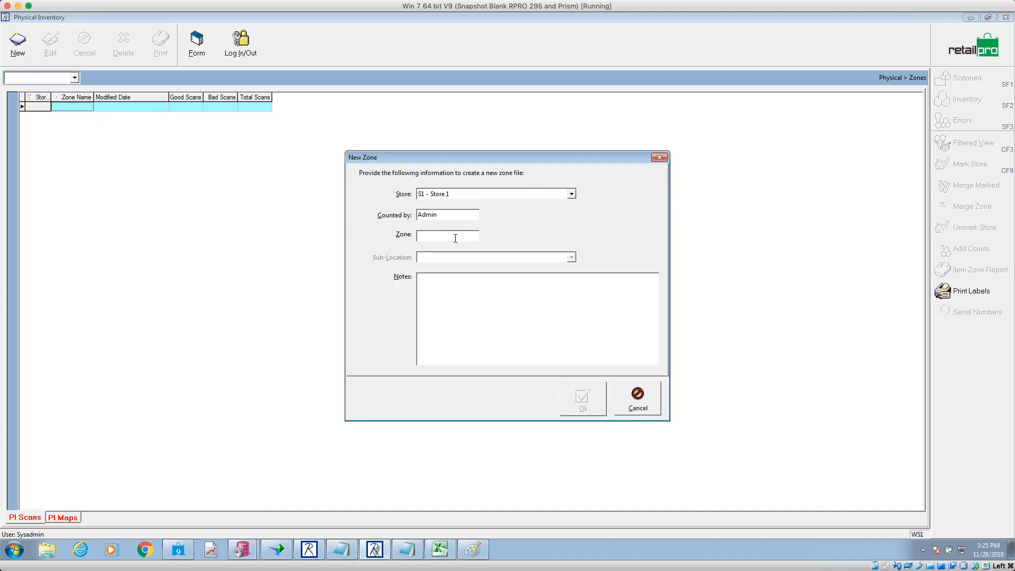
pyautogui.write('1M501')
pyautogui.click(477, 297)
pyautogui.write('Jeff')
pyautogui.click(579, 399)
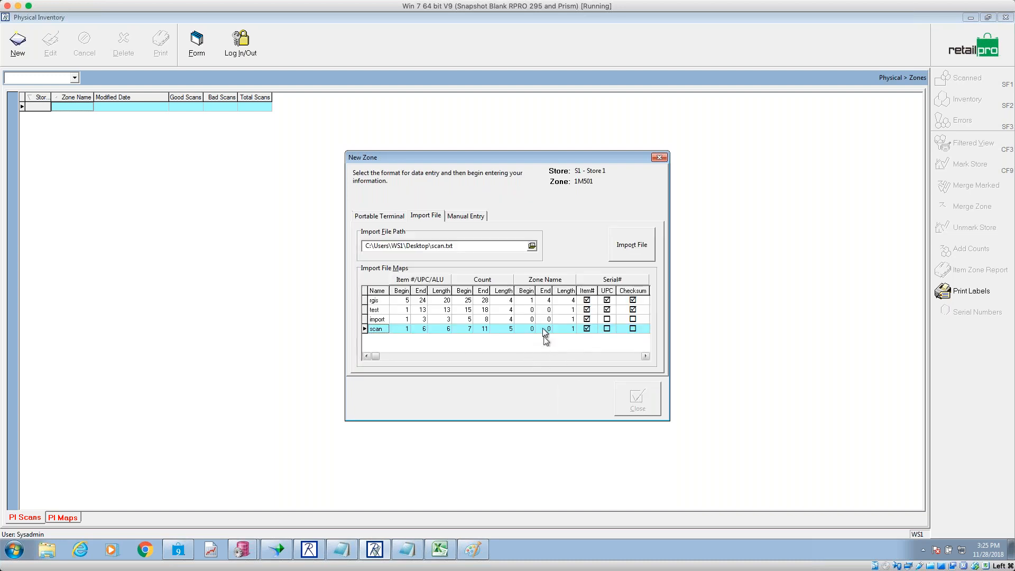
pyautogui.click(479, 218)
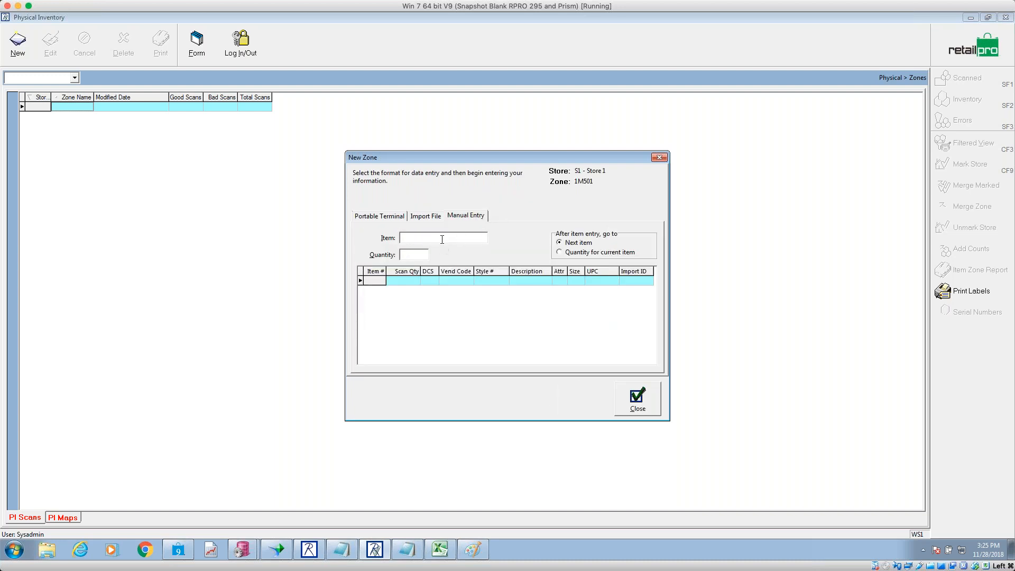
# - Count items 123, 124, 125 three times, 123 a second time, and 321
pyautogui.write('123')
pyautogui.press('Return')
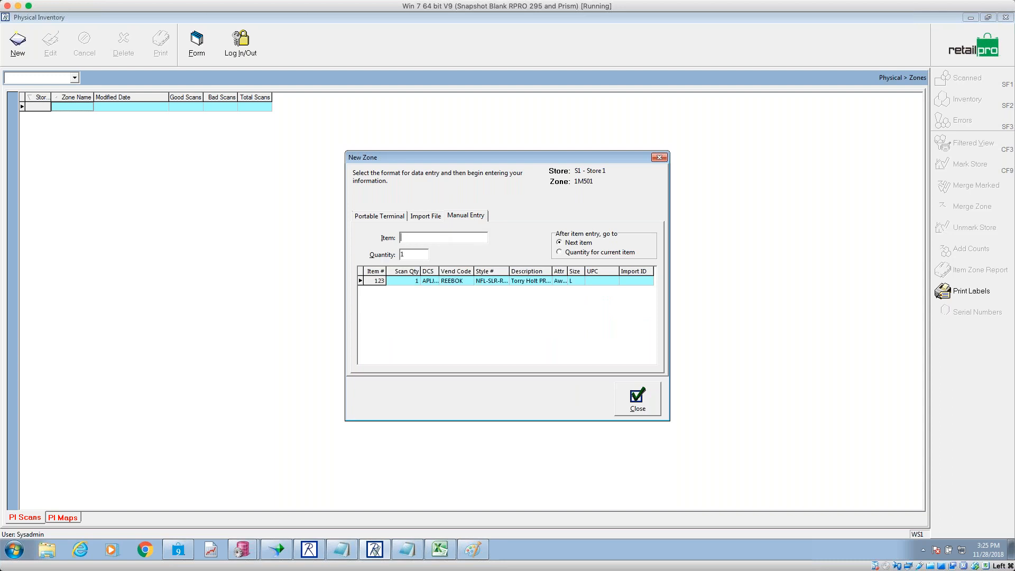
pyautogui.write('124')
pyautogui.press('Return')
pyautogui.write('125')
pyautogui.press('Return')
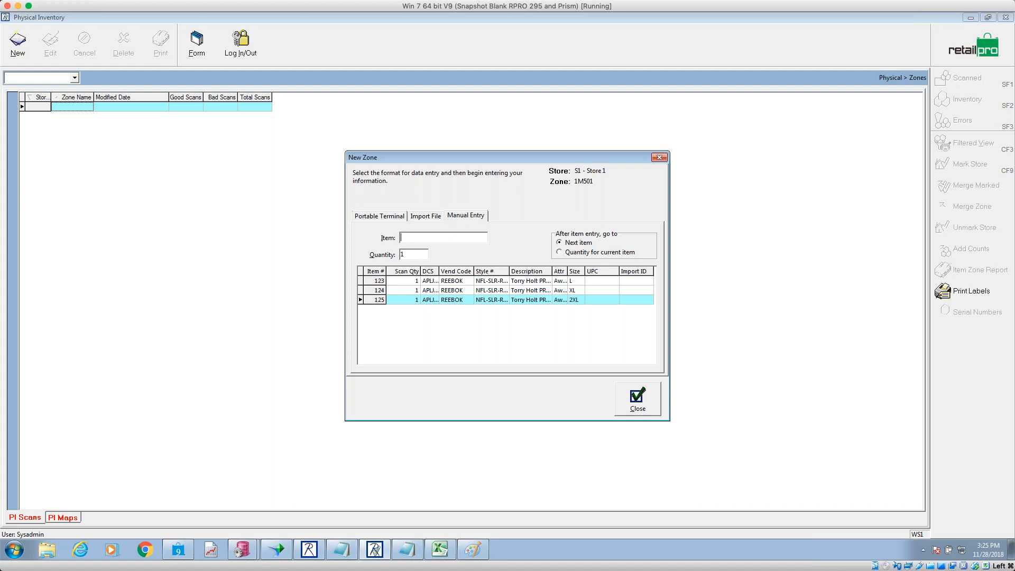
pyautogui.write('125')
pyautogui.press('Return')
pyautogui.write('125')
pyautogui.press('Return')
pyautogui.write('123')
pyautogui.press('Return')
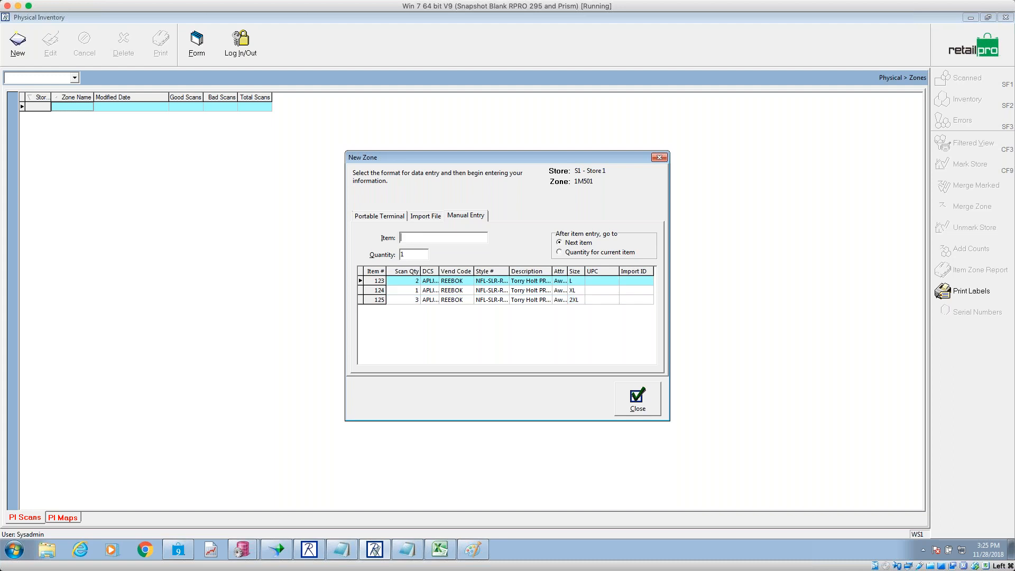
pyautogui.write('321')
pyautogui.press('Return')
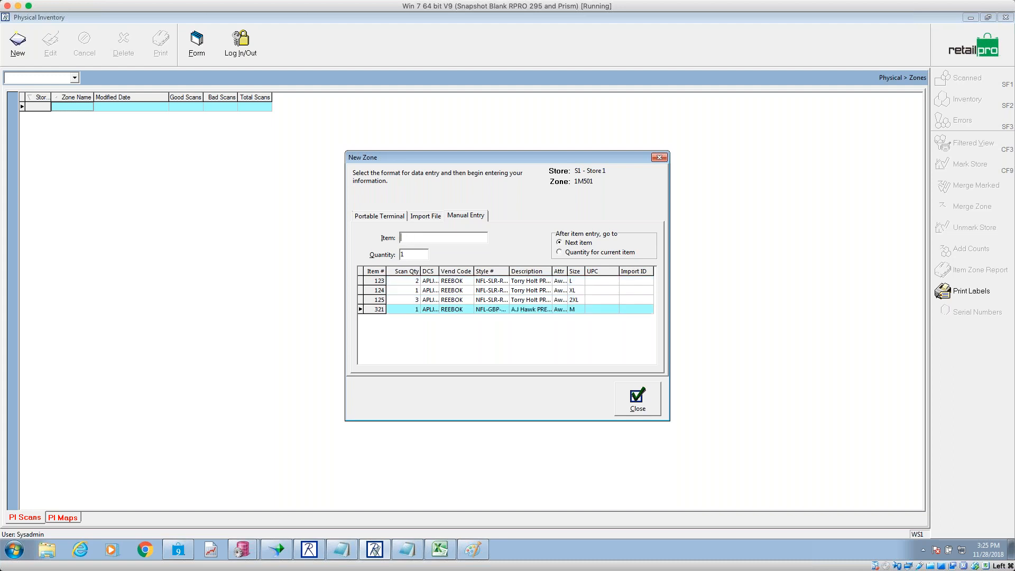
# - Switch to asking for a quantity per item and count item 654 with quantity 5, then 658
pyautogui.click(575, 253)
pyautogui.click(442, 239)
pyautogui.write('654')
pyautogui.press('Return')
pyautogui.write('5')
pyautogui.press('Return')
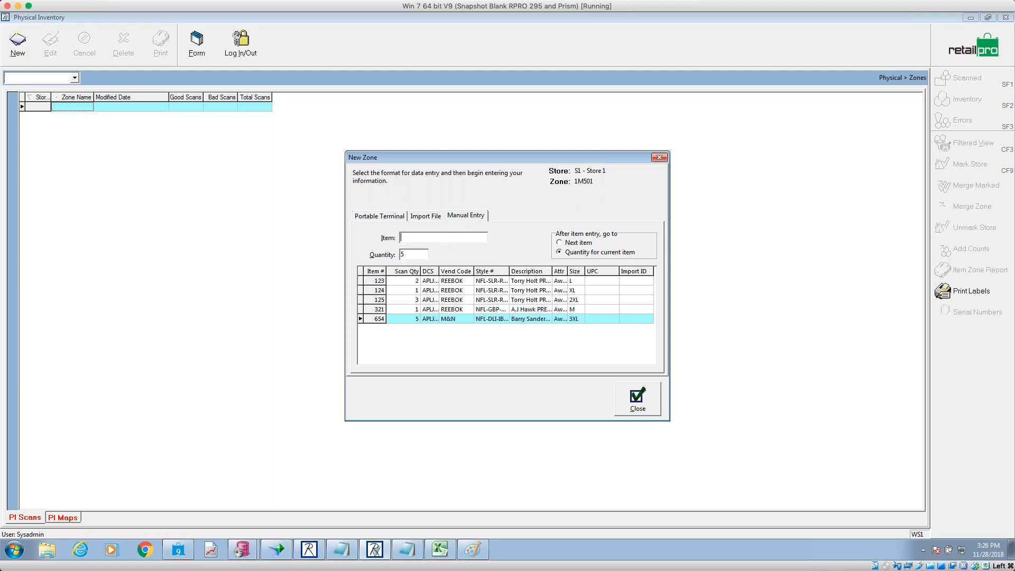
pyautogui.write('658')
pyautogui.press('Return')
pyautogui.press('Return')
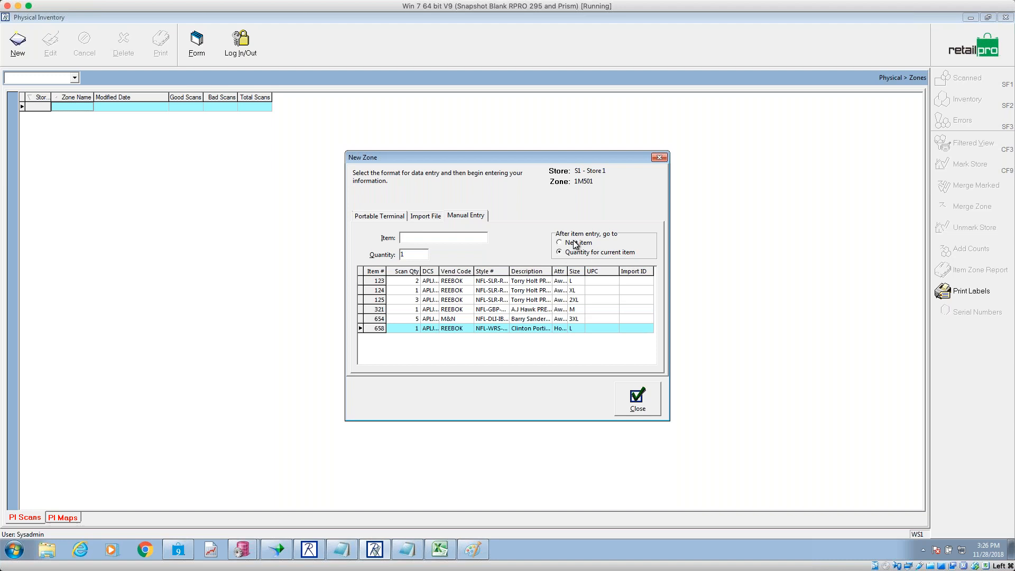
# - Set 'After item entry' to Next item, add 789 with quantity 5 and 748, and save
pyautogui.click(574, 242)
pyautogui.click(426, 241)
pyautogui.write('789')
pyautogui.press('Tab')
pyautogui.write('5')
pyautogui.press('Return')
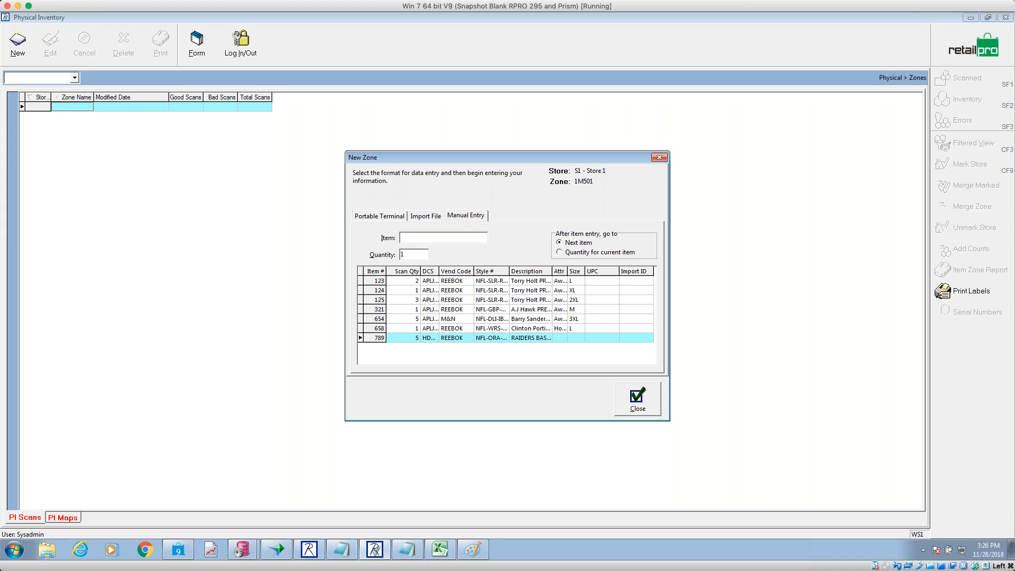
pyautogui.write('748')
pyautogui.press('Return')
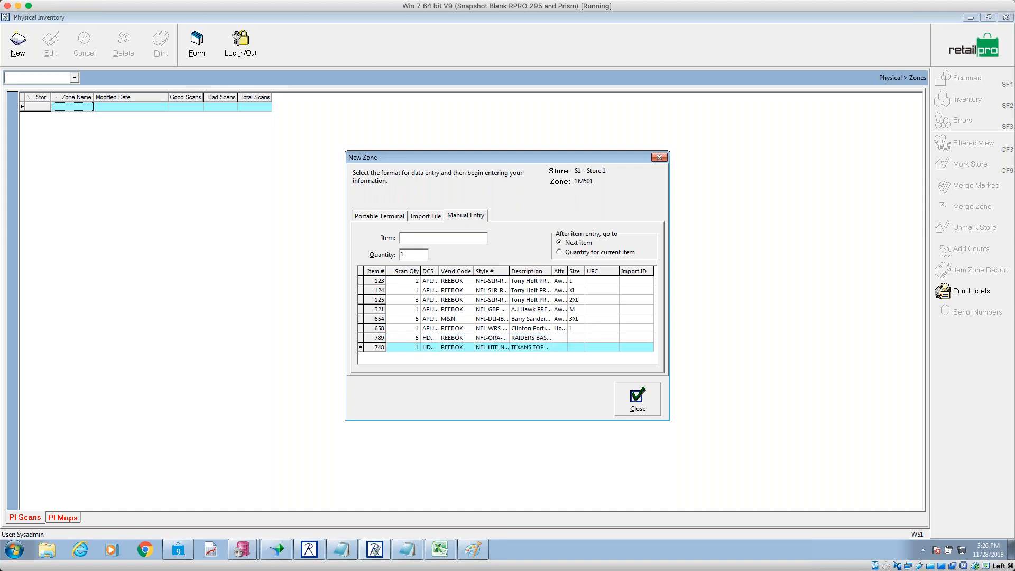
pyautogui.click(628, 392)
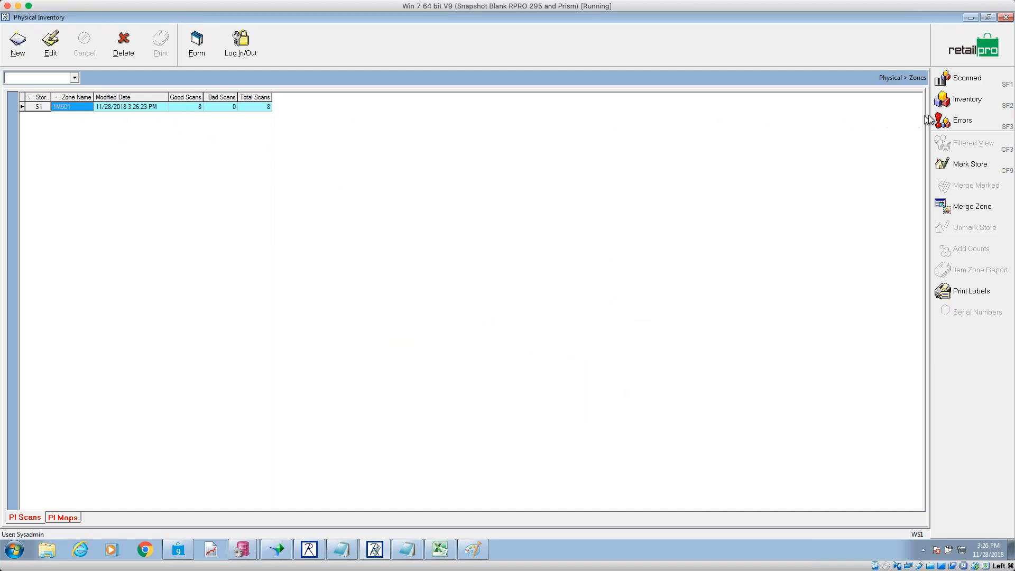
# - Preview the zone grid report of zone 1M501's scanned items, then return to the zone list
pyautogui.click(963, 82)
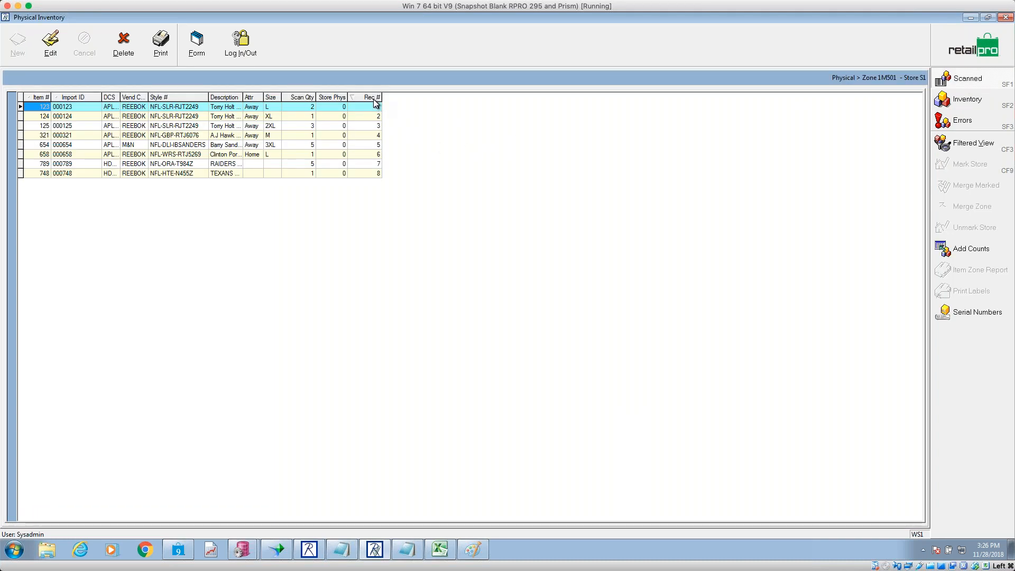
pyautogui.click(176, 55)
pyautogui.click(558, 364)
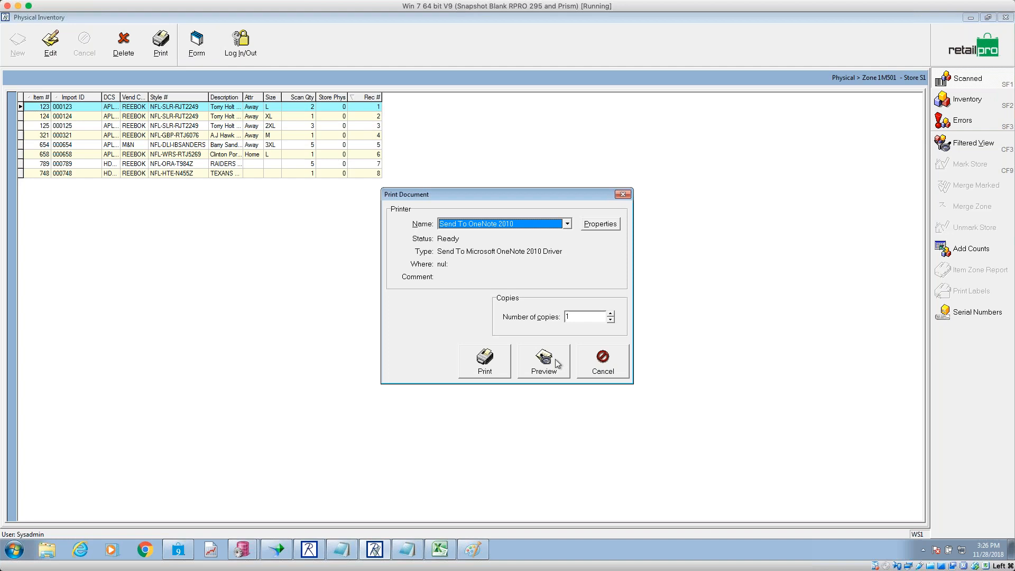
pyautogui.click(557, 364)
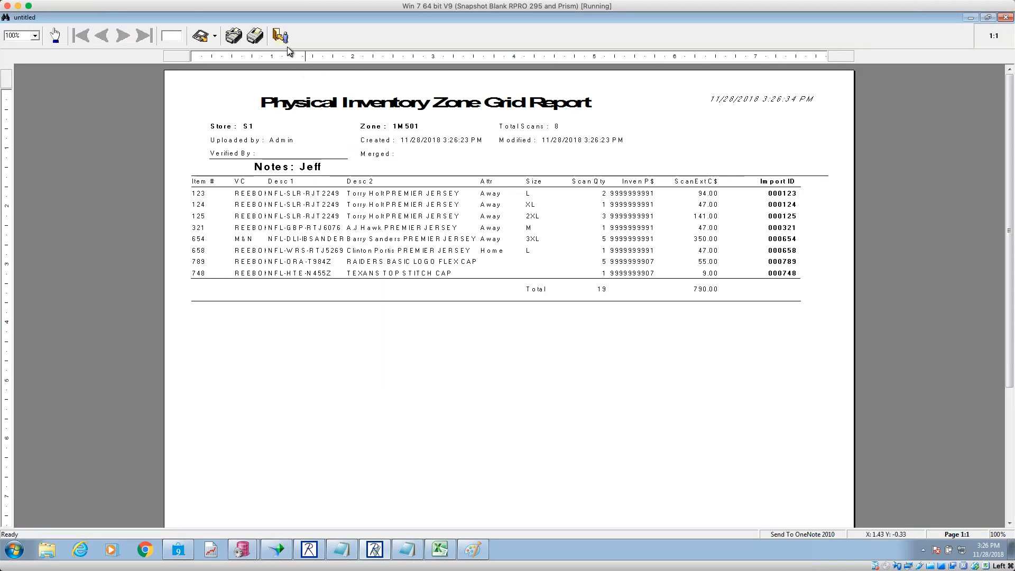
pyautogui.click(281, 35)
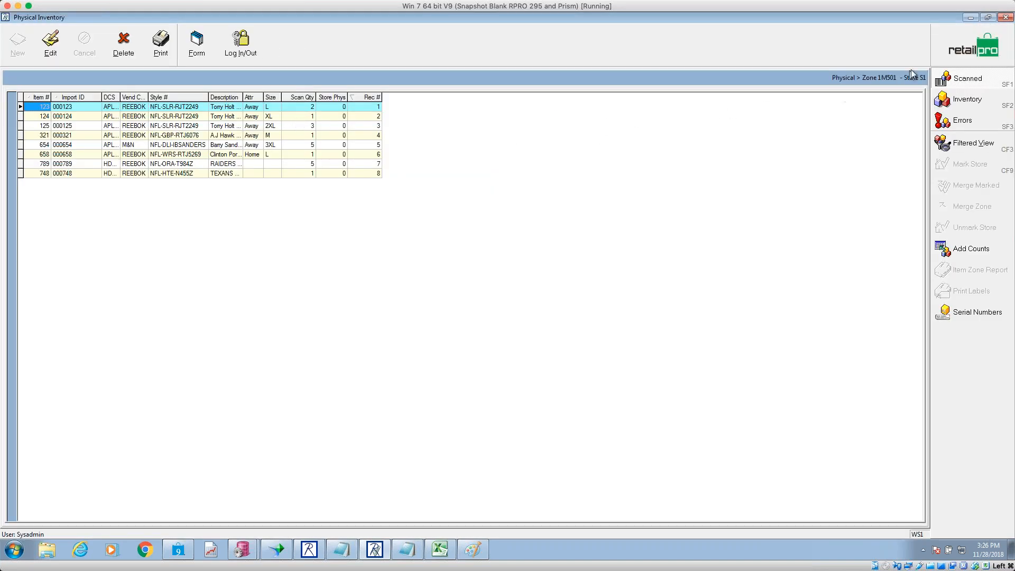
pyautogui.click(946, 42)
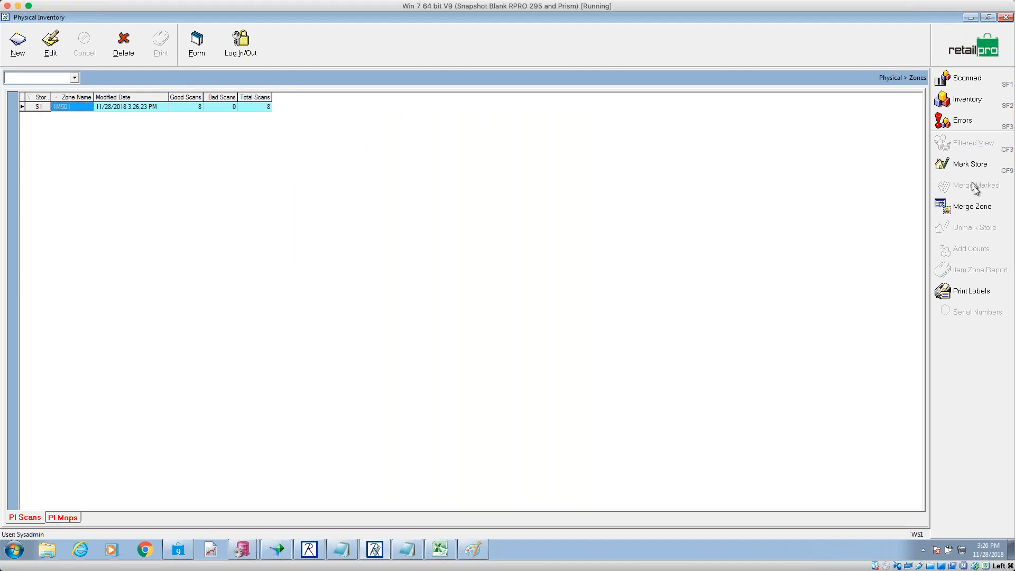
# - Merge zone 1M501 and start a new zone for Store 1
pyautogui.click(973, 210)
pyautogui.click(489, 299)
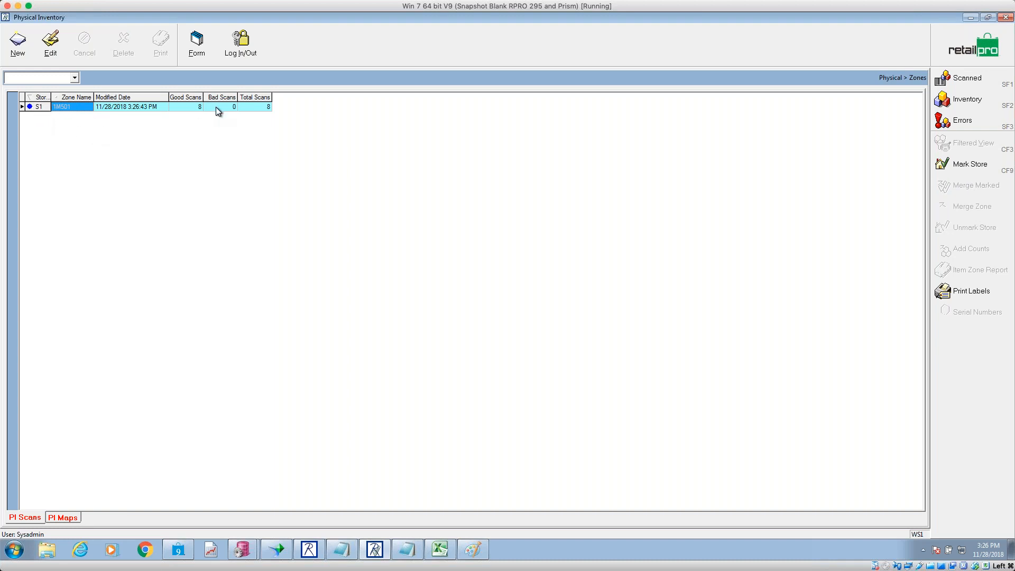
pyautogui.click(26, 53)
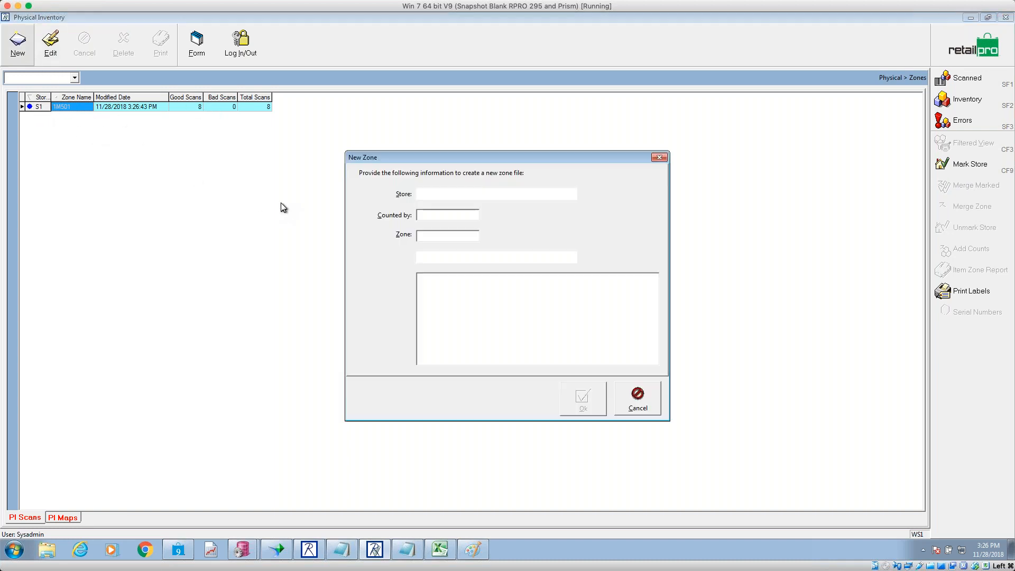
# - Create a new zone named 1M506 with the notes 'asdf'
pyautogui.click(464, 237)
pyautogui.write('1')
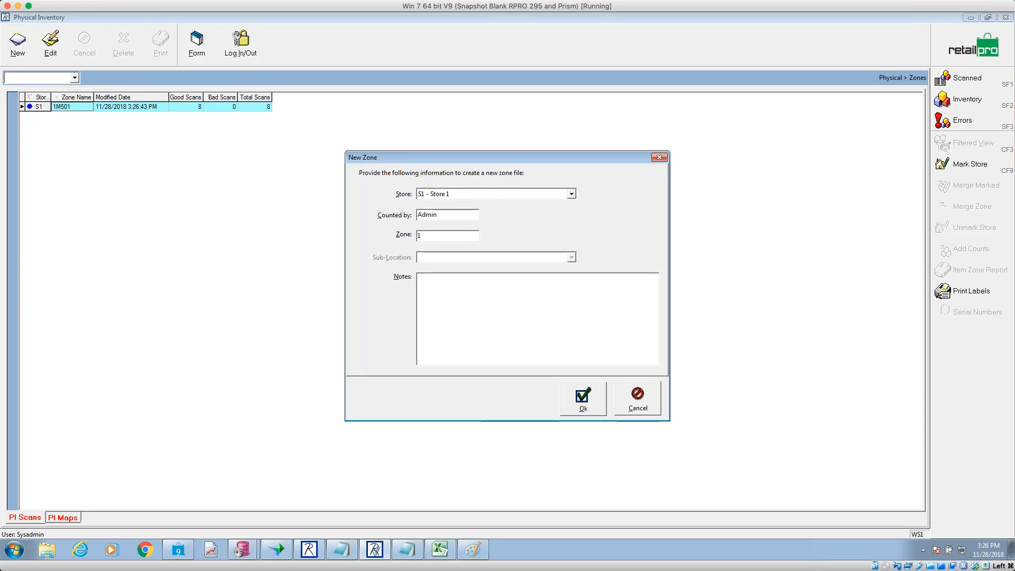
pyautogui.write('M506')
pyautogui.click(471, 286)
pyautogui.write('asdf')
pyautogui.click(587, 403)
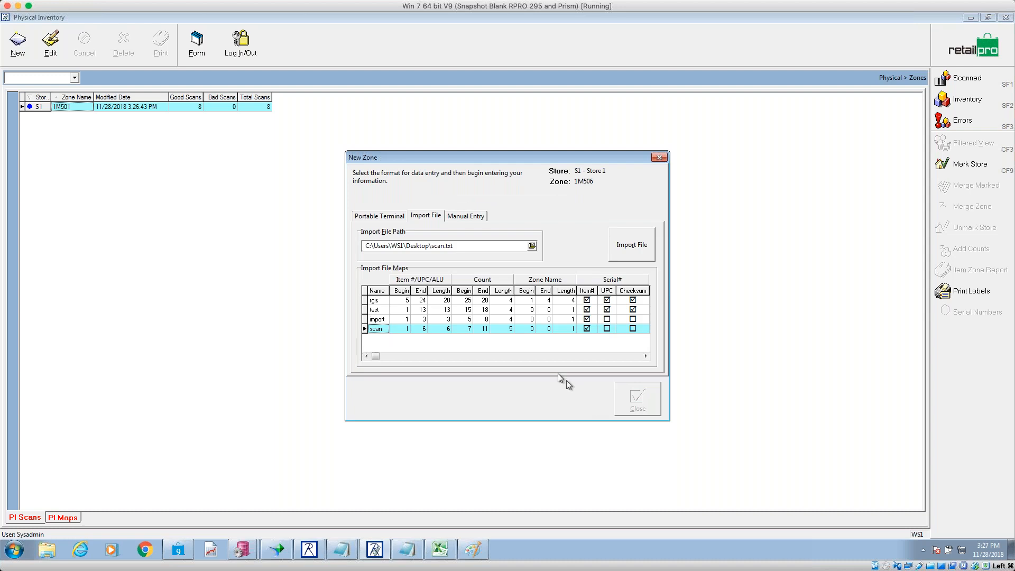
# - Manually enter counts for items 123, 456, 123 and 741, then save the zone
pyautogui.click(461, 216)
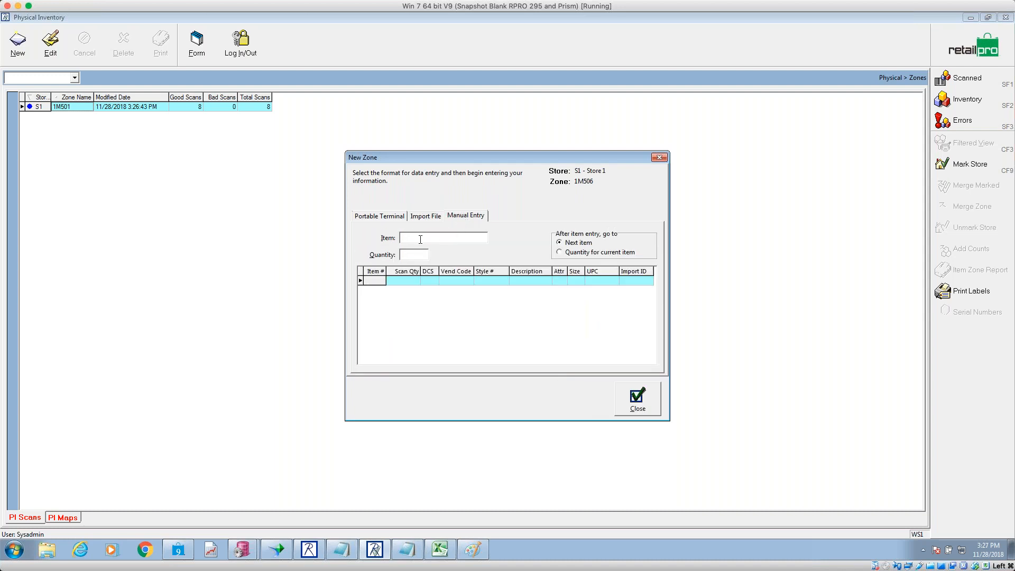
pyautogui.write('123')
pyautogui.press('Return')
pyautogui.write('456')
pyautogui.press('Return')
pyautogui.write('123')
pyautogui.press('Return')
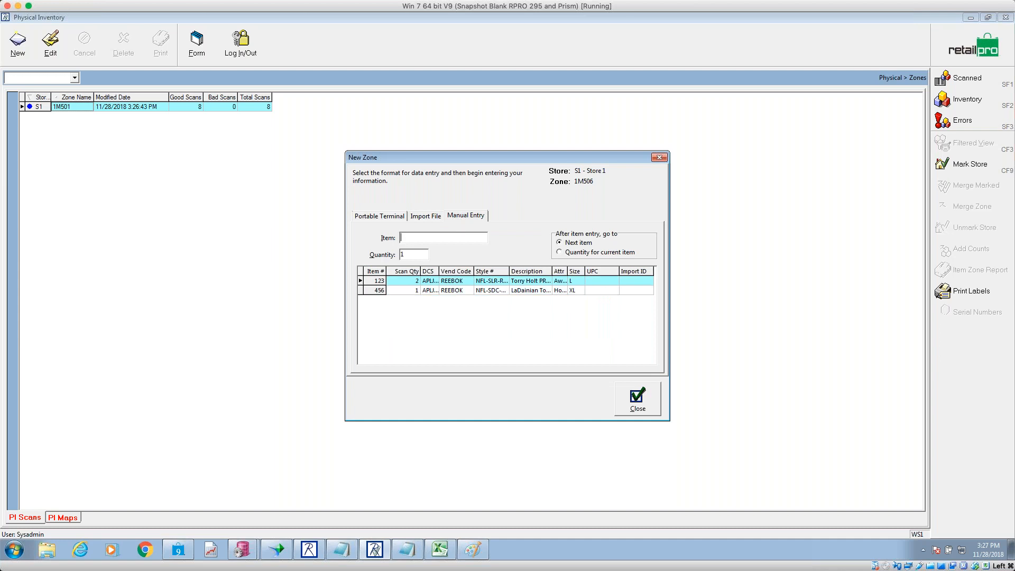
pyautogui.write('741')
pyautogui.press('Return')
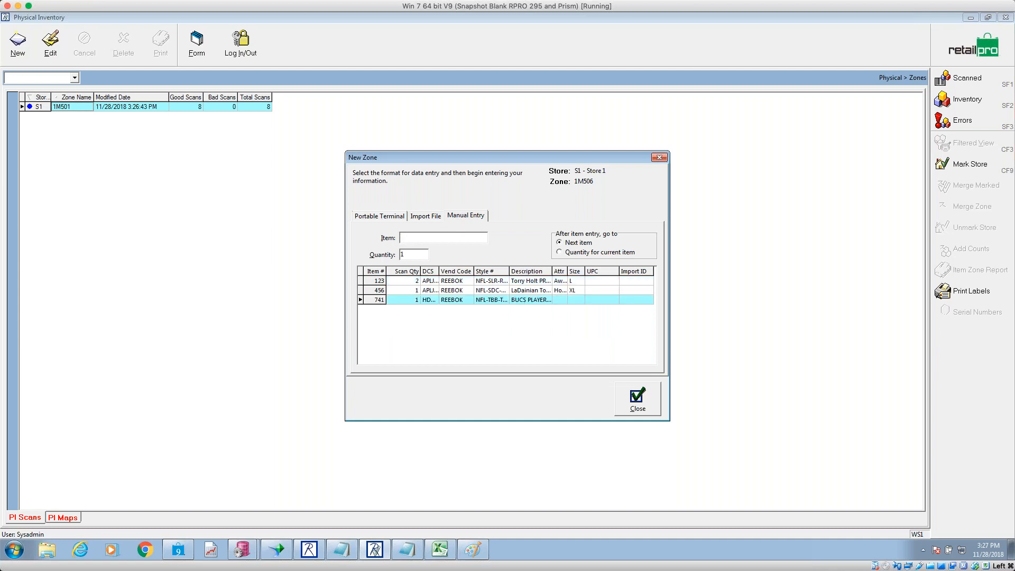
pyautogui.click(637, 401)
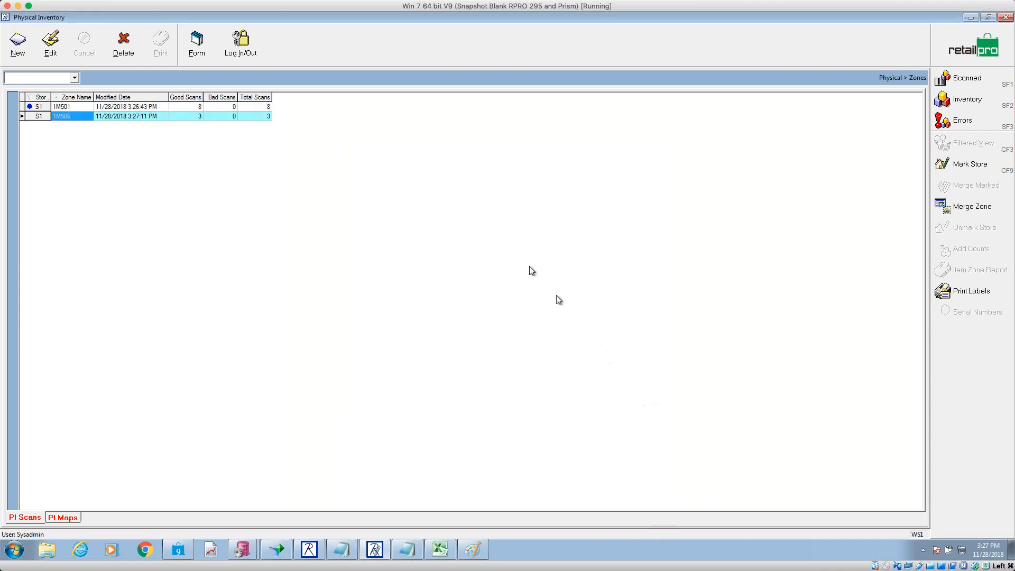
# - Merge zone 1M506 and bring the scan.txt notes to the front
pyautogui.click(976, 207)
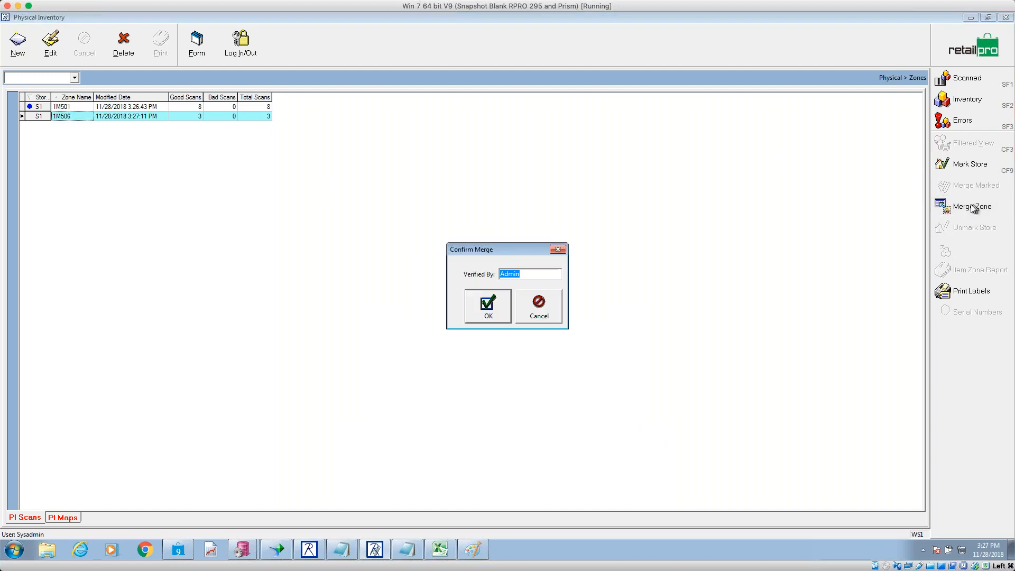
pyautogui.click(484, 312)
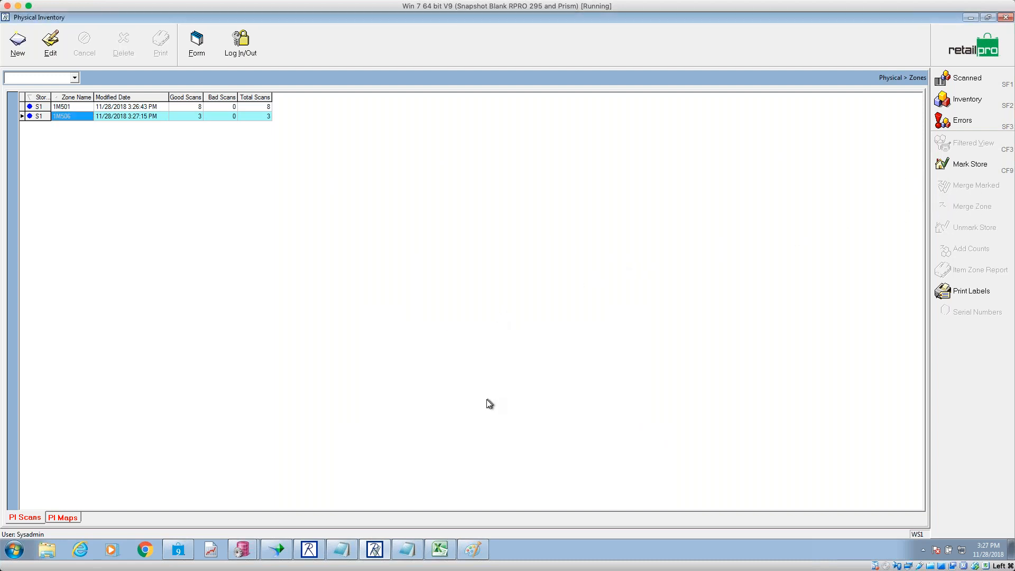
pyautogui.click(407, 549)
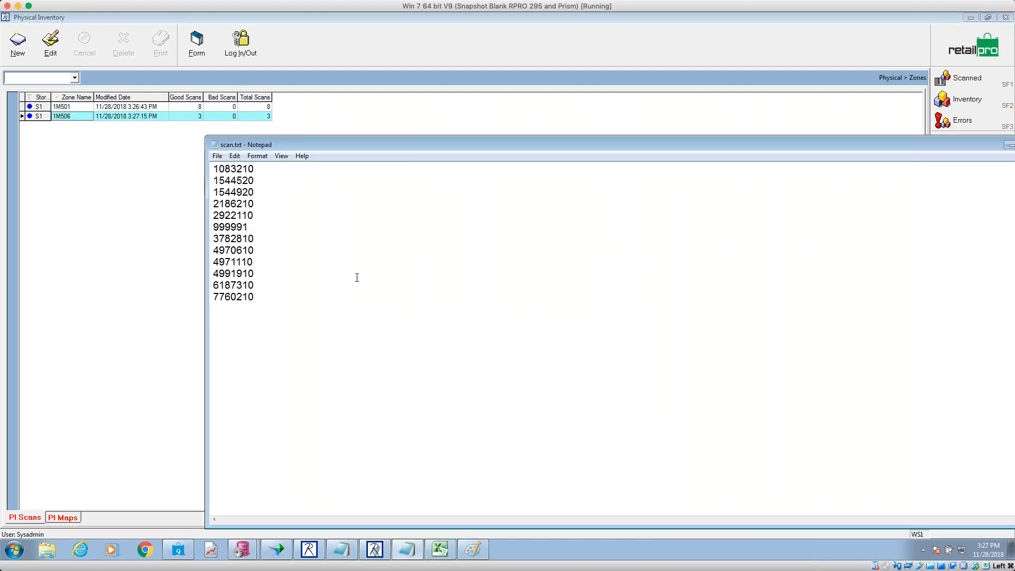
# - In PI Steps8.txt, highlight each Count step: zones path, Count Sheet, Clear Scanner, print good scans, Merge
pyautogui.click(346, 540)
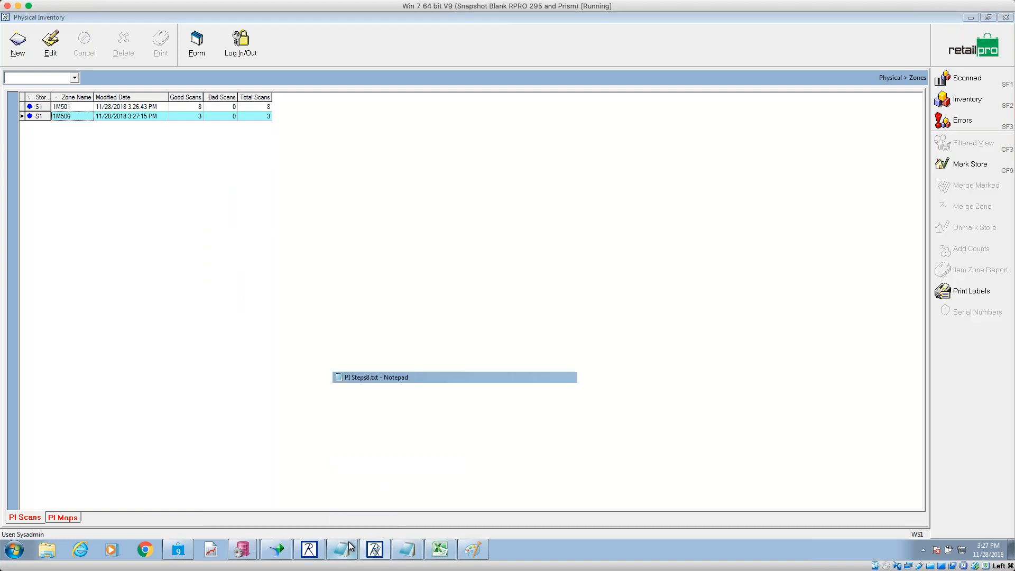
pyautogui.moveTo(472, 192); pyautogui.dragTo(607, 193)
pyautogui.click(751, 198)
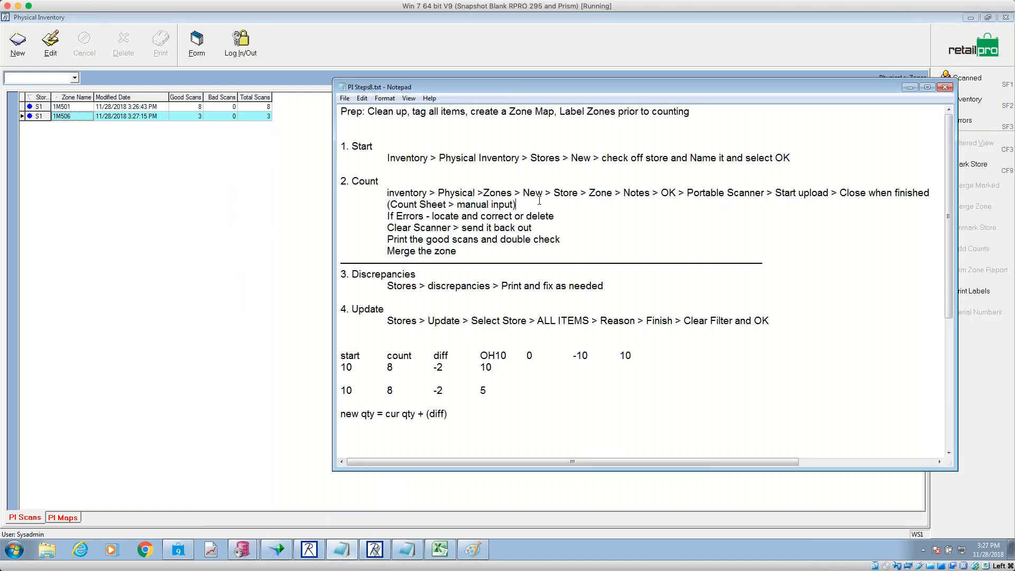
pyautogui.moveTo(444, 204); pyautogui.dragTo(387, 216)
pyautogui.moveTo(531, 228); pyautogui.dragTo(388, 225)
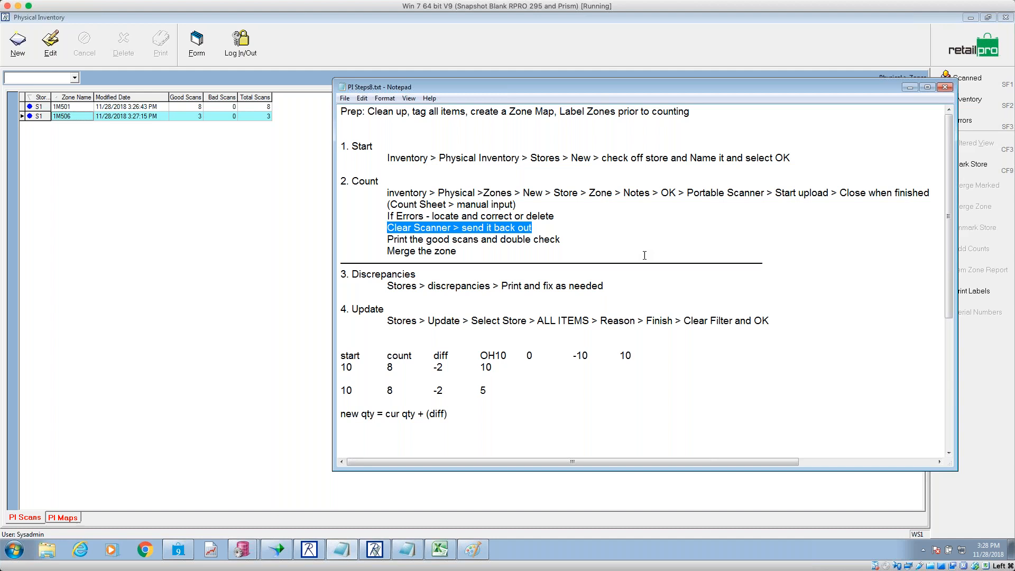
pyautogui.moveTo(550, 239); pyautogui.dragTo(388, 240)
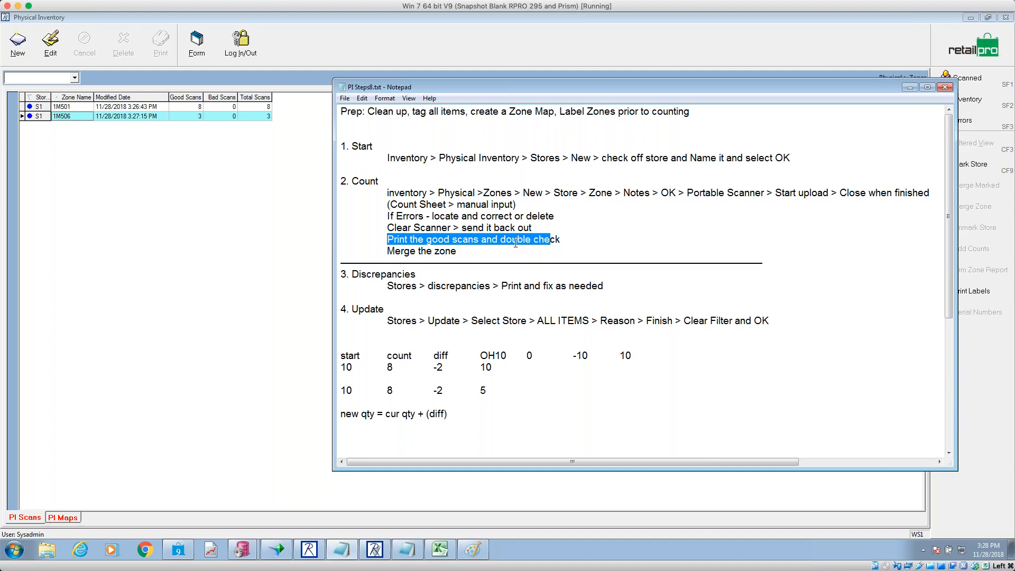
pyautogui.moveTo(457, 251); pyautogui.dragTo(376, 251)
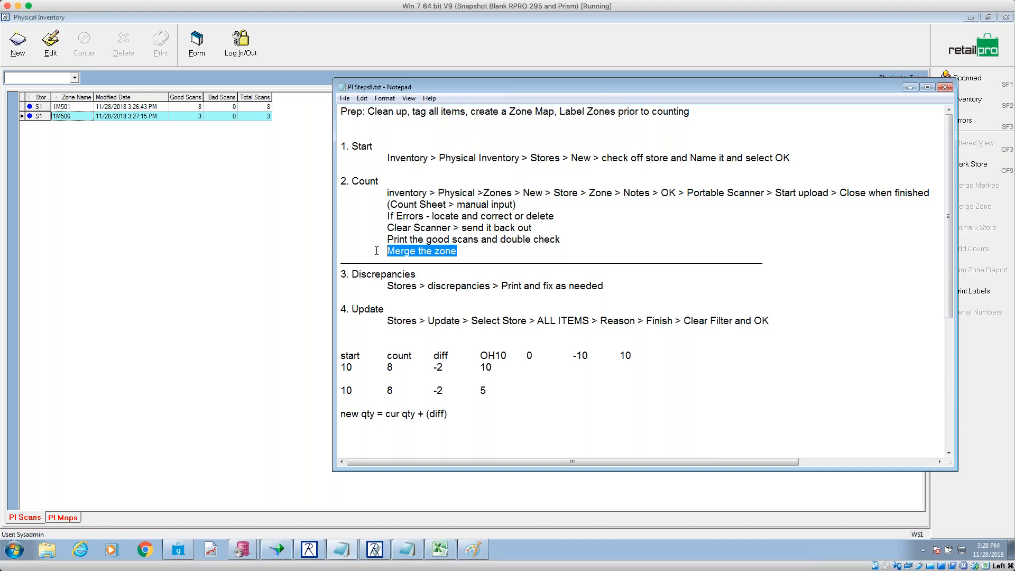
# - Open the Retail Pro inventory item list and apply the filtered view
pyautogui.click(376, 143)
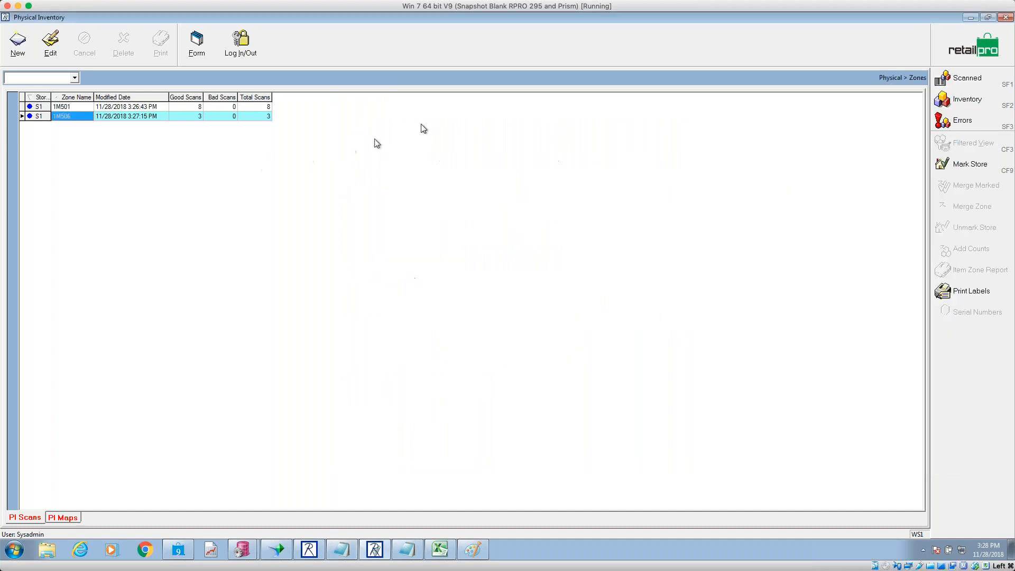
pyautogui.click(971, 19)
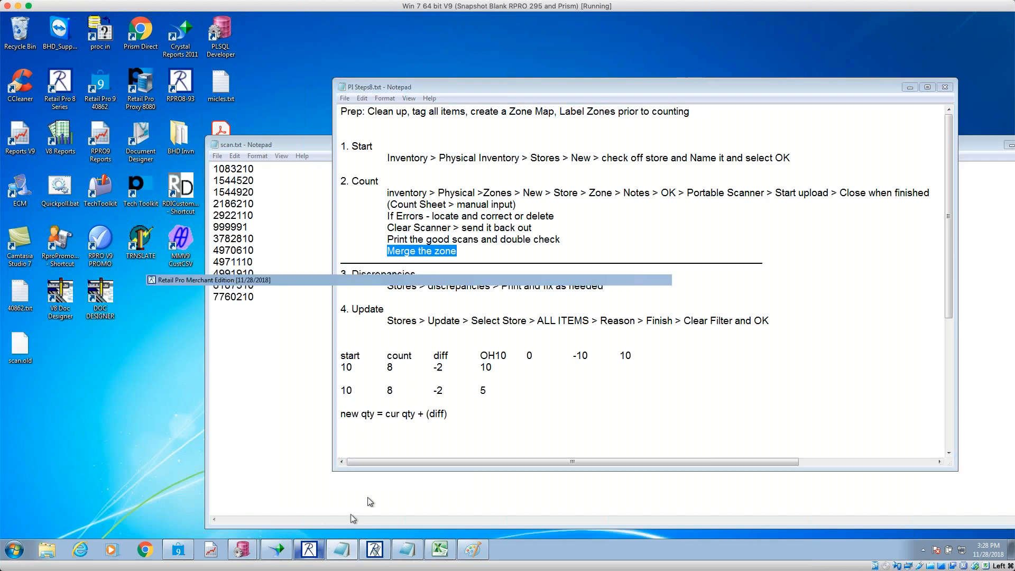
pyautogui.click(309, 550)
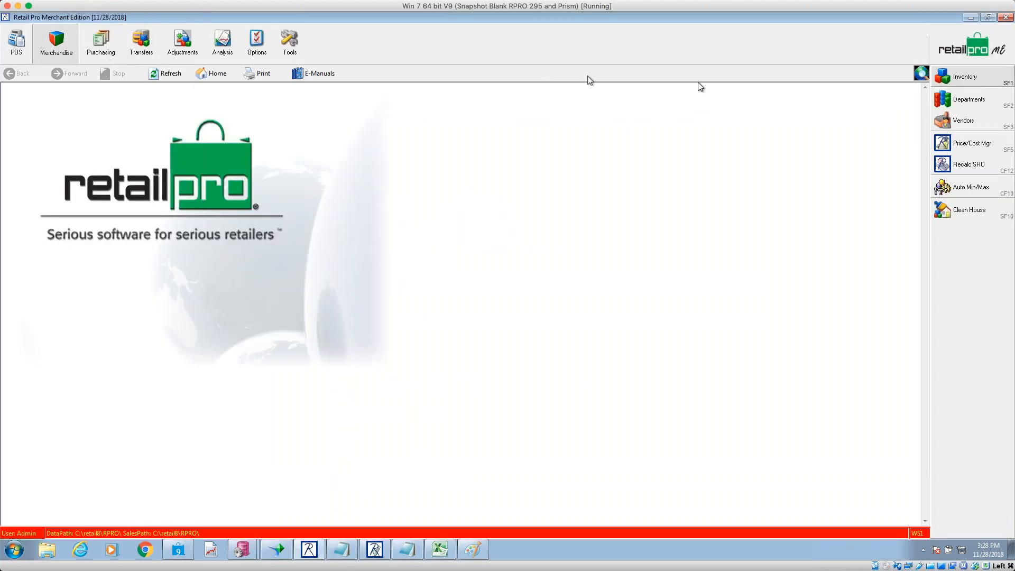
pyautogui.click(965, 77)
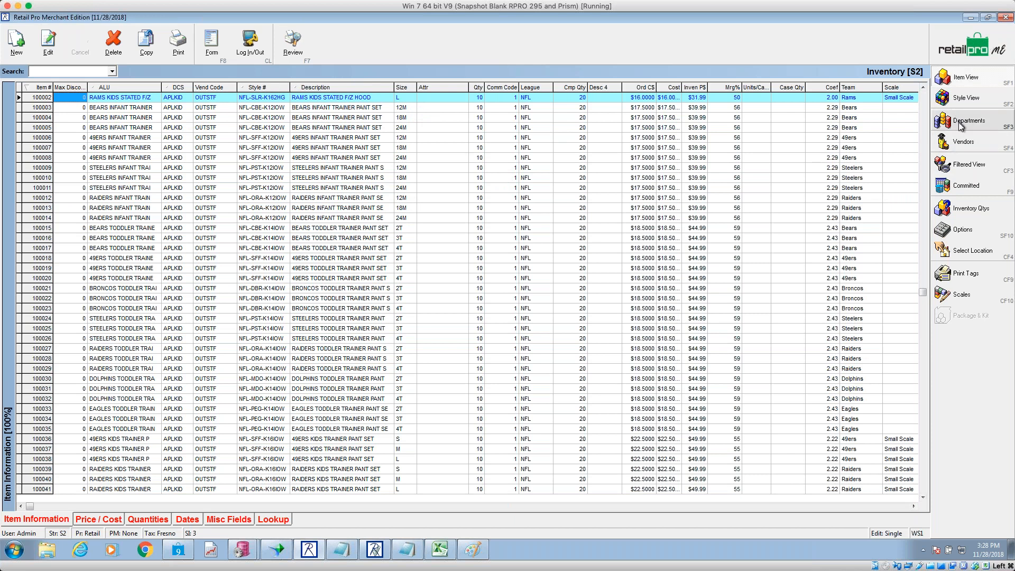
pyautogui.click(973, 165)
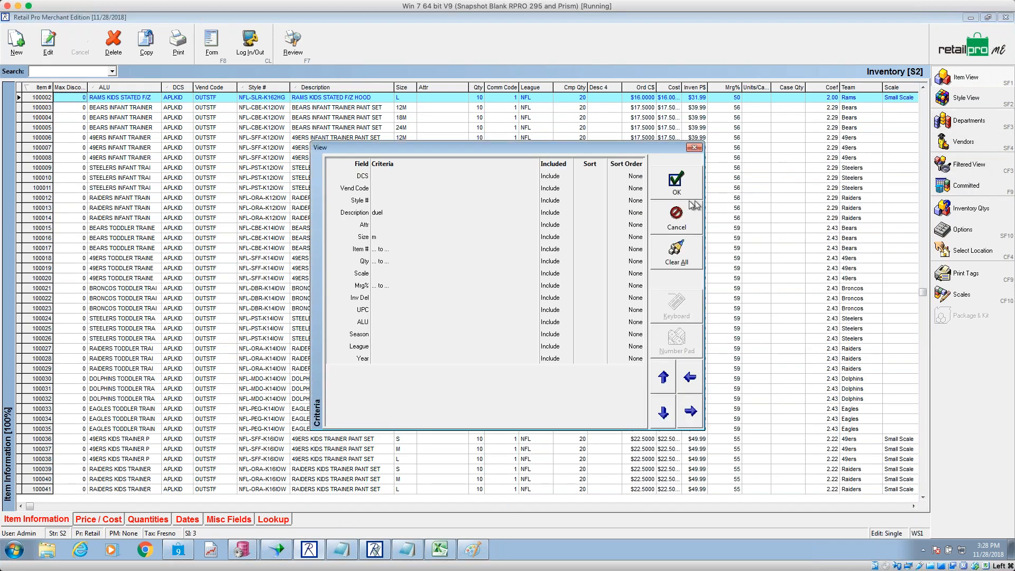
pyautogui.click(679, 184)
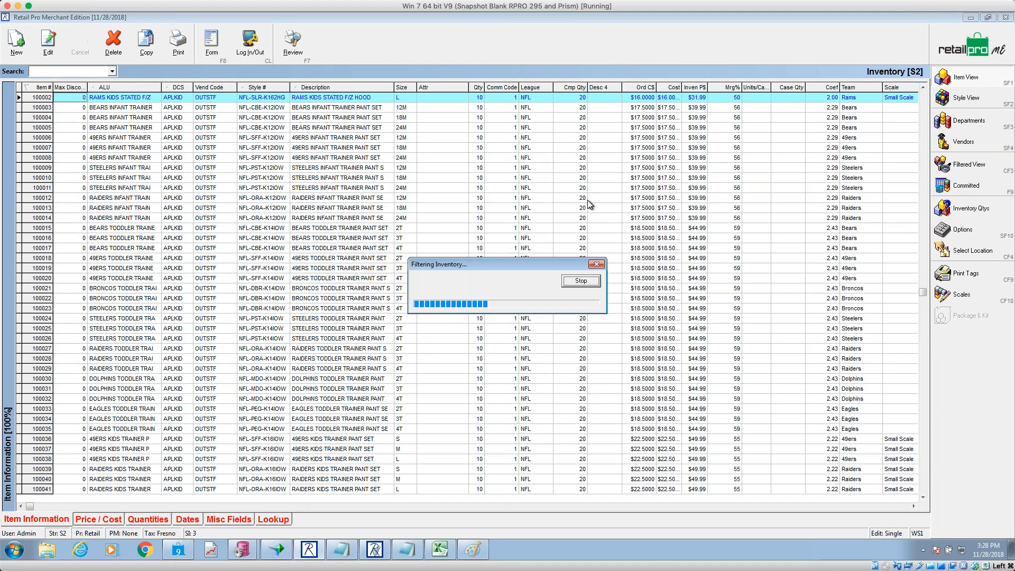
# - Preview a Count Sheet report for all listed records
pyautogui.click(212, 42)
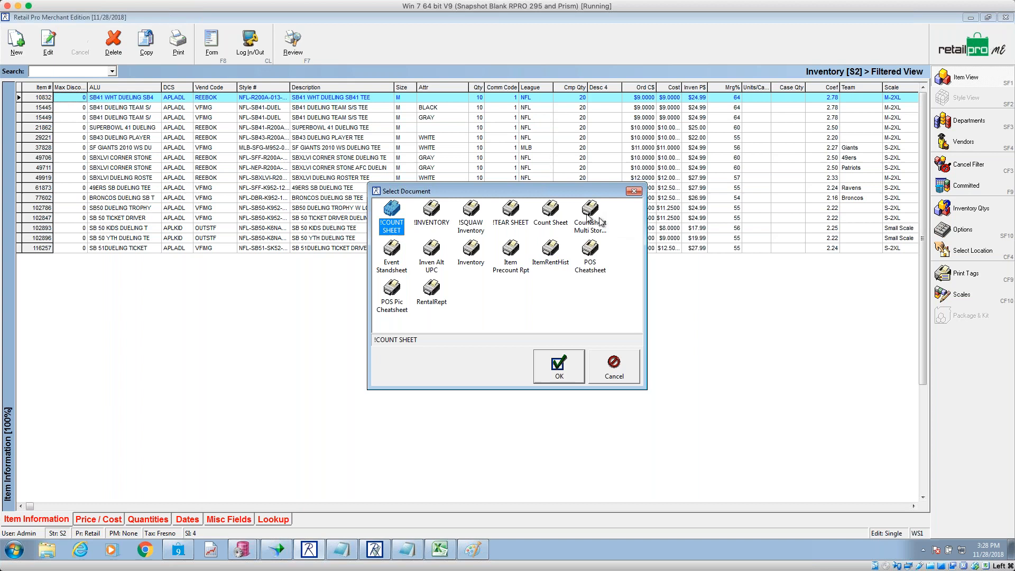
pyautogui.click(552, 213)
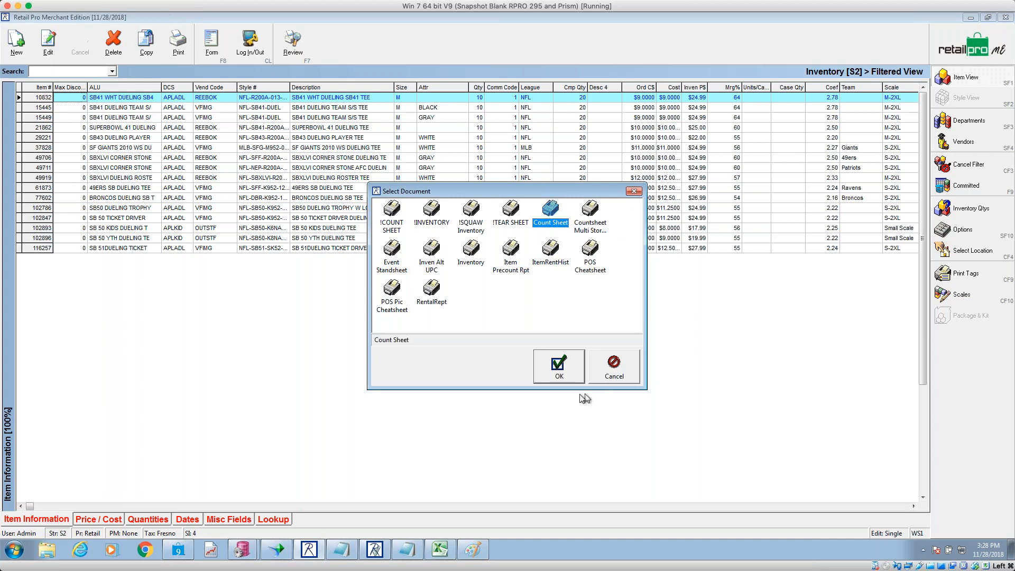
pyautogui.click(563, 365)
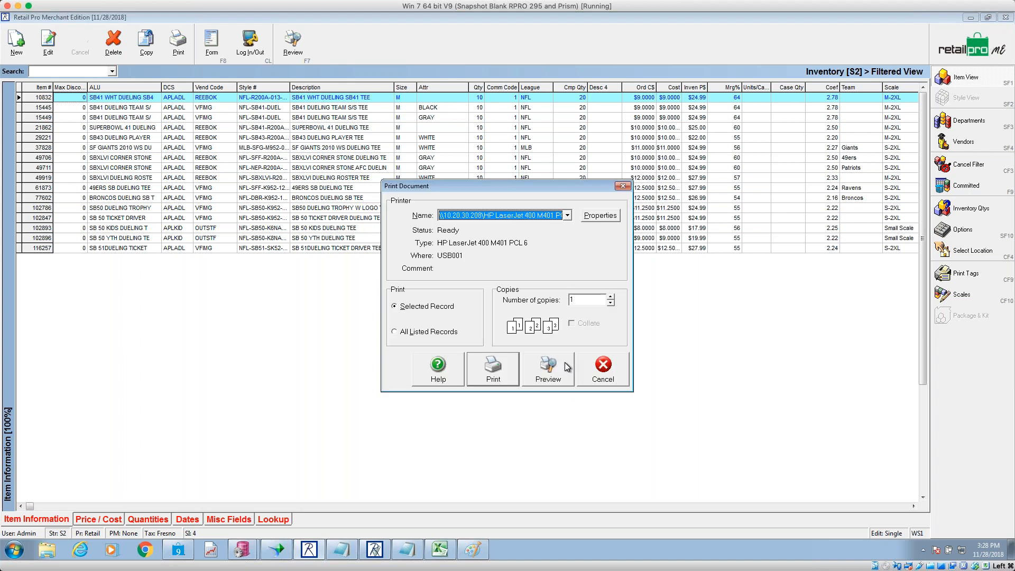
pyautogui.click(419, 335)
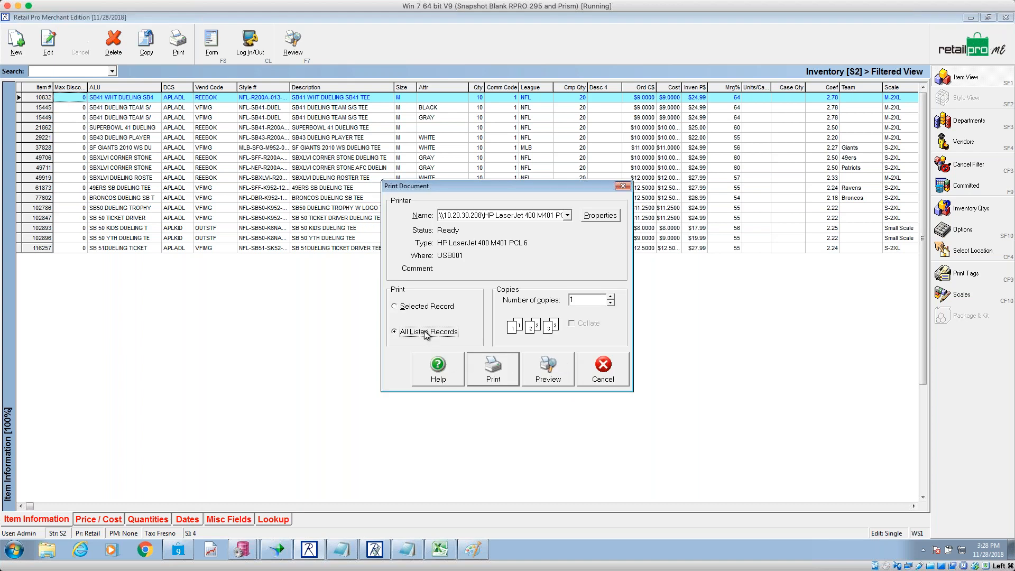
pyautogui.click(562, 376)
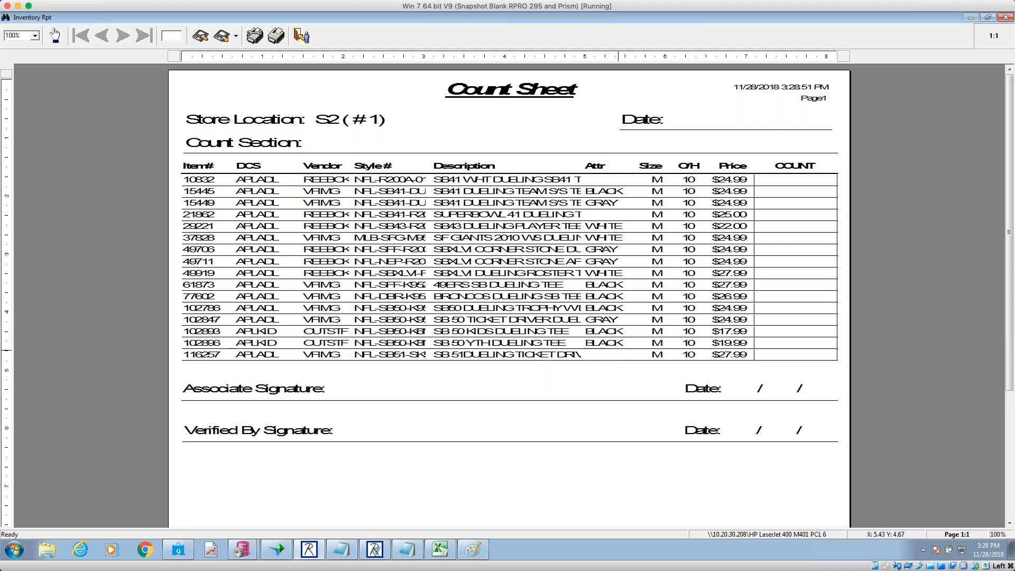
# - Close the Count Sheet preview without saving, close Inventory, and minimize Retail Pro
pyautogui.click(236, 36)
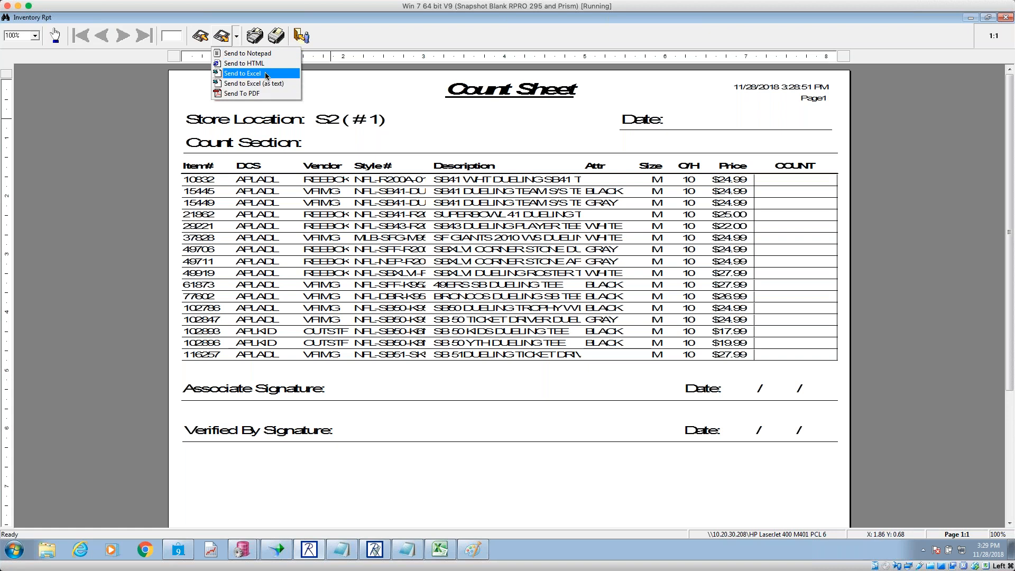
pyautogui.click(339, 83)
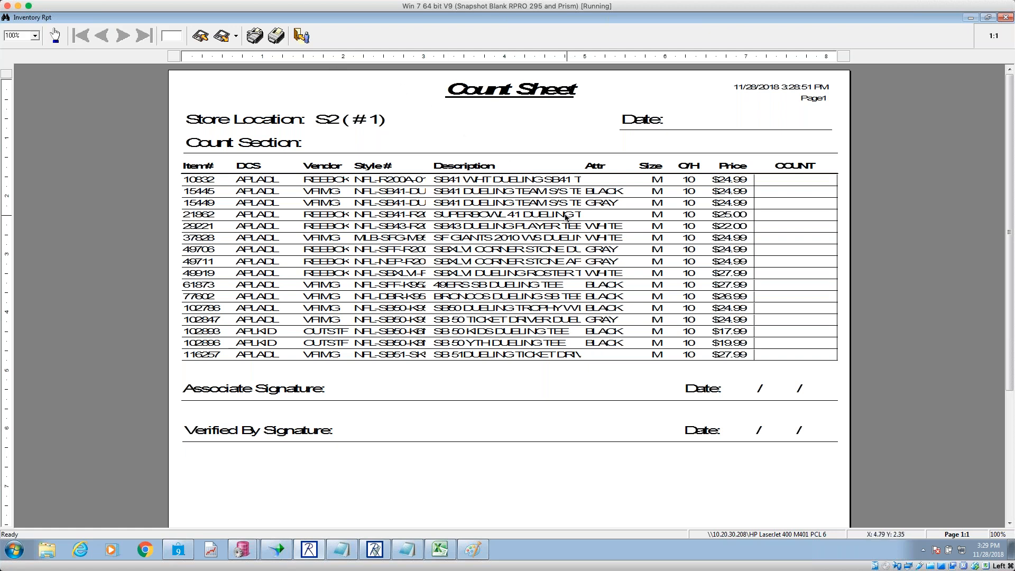
pyautogui.click(303, 38)
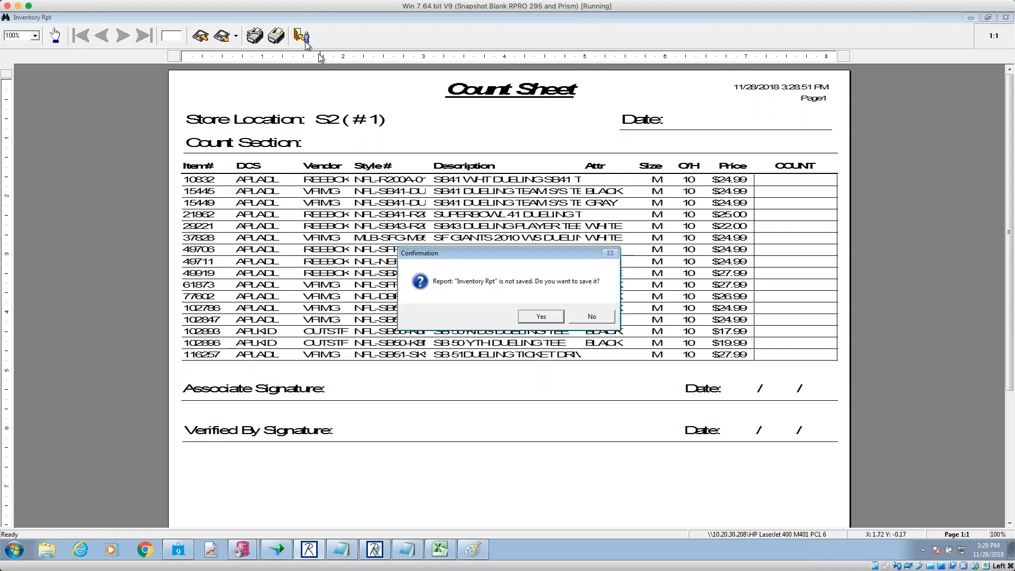
pyautogui.click(577, 318)
pyautogui.click(995, 39)
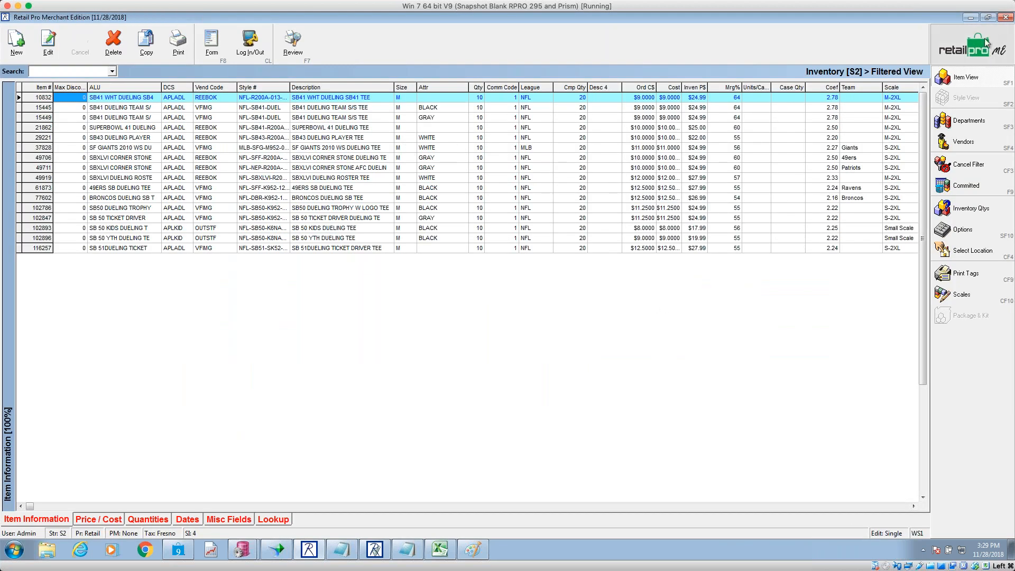
pyautogui.click(972, 18)
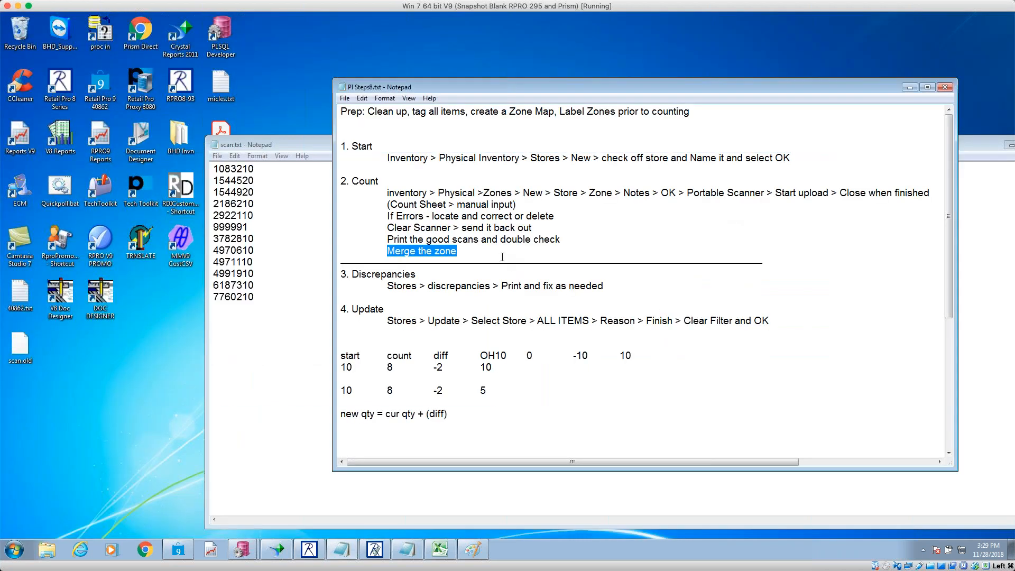
# - Restore the Physical Inventory window, then bring PI Steps8 forward and highlight its Count steps
pyautogui.click(502, 257)
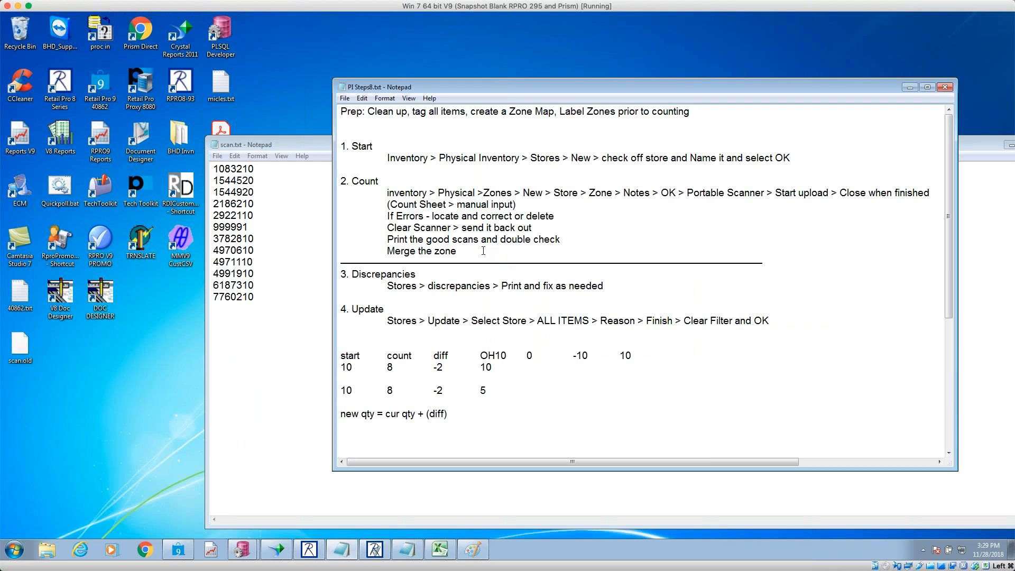
pyautogui.click(375, 550)
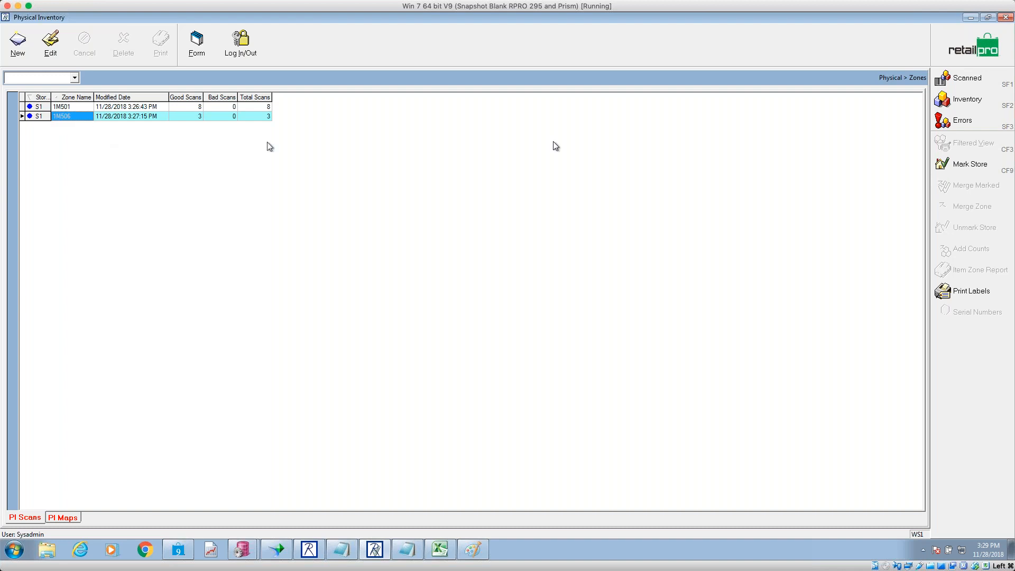
pyautogui.click(342, 549)
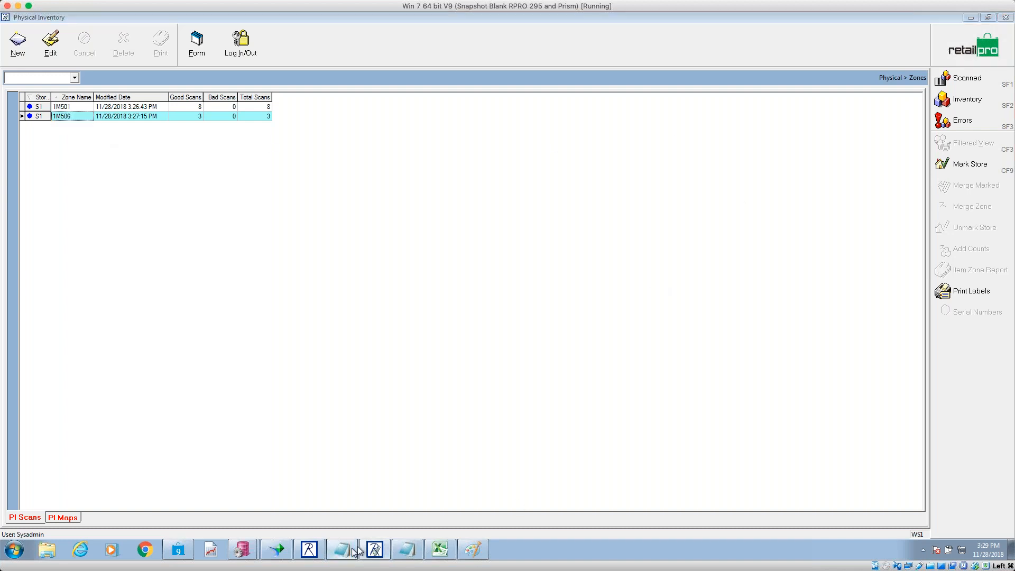
pyautogui.moveTo(771, 264); pyautogui.dragTo(337, 263)
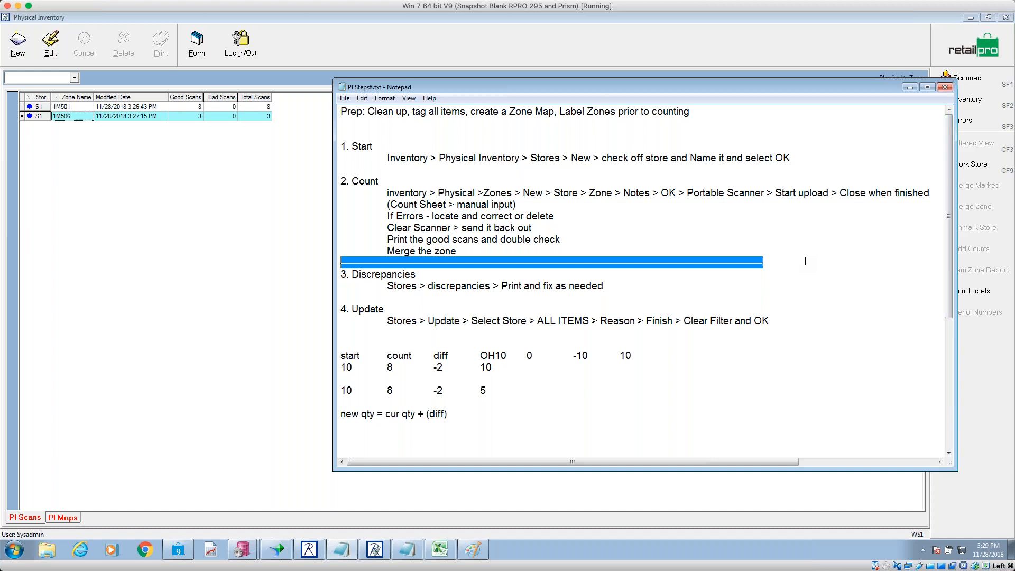
pyautogui.moveTo(641, 158); pyautogui.dragTo(515, 157)
pyautogui.moveTo(565, 249); pyautogui.dragTo(346, 188)
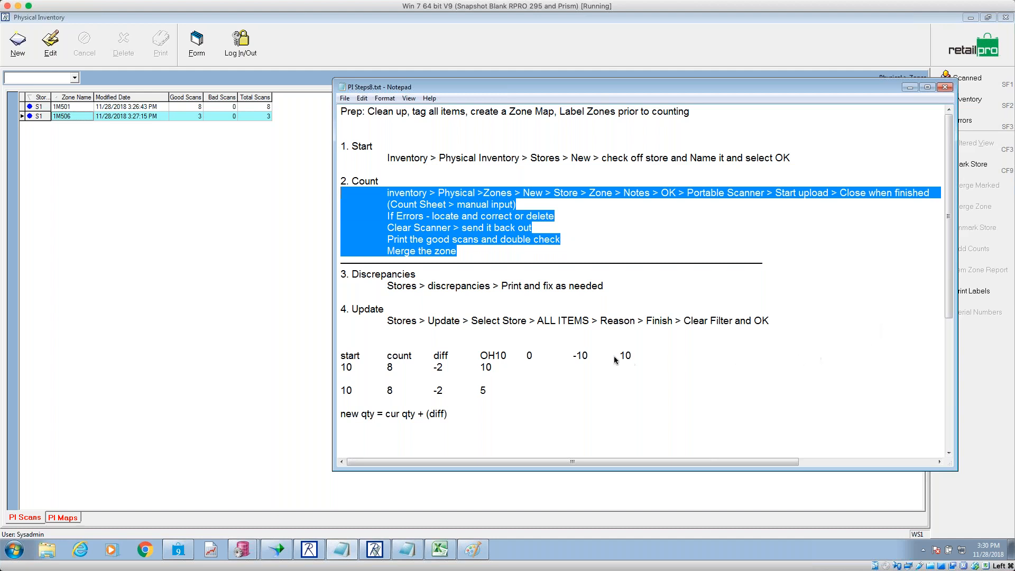
pyautogui.click(496, 356)
# - Move the 10 0 -10 10 row onto its own line and highlight its start, diff and OH values
pyautogui.press('Return')
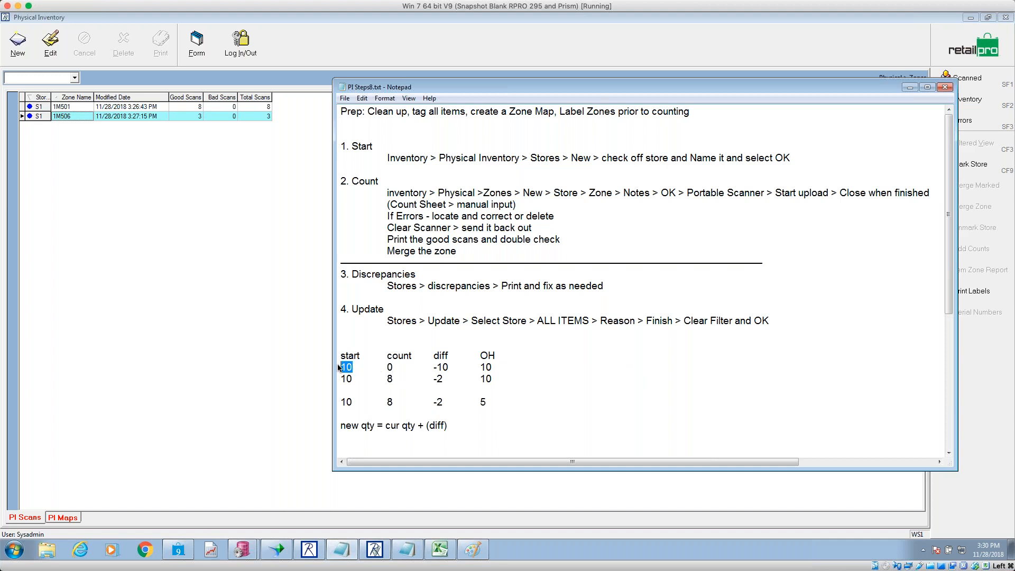
pyautogui.click(392, 367)
pyautogui.moveTo(354, 366); pyautogui.dragTo(385, 367)
pyautogui.click(393, 367)
pyautogui.moveTo(450, 367); pyautogui.dragTo(418, 369)
pyautogui.click(492, 368)
pyautogui.moveTo(493, 368); pyautogui.dragTo(471, 370)
# - Highlight the count 8, diff -2 and OH 5 in the 10 8 -2 5 example row
pyautogui.moveTo(400, 379); pyautogui.dragTo(382, 382)
pyautogui.moveTo(445, 380); pyautogui.dragTo(428, 380)
pyautogui.moveTo(498, 401); pyautogui.dragTo(474, 403)
pyautogui.moveTo(507, 405); pyautogui.dragTo(339, 406)
pyautogui.click(361, 407)
pyautogui.click(392, 403)
pyautogui.moveTo(446, 402); pyautogui.dragTo(427, 404)
# - Highlight the new qty formula and relate OH 10 plus diff -2 to the result 5
pyautogui.moveTo(375, 426); pyautogui.dragTo(331, 427)
pyautogui.moveTo(493, 378); pyautogui.dragTo(481, 378)
pyautogui.moveTo(495, 379); pyautogui.dragTo(385, 379)
pyautogui.moveTo(487, 403); pyautogui.dragTo(433, 403)
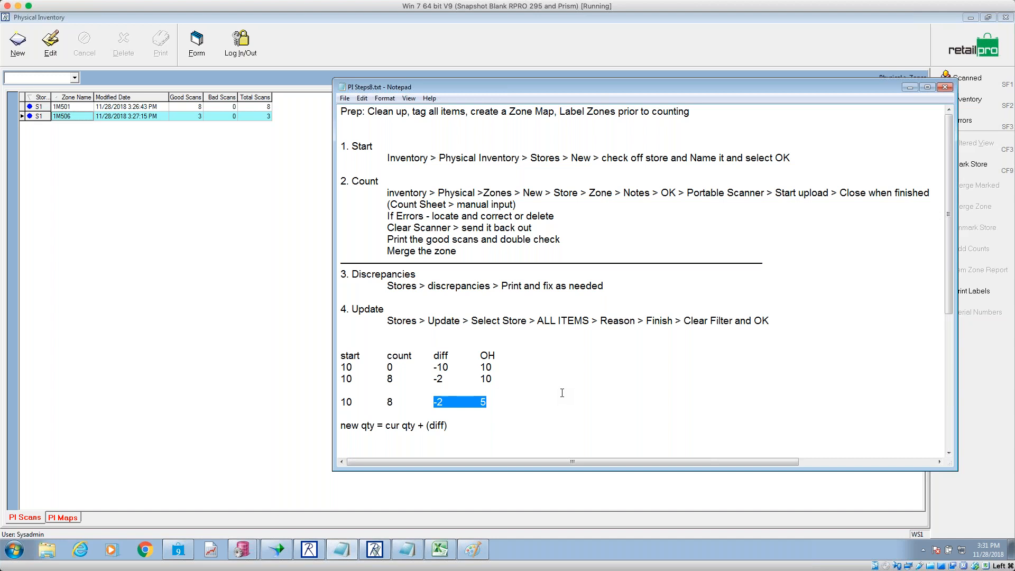
pyautogui.scroll(-1, 561, 393)
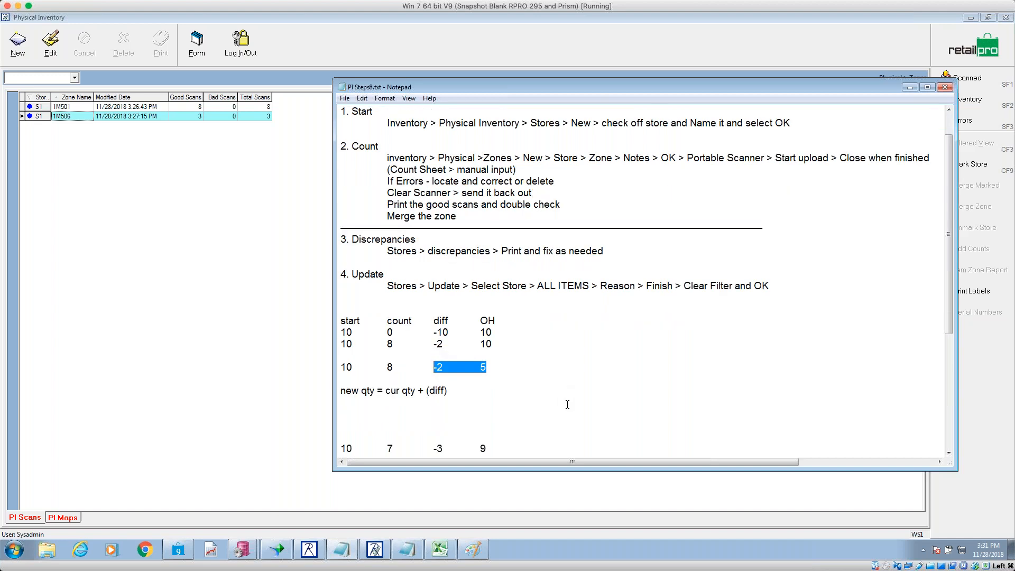
pyautogui.moveTo(951, 309); pyautogui.dragTo(951, 343)
pyautogui.click(403, 369)
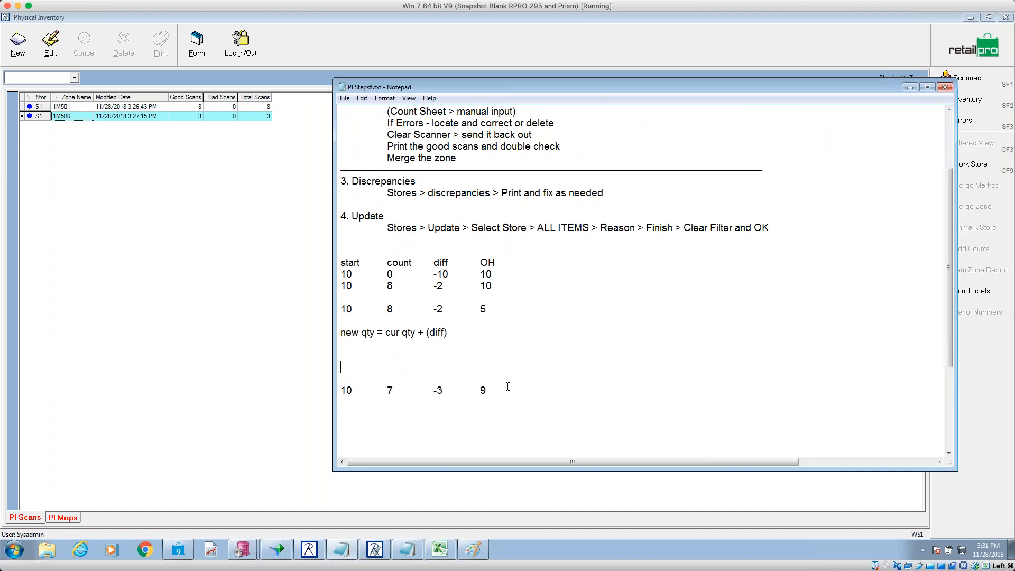
pyautogui.moveTo(494, 395); pyautogui.dragTo(300, 394)
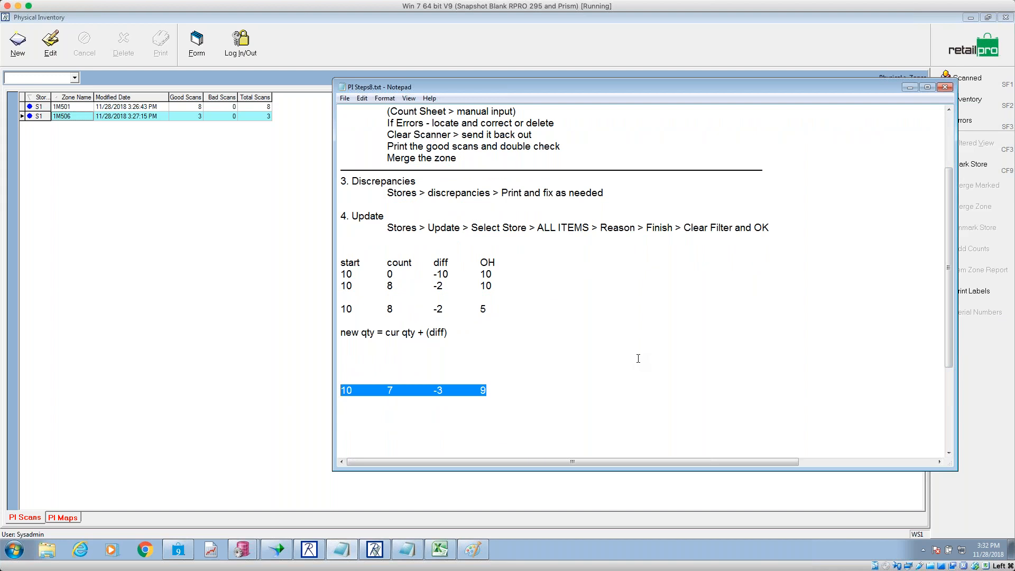
pyautogui.moveTo(494, 286); pyautogui.dragTo(333, 289)
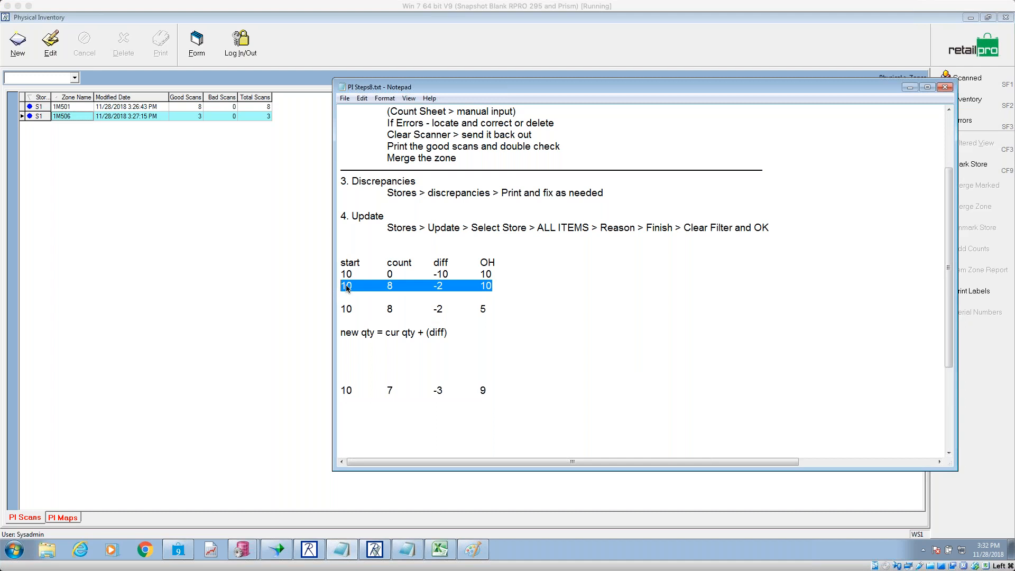
pyautogui.moveTo(488, 391); pyautogui.dragTo(478, 391)
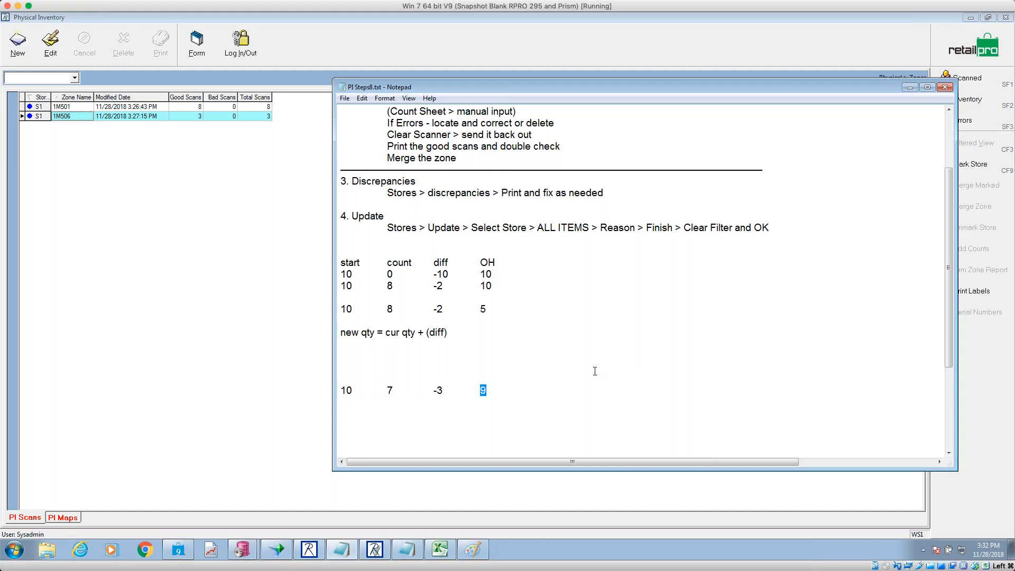
pyautogui.moveTo(353, 390); pyautogui.dragTo(341, 390)
pyautogui.click(406, 390)
pyautogui.hotkey('shift', 'Left')
pyautogui.moveTo(446, 390); pyautogui.dragTo(433, 390)
pyautogui.moveTo(496, 392); pyautogui.dragTo(476, 390)
pyautogui.moveTo(948, 222); pyautogui.dragTo(953, 162)
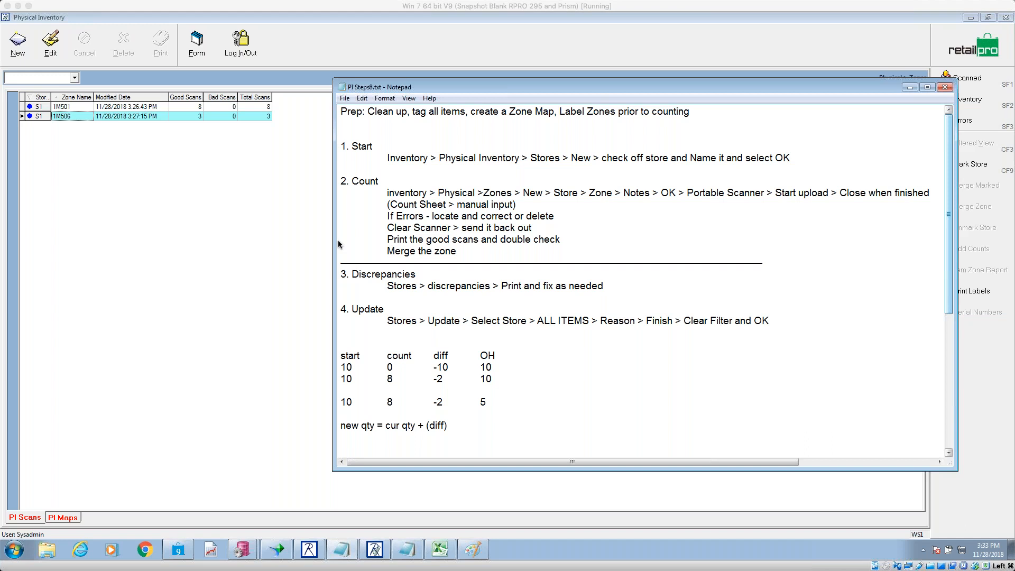
pyautogui.click(214, 211)
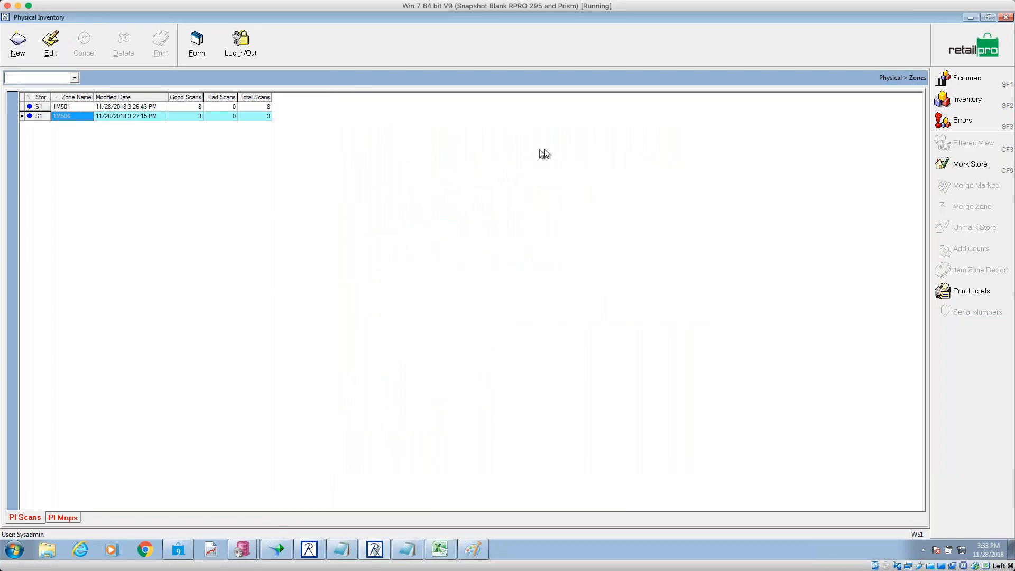
# - Open the Store S1 inventory items from the physical inventory stores list
pyautogui.click(119, 107)
pyautogui.click(119, 116)
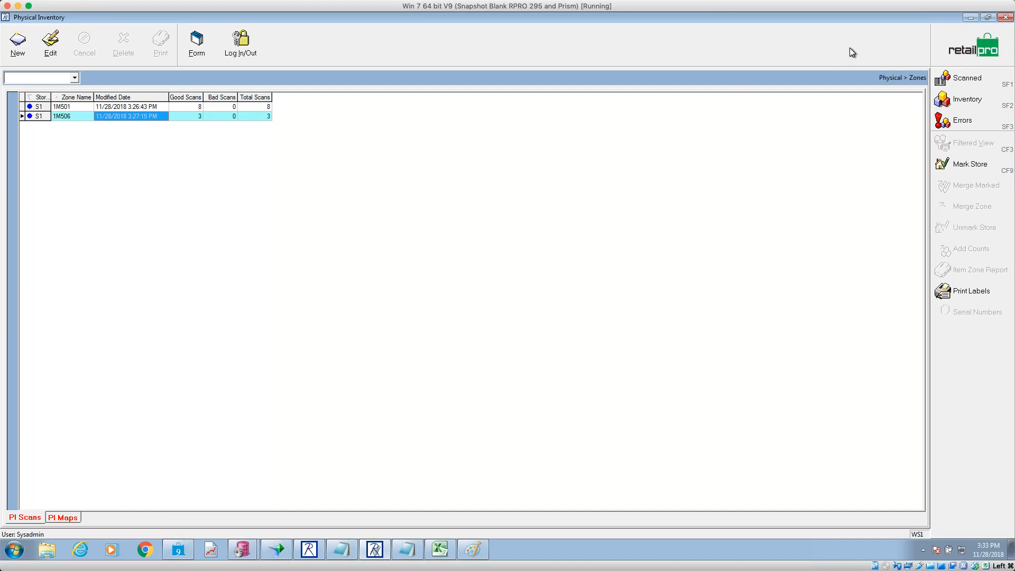
pyautogui.click(974, 56)
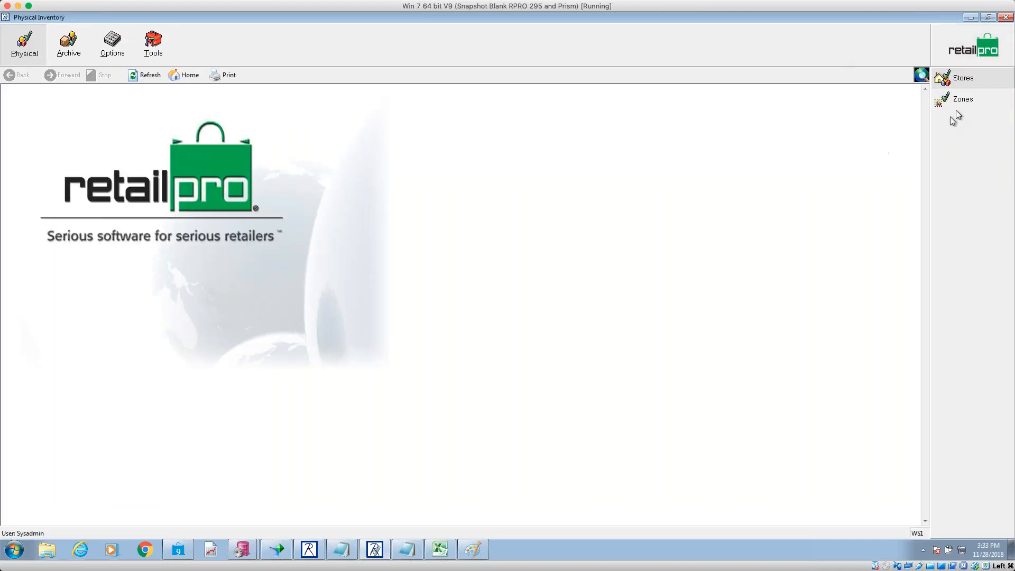
pyautogui.click(968, 80)
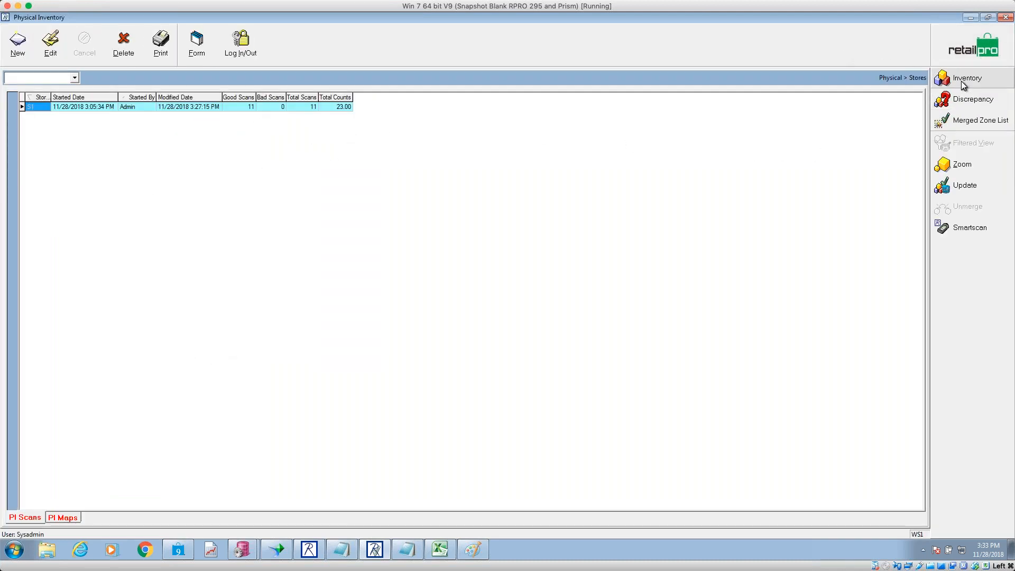
pyautogui.click(965, 83)
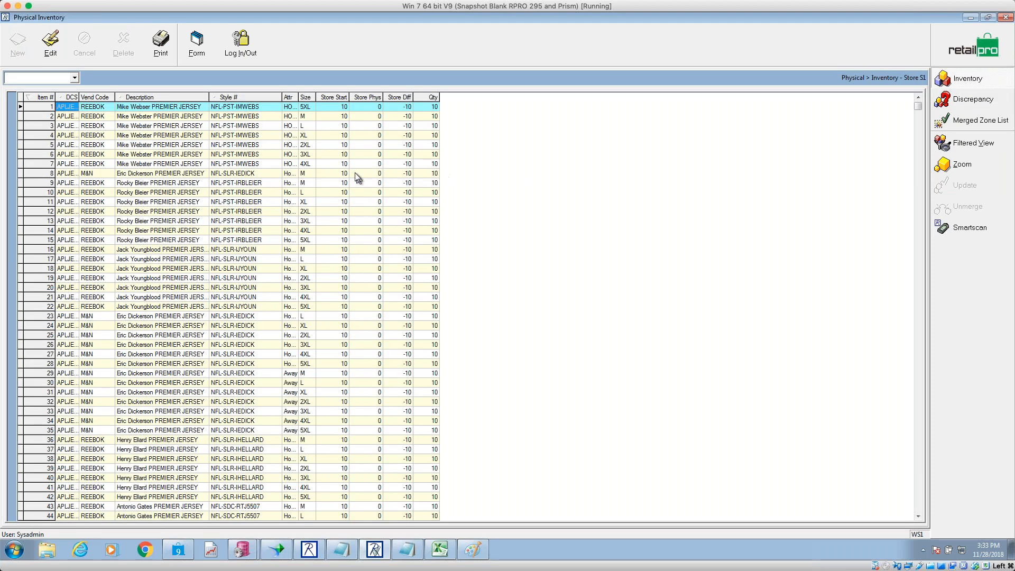
# - Review the Store Start and Qty columns, then select item 6's Store Phys cell
pyautogui.click(343, 136)
pyautogui.click(431, 135)
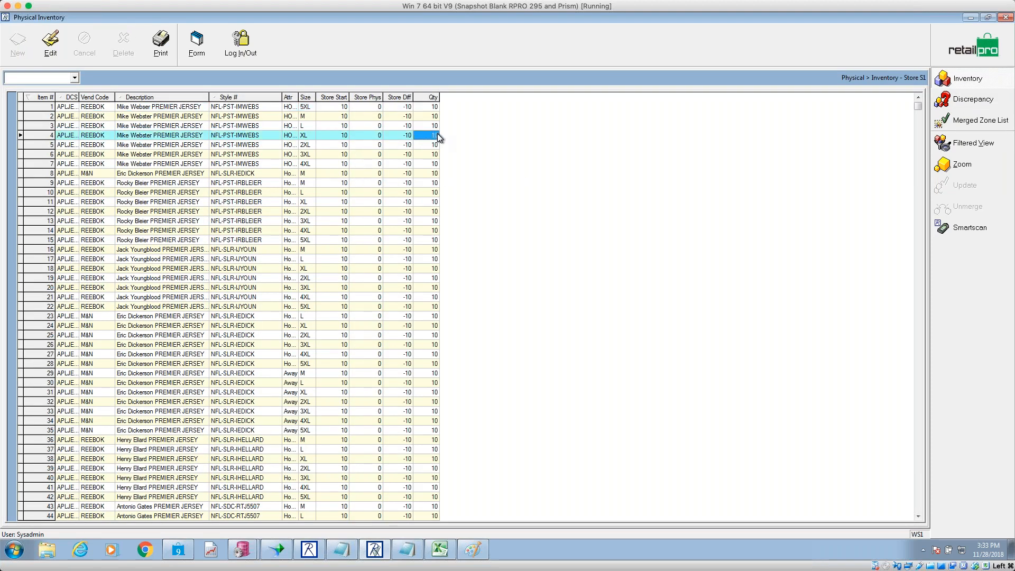
pyautogui.click(343, 136)
pyautogui.moveTo(335, 108); pyautogui.dragTo(338, 273)
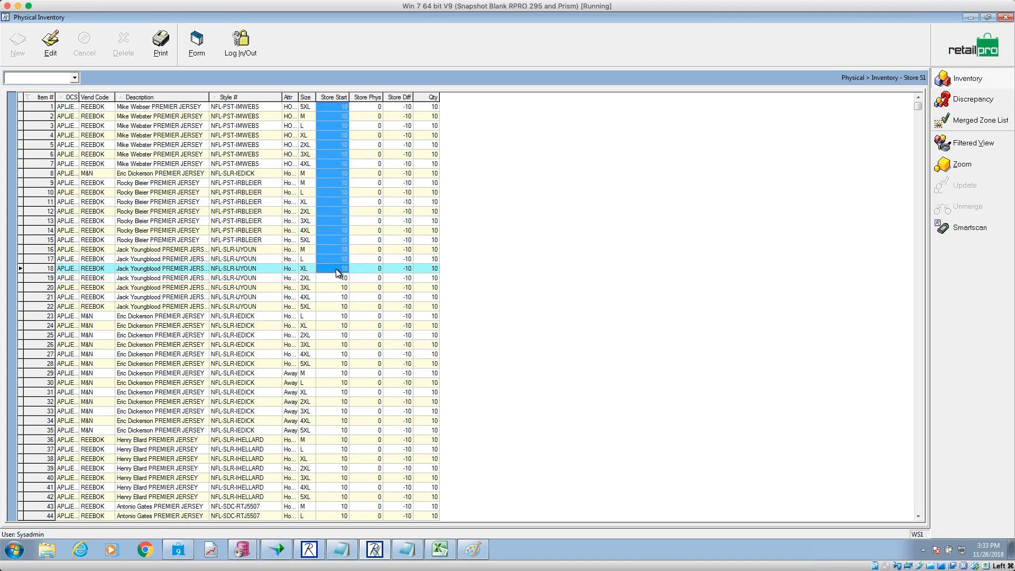
pyautogui.click(432, 185)
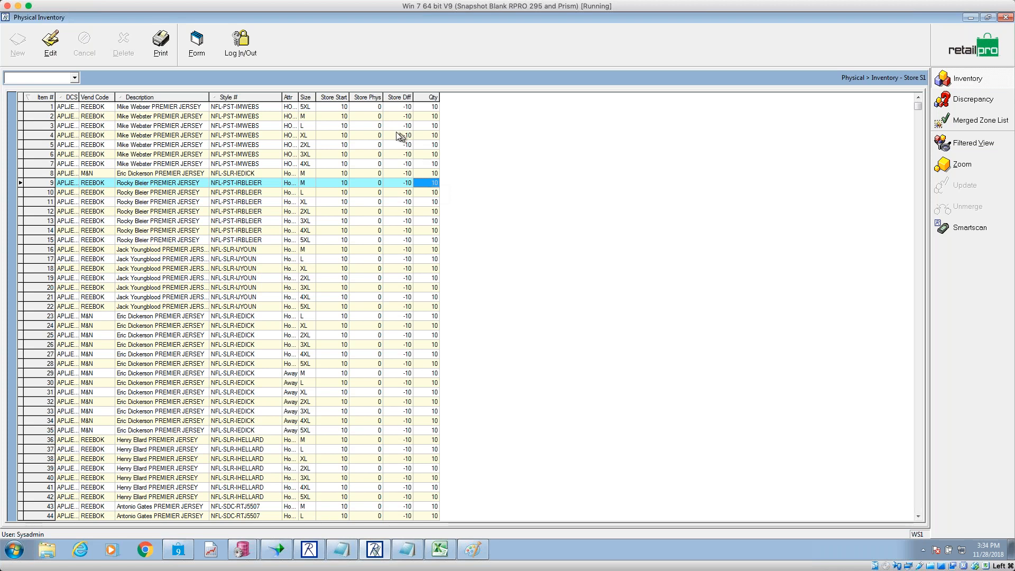
pyautogui.click(373, 158)
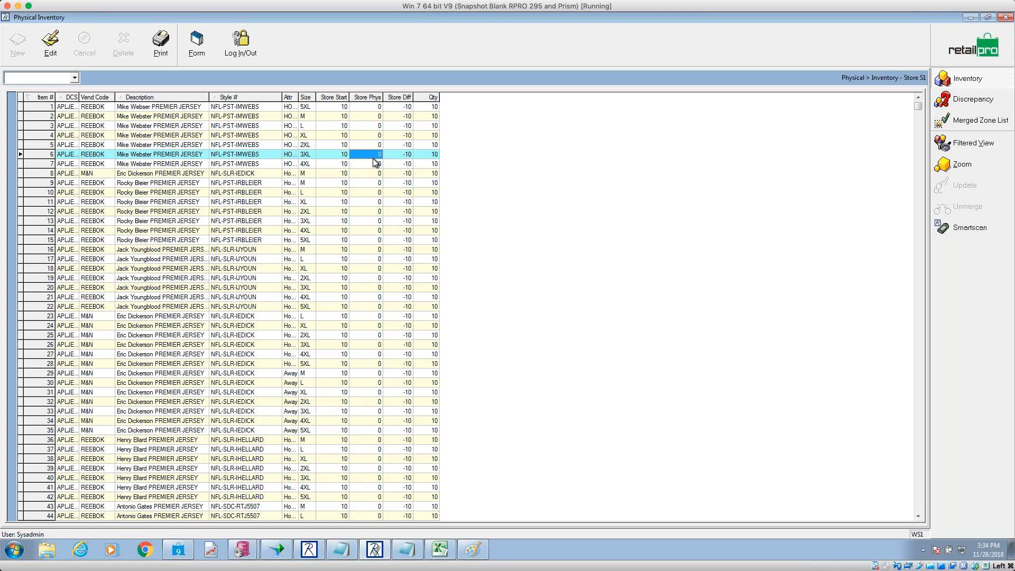
# - Enter a physical count of 15 for item 6 and save the correction
pyautogui.click(50, 43)
pyautogui.write('15')
pyautogui.press('Return')
pyautogui.click(400, 155)
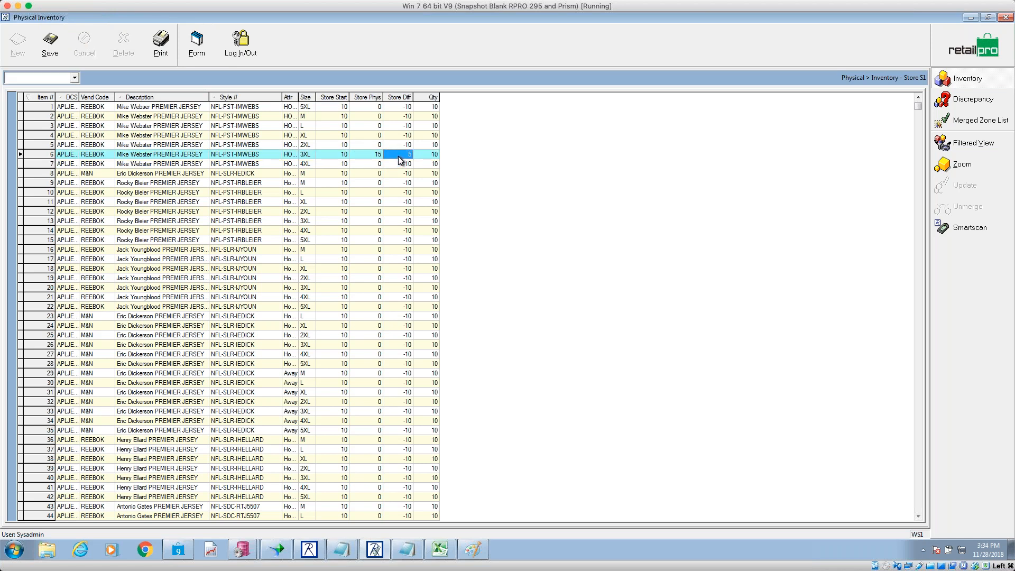
pyautogui.click(425, 155)
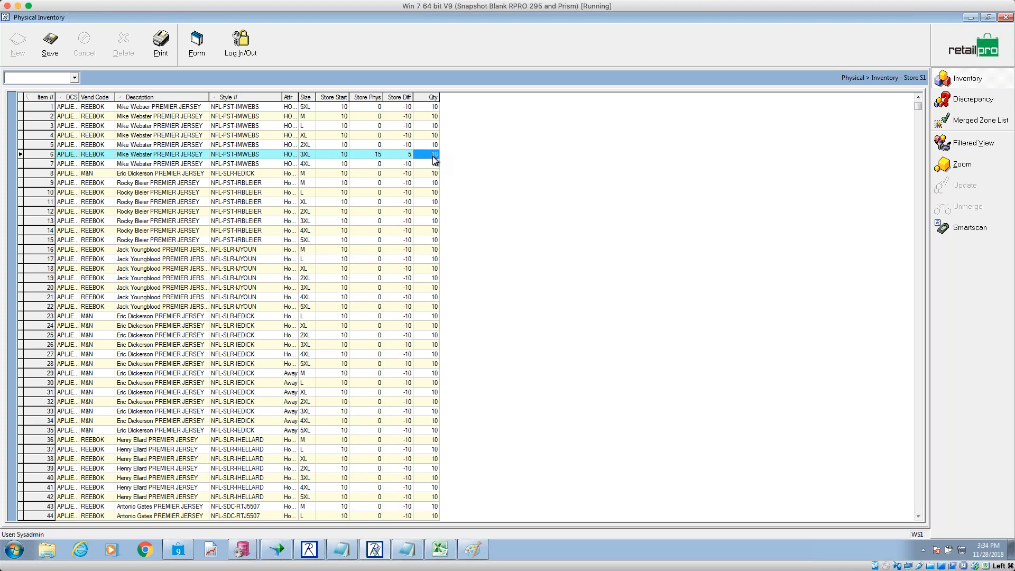
pyautogui.click(51, 45)
# - Return to the stores list, mark the Discrepancies step in the notes, and open Store S1's discrepancies
pyautogui.click(950, 50)
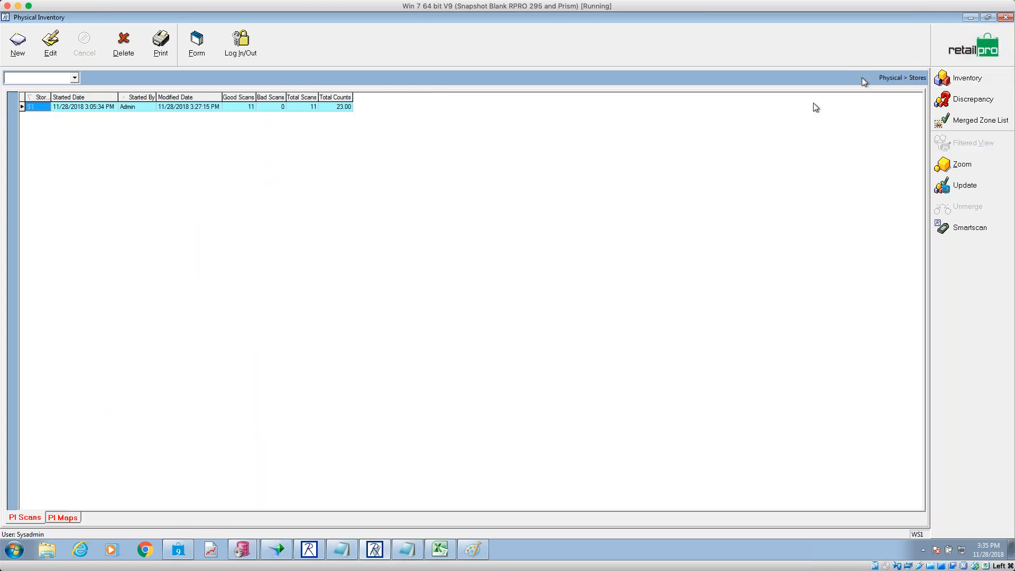
pyautogui.click(352, 552)
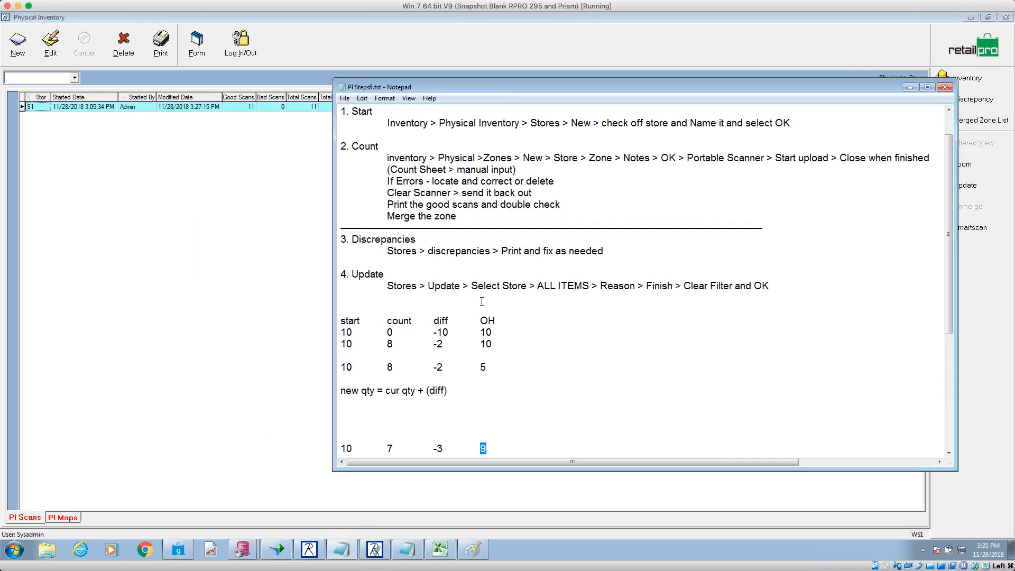
pyautogui.moveTo(605, 251); pyautogui.dragTo(316, 239)
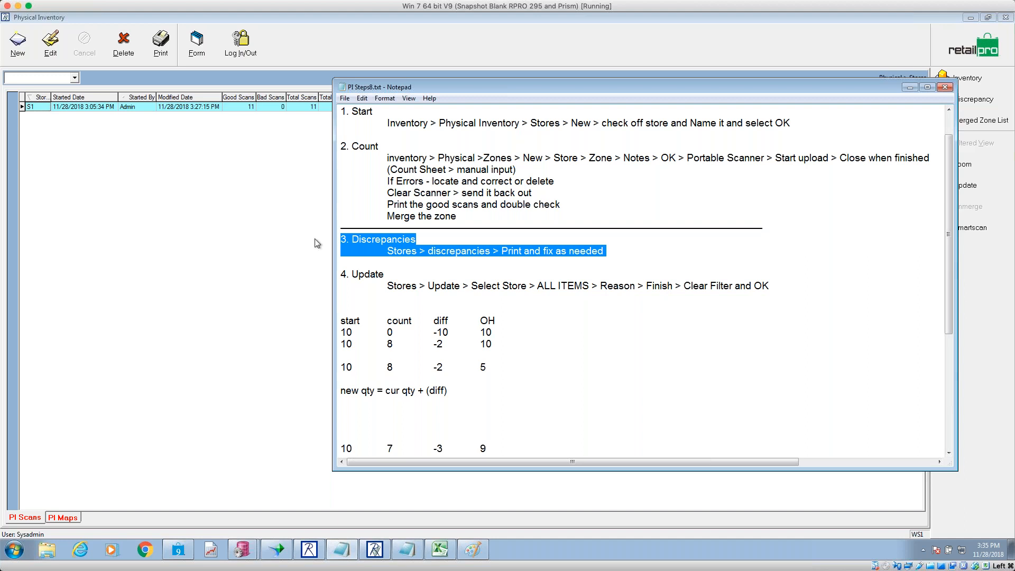
pyautogui.click(407, 33)
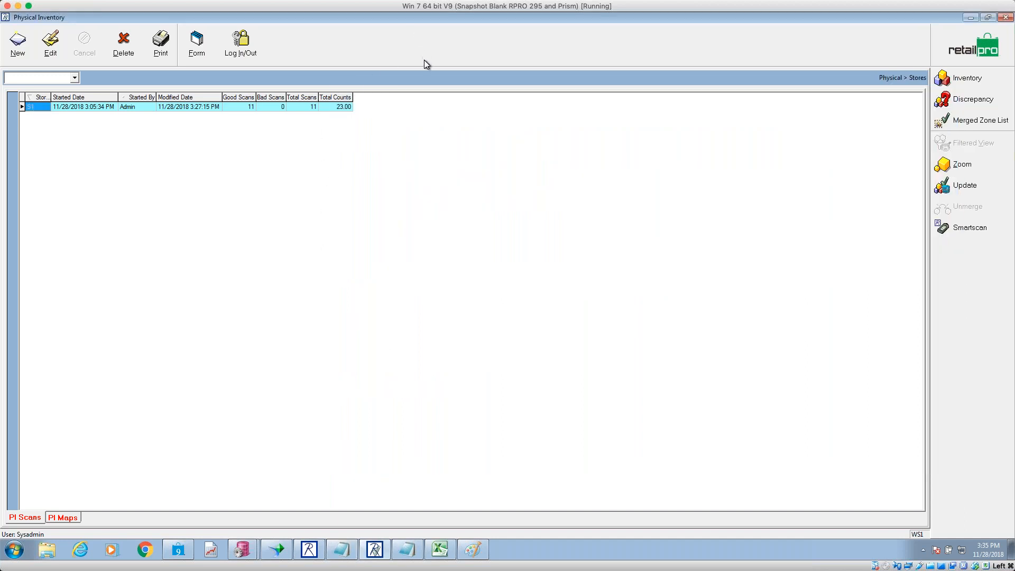
pyautogui.click(978, 100)
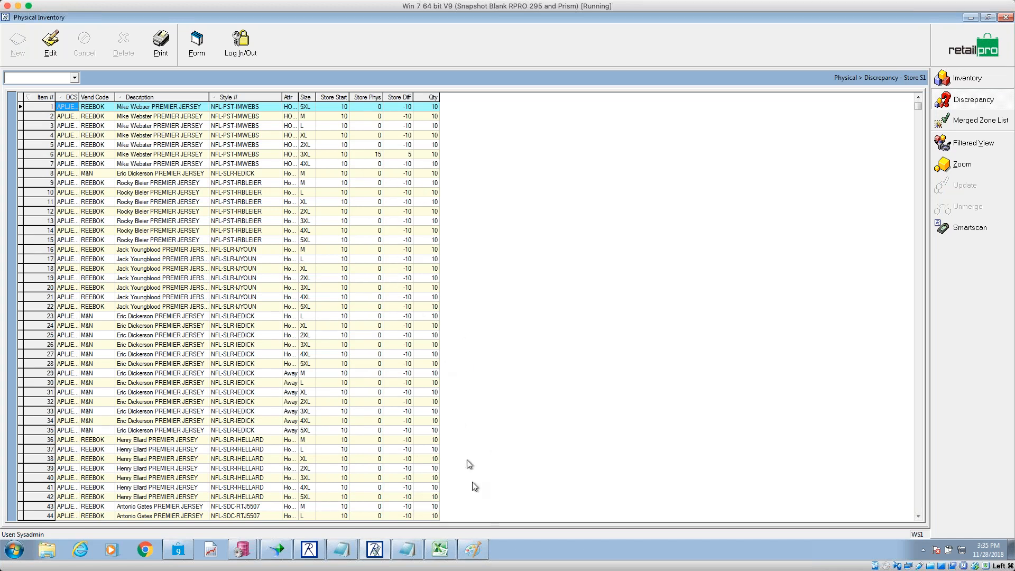
# - Start a new blank Paint picture, discarding the old table sketch
pyautogui.click(472, 550)
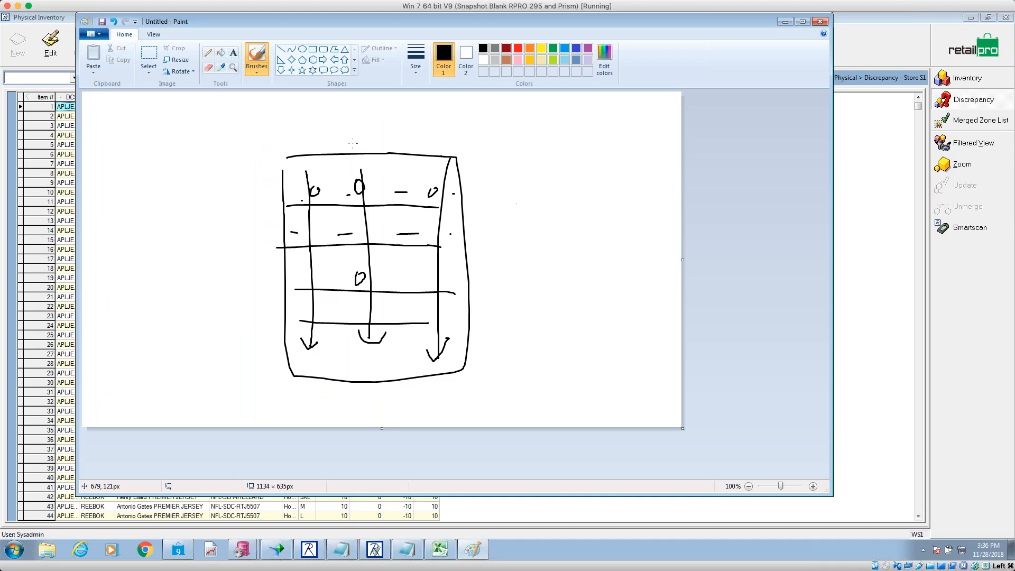
pyautogui.click(97, 35)
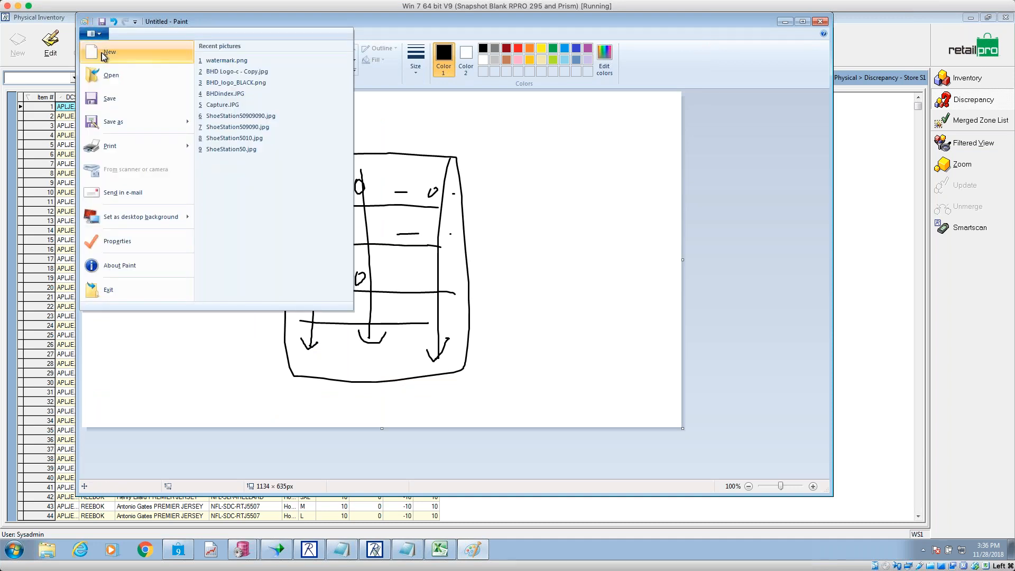
pyautogui.click(106, 53)
pyautogui.click(474, 260)
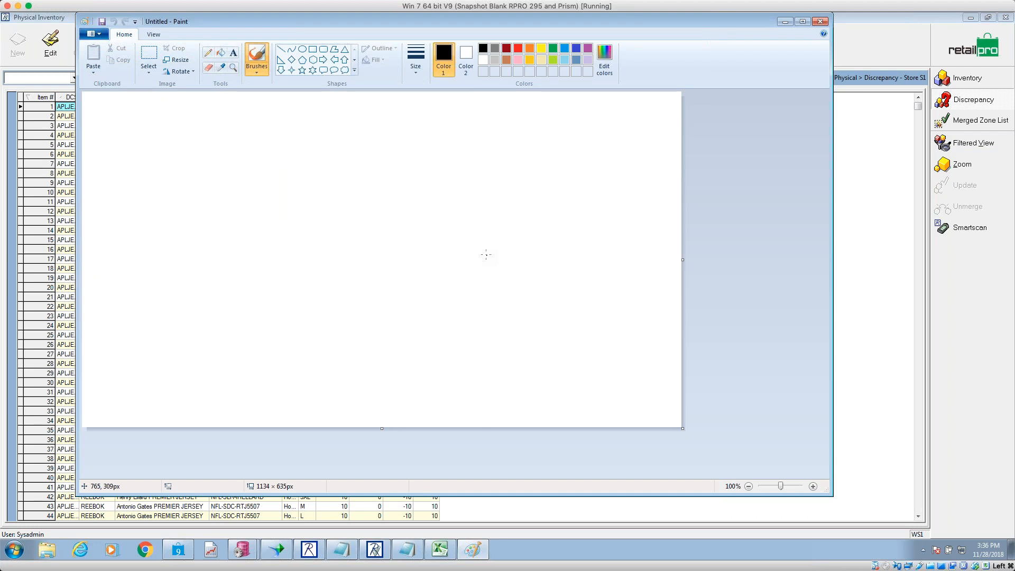
# - Draw a large lettered wedge circle, a smaller circle beside it, and arrows pointing at both
pyautogui.moveTo(333, 147)
pyautogui.mouseDown()
pyautogui.moveTo(265, 134)
pyautogui.moveTo(169, 250)
pyautogui.moveTo(264, 329)
pyautogui.moveTo(354, 294)
pyautogui.moveTo(374, 198)
pyautogui.moveTo(339, 148)
pyautogui.moveTo(324, 146)
pyautogui.mouseUp()
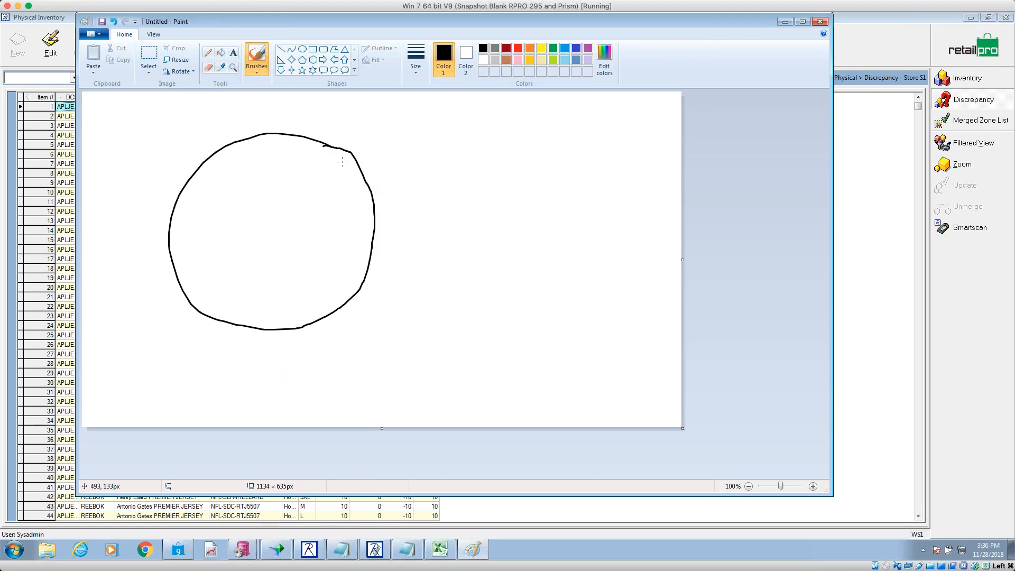
pyautogui.moveTo(349, 161)
pyautogui.mouseDown()
pyautogui.moveTo(266, 222)
pyautogui.moveTo(294, 261)
pyautogui.mouseUp()
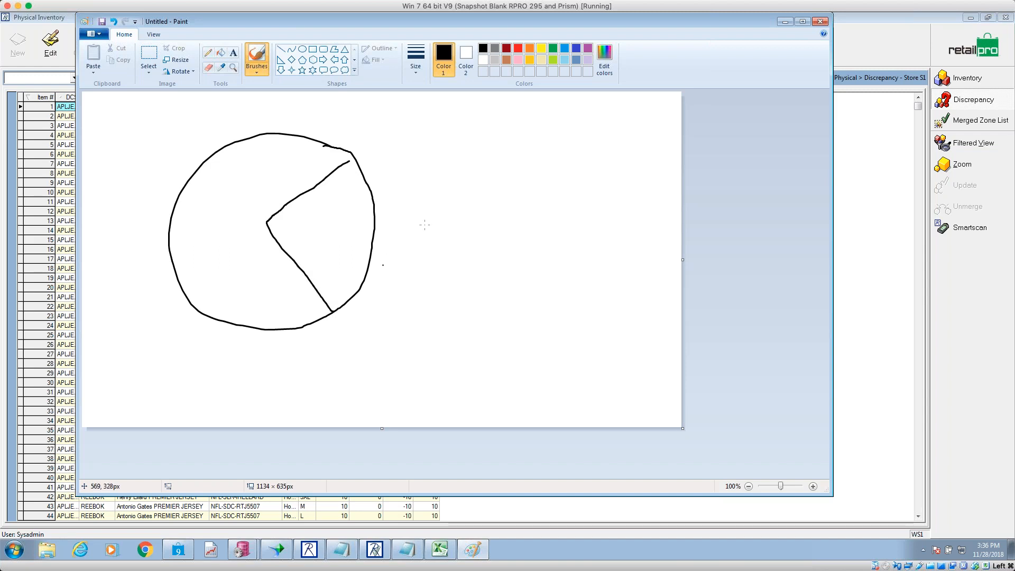
pyautogui.moveTo(302, 218); pyautogui.dragTo(311, 245)
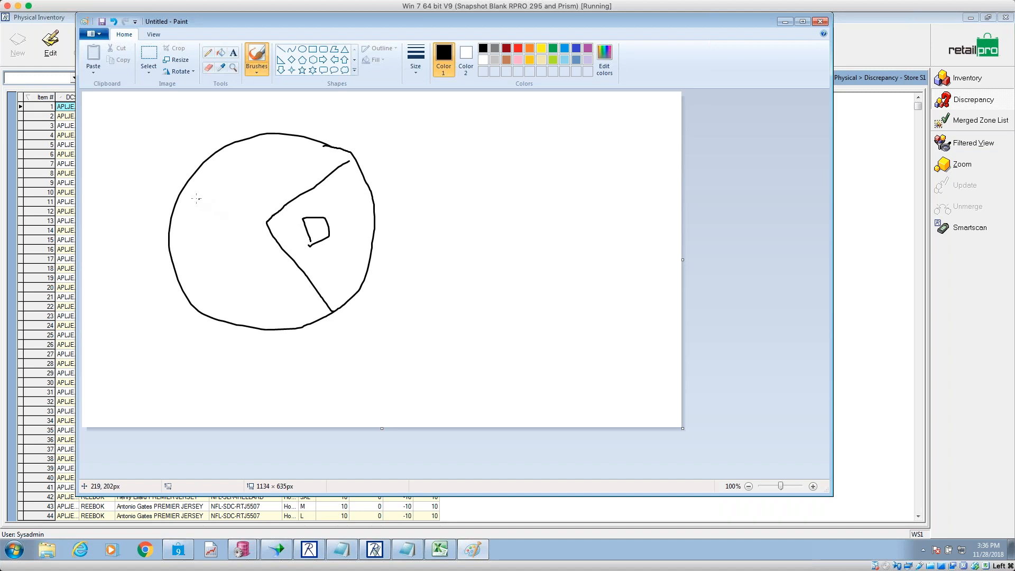
pyautogui.moveTo(212, 206)
pyautogui.mouseDown()
pyautogui.moveTo(227, 241)
pyautogui.moveTo(202, 231)
pyautogui.moveTo(239, 227)
pyautogui.moveTo(237, 251)
pyautogui.mouseUp()
pyautogui.moveTo(556, 180)
pyautogui.mouseDown()
pyautogui.moveTo(523, 174)
pyautogui.moveTo(481, 246)
pyautogui.moveTo(525, 259)
pyautogui.moveTo(574, 214)
pyautogui.moveTo(554, 180)
pyautogui.mouseUp()
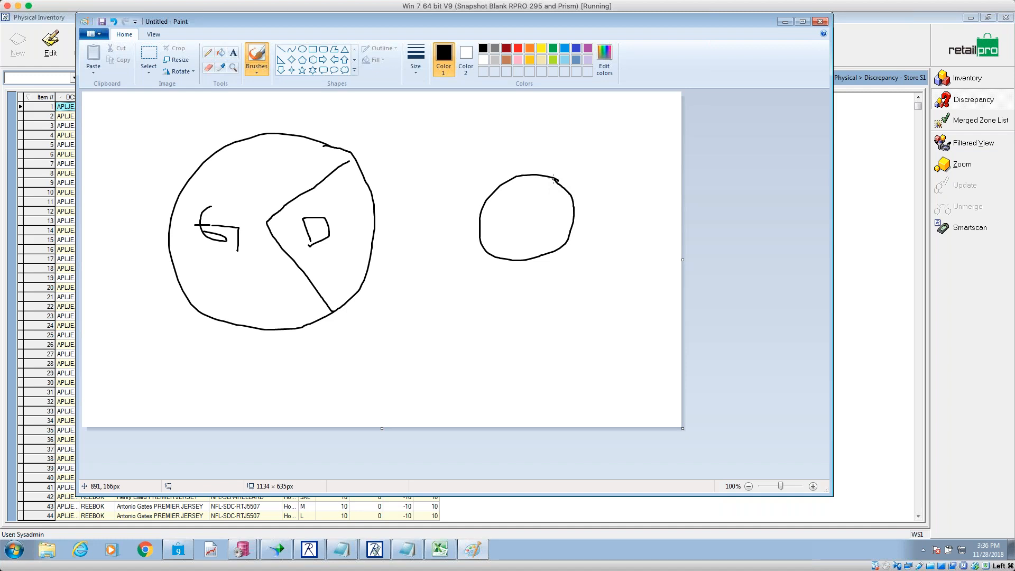
pyautogui.moveTo(375, 117); pyautogui.dragTo(350, 139)
pyautogui.moveTo(498, 145); pyautogui.dragTo(512, 165)
# - With Paint minimized, preview the Store S1 differences using the BHD Store - Dept by Item layout
pyautogui.click(783, 22)
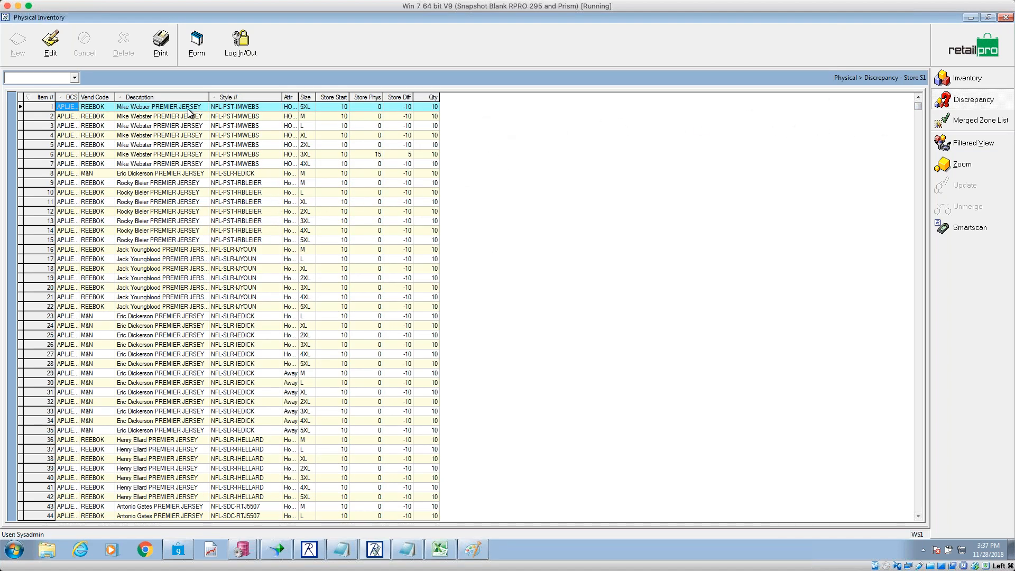
pyautogui.click(161, 43)
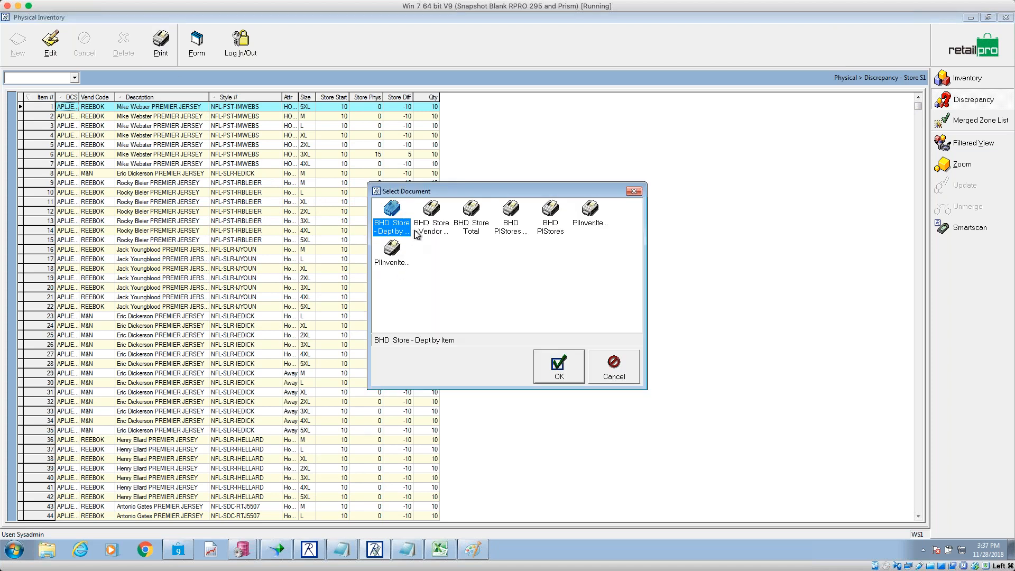
pyautogui.click(428, 232)
pyautogui.click(477, 232)
pyautogui.click(513, 233)
pyautogui.click(472, 234)
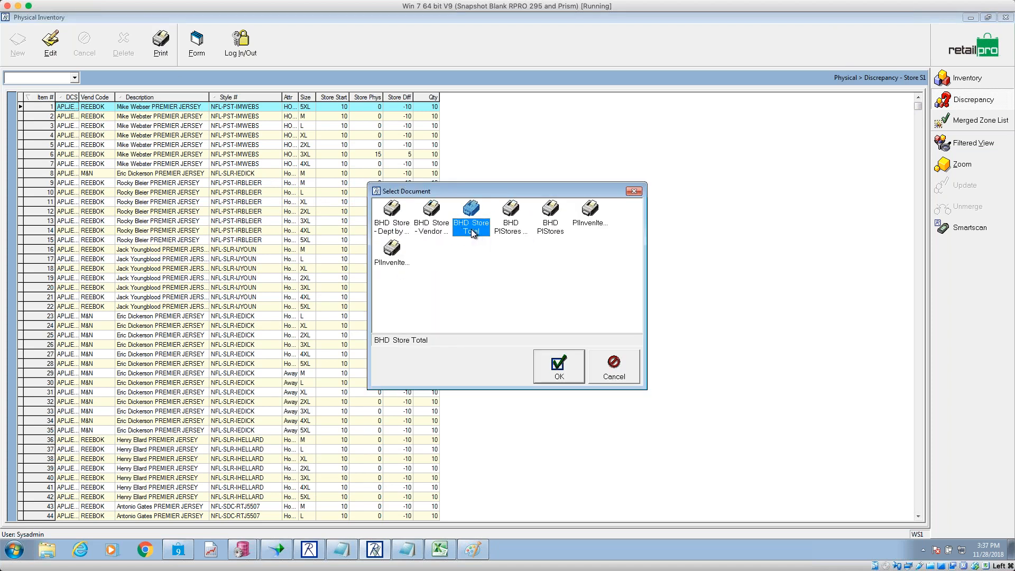
pyautogui.click(401, 232)
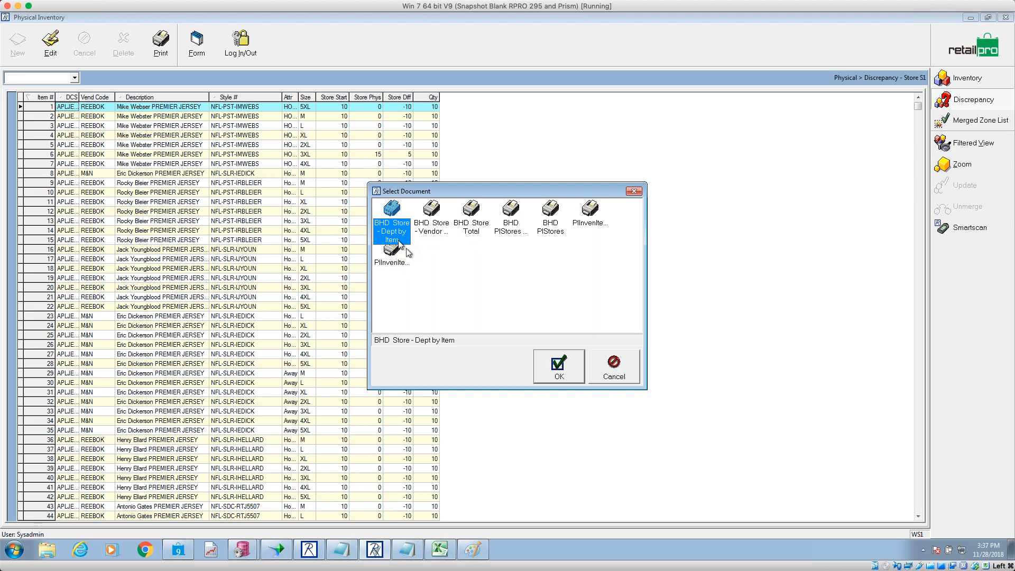
pyautogui.click(550, 369)
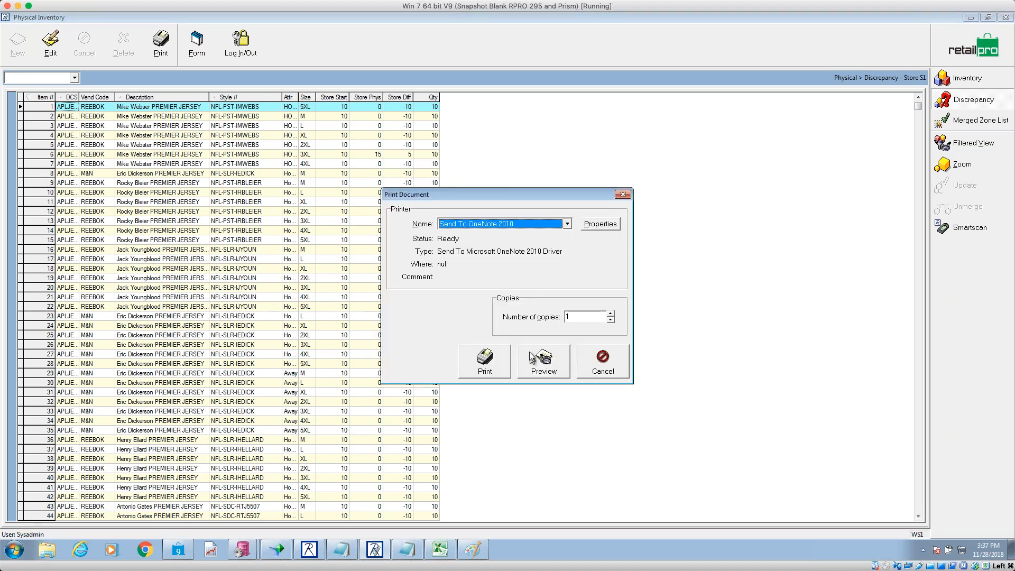
pyautogui.click(550, 370)
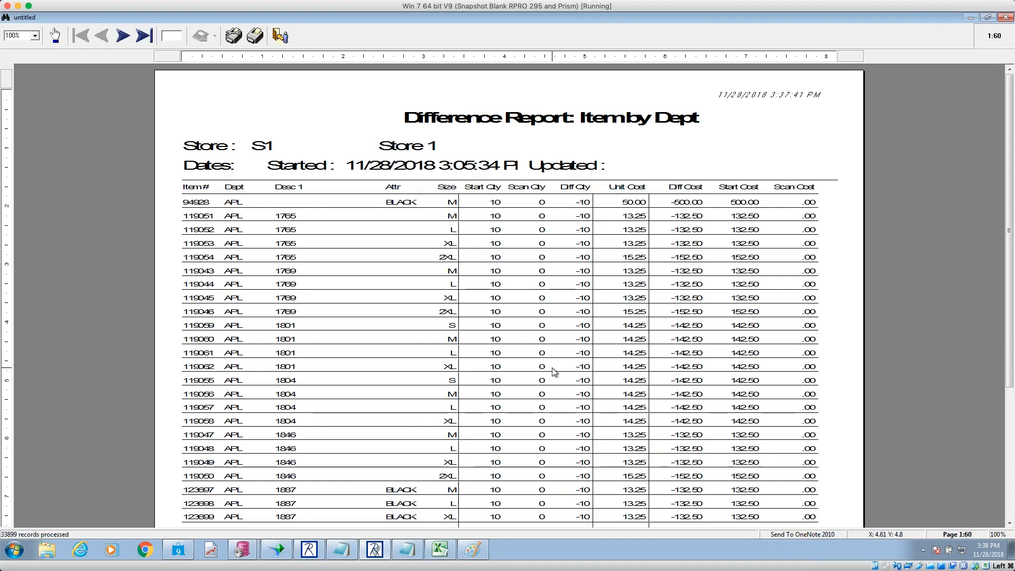
# - Advance eight pages through the Difference Report preview
pyautogui.click(122, 37)
pyautogui.click(122, 37)
pyautogui.click(121, 38)
pyautogui.click(122, 37)
pyautogui.click(122, 37)
pyautogui.click(122, 37)
pyautogui.click(122, 37)
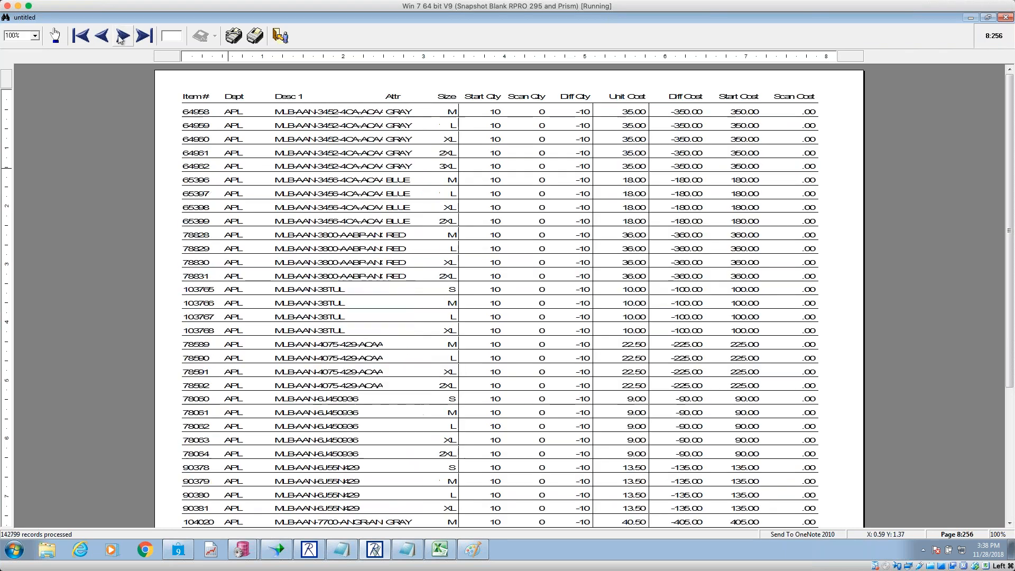
pyautogui.click(121, 37)
pyautogui.click(122, 37)
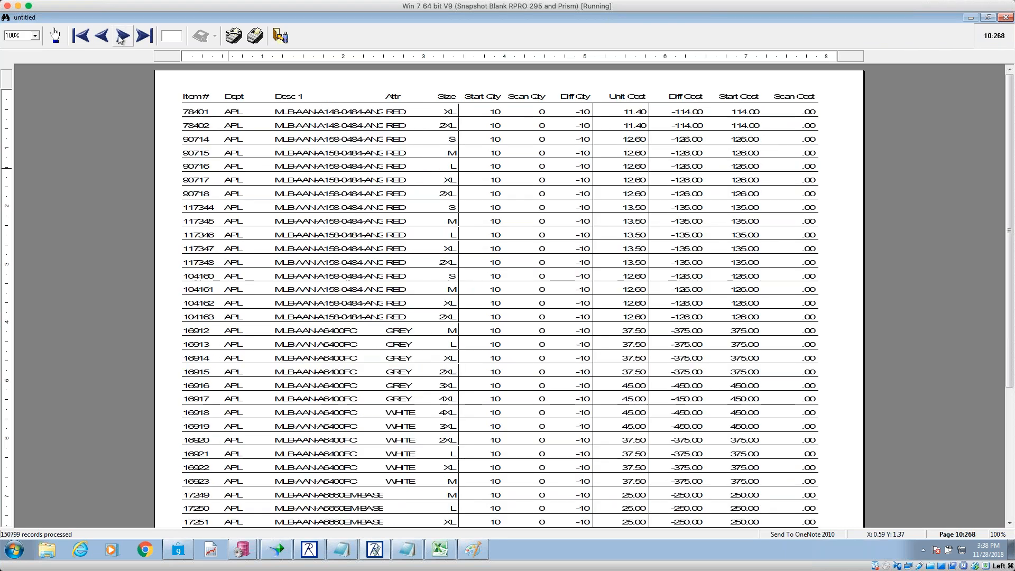
# - Jump directly to report pages 50, 150, 700 and 1000
pyautogui.click(170, 35)
pyautogui.write('50')
pyautogui.press('Return')
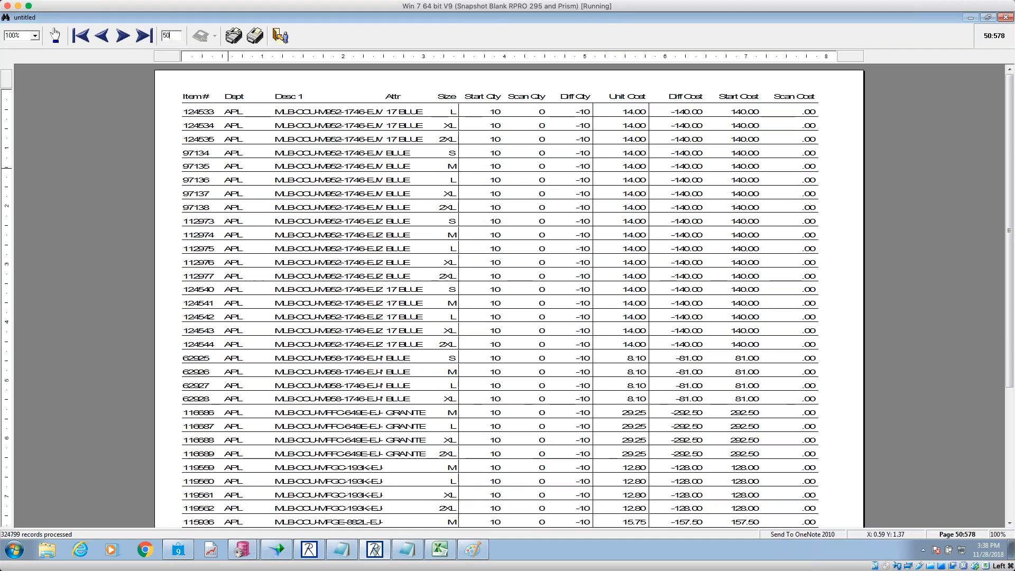
pyautogui.write('150')
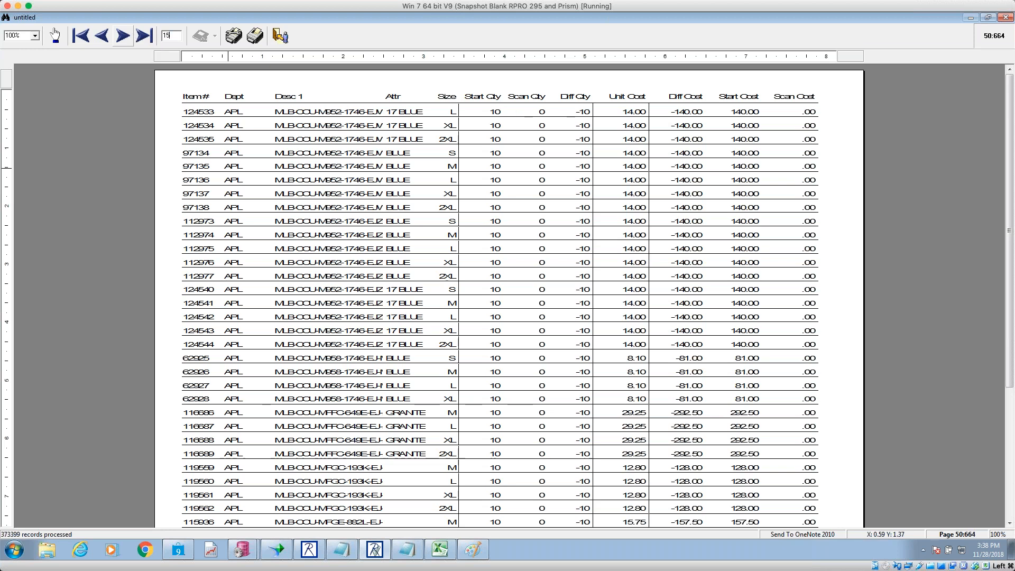
pyautogui.press('Return')
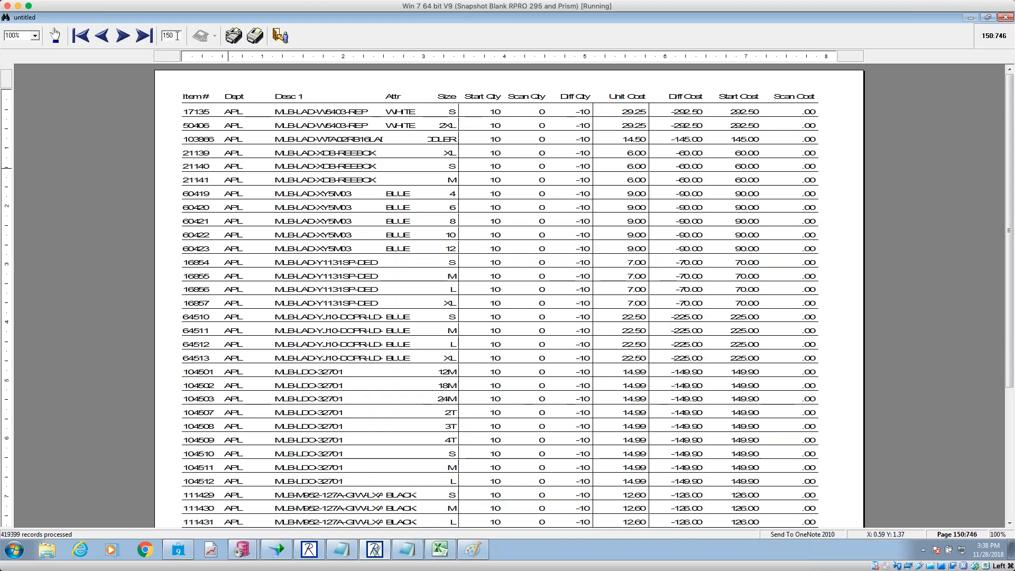
pyautogui.write('7')
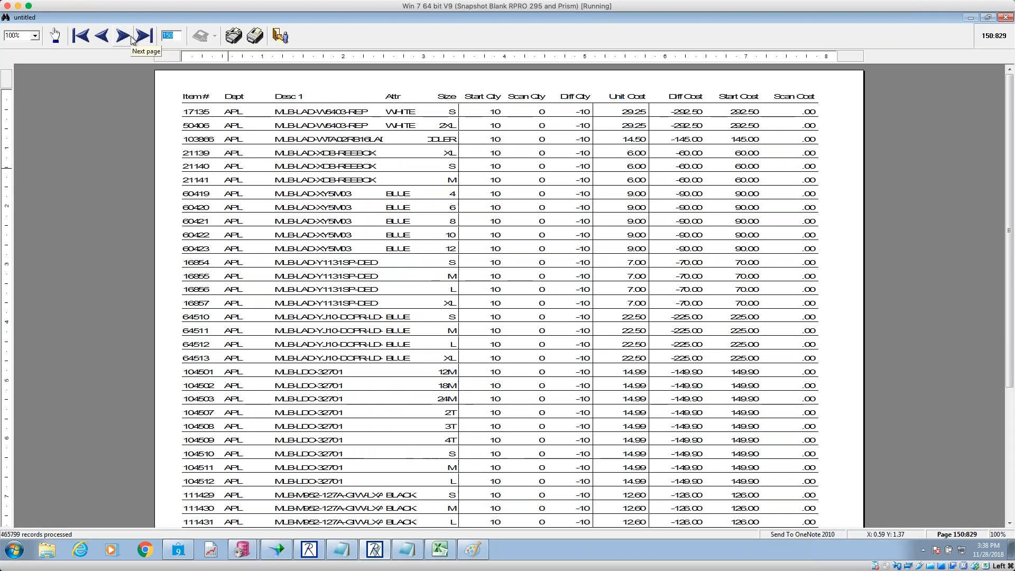
pyautogui.write('00')
pyautogui.press('Return')
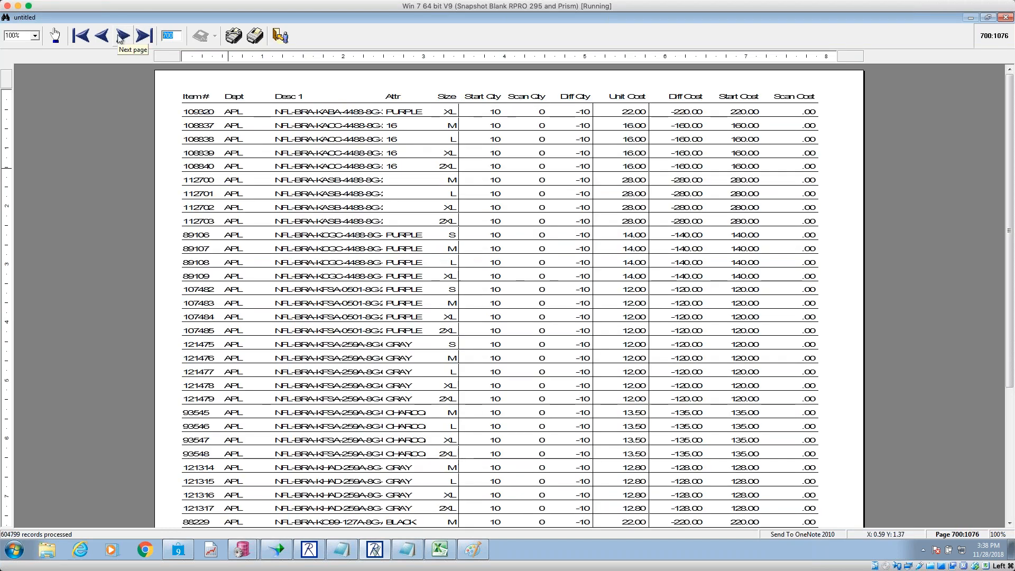
pyautogui.write('1000')
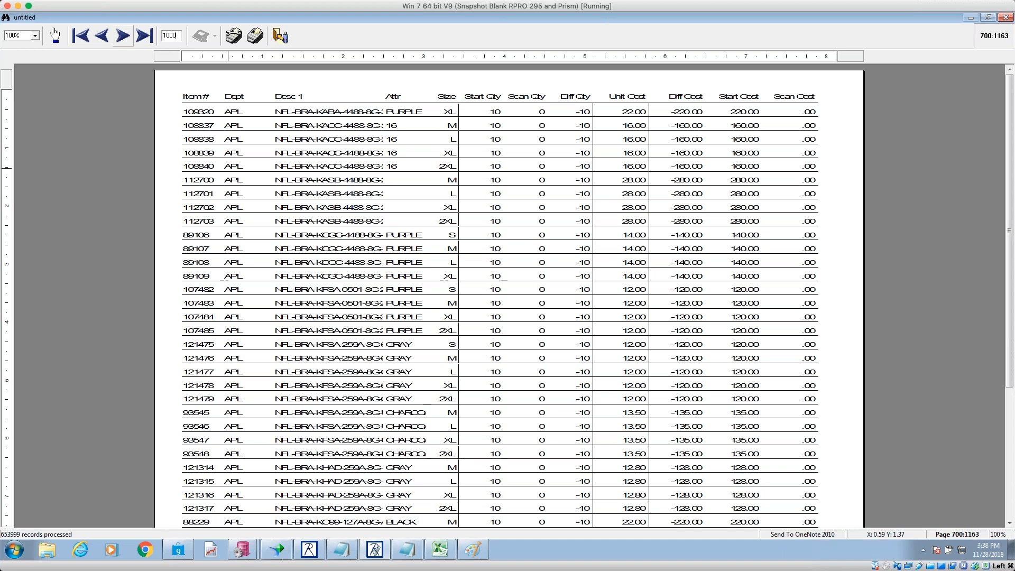
pyautogui.press('Return')
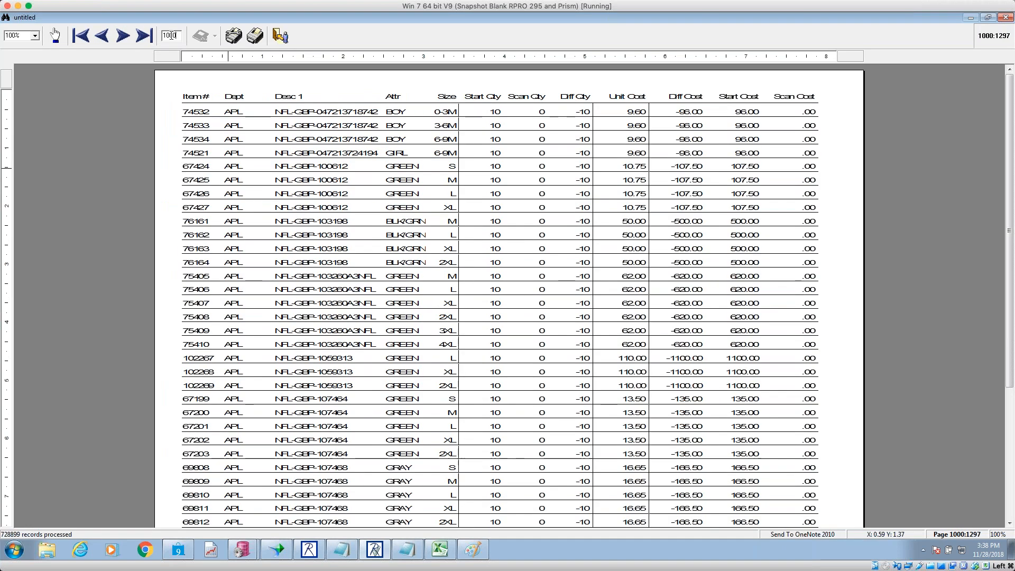
# - Go to the last generated page, then step back to the page with the APL department total
pyautogui.click(171, 36)
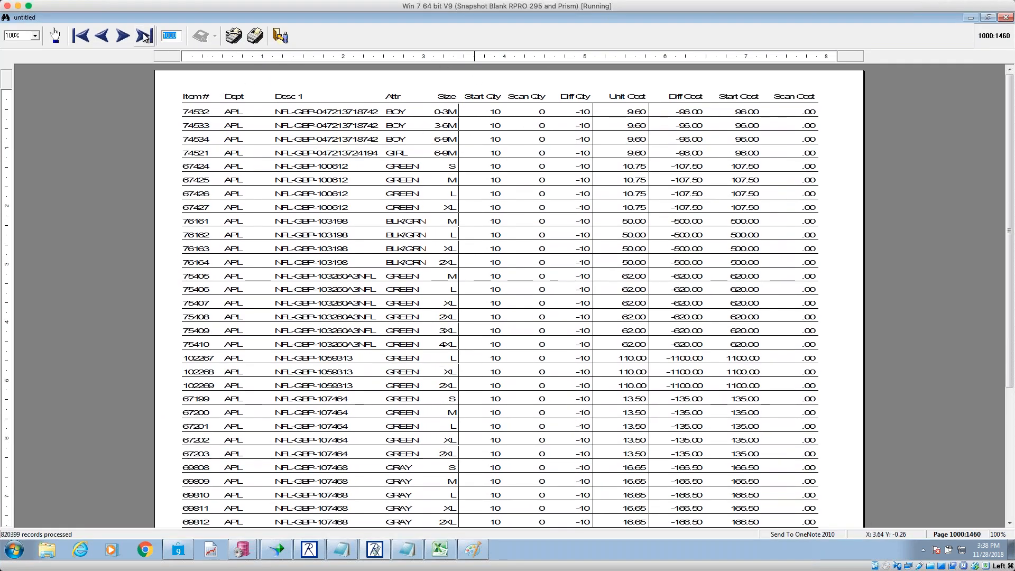
pyautogui.click(144, 35)
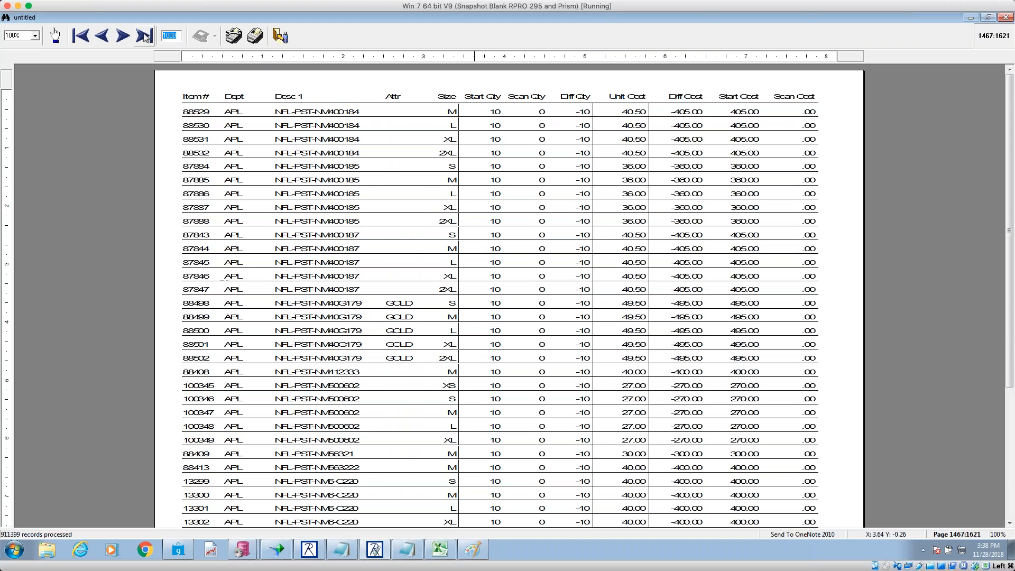
pyautogui.click(144, 36)
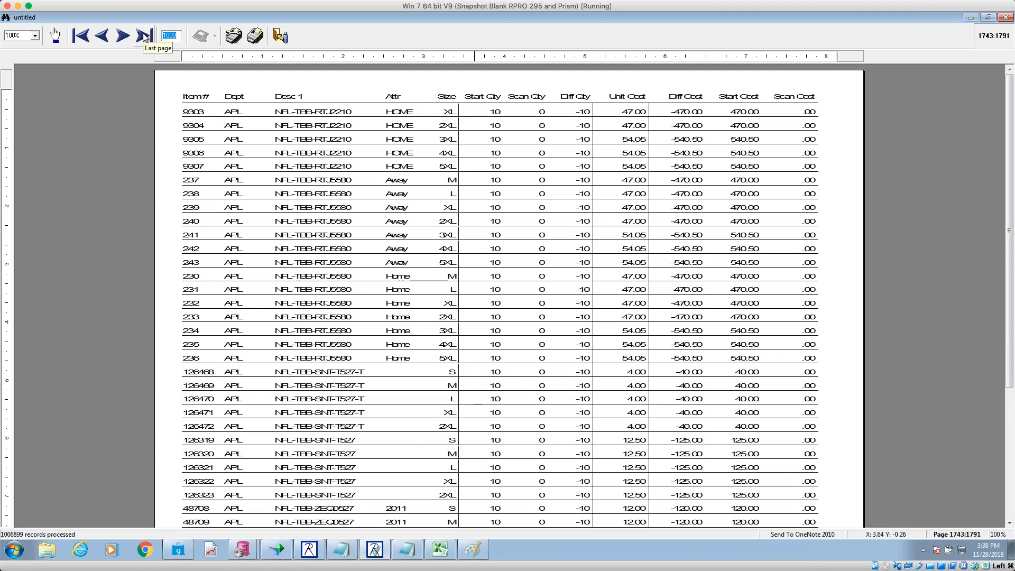
pyautogui.click(144, 36)
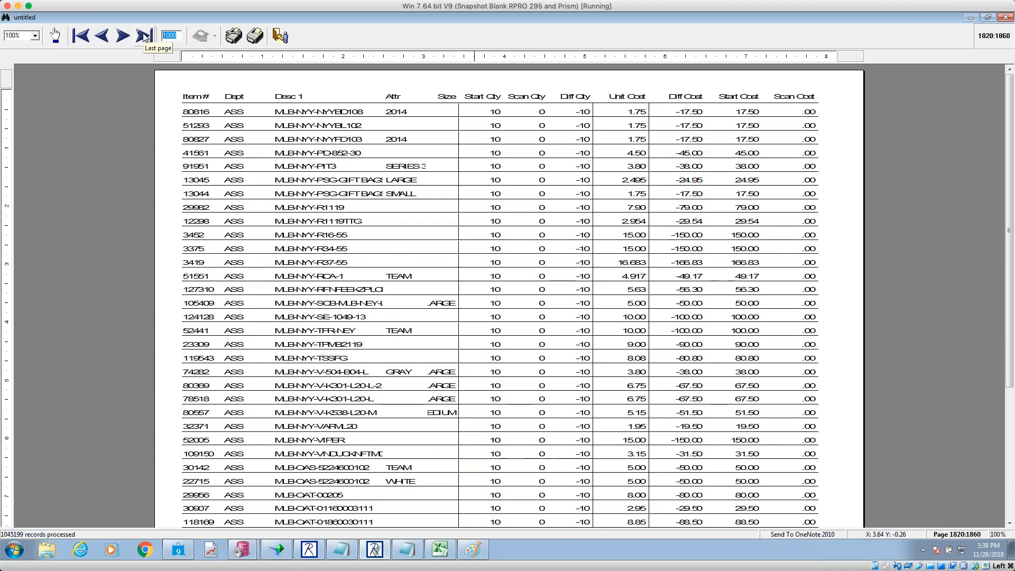
pyautogui.click(104, 36)
pyautogui.click(104, 36)
pyautogui.click(104, 35)
pyautogui.click(105, 35)
pyautogui.click(104, 35)
pyautogui.click(104, 35)
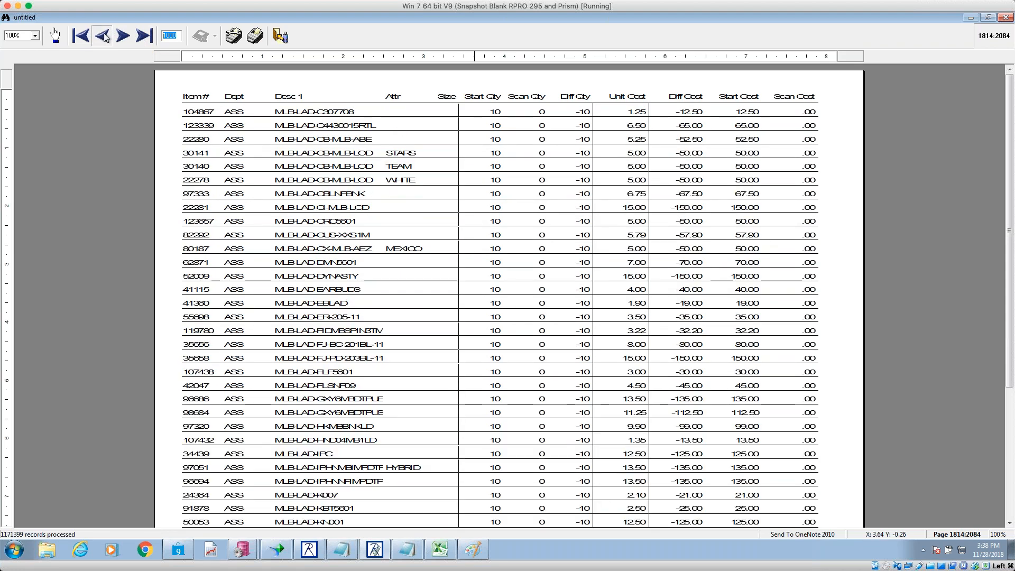
pyautogui.click(104, 35)
pyautogui.click(104, 35)
pyautogui.click(104, 35)
pyautogui.click(104, 35)
pyautogui.click(104, 35)
pyautogui.click(104, 35)
pyautogui.click(105, 12)
pyautogui.click(104, 12)
pyautogui.click(104, 11)
pyautogui.click(105, 12)
pyautogui.click(104, 36)
pyautogui.click(104, 36)
pyautogui.click(104, 36)
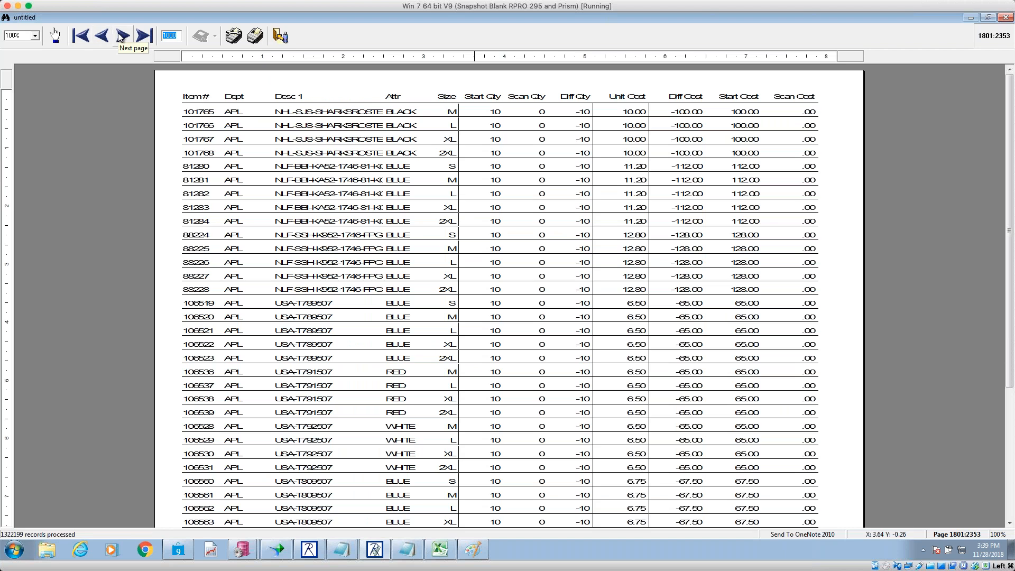
pyautogui.click(122, 36)
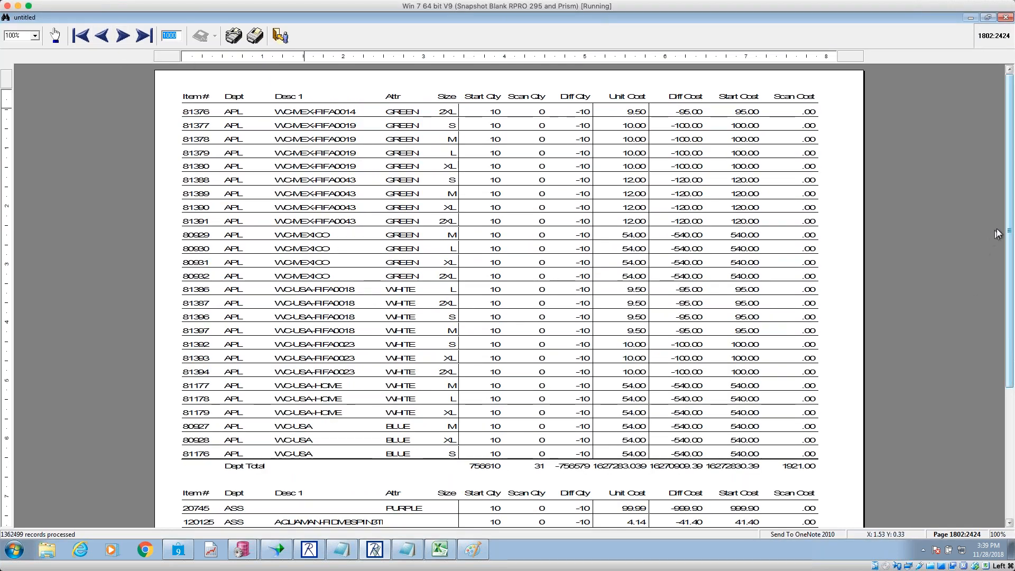
# - Review the short and extra count summary on the last page, then close the 3,050-page preview
pyautogui.moveTo(1009, 225); pyautogui.dragTo(1009, 268)
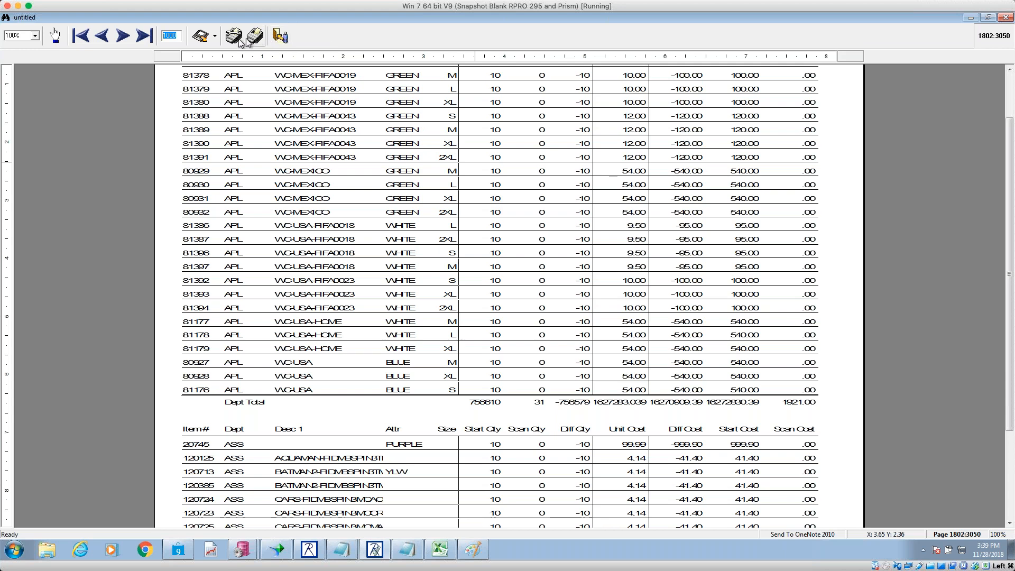
pyautogui.click(151, 40)
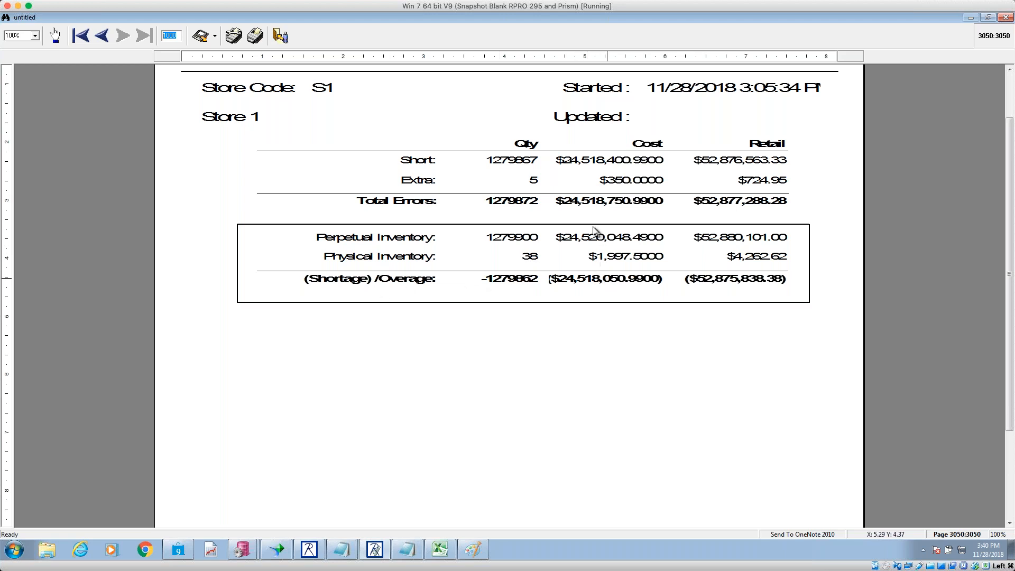
pyautogui.doubleClick(103, 36)
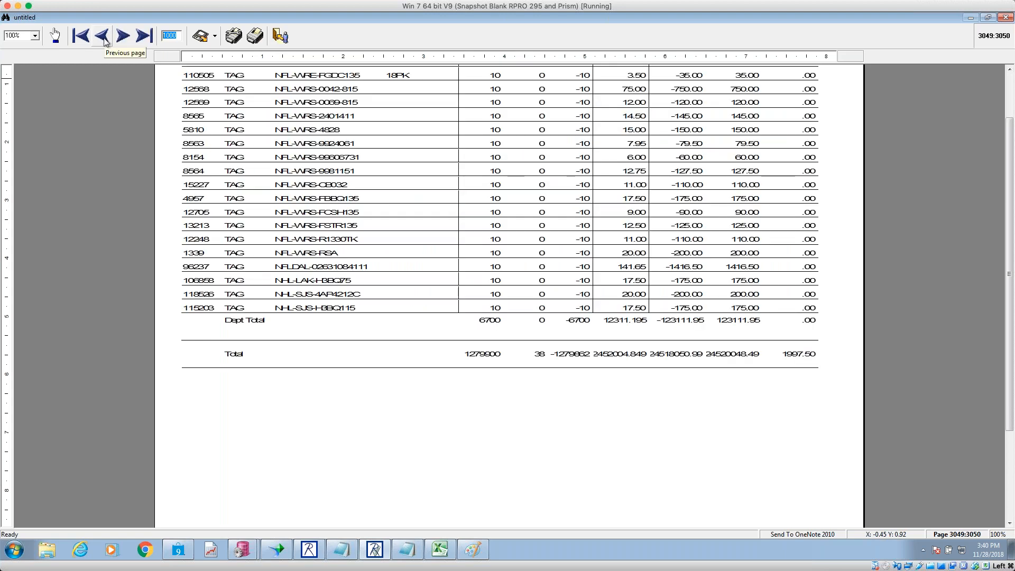
pyautogui.click(105, 40)
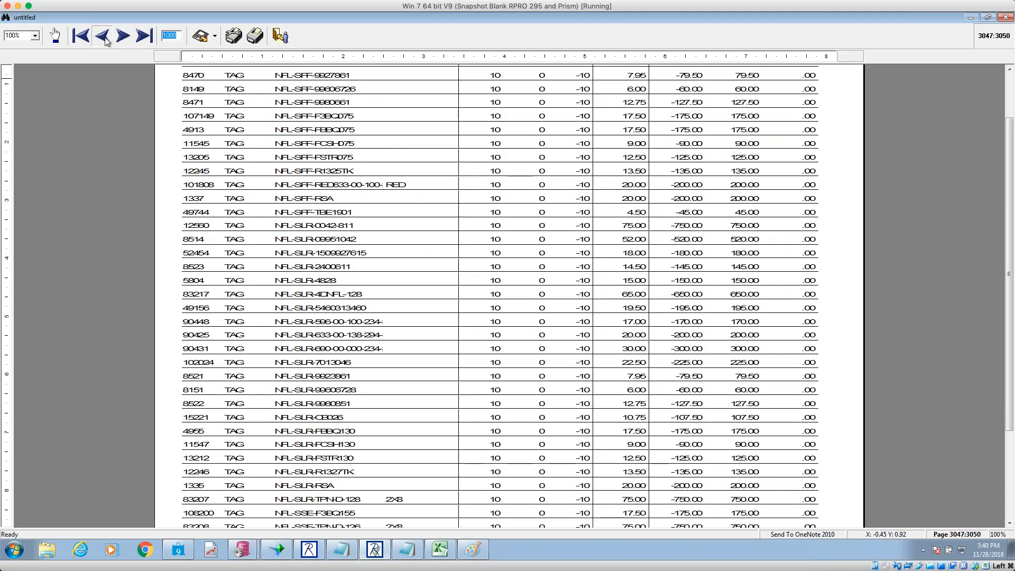
pyautogui.click(105, 40)
pyautogui.click(281, 36)
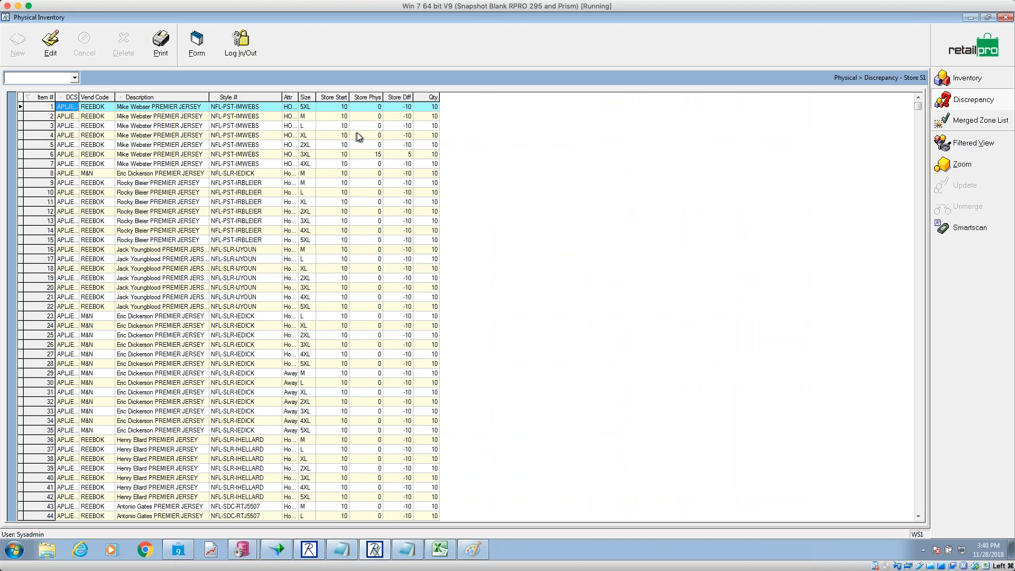
# - Enter a Store Phys count of 10 for items 8 and 10, making their differences 0, and save
pyautogui.click(378, 173)
pyautogui.click(378, 173)
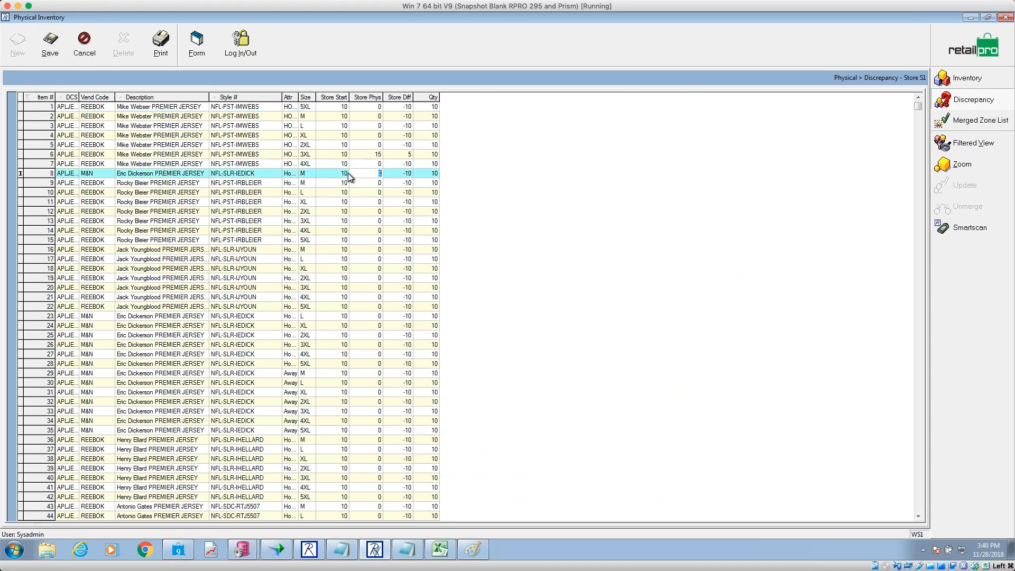
pyautogui.write('8')
pyautogui.press('Return')
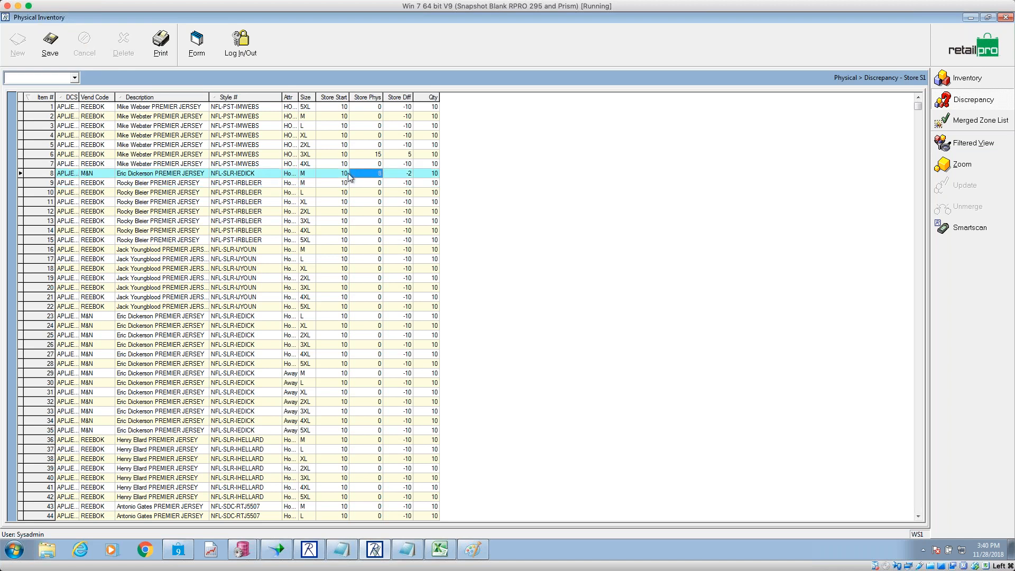
pyautogui.write('10')
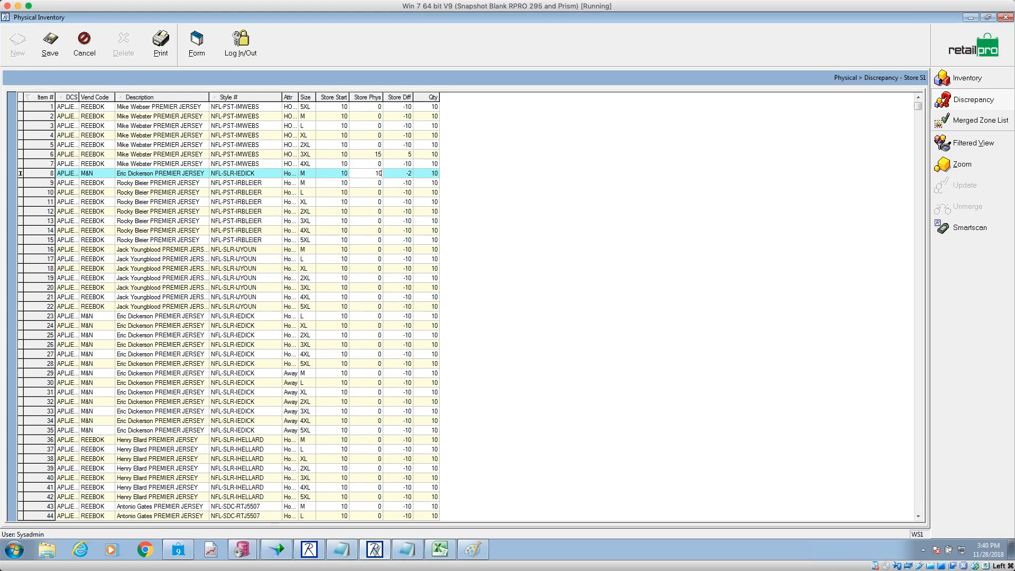
pyautogui.press('Down')
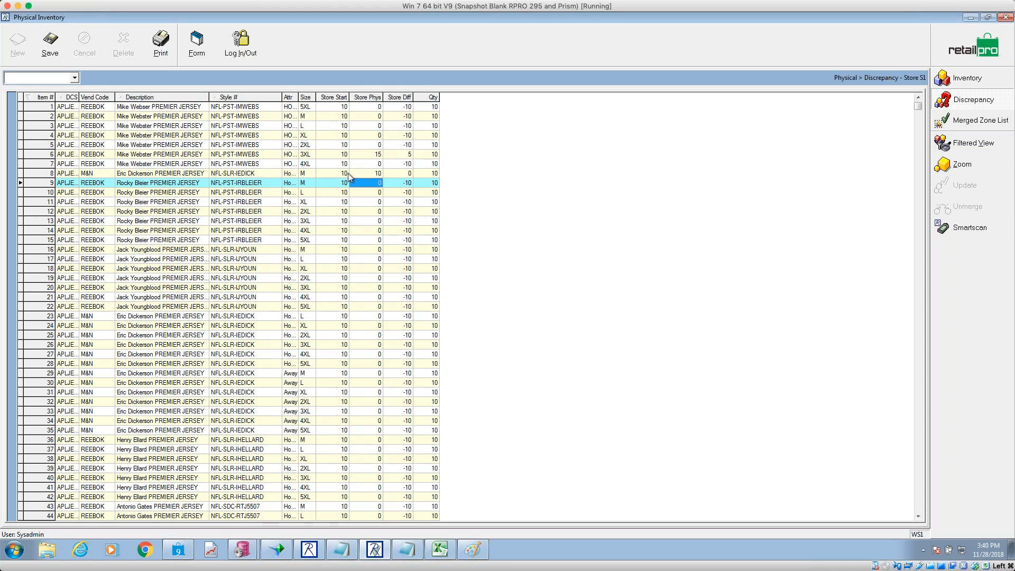
pyautogui.press('Down')
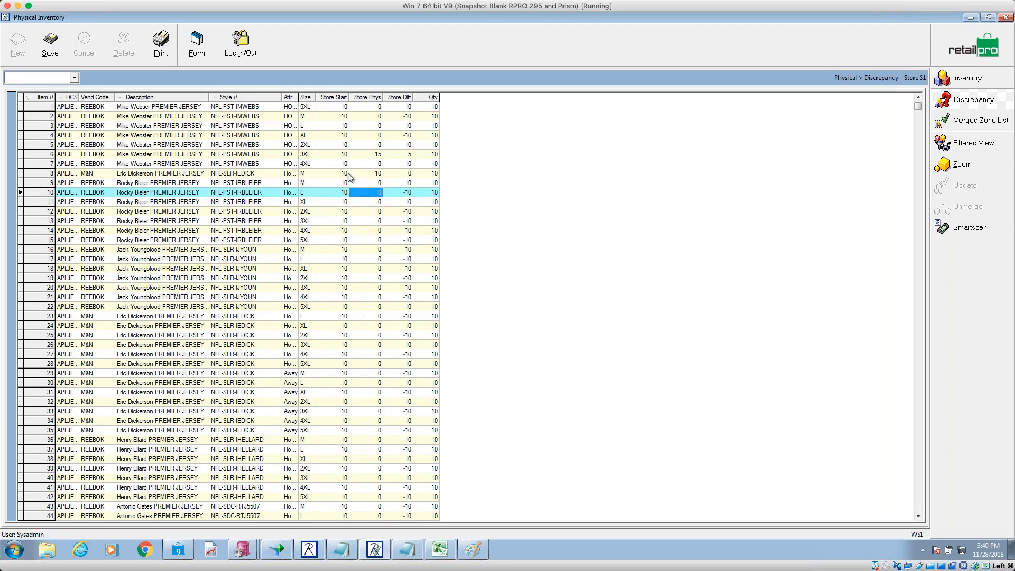
pyautogui.write('10')
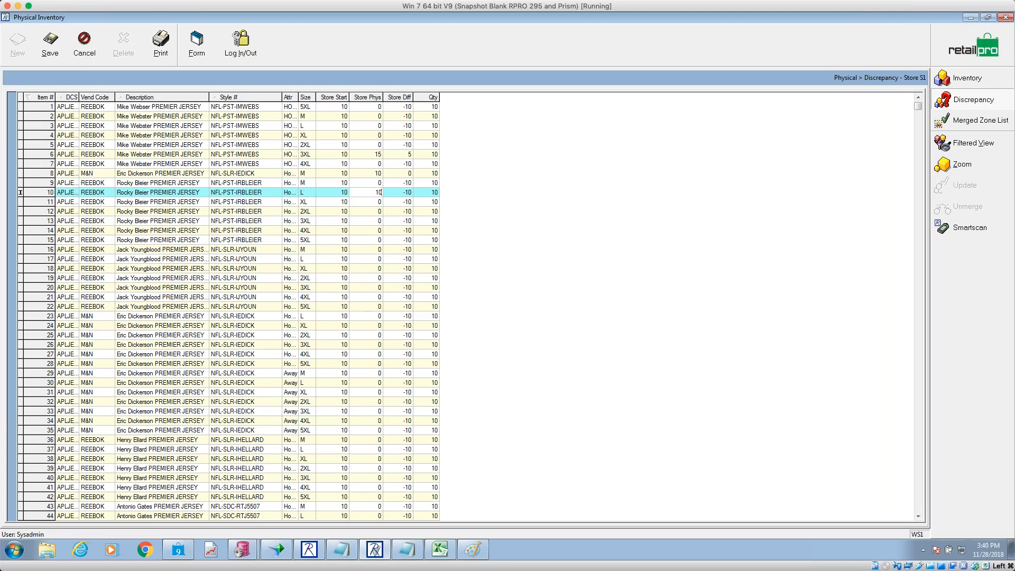
pyautogui.click(370, 203)
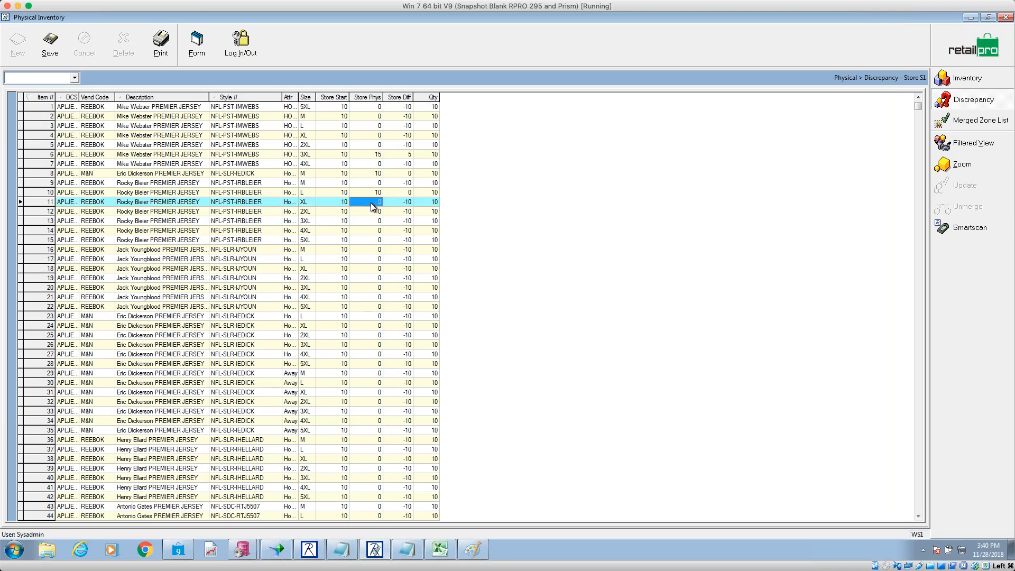
pyautogui.click(50, 43)
# - Open the Store S1 inventory list with all filters cleared and zero-quantity items excluded
pyautogui.click(962, 100)
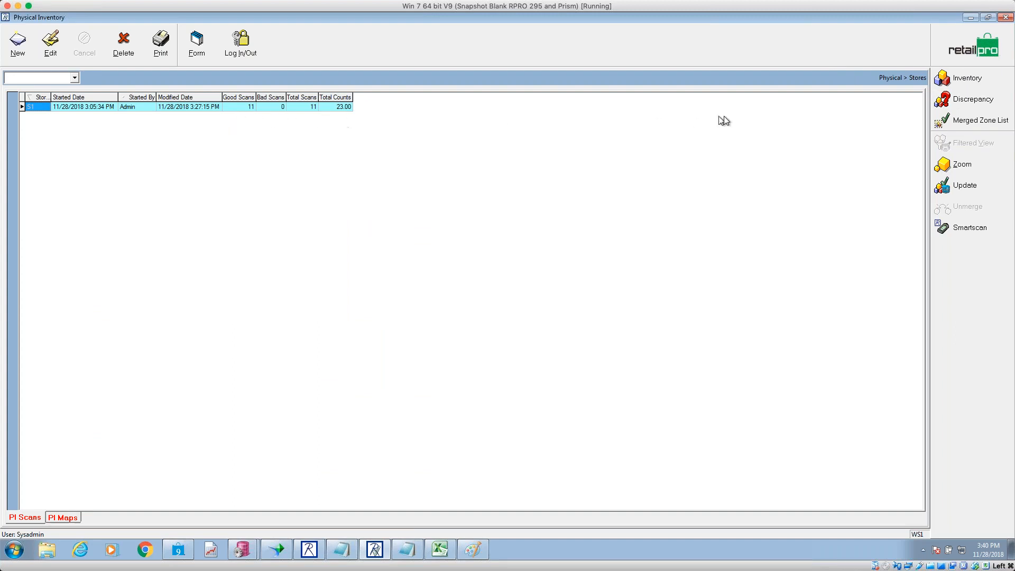
pyautogui.click(976, 83)
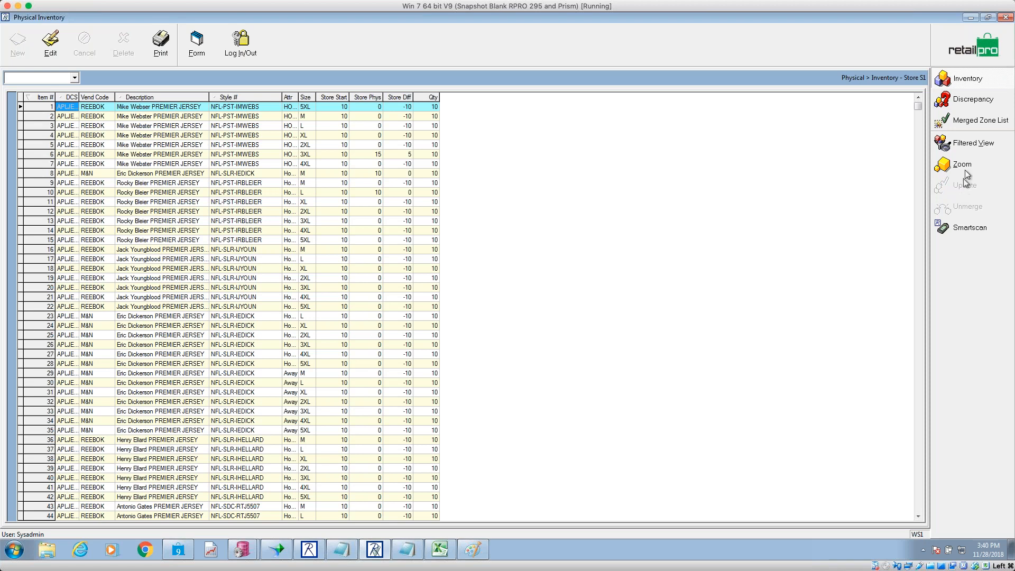
pyautogui.click(970, 150)
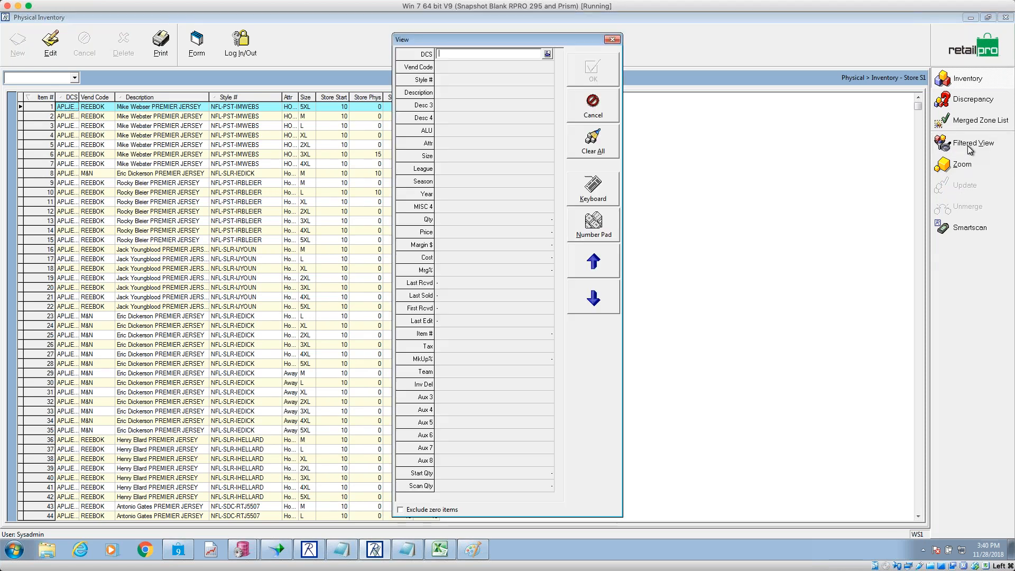
pyautogui.click(588, 153)
pyautogui.click(411, 510)
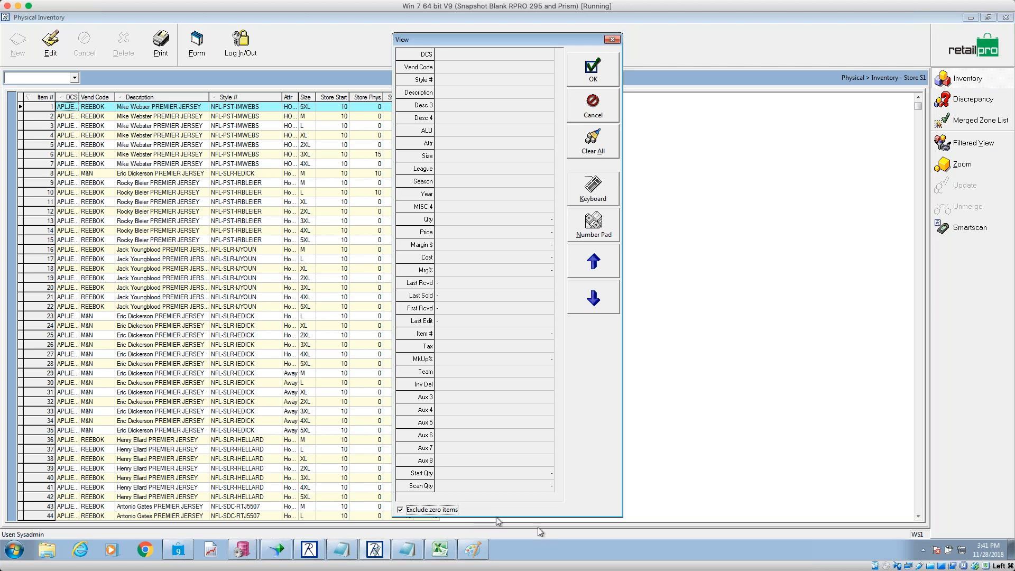
pyautogui.click(616, 40)
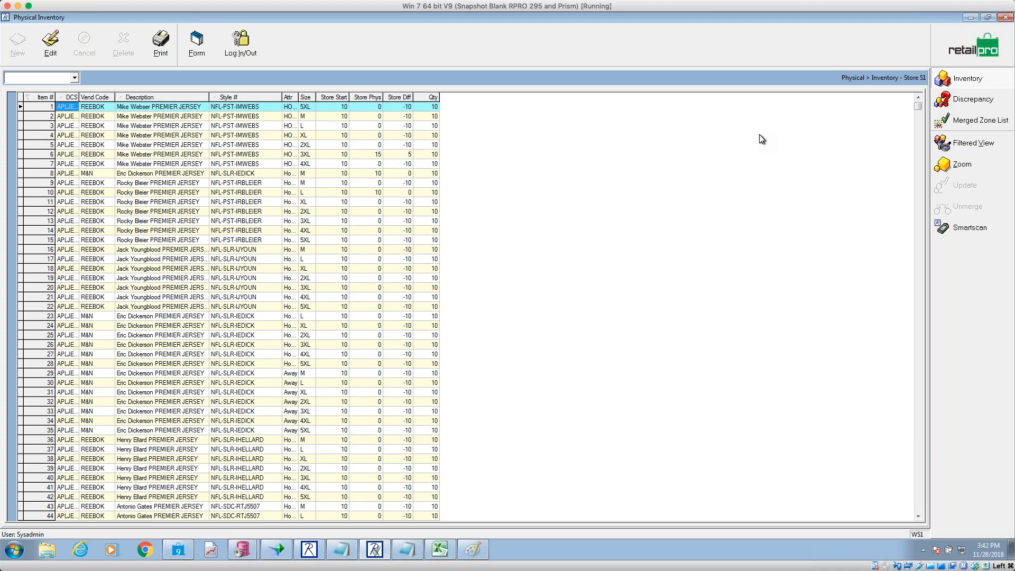
# - From the Zones inventory for Store S1, start the Item Zone Report using the Item Zone layout
pyautogui.click(965, 55)
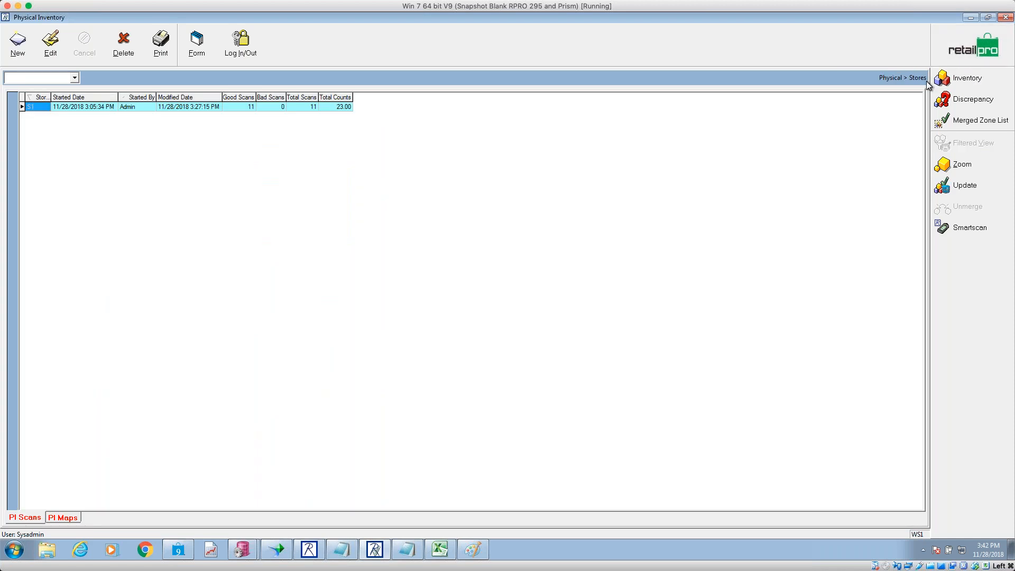
pyautogui.click(961, 53)
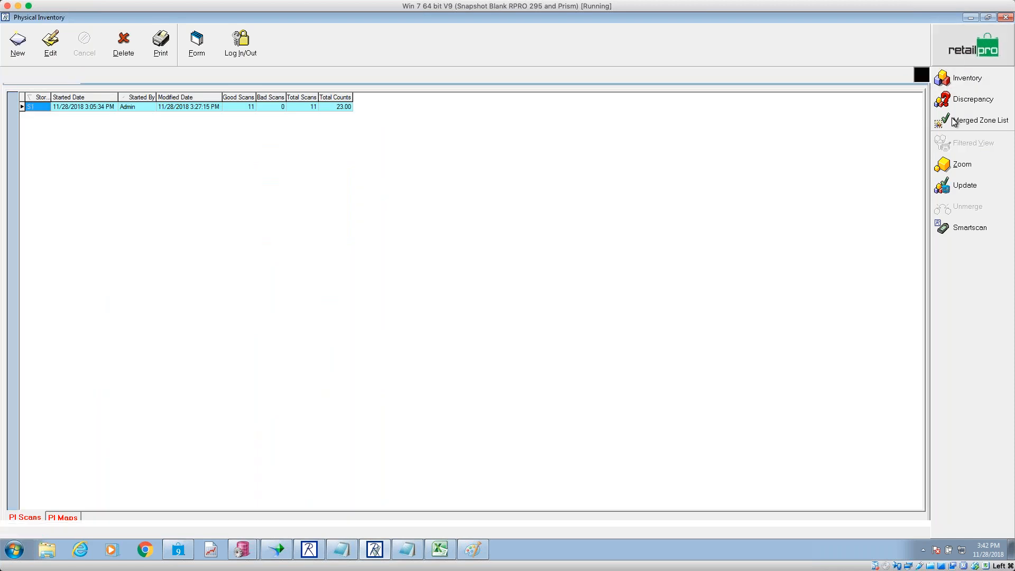
pyautogui.click(968, 100)
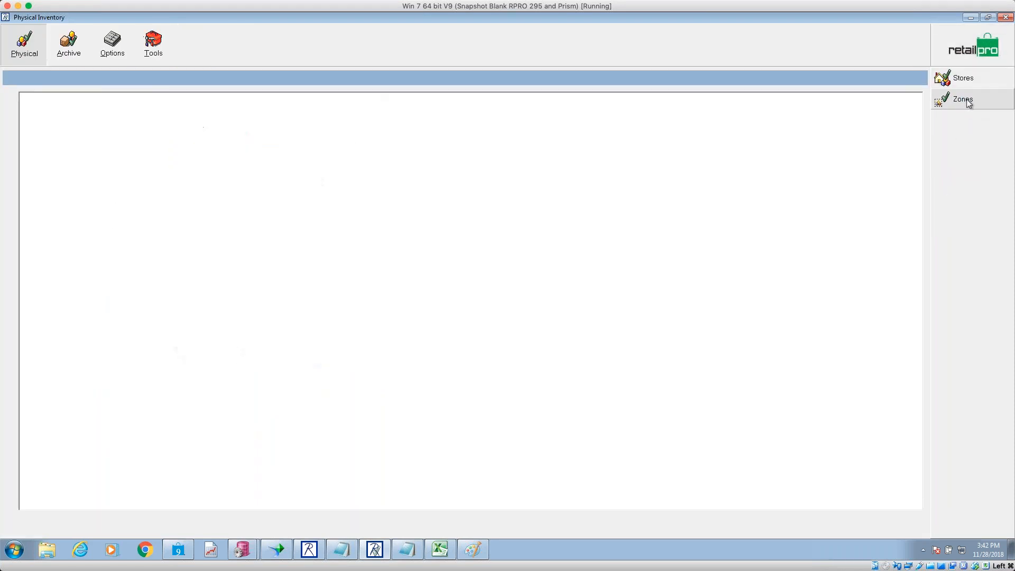
pyautogui.click(968, 102)
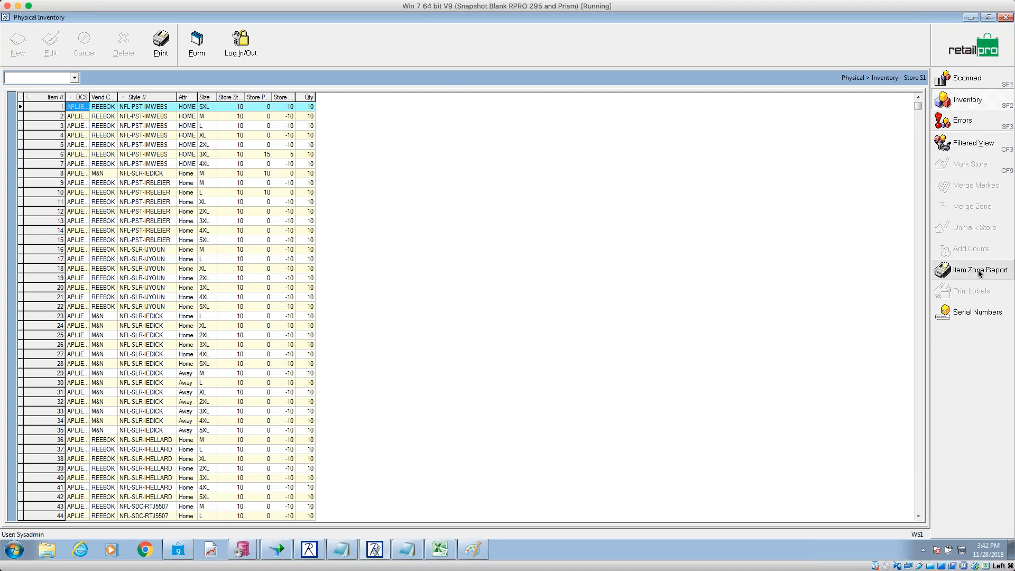
pyautogui.click(971, 270)
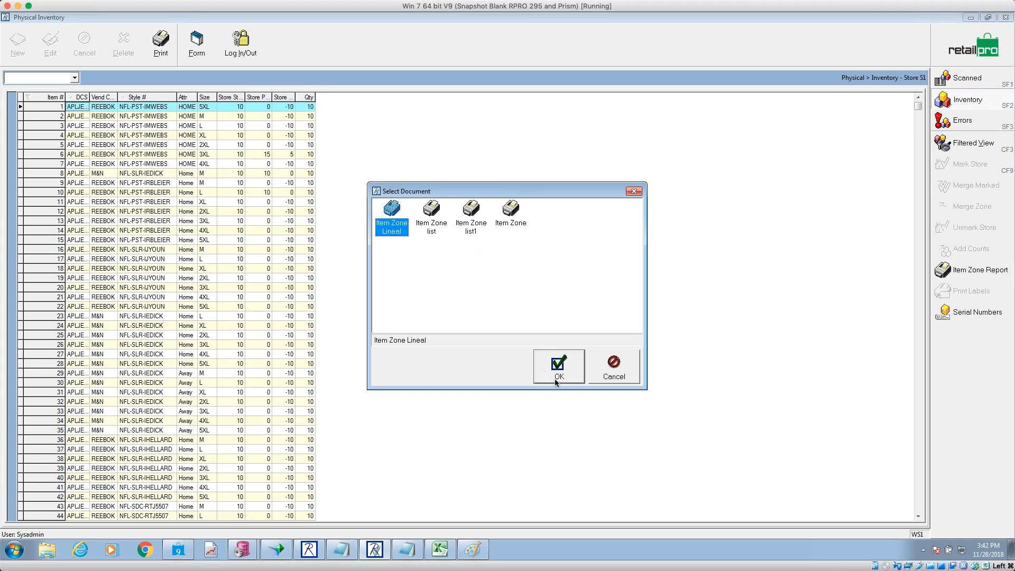
pyautogui.click(510, 223)
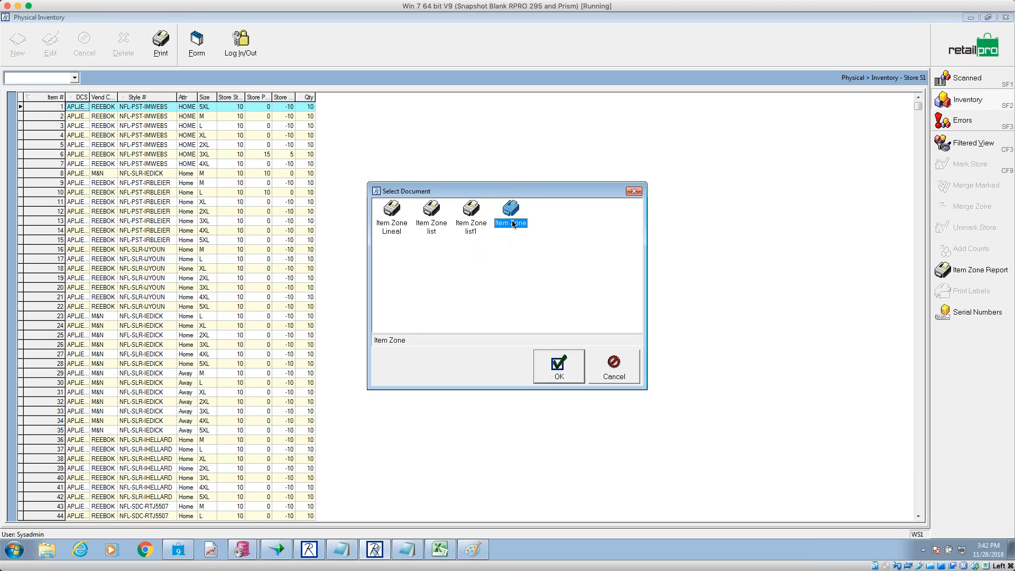
pyautogui.click(572, 374)
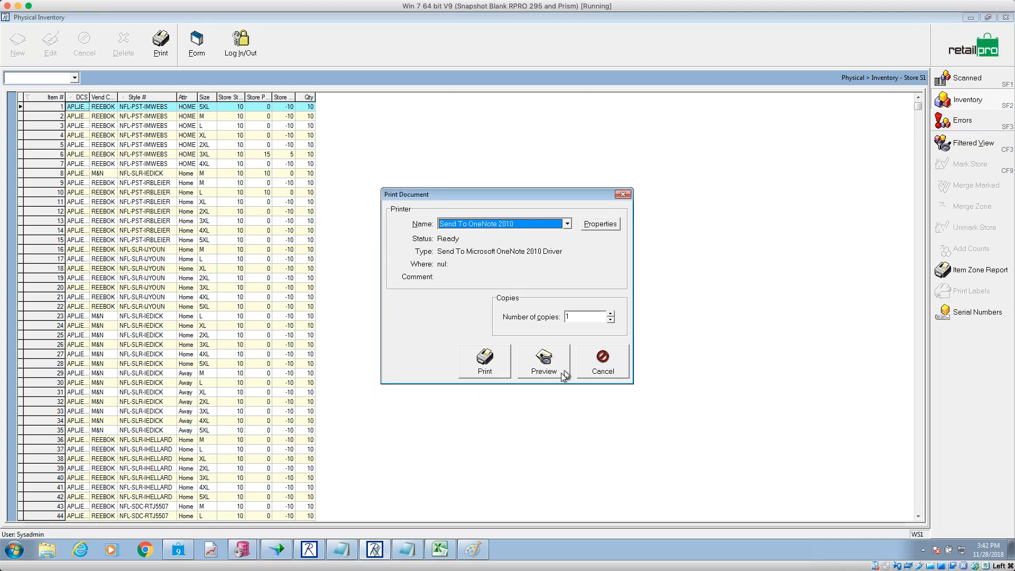
pyautogui.click(557, 369)
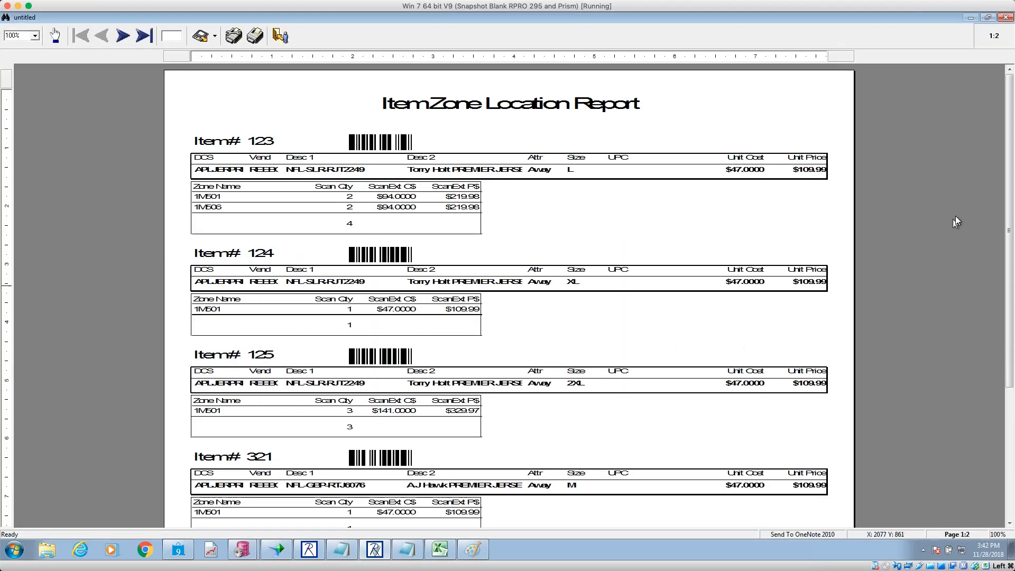
pyautogui.scroll(-1, 1010, 188)
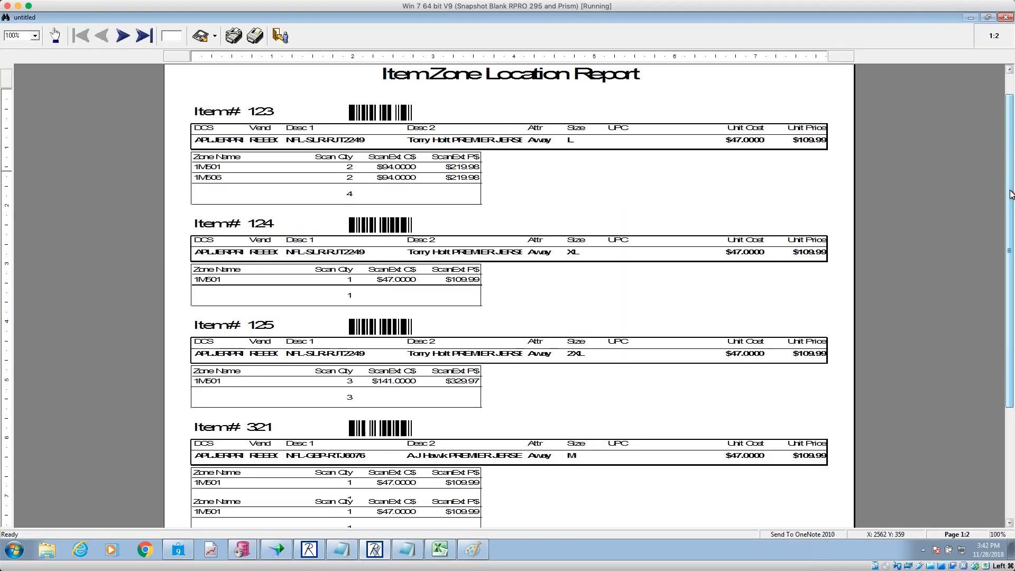
pyautogui.moveTo(1010, 189); pyautogui.dragTo(988, 169)
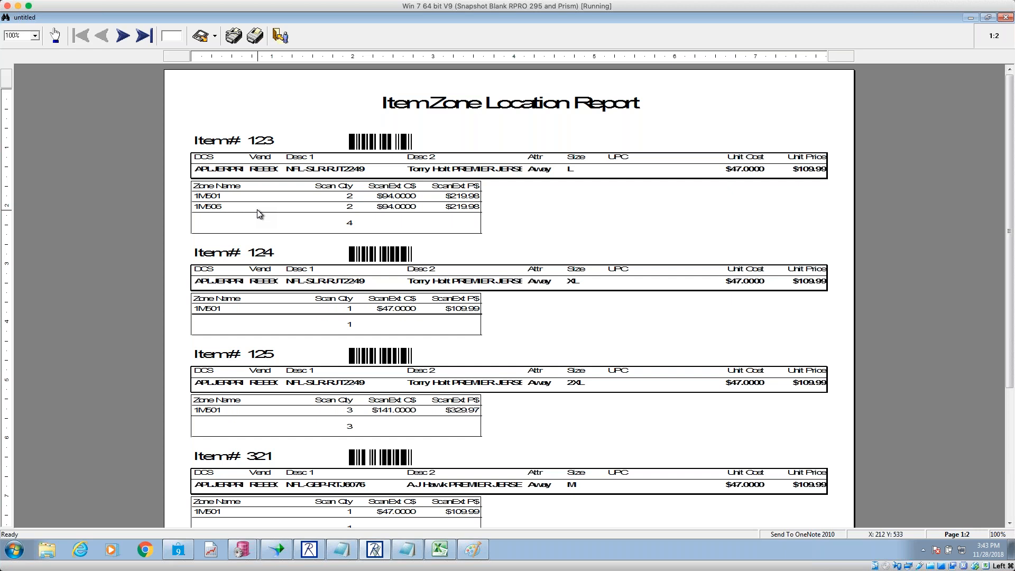
pyautogui.rightClick(385, 42)
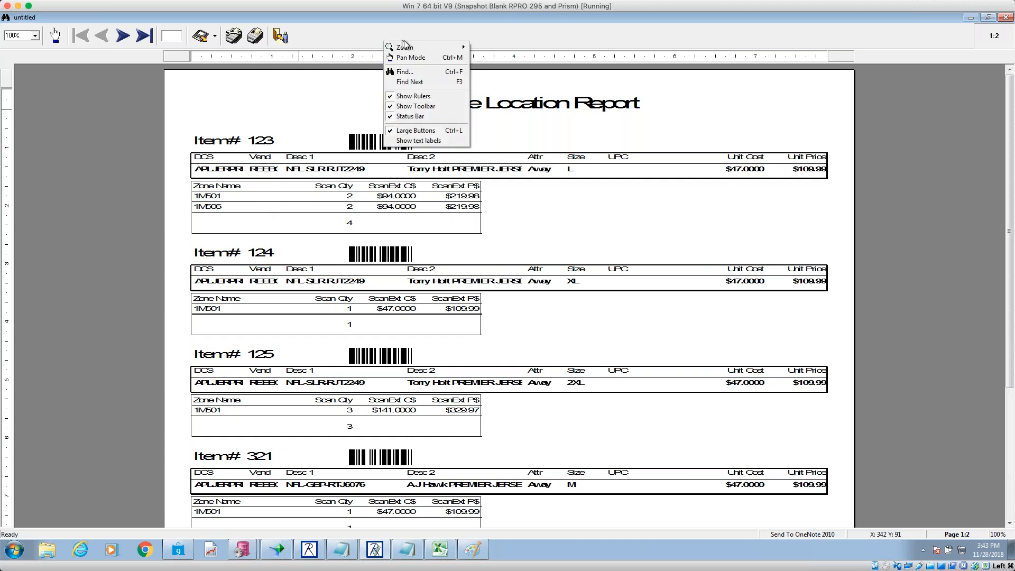
# - Search the Item Zone Location Report for item 125
pyautogui.click(432, 72)
pyautogui.write('125')
pyautogui.press('Return')
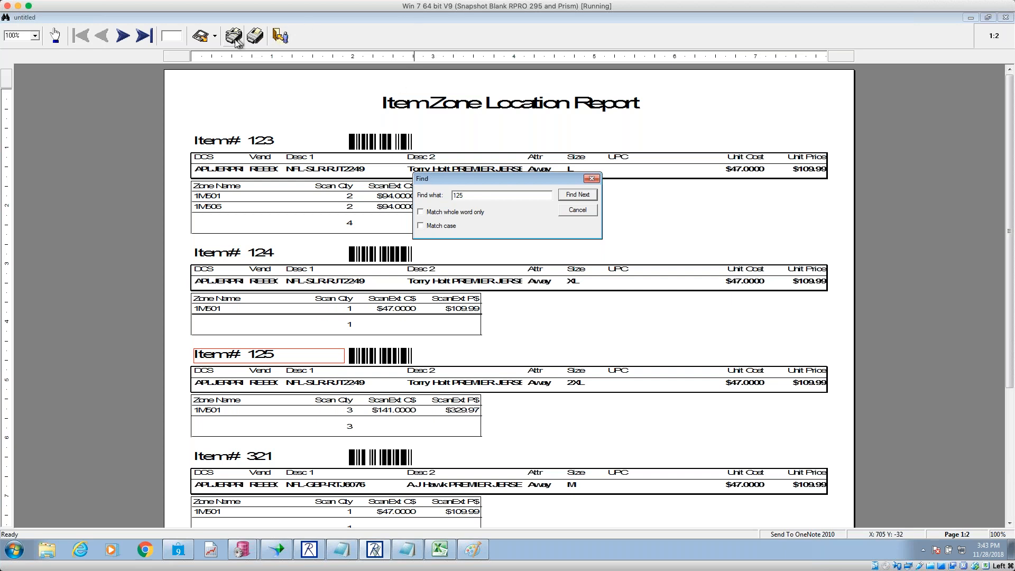
pyautogui.click(592, 178)
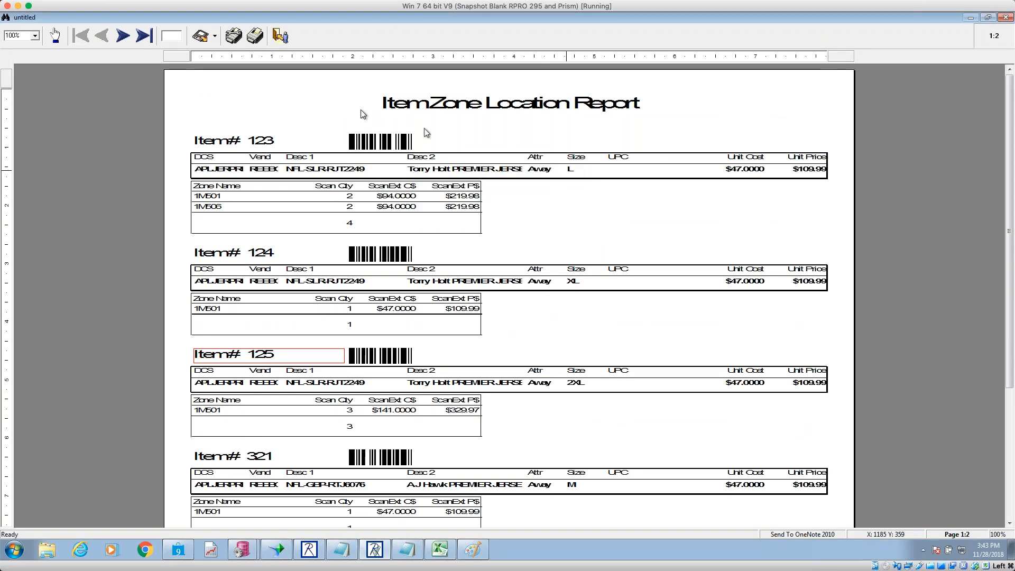
# - Look at the Send export choices without exporting, then exit the report preview
pyautogui.click(215, 35)
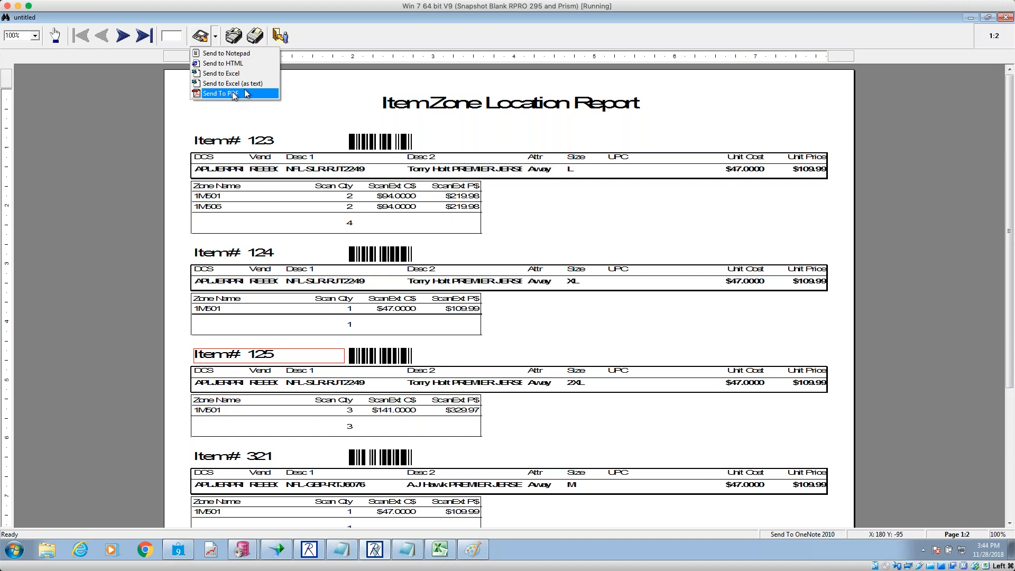
pyautogui.click(292, 90)
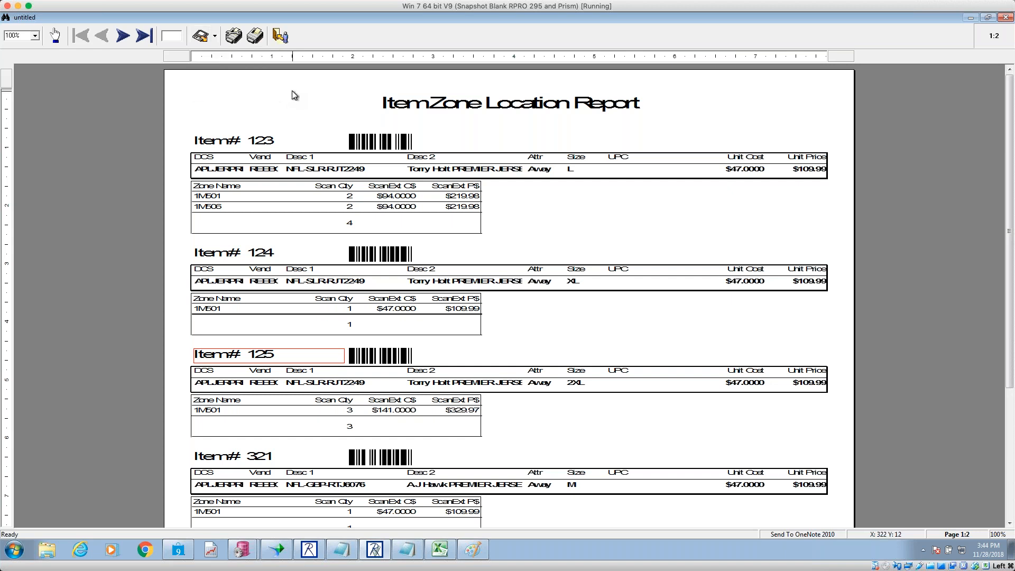
pyautogui.click(280, 35)
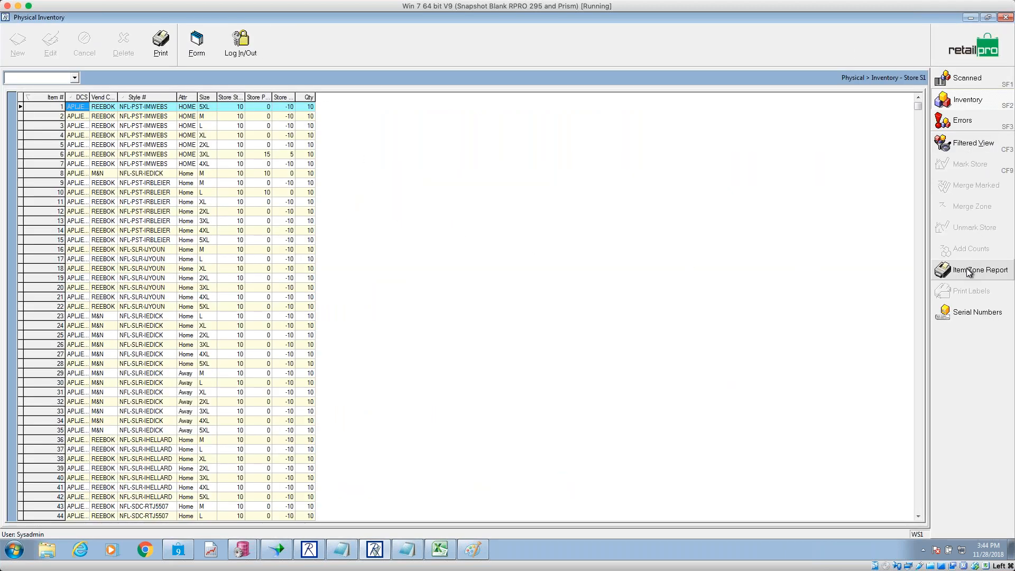
# - Filter the Store S1 inventory grid to the item range 123 to 123
pyautogui.click(975, 143)
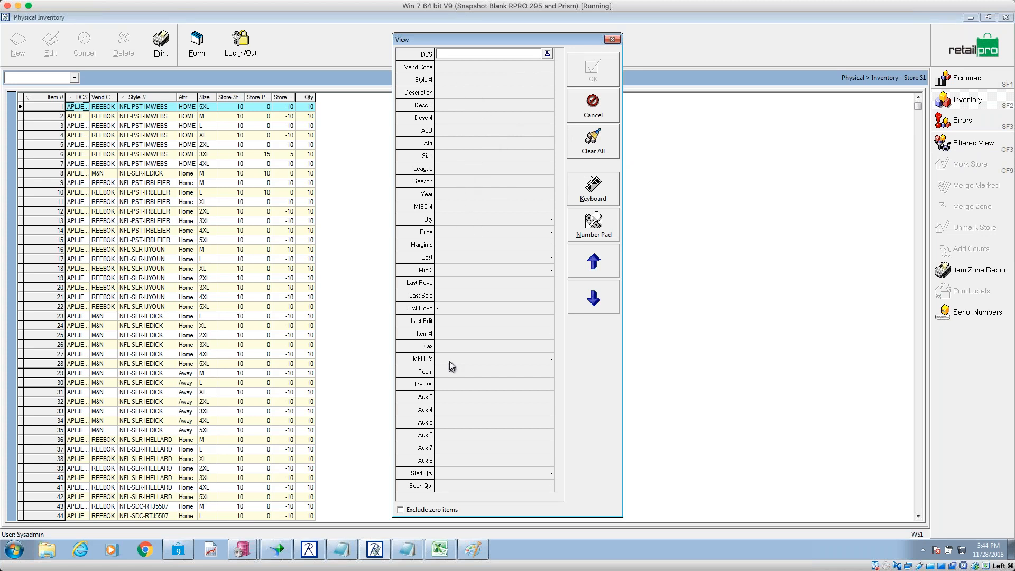
pyautogui.click(453, 333)
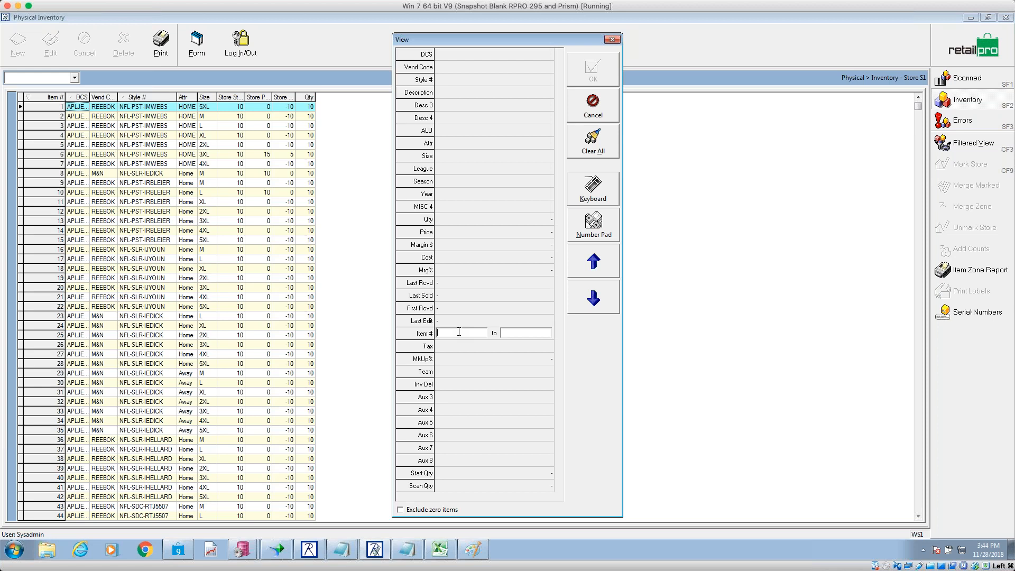
pyautogui.write('123-123')
pyautogui.press('Tab')
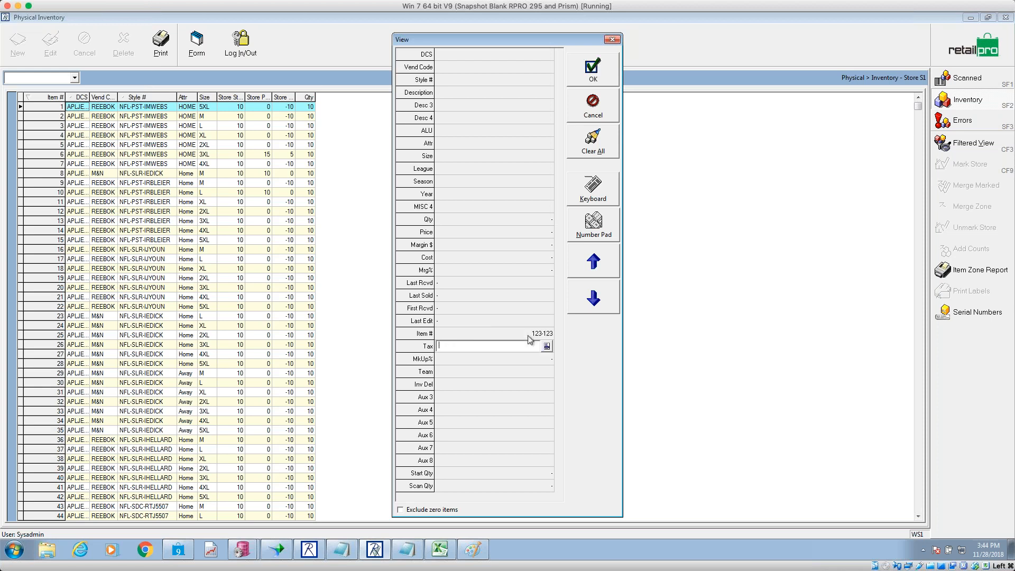
pyautogui.click(587, 73)
# - Preview item 123's Item Zone report, showing zones 1M501 and 1M506, then close it
pyautogui.click(975, 278)
pyautogui.click(520, 248)
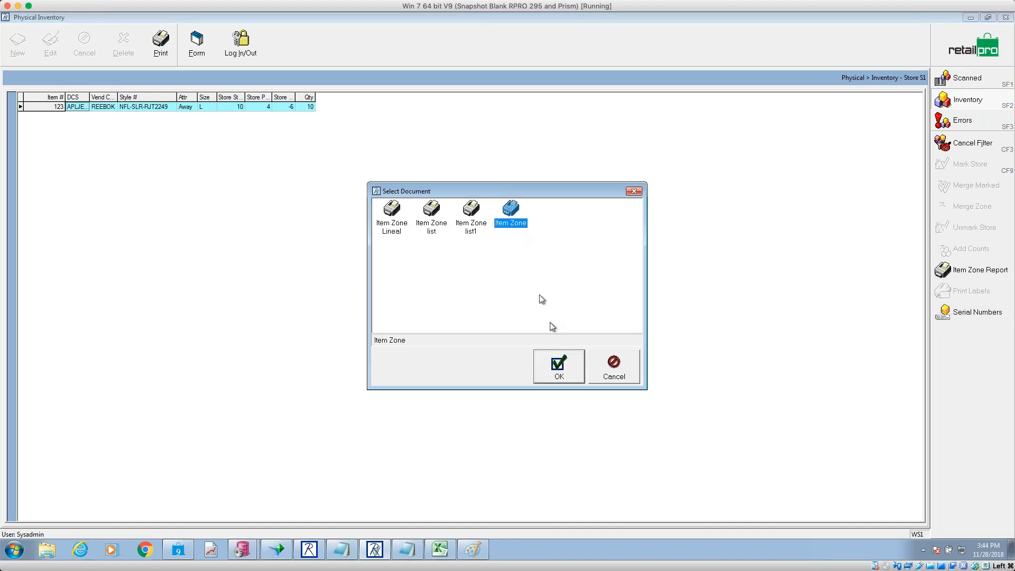
pyautogui.click(559, 365)
pyautogui.click(544, 370)
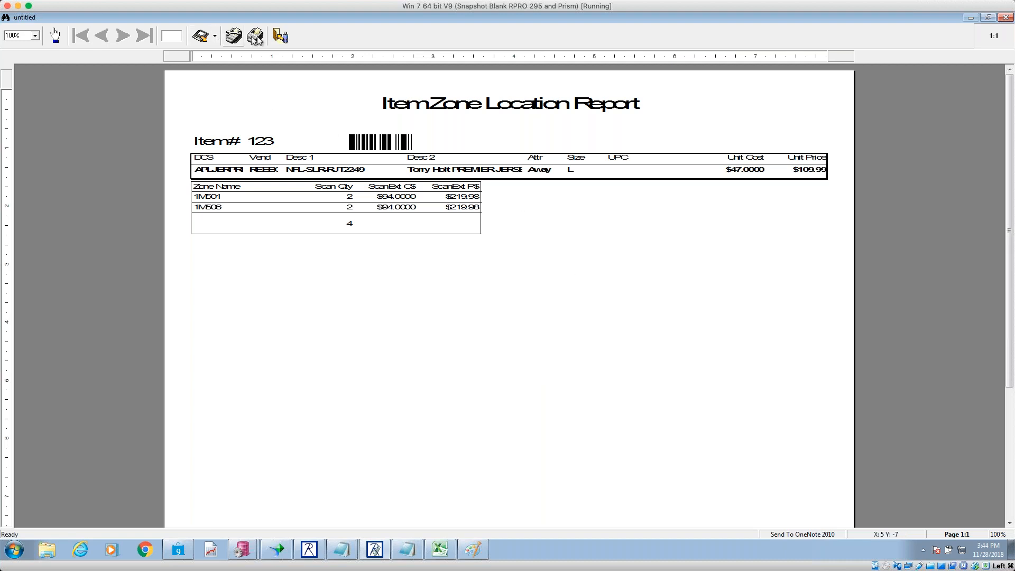
pyautogui.click(280, 35)
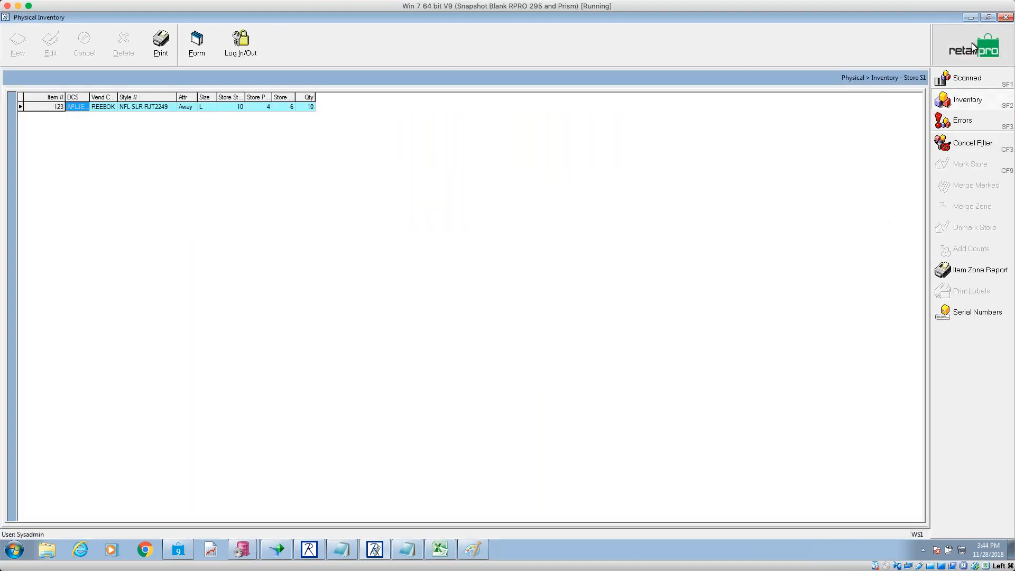
# - Open Store S1's discrepancy list and check the Store Phys counts, e.g. item 6 at 15
pyautogui.click(972, 48)
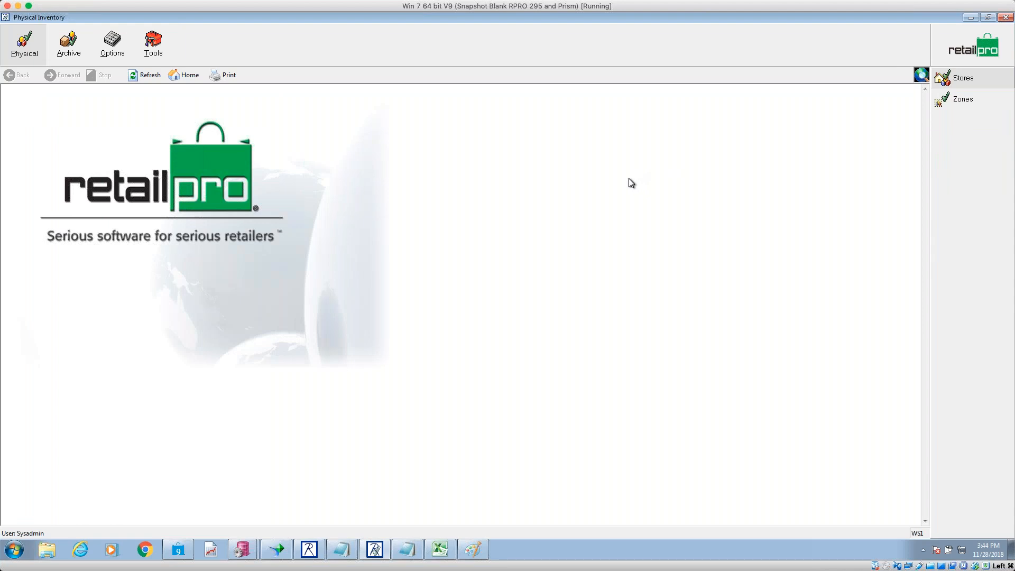
pyautogui.click(986, 84)
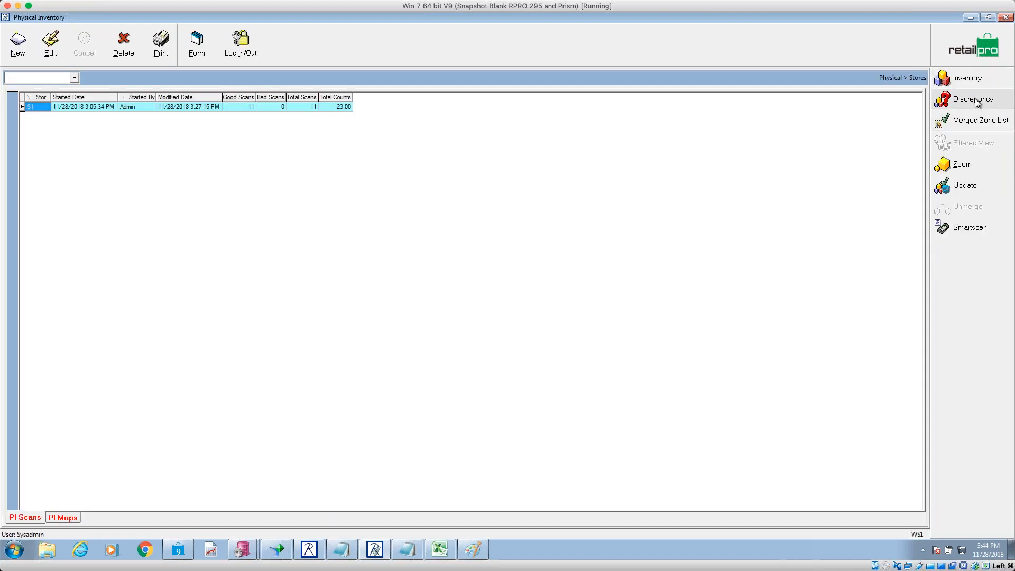
pyautogui.click(971, 100)
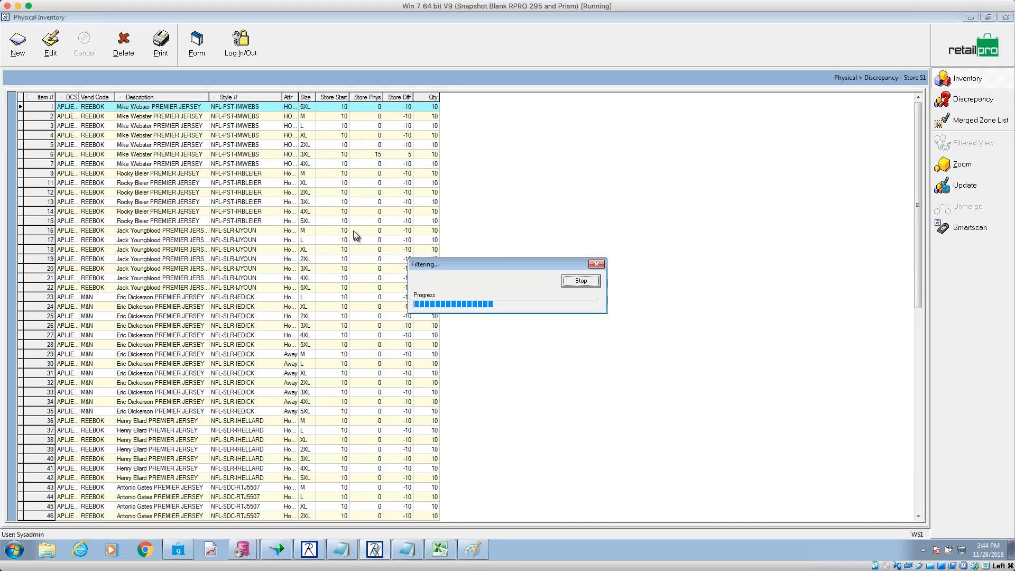
pyautogui.click(369, 222)
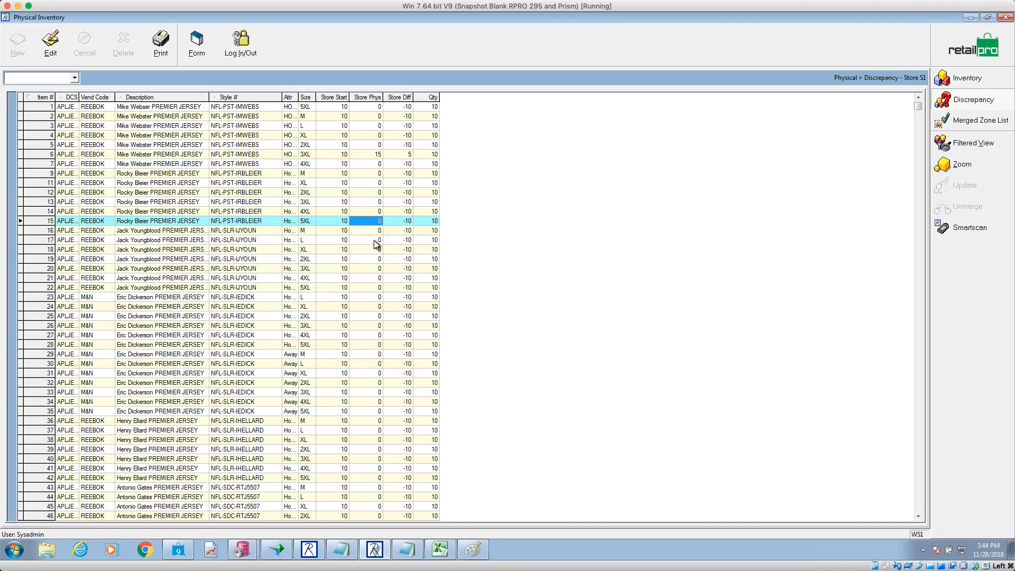
pyautogui.click(374, 241)
pyautogui.click(374, 268)
pyautogui.click(373, 326)
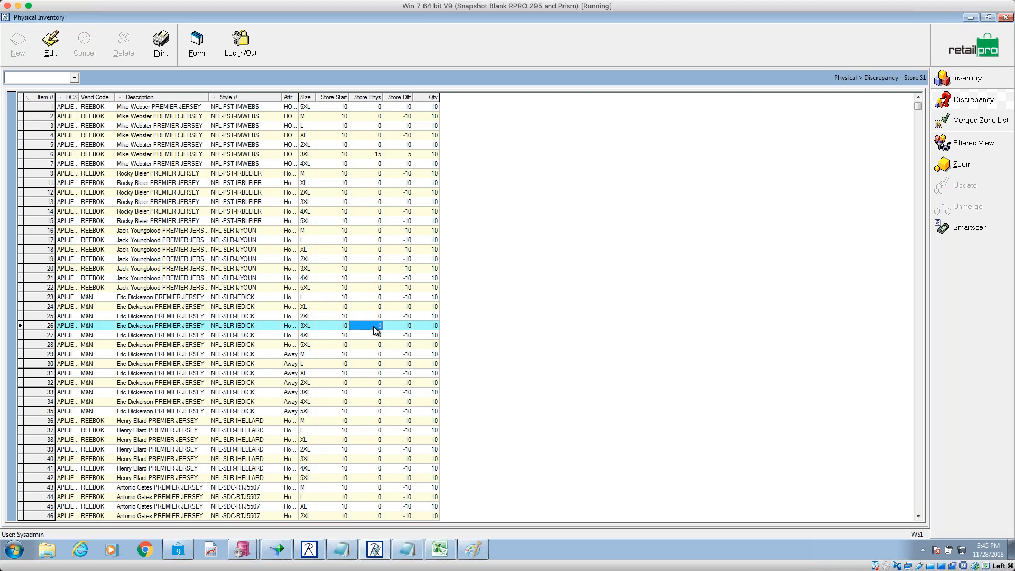
# - Clear the item 123 filter from the Store S1 grid and cancel filtering so all items show
pyautogui.click(970, 56)
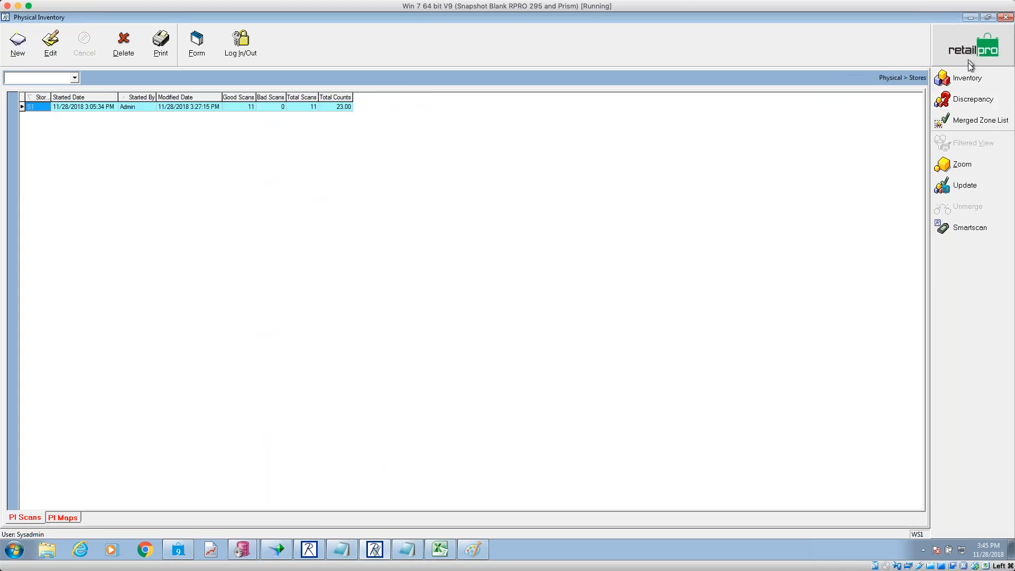
pyautogui.click(967, 80)
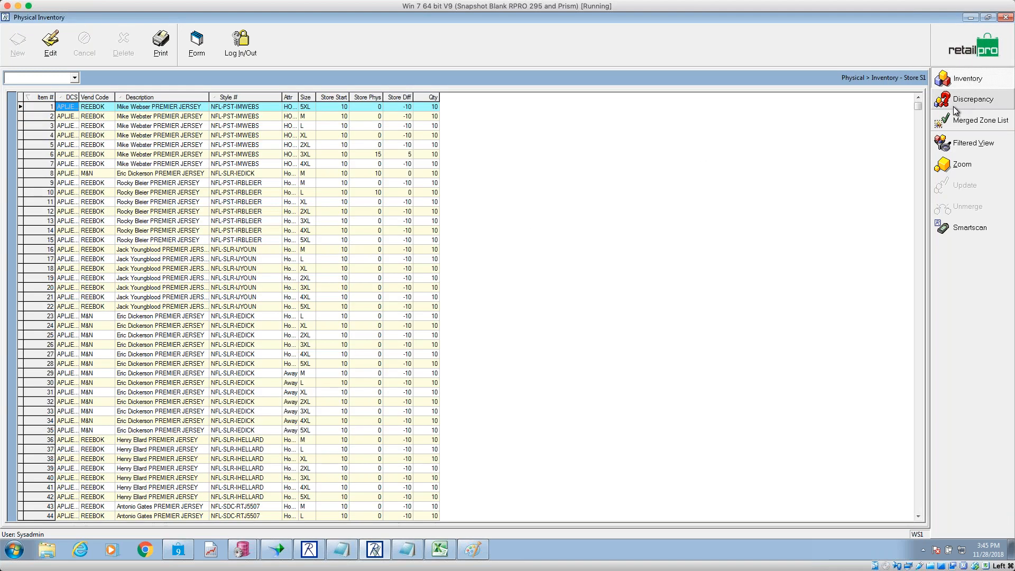
pyautogui.click(974, 151)
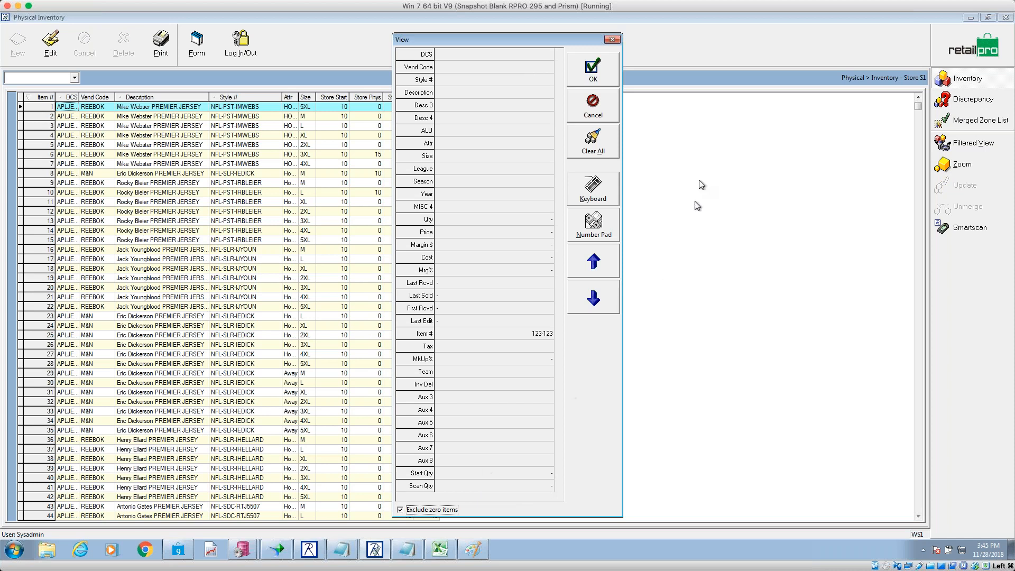
pyautogui.click(596, 148)
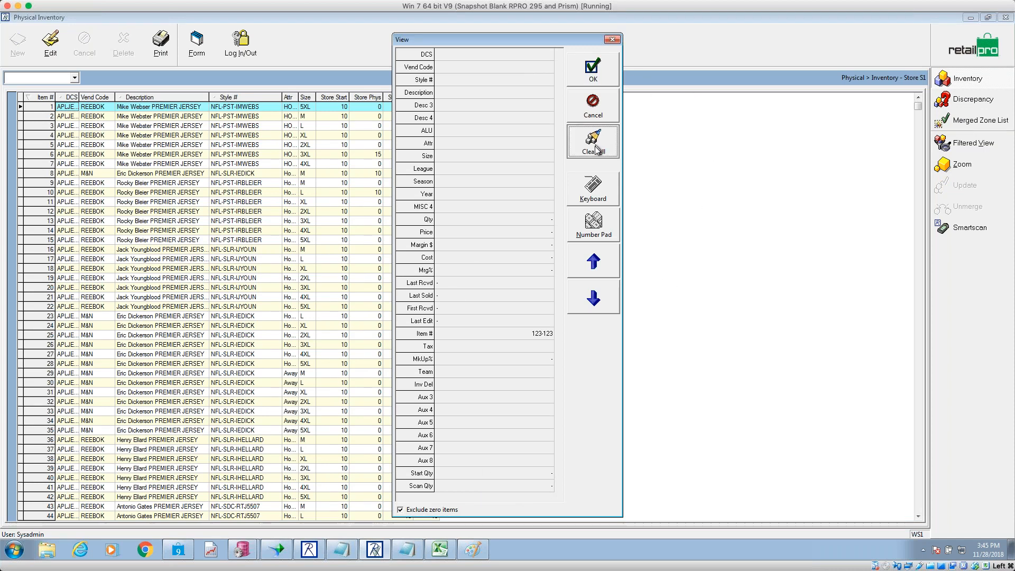
pyautogui.click(418, 511)
pyautogui.click(593, 69)
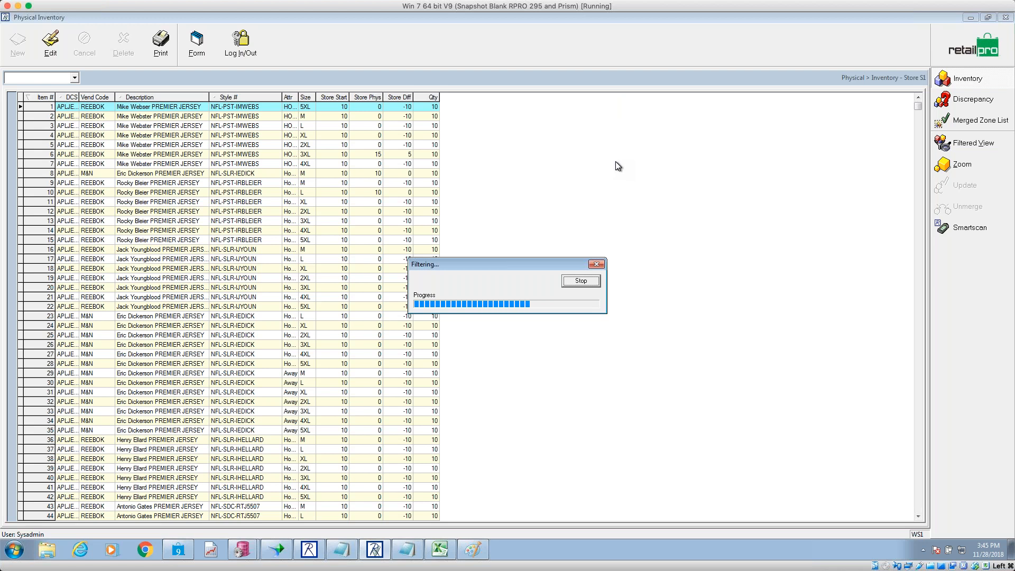
pyautogui.click(584, 285)
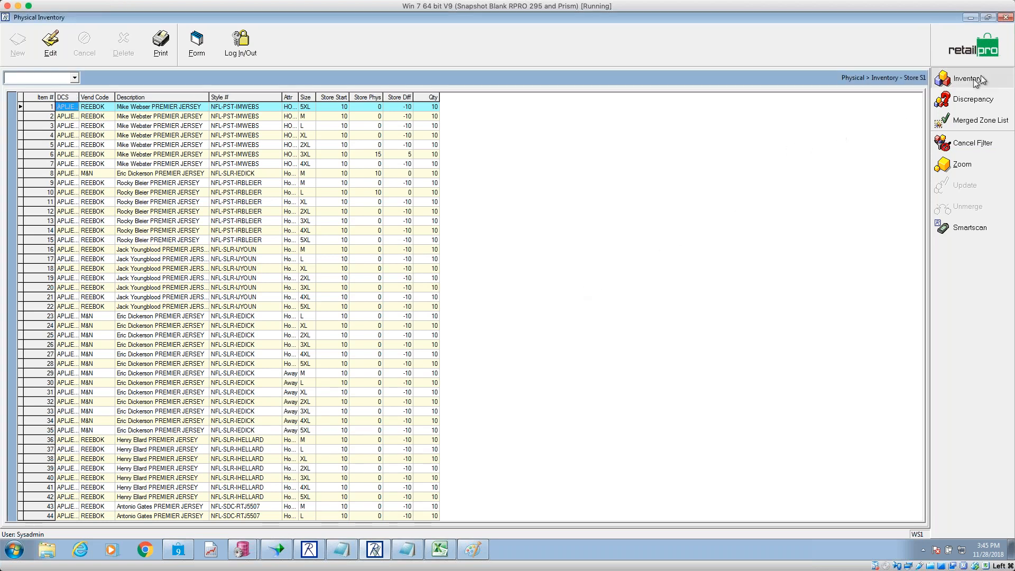
pyautogui.click(960, 141)
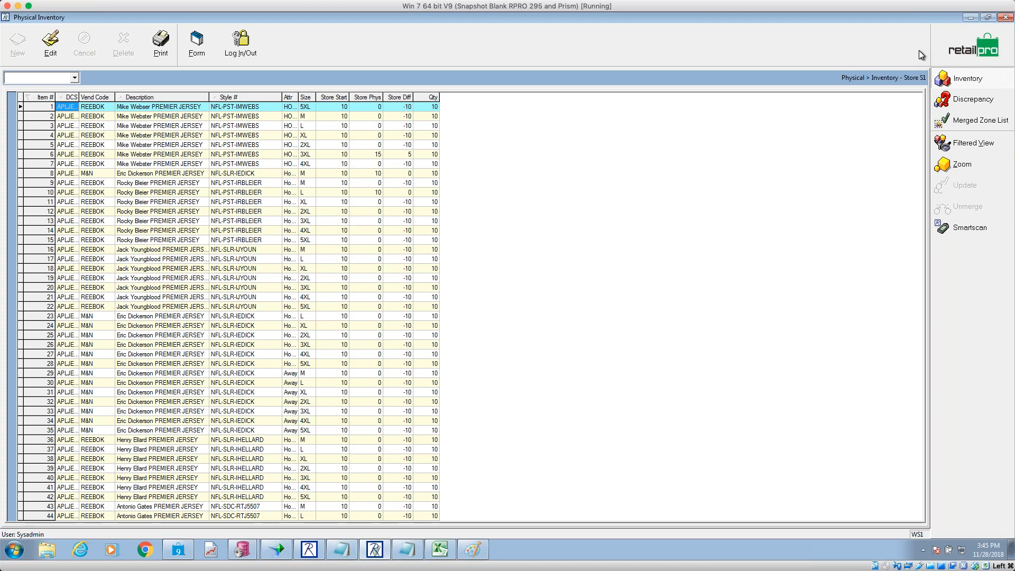
# - Review the Discrepancies and Update steps in PI Steps8.txt, then return to Retail Pro's stores list
pyautogui.click(374, 550)
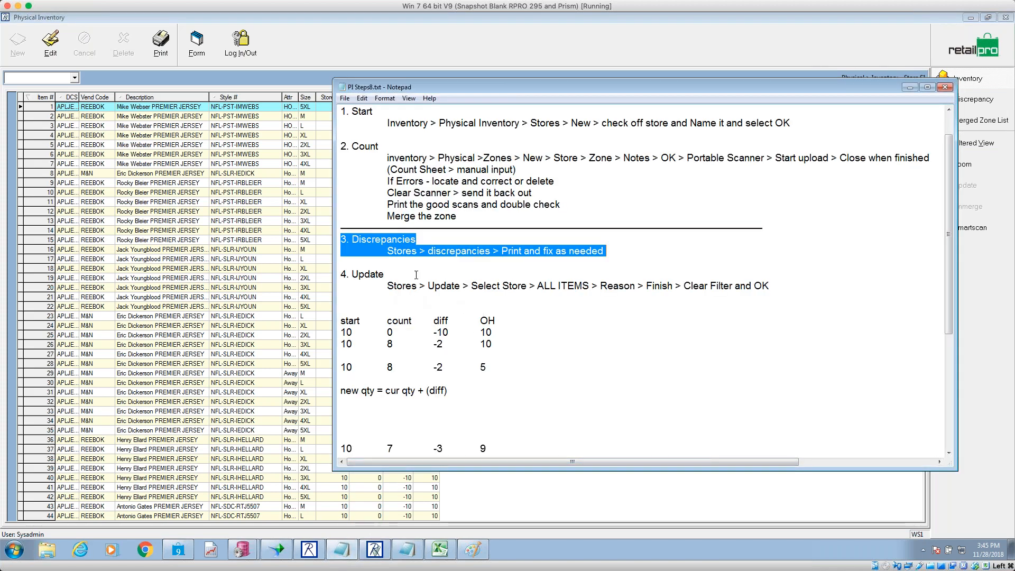
pyautogui.moveTo(466, 250); pyautogui.dragTo(472, 250)
pyautogui.moveTo(616, 251); pyautogui.dragTo(501, 251)
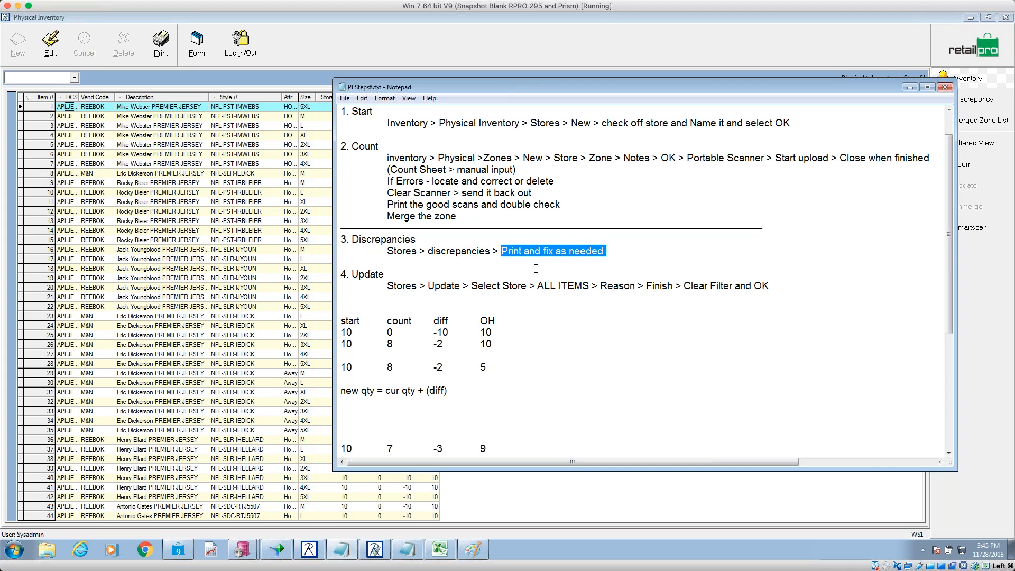
pyautogui.moveTo(792, 285); pyautogui.dragTo(324, 271)
pyautogui.click(502, 57)
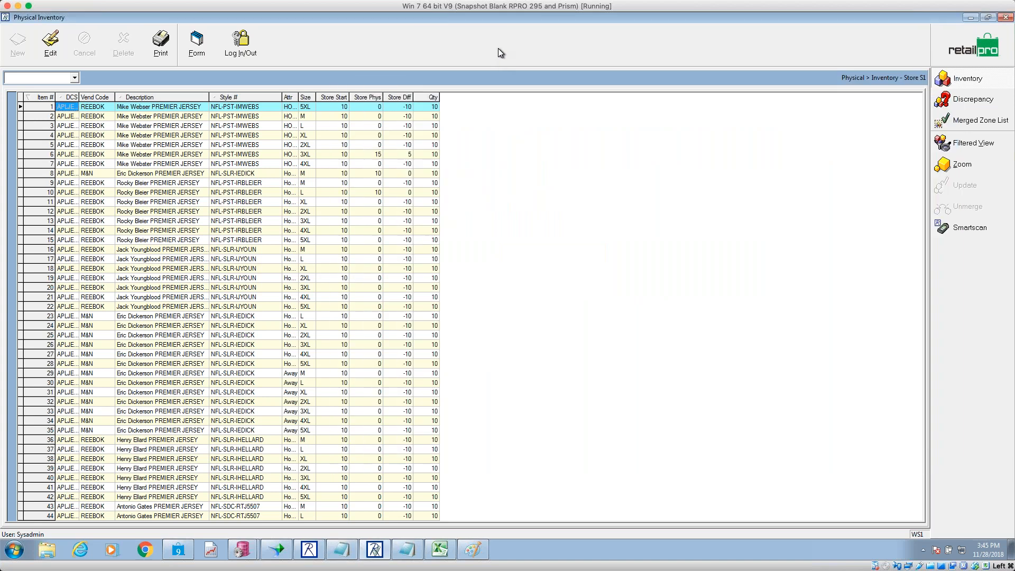
pyautogui.click(975, 50)
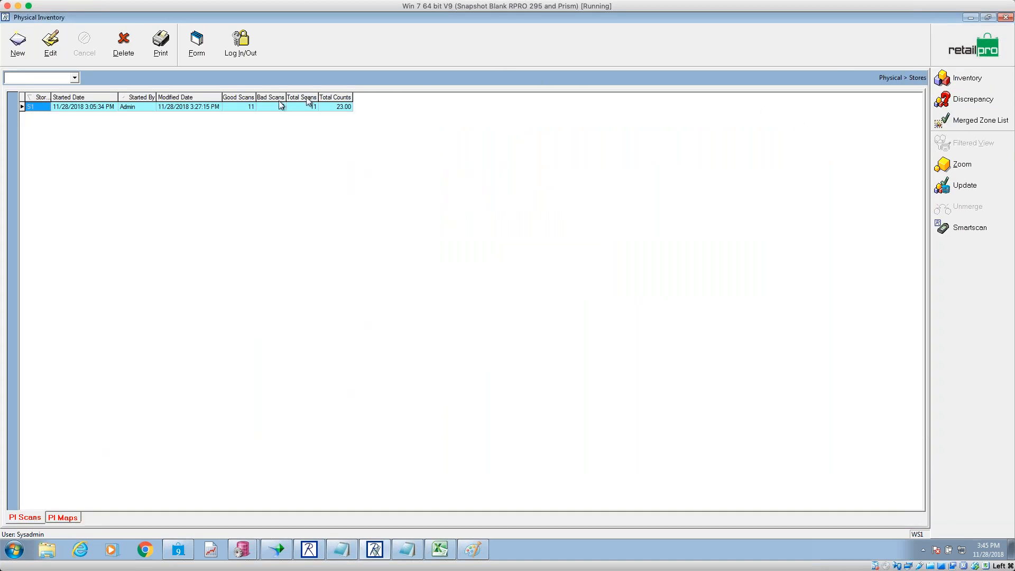
# - Start a Multi-Location PI Update from the store counts list with store S1 selected
pyautogui.click(971, 56)
pyautogui.click(958, 79)
pyautogui.click(965, 186)
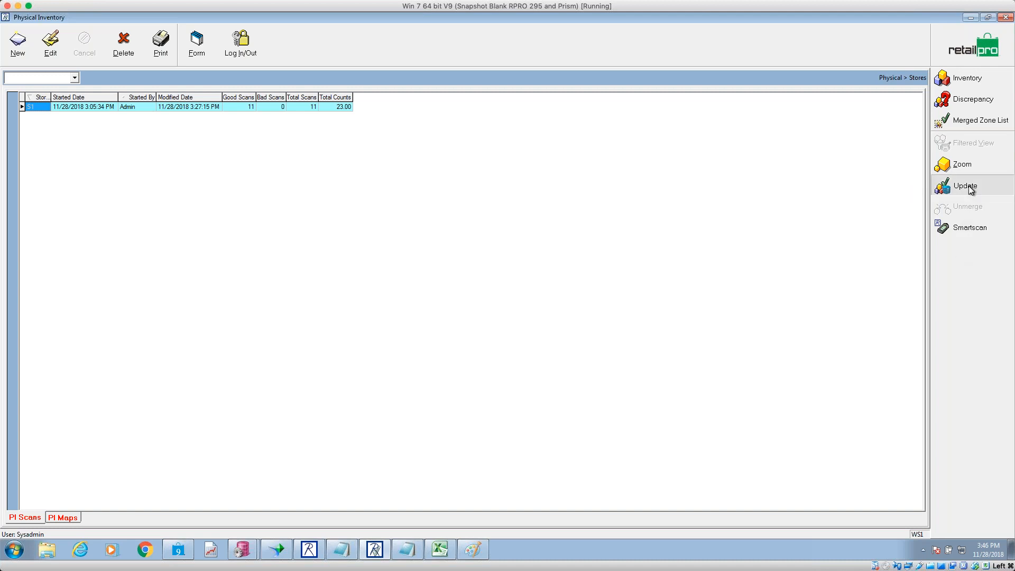
pyautogui.click(434, 228)
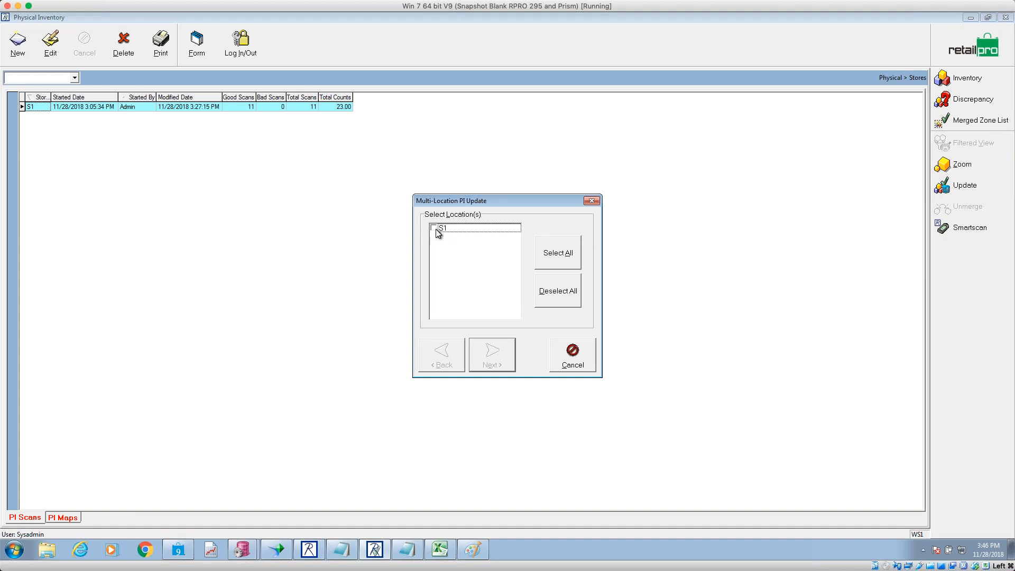
pyautogui.click(492, 354)
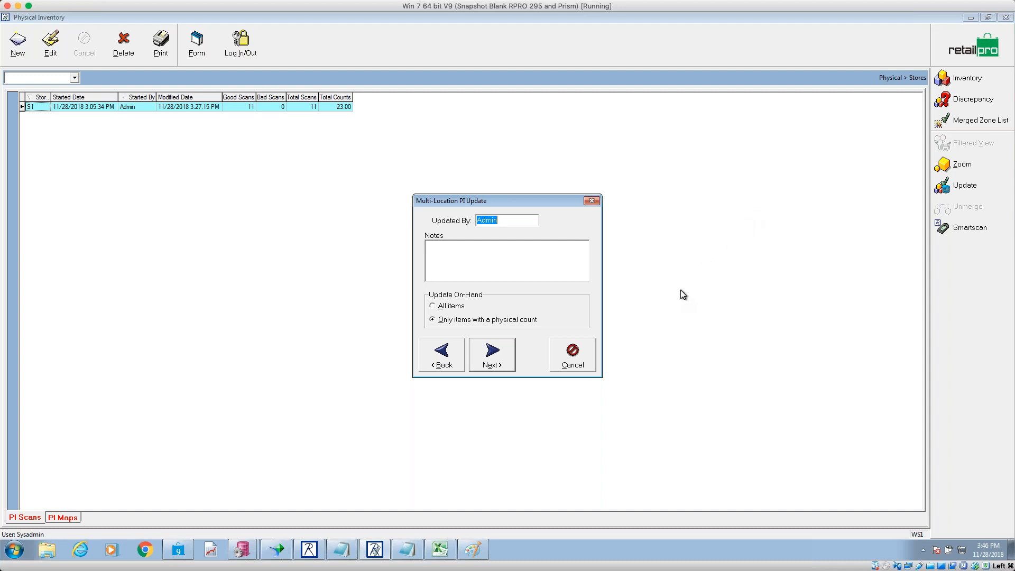
# - Update on-hand for all items with adjustment reason Phy Inv and finish the wizard
pyautogui.click(449, 308)
pyautogui.click(473, 321)
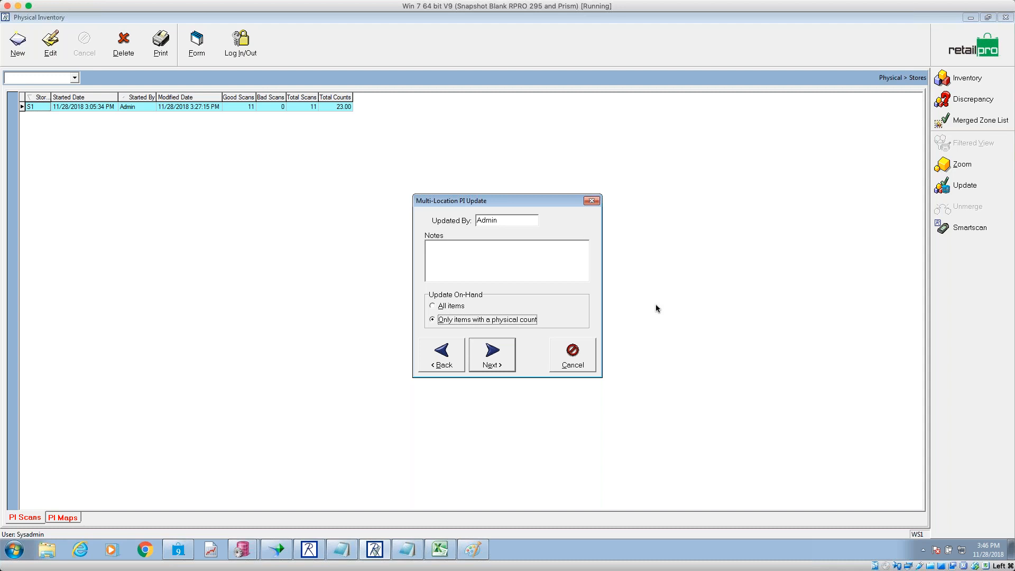
pyautogui.click(439, 306)
pyautogui.click(510, 355)
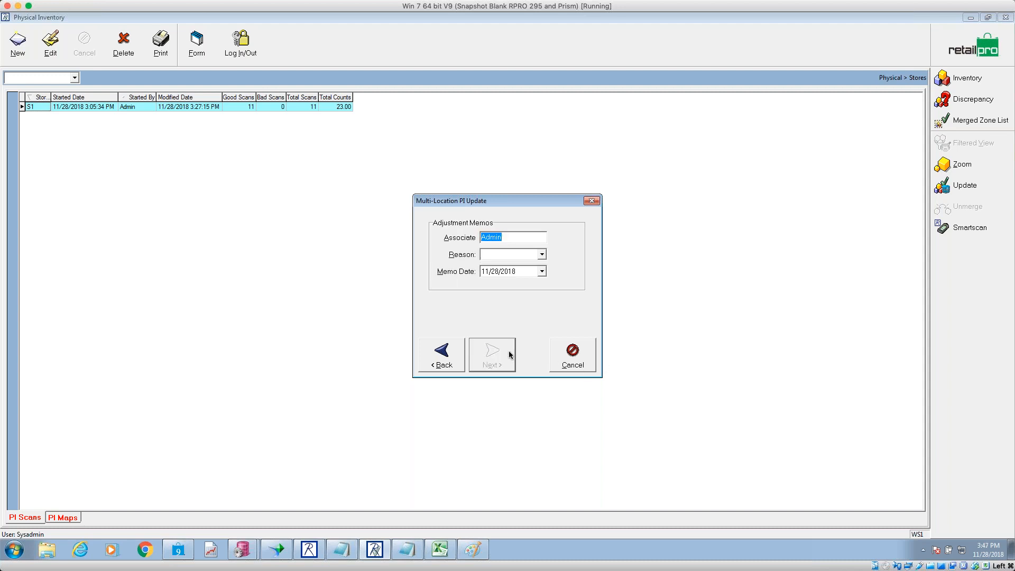
pyautogui.click(541, 255)
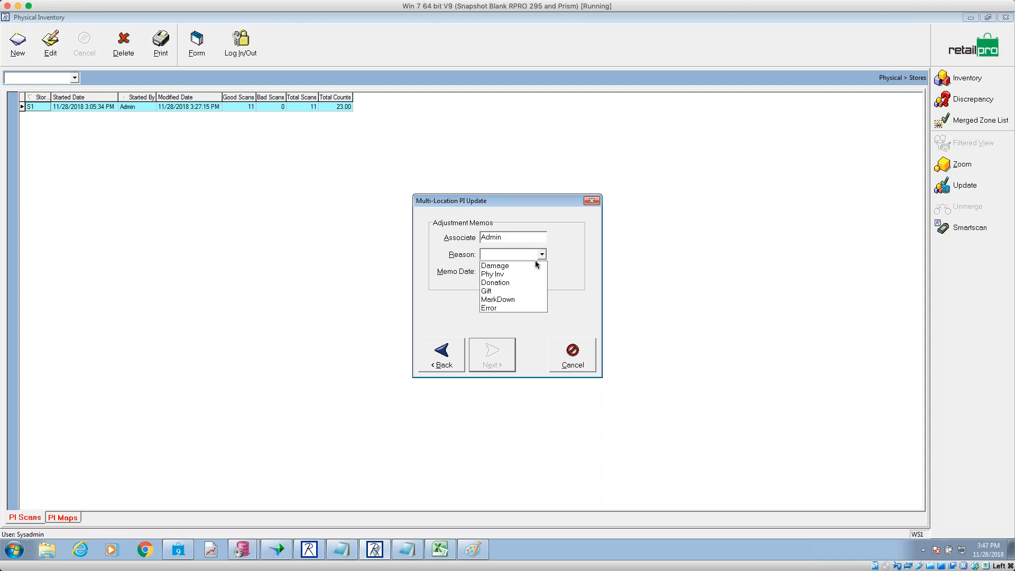
pyautogui.click(526, 274)
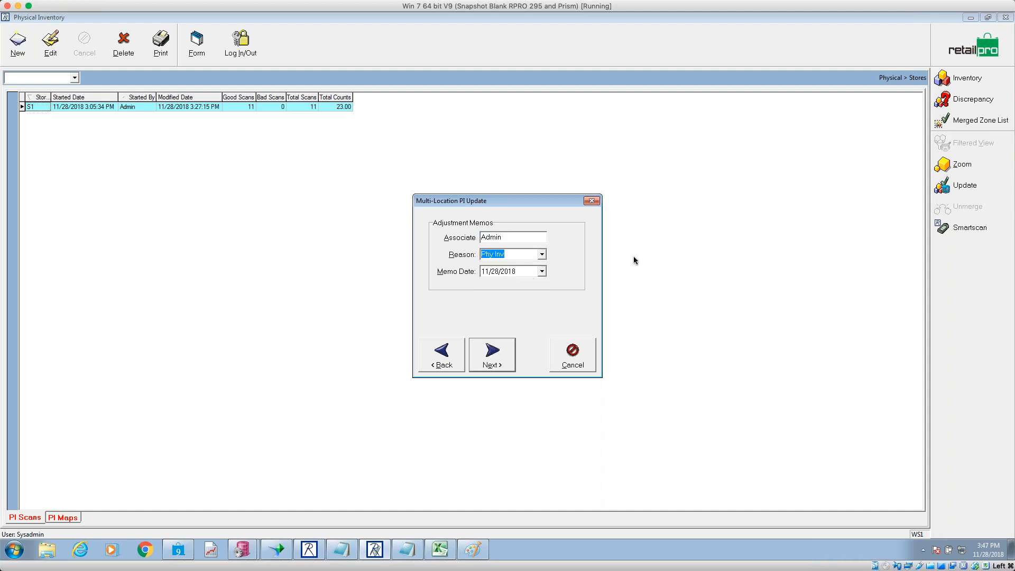
pyautogui.click(506, 362)
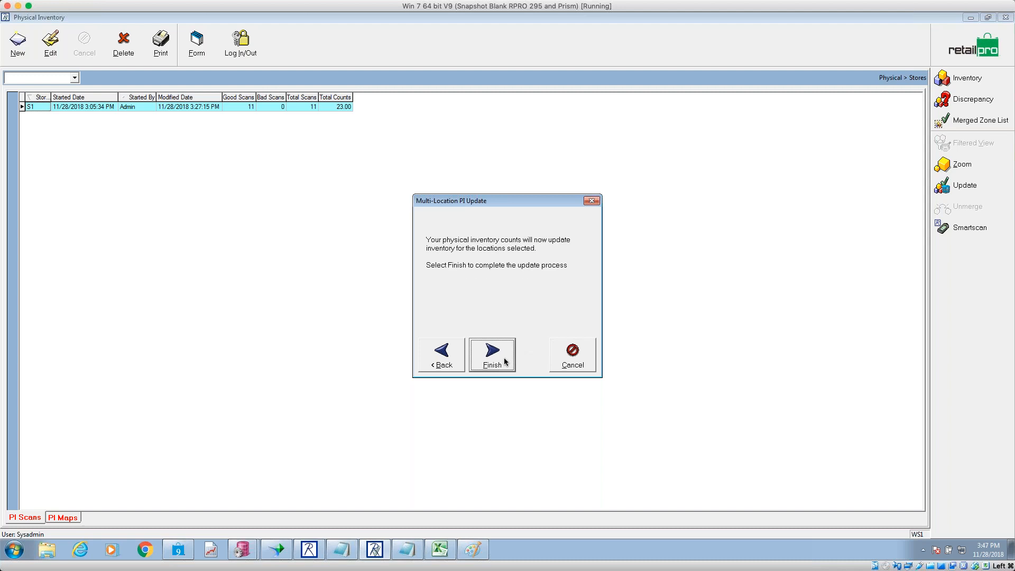
pyautogui.click(506, 362)
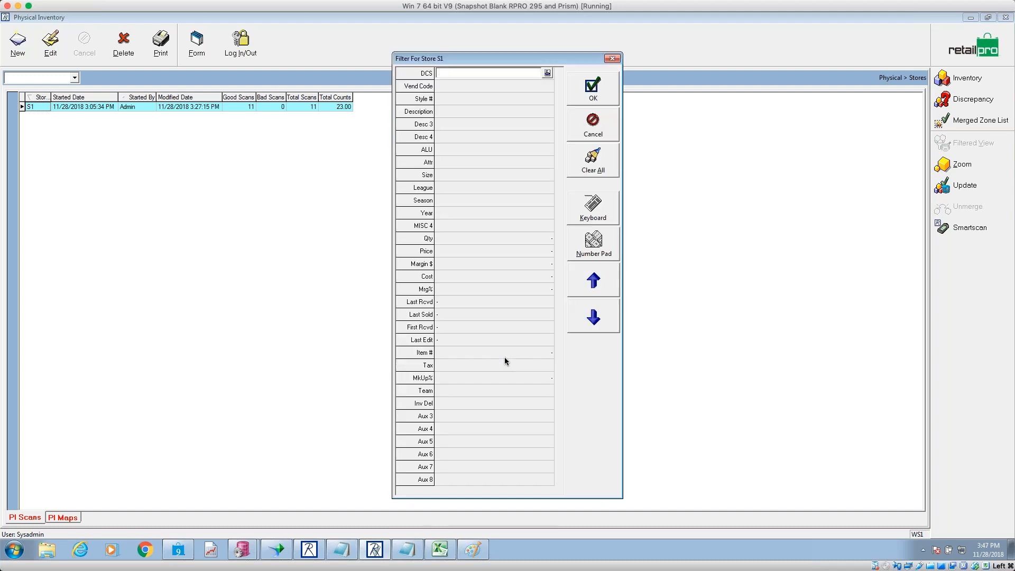
# - Clear all ALU, Price and Mrg% criteria in the store S1 filter and close it
pyautogui.click(503, 148)
pyautogui.click(494, 250)
pyautogui.click(493, 289)
pyautogui.click(599, 167)
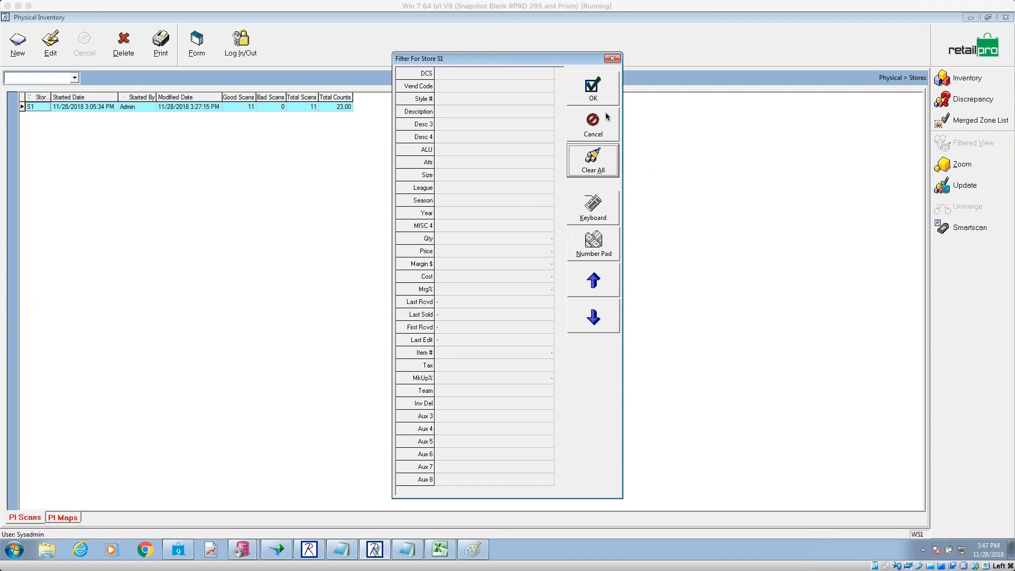
pyautogui.click(613, 59)
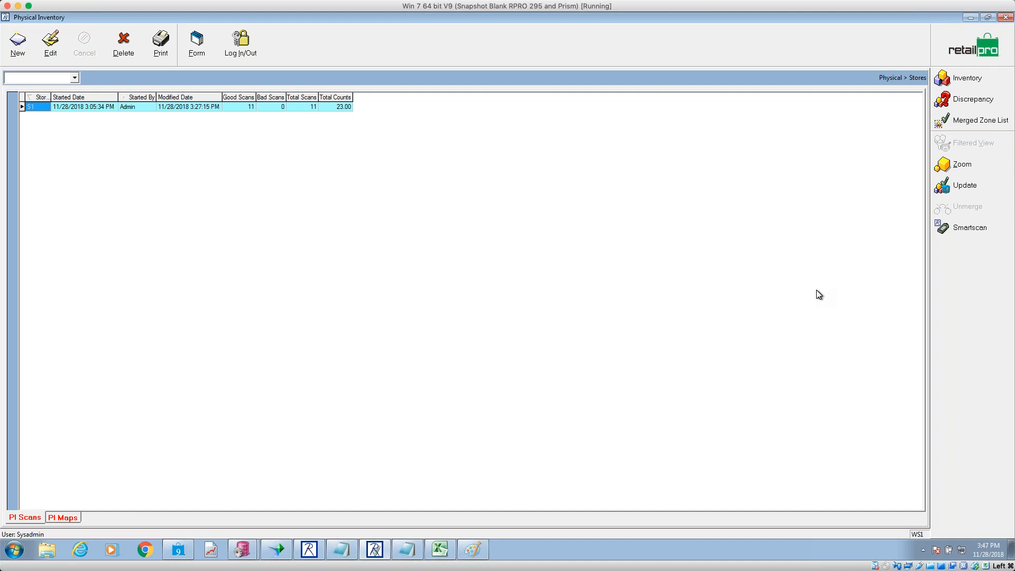
# - Start a new blank Paint picture, discarding the old circle sketch without saving
pyautogui.click(474, 557)
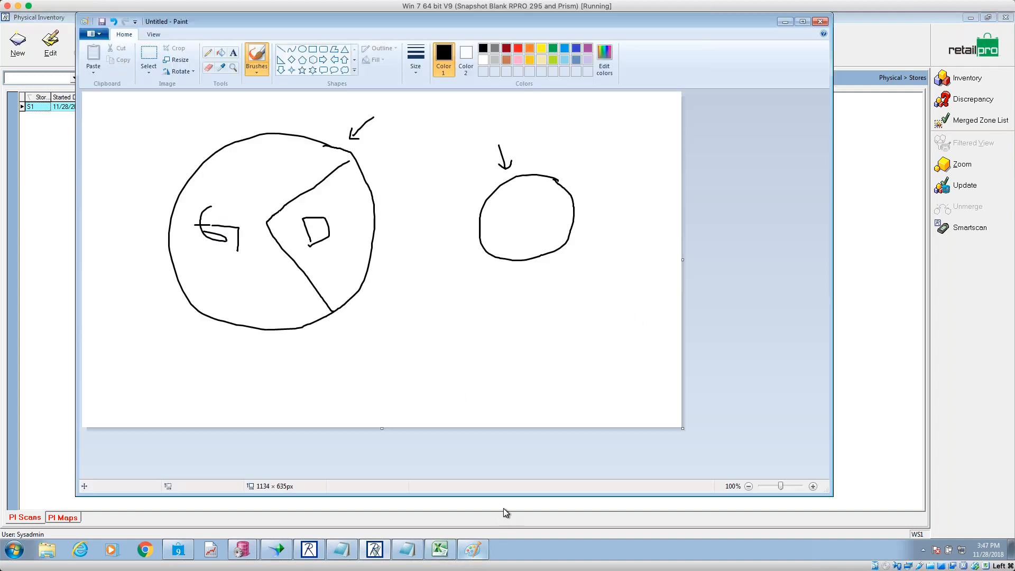
pyautogui.click(104, 35)
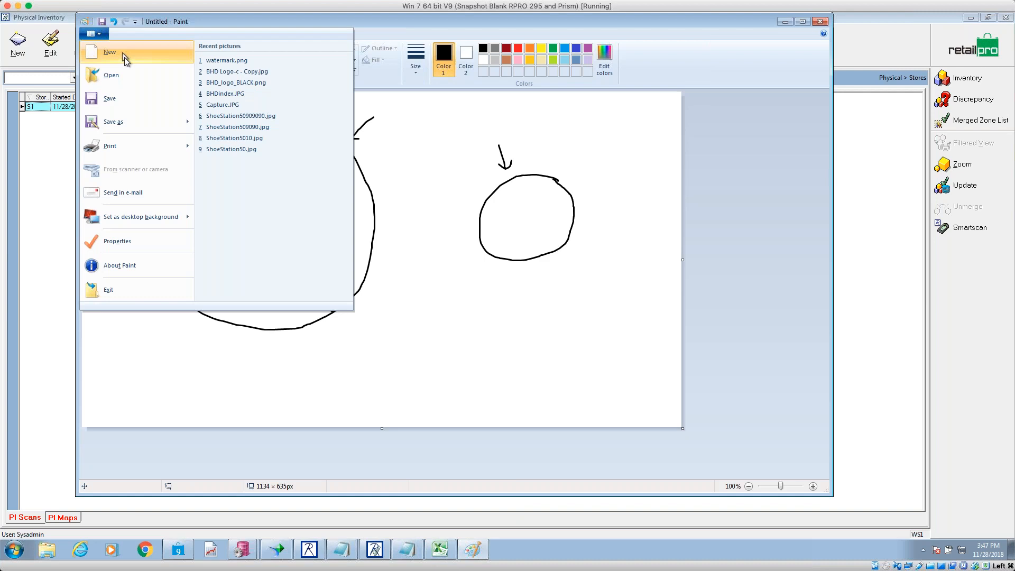
pyautogui.click(109, 57)
pyautogui.click(475, 261)
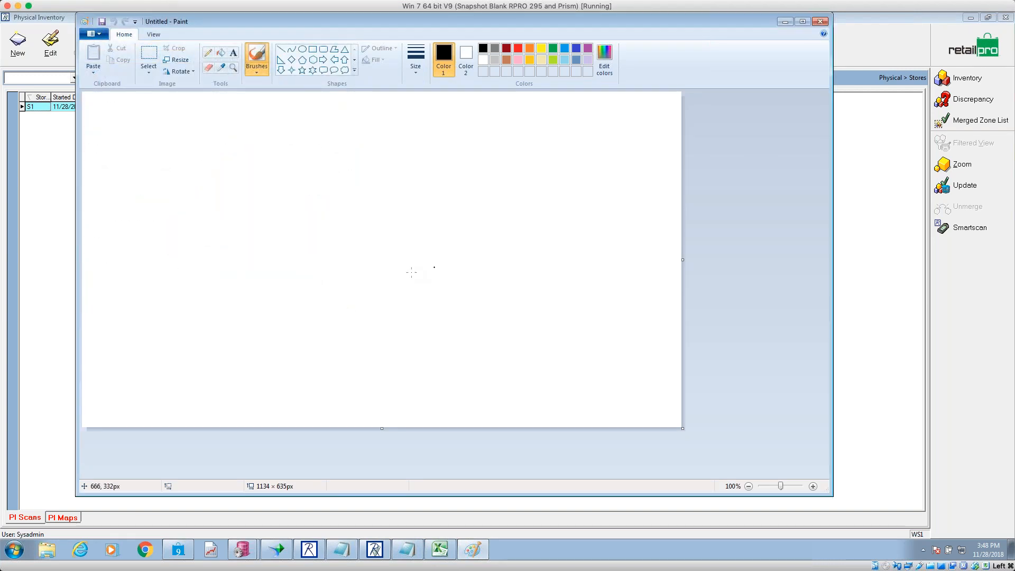
# - Draw left and right boxes, each with a smaller inner square, joined by connecting lines
pyautogui.moveTo(288, 155)
pyautogui.mouseDown()
pyautogui.moveTo(208, 227)
pyautogui.moveTo(211, 282)
pyautogui.moveTo(320, 261)
pyautogui.moveTo(313, 152)
pyautogui.moveTo(273, 155)
pyautogui.mouseUp()
pyautogui.moveTo(632, 231)
pyautogui.mouseDown()
pyautogui.moveTo(599, 230)
pyautogui.moveTo(544, 338)
pyautogui.moveTo(646, 308)
pyautogui.moveTo(631, 247)
pyautogui.mouseUp()
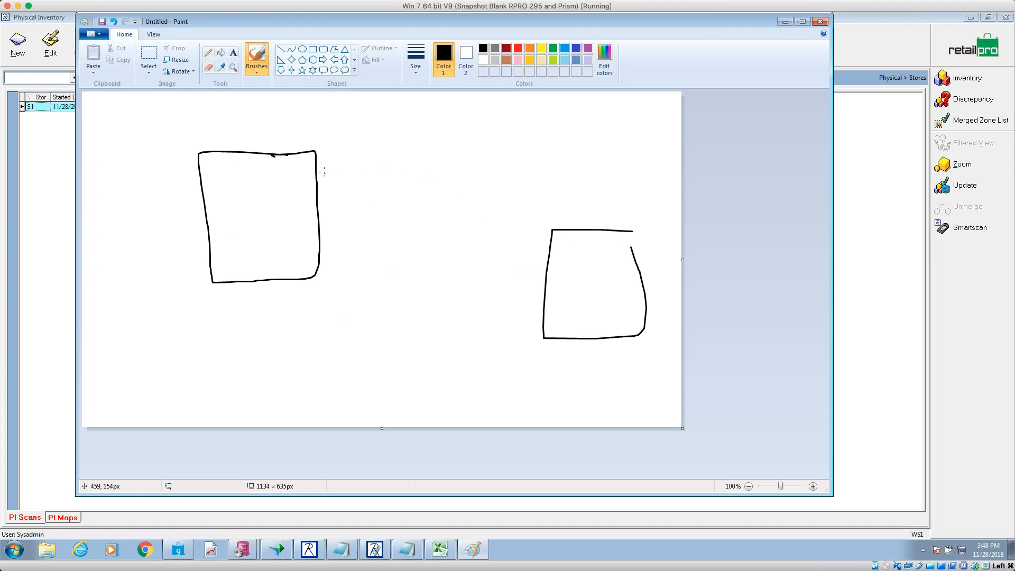
pyautogui.moveTo(303, 144)
pyautogui.mouseDown()
pyautogui.moveTo(452, 133)
pyautogui.moveTo(528, 150)
pyautogui.moveTo(594, 191)
pyautogui.moveTo(588, 239)
pyautogui.mouseUp()
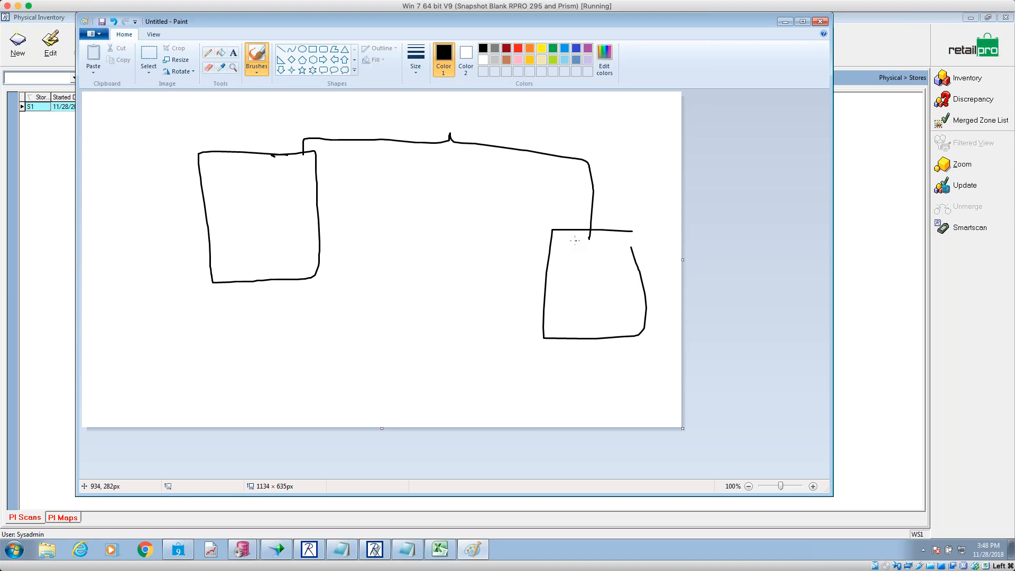
pyautogui.moveTo(617, 272)
pyautogui.mouseDown()
pyautogui.moveTo(591, 272)
pyautogui.moveTo(586, 303)
pyautogui.moveTo(606, 319)
pyautogui.moveTo(620, 271)
pyautogui.mouseUp()
pyautogui.moveTo(280, 184)
pyautogui.mouseDown()
pyautogui.moveTo(255, 195)
pyautogui.moveTo(261, 234)
pyautogui.moveTo(295, 218)
pyautogui.moveTo(294, 176)
pyautogui.moveTo(268, 179)
pyautogui.mouseUp()
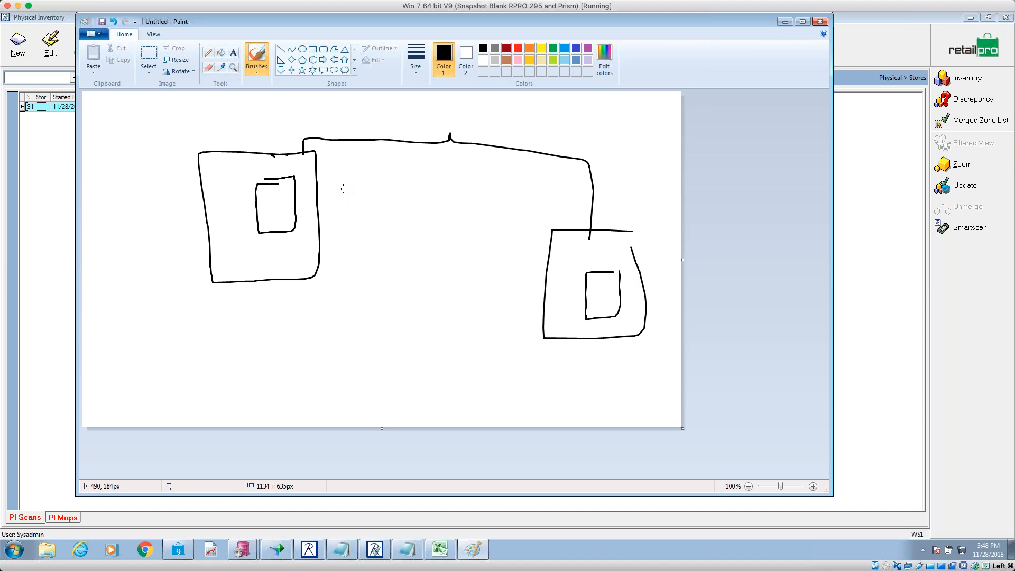
pyautogui.moveTo(314, 159)
pyautogui.mouseDown()
pyautogui.moveTo(373, 149)
pyautogui.moveTo(513, 158)
pyautogui.moveTo(531, 178)
pyautogui.mouseUp()
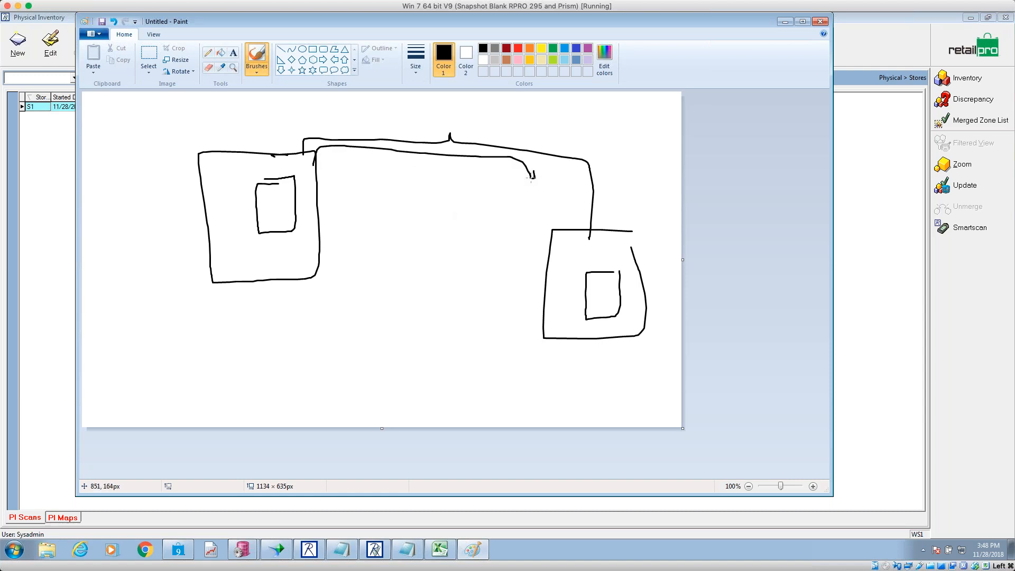
pyautogui.moveTo(555, 225)
pyautogui.mouseDown()
pyautogui.moveTo(546, 167)
pyautogui.moveTo(434, 131)
pyautogui.moveTo(359, 132)
pyautogui.moveTo(369, 135)
pyautogui.mouseUp()
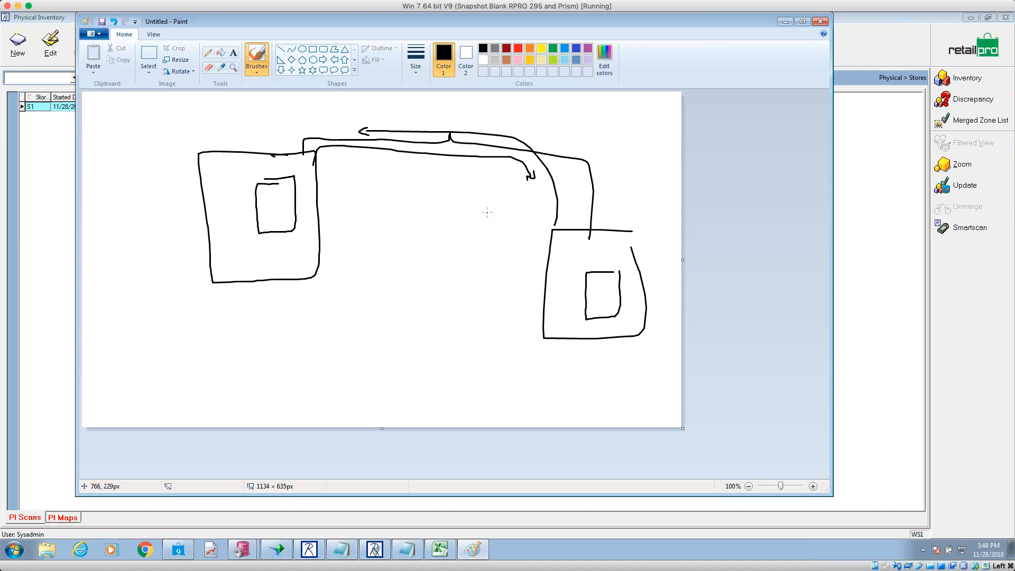
# - Draw arrows into and from the inner squares and a small box at the far right
pyautogui.moveTo(599, 255)
pyautogui.mouseDown()
pyautogui.moveTo(599, 267)
pyautogui.moveTo(608, 259)
pyautogui.mouseUp()
pyautogui.moveTo(276, 198)
pyautogui.mouseDown()
pyautogui.moveTo(295, 179)
pyautogui.moveTo(455, 174)
pyautogui.moveTo(445, 182)
pyautogui.mouseUp()
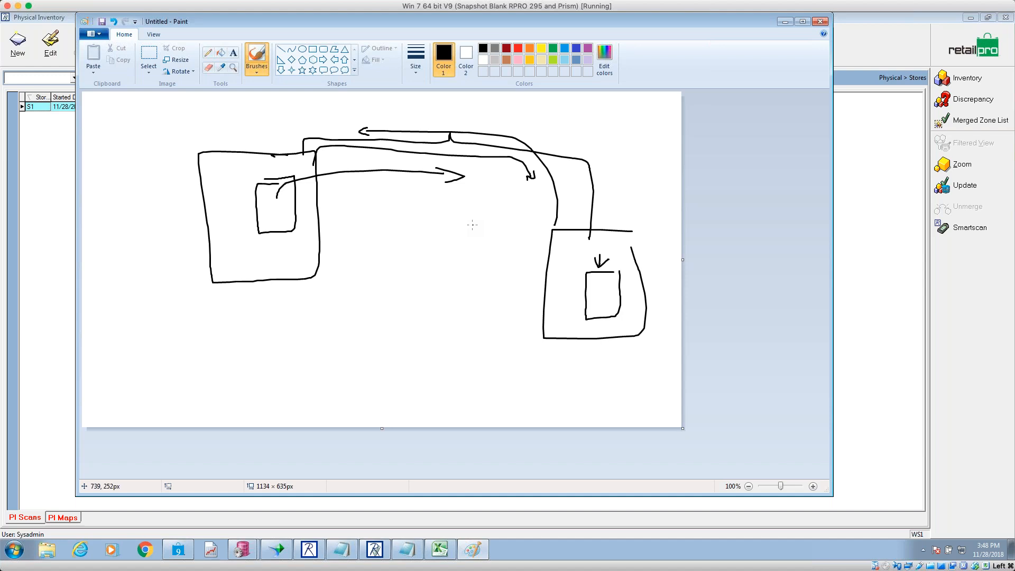
pyautogui.moveTo(595, 300); pyautogui.dragTo(632, 290)
pyautogui.moveTo(649, 213)
pyautogui.mouseDown()
pyautogui.moveTo(665, 210)
pyautogui.moveTo(674, 229)
pyautogui.moveTo(671, 210)
pyautogui.mouseUp()
pyautogui.moveTo(642, 279)
pyautogui.mouseDown()
pyautogui.moveTo(617, 295)
pyautogui.moveTo(633, 316)
pyautogui.mouseUp()
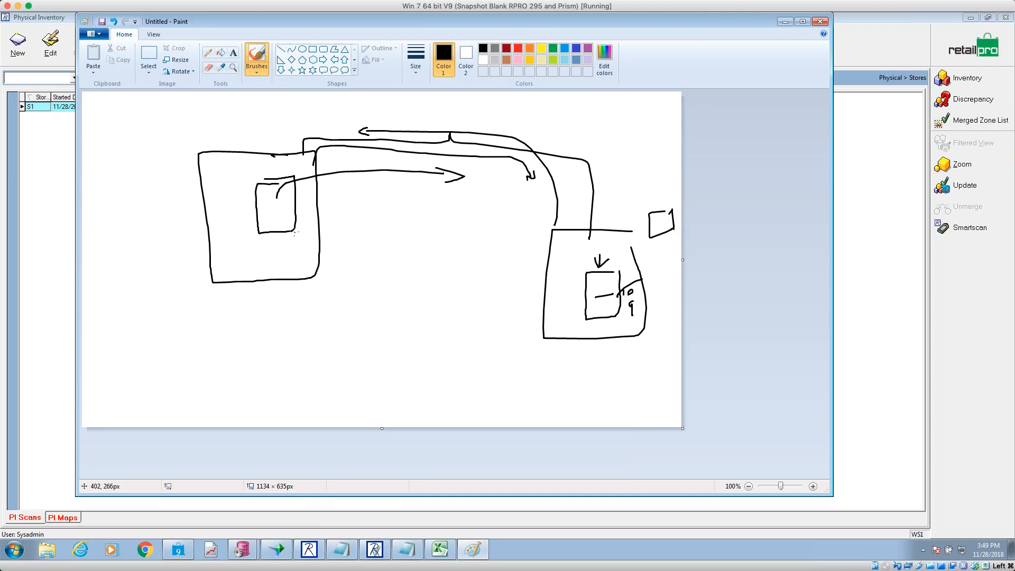
# - Add connecting curves from the small box, circle the right inner square's marks, and label them 9
pyautogui.moveTo(266, 208)
pyautogui.mouseDown()
pyautogui.moveTo(344, 174)
pyautogui.moveTo(458, 180)
pyautogui.moveTo(528, 196)
pyautogui.moveTo(576, 257)
pyautogui.mouseUp()
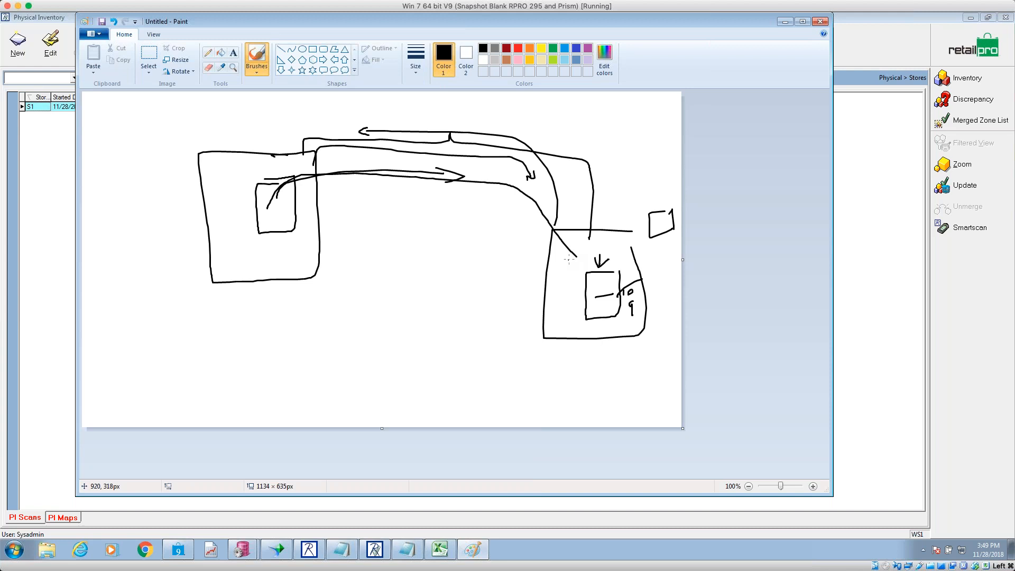
pyautogui.moveTo(635, 303)
pyautogui.mouseDown()
pyautogui.moveTo(621, 316)
pyautogui.moveTo(623, 288)
pyautogui.moveTo(633, 297)
pyautogui.moveTo(634, 288)
pyautogui.moveTo(610, 288)
pyautogui.mouseUp()
pyautogui.moveTo(654, 222)
pyautogui.mouseDown()
pyautogui.moveTo(654, 197)
pyautogui.moveTo(578, 166)
pyautogui.moveTo(309, 173)
pyautogui.moveTo(272, 208)
pyautogui.moveTo(302, 214)
pyautogui.moveTo(288, 196)
pyautogui.moveTo(261, 207)
pyautogui.moveTo(317, 216)
pyautogui.moveTo(294, 208)
pyautogui.moveTo(339, 186)
pyautogui.moveTo(473, 195)
pyautogui.moveTo(561, 249)
pyautogui.mouseUp()
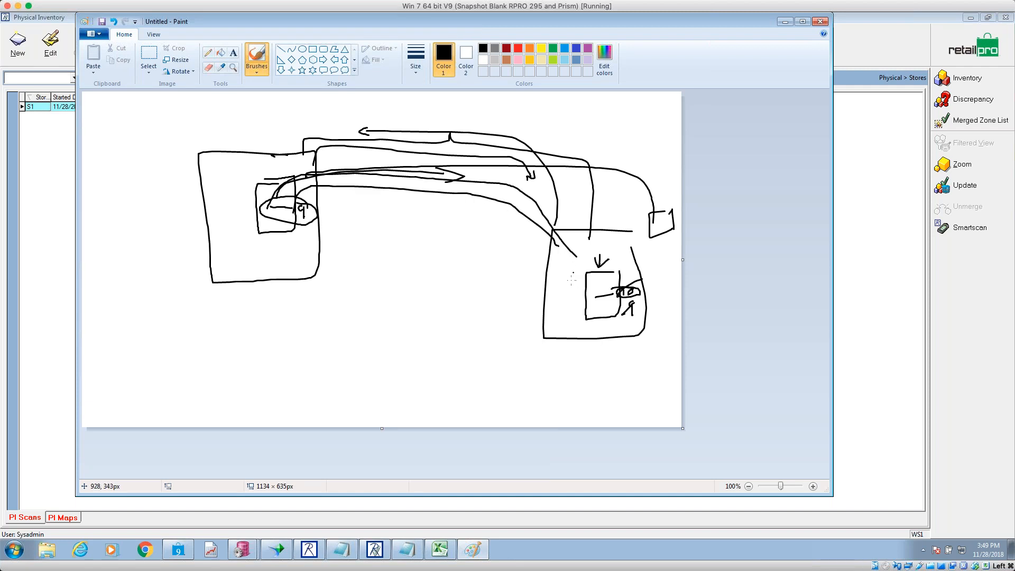
pyautogui.moveTo(581, 300)
pyautogui.mouseDown()
pyautogui.moveTo(648, 296)
pyautogui.moveTo(579, 292)
pyautogui.moveTo(614, 302)
pyautogui.mouseUp()
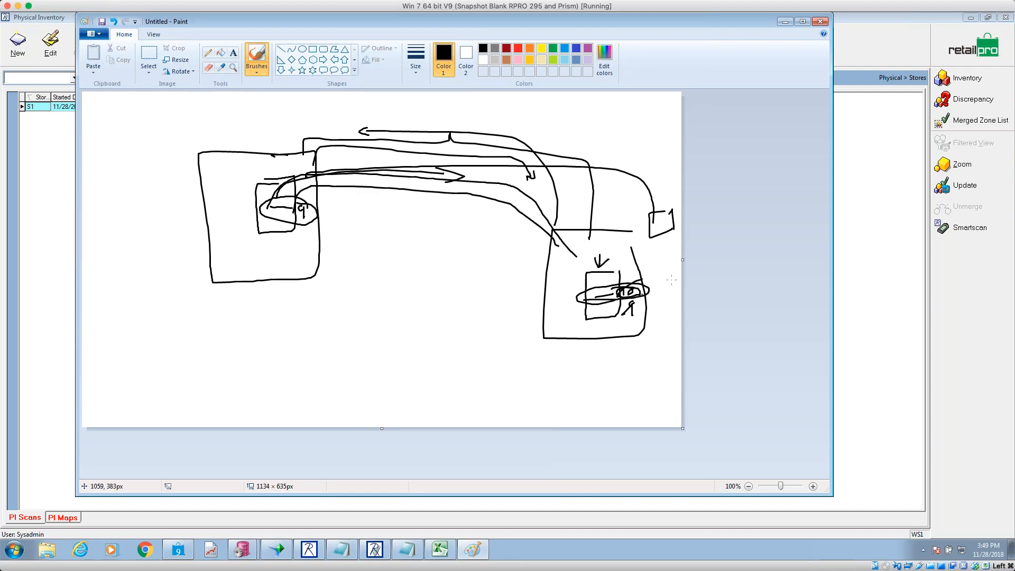
pyautogui.moveTo(660, 288); pyautogui.dragTo(659, 295)
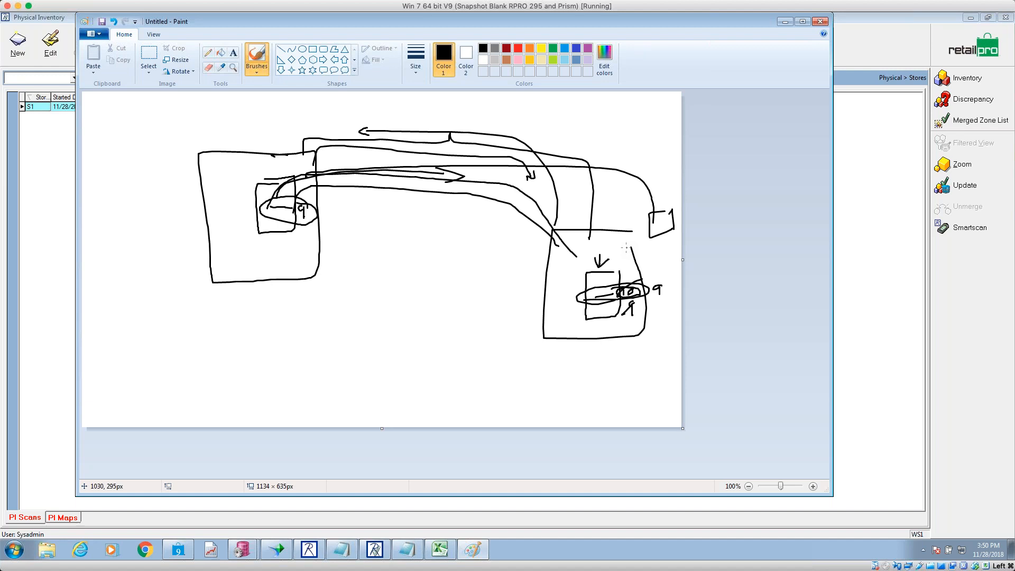
# - Minimize the Paint sketch so the PI Scans list shows again
pyautogui.moveTo(787, 14); pyautogui.dragTo(788, 30)
pyautogui.click(785, 37)
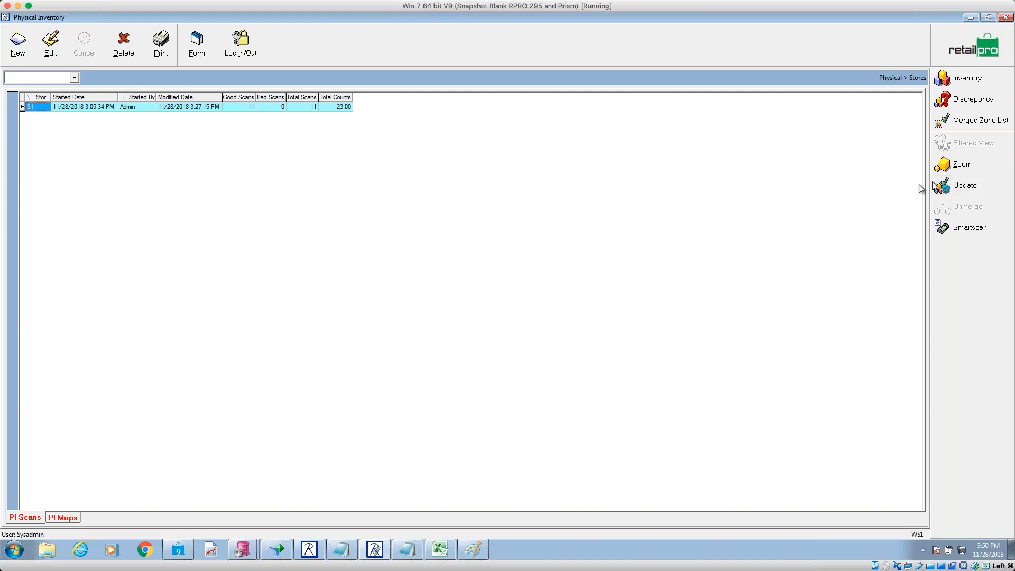
pyautogui.click(962, 187)
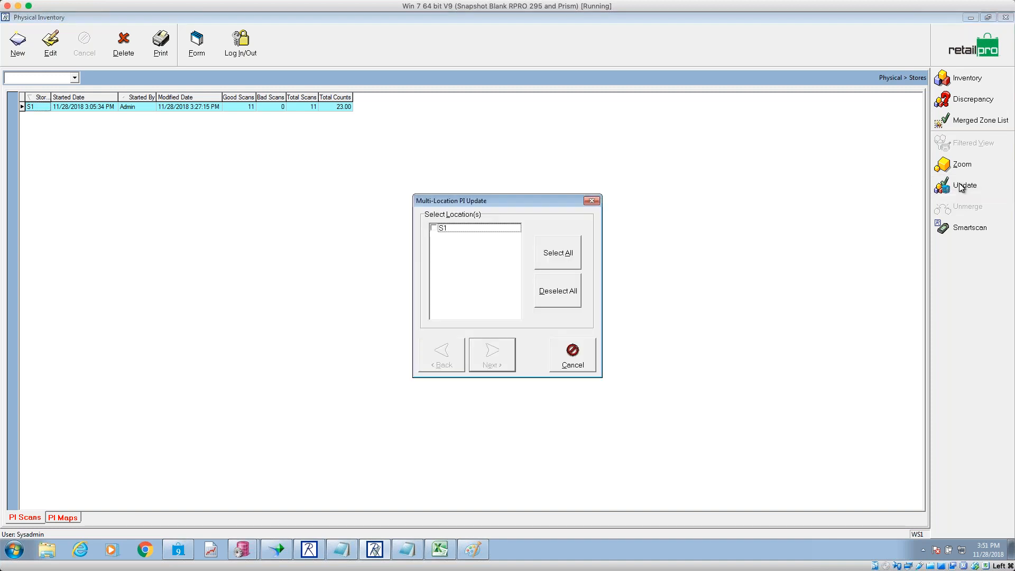
pyautogui.click(442, 232)
pyautogui.click(434, 229)
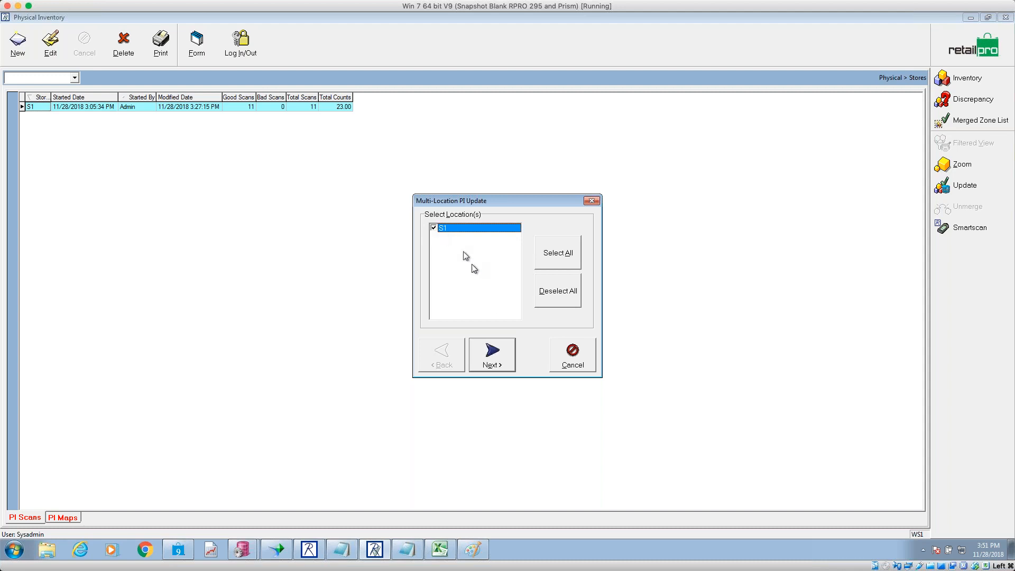
pyautogui.click(492, 353)
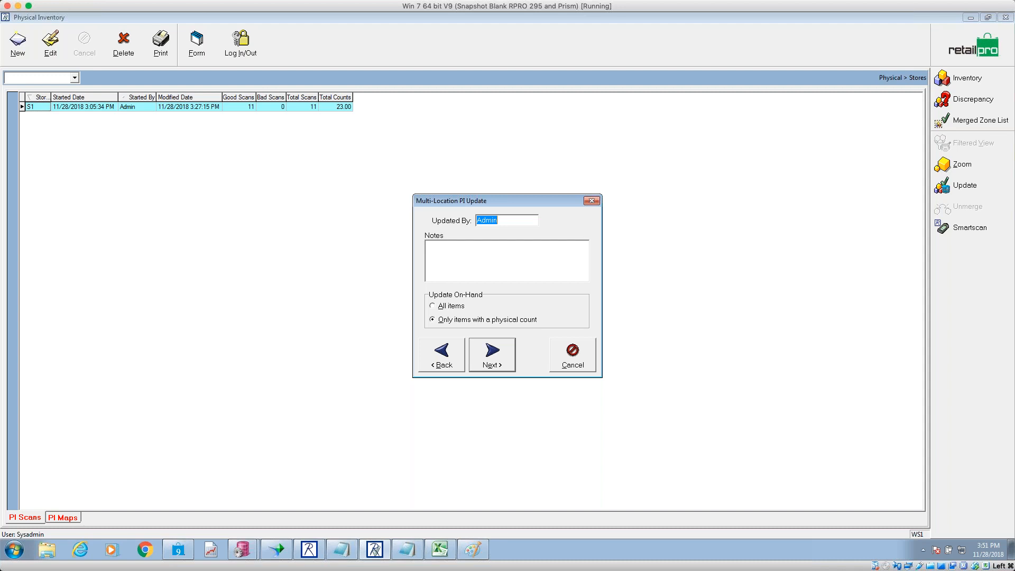
pyautogui.click(583, 353)
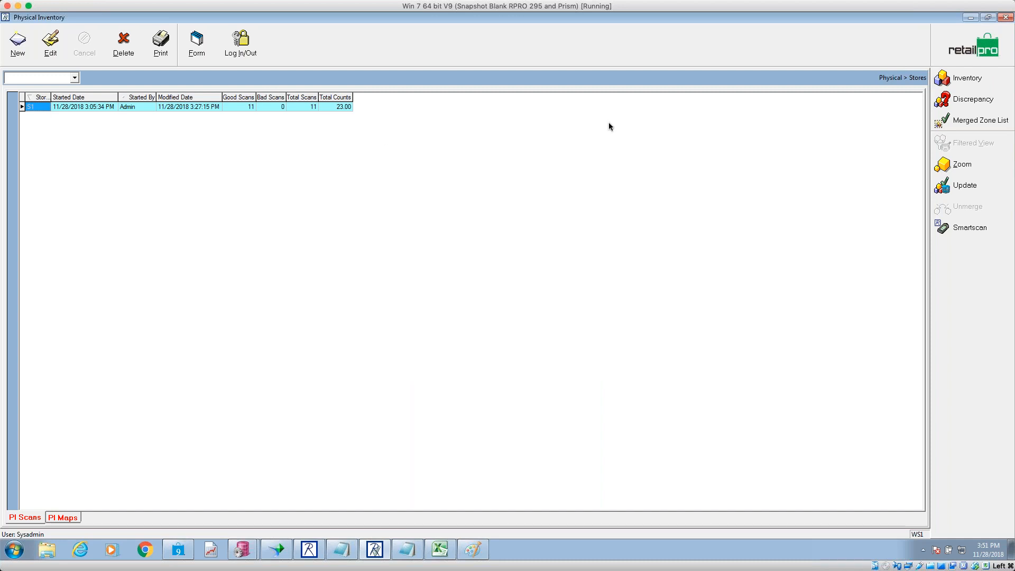
pyautogui.click(937, 52)
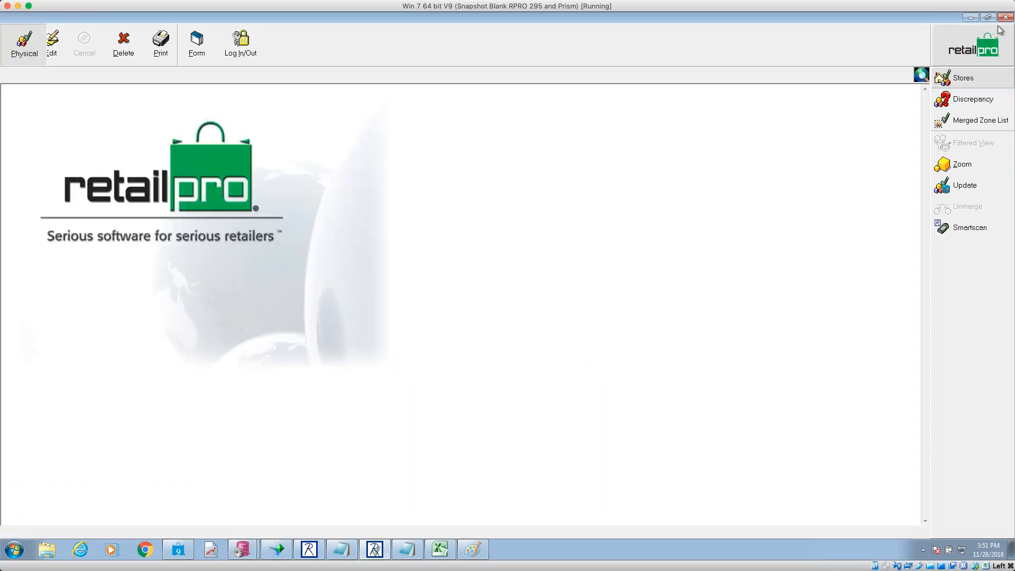
pyautogui.click(517, 316)
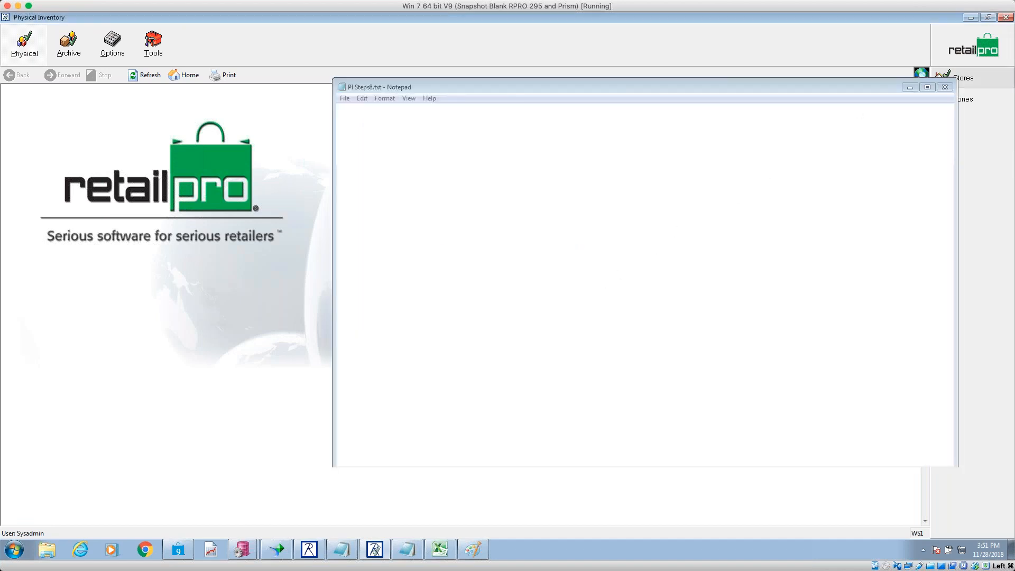
pyautogui.click(309, 550)
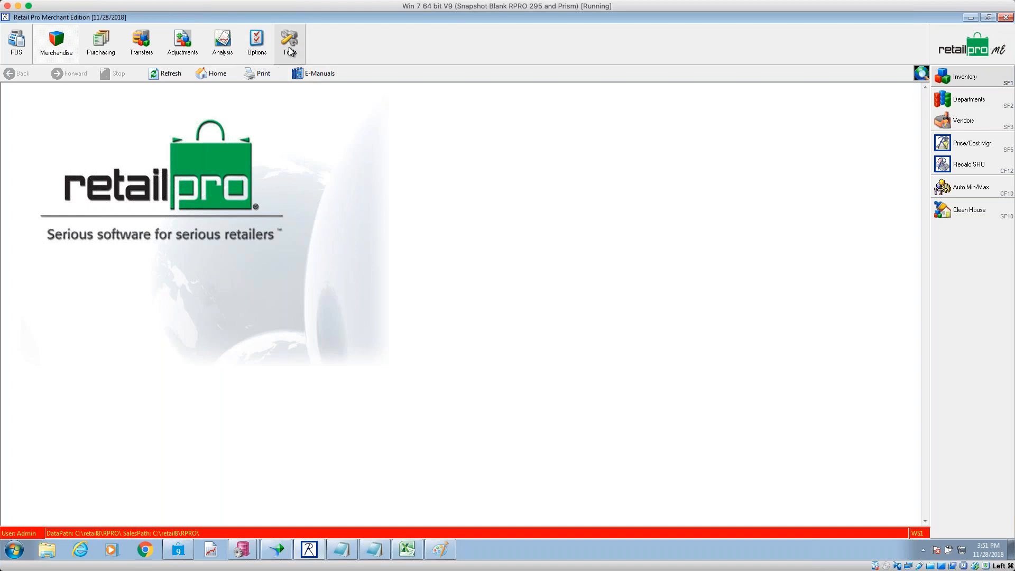
pyautogui.click(293, 50)
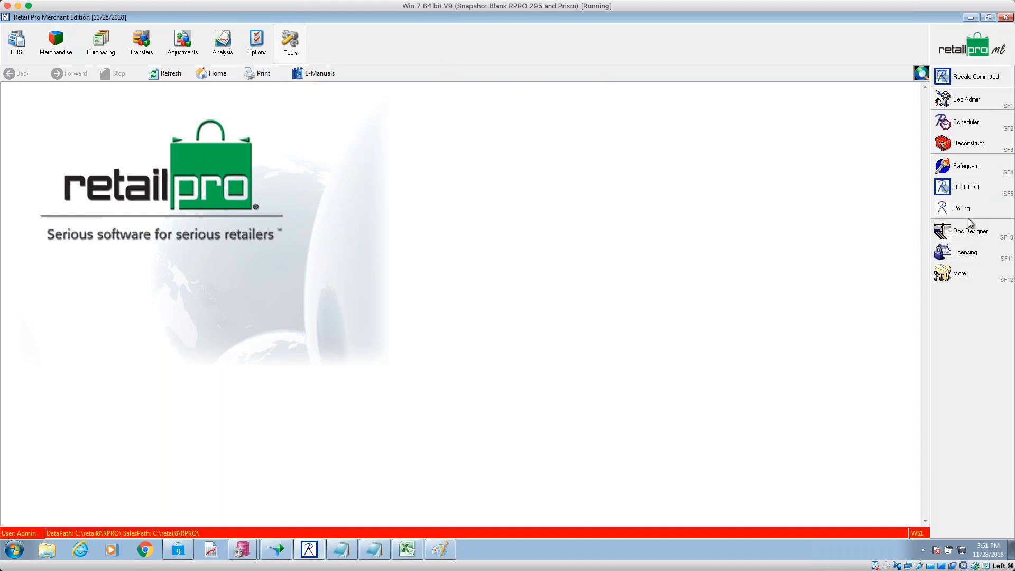
pyautogui.click(961, 274)
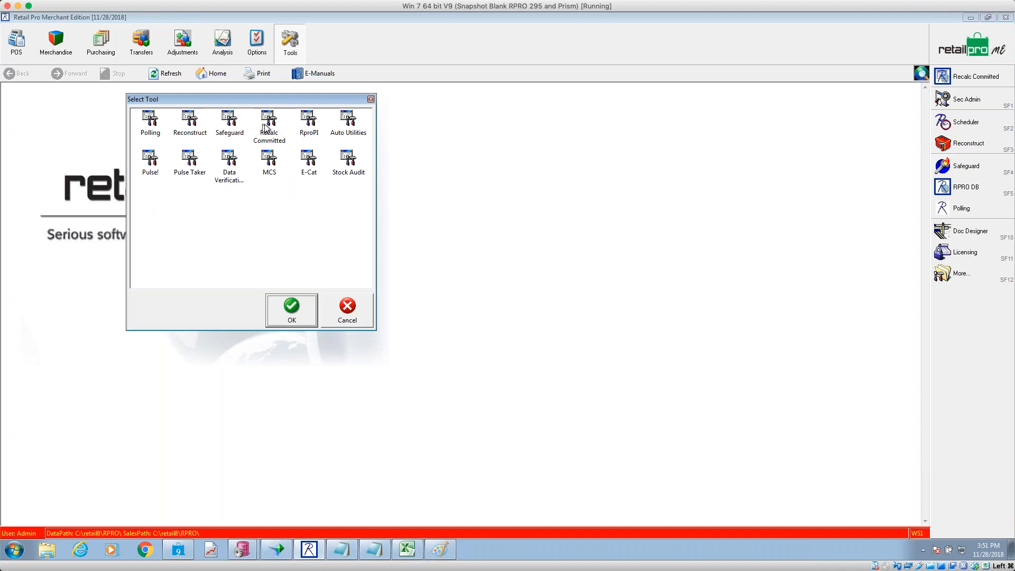
pyautogui.click(310, 131)
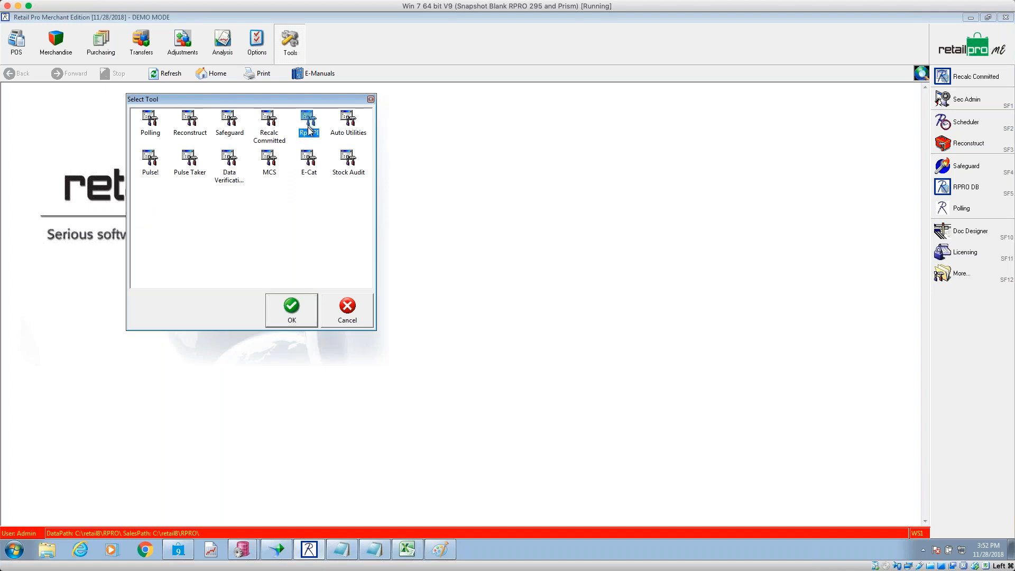
pyautogui.click(295, 305)
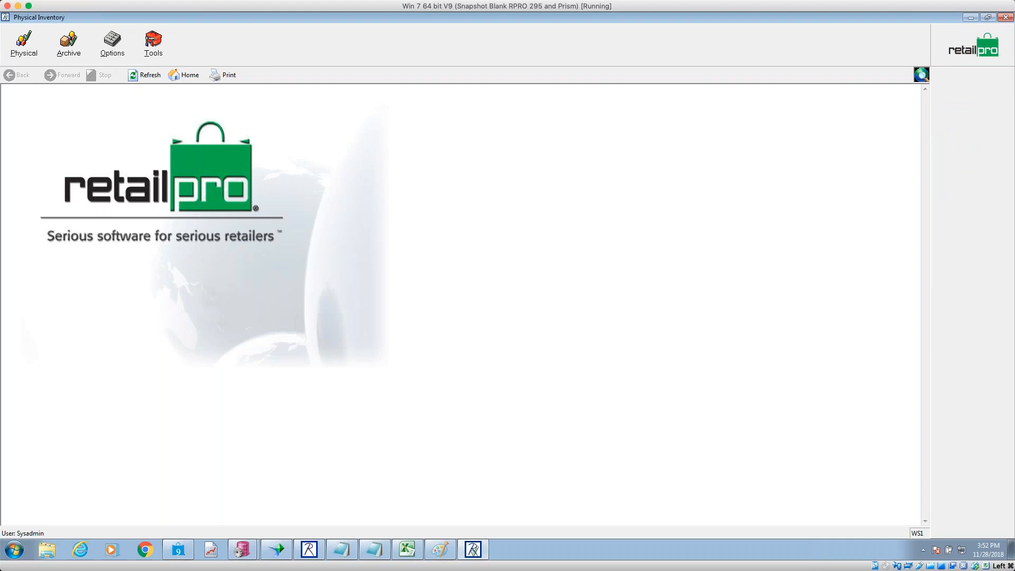
pyautogui.click(24, 48)
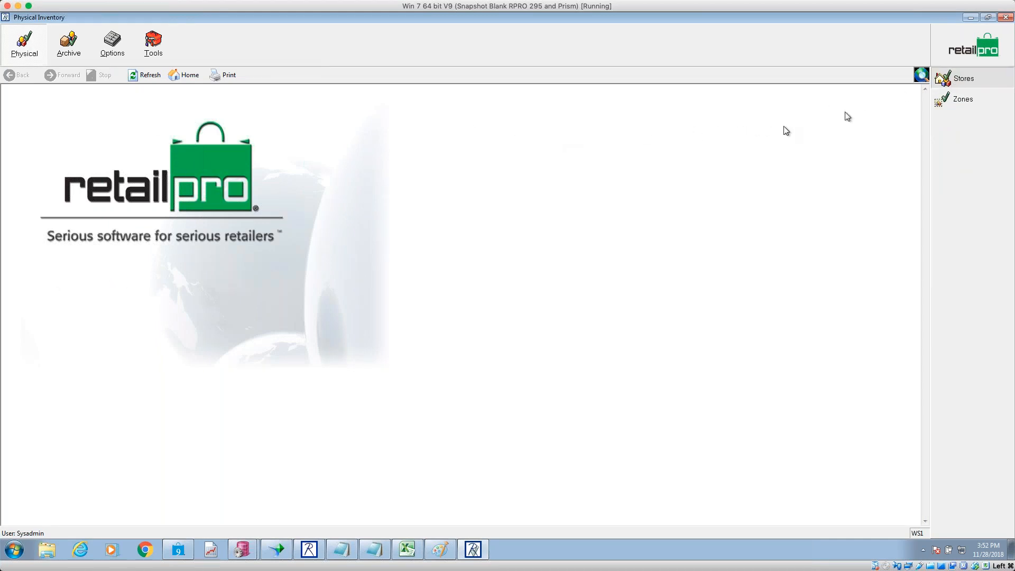
pyautogui.click(941, 81)
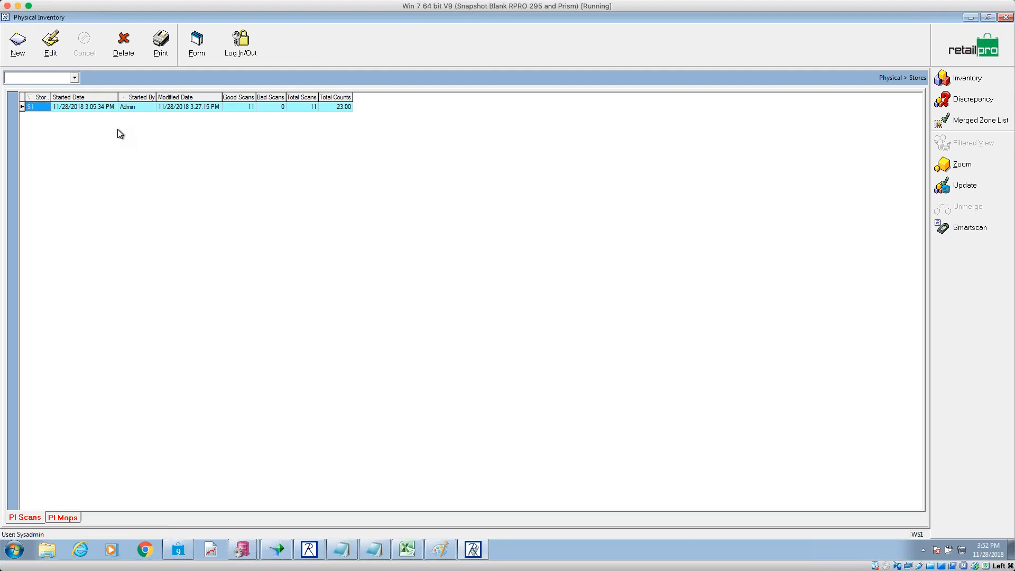
# - Run the PI update for store S1 on all items with reason Phy Inv and no item filter
pyautogui.click(100, 106)
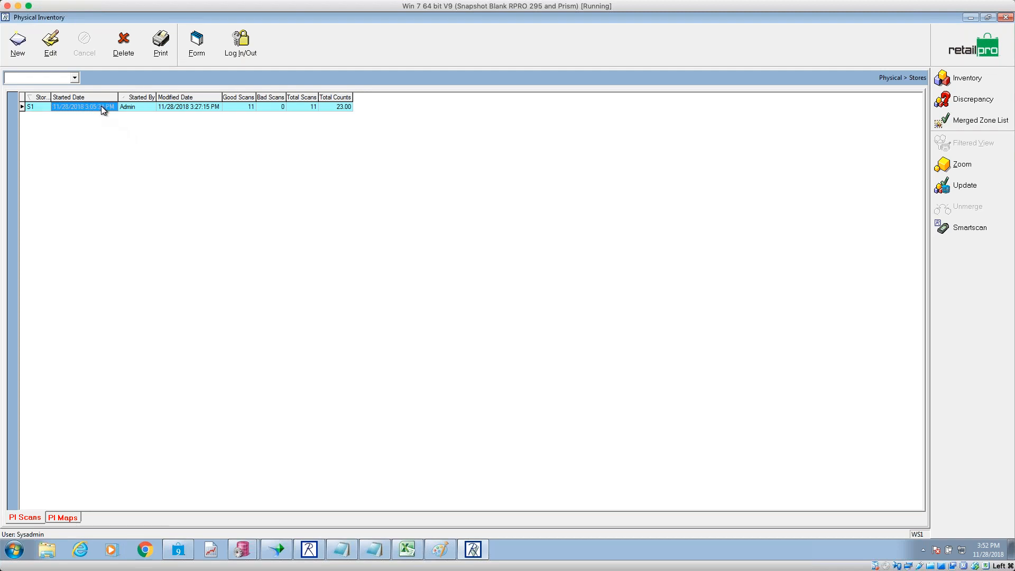
pyautogui.click(942, 187)
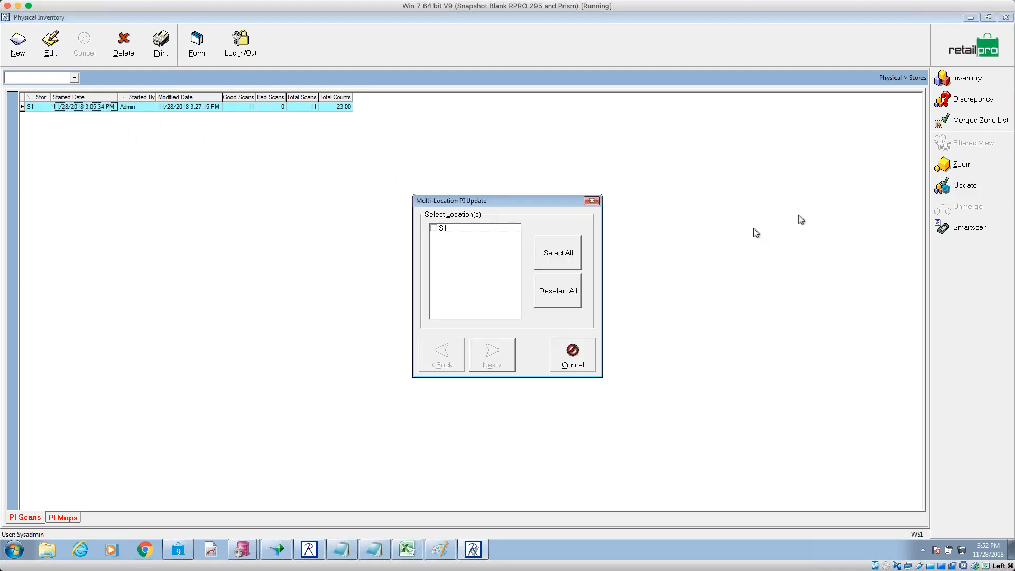
pyautogui.click(433, 228)
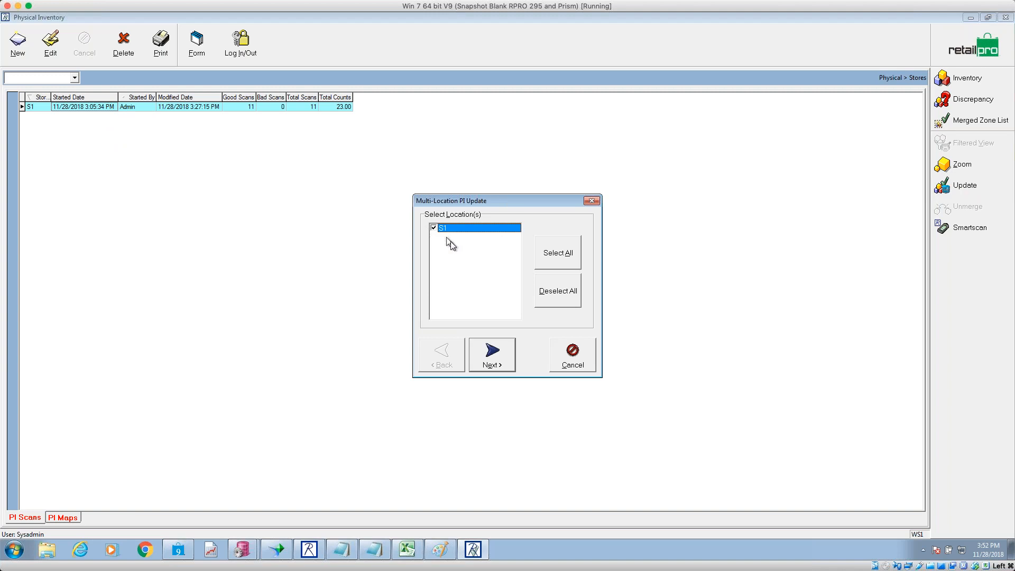
pyautogui.click(505, 353)
pyautogui.click(450, 307)
pyautogui.click(505, 354)
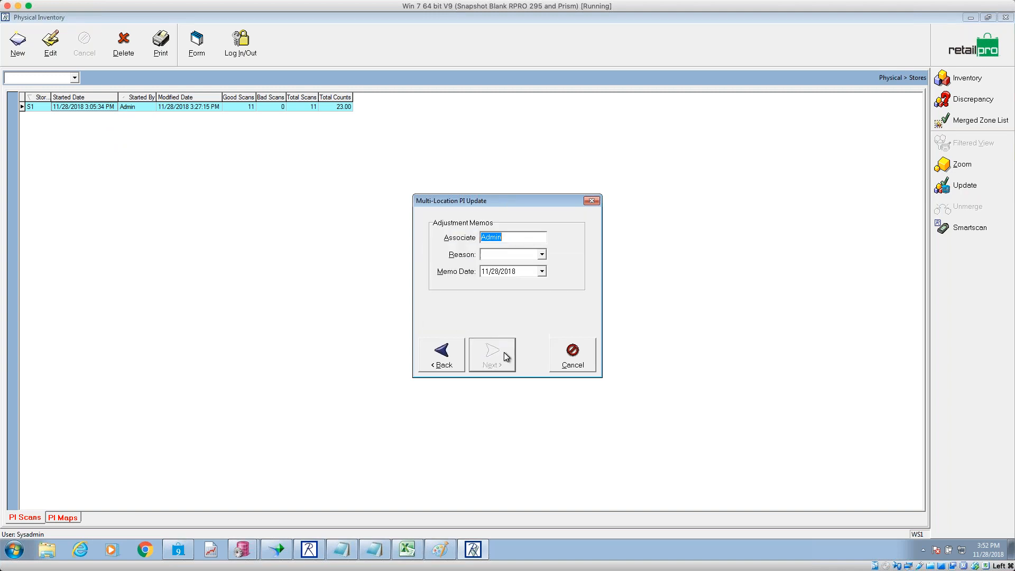
pyautogui.click(541, 254)
pyautogui.click(516, 274)
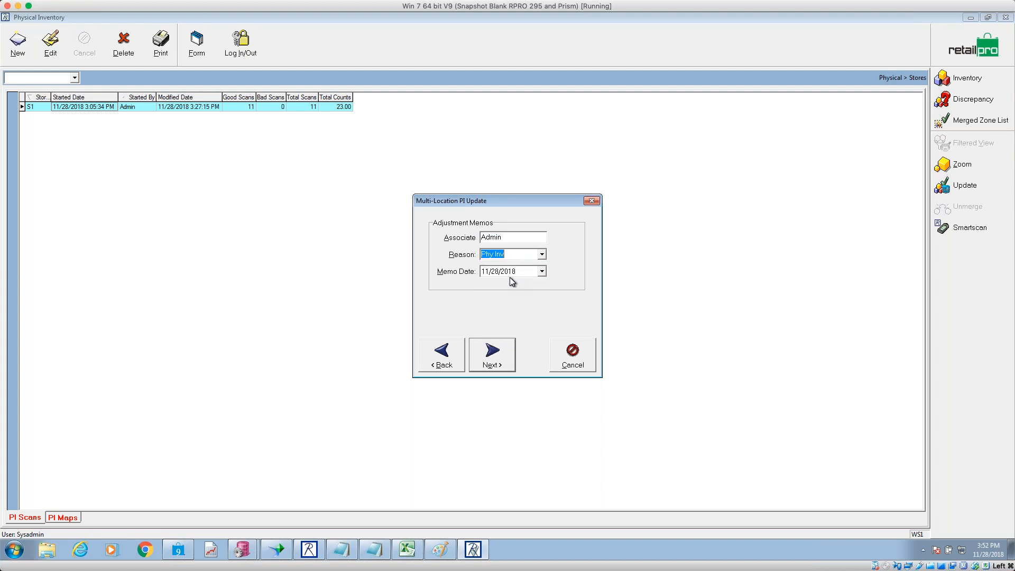
pyautogui.click(509, 361)
pyautogui.click(507, 361)
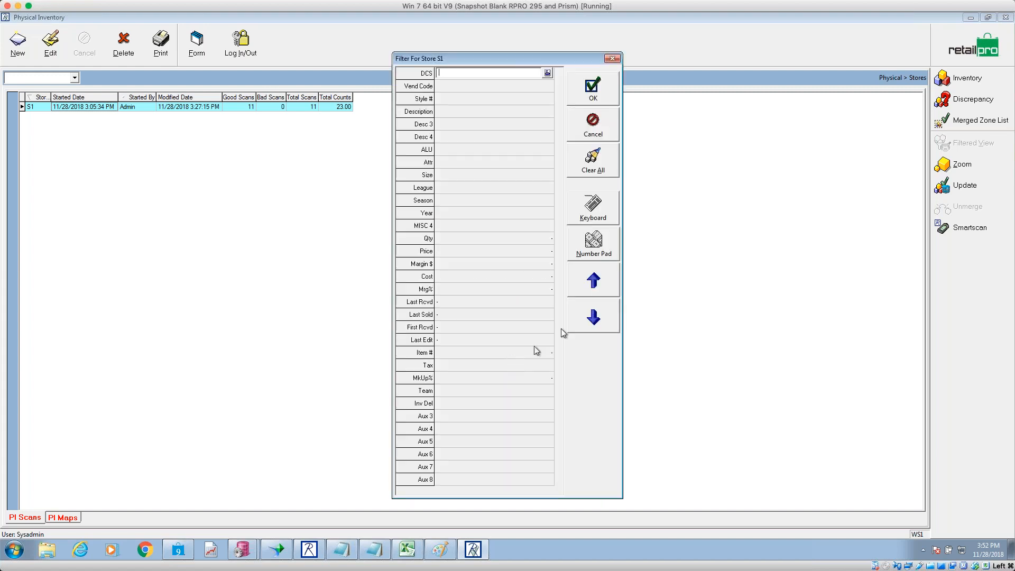
pyautogui.click(601, 170)
pyautogui.click(596, 103)
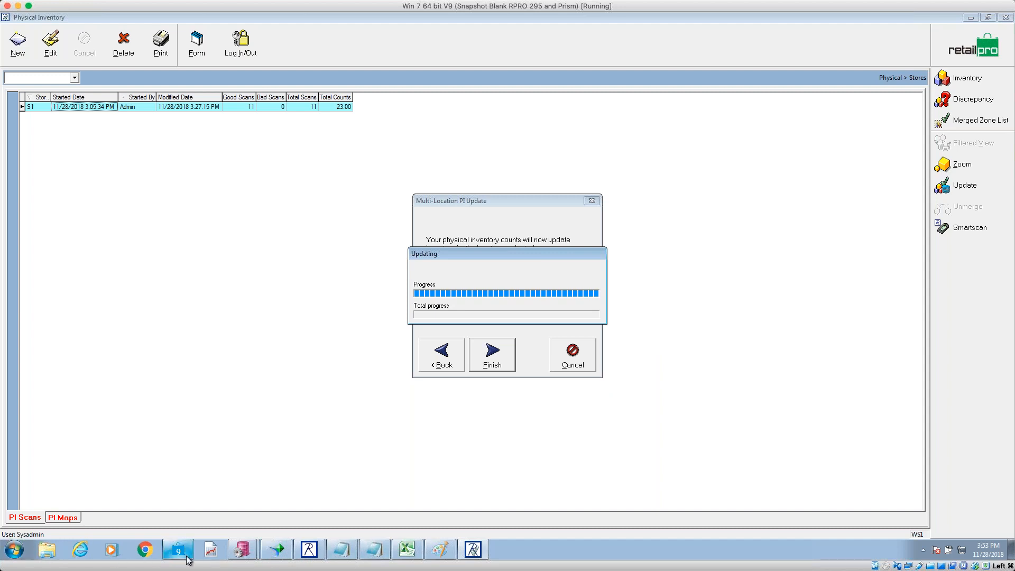
# - Launch TRANS.exe from the C:\Retail8\Rpro folder
pyautogui.click(48, 550)
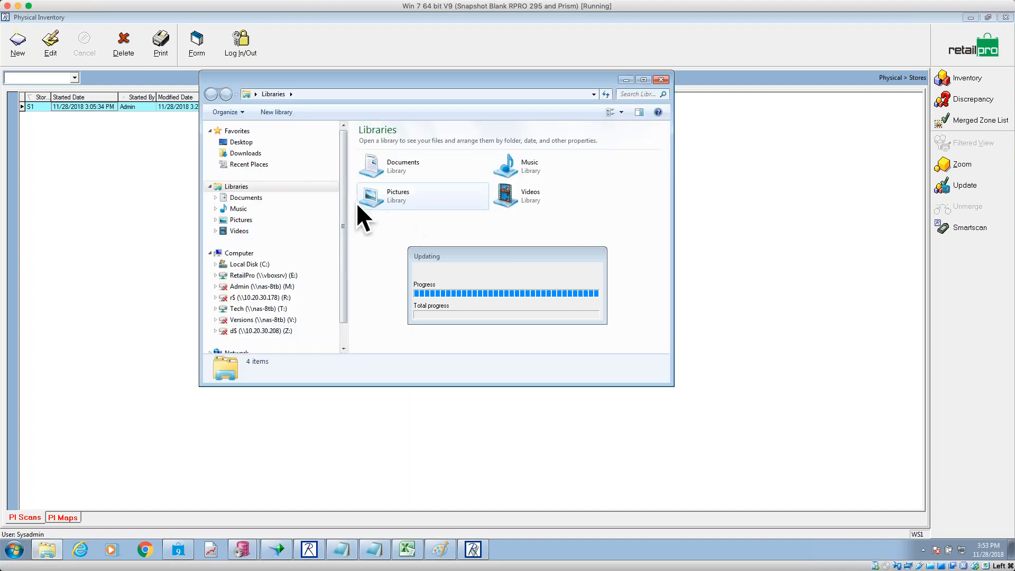
pyautogui.click(254, 264)
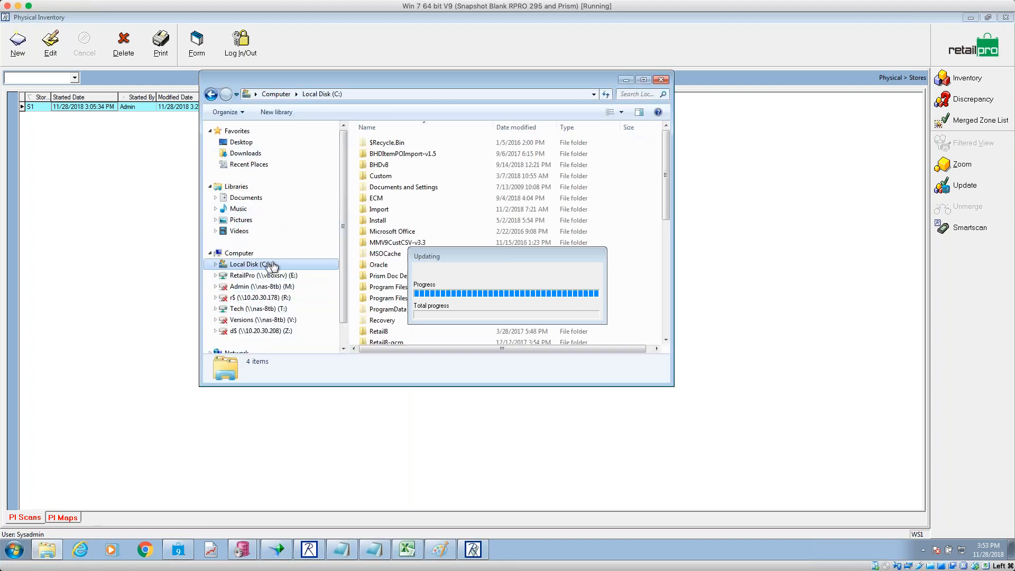
pyautogui.doubleClick(378, 332)
pyautogui.click(376, 265)
pyautogui.doubleClick(377, 268)
pyautogui.click(377, 267)
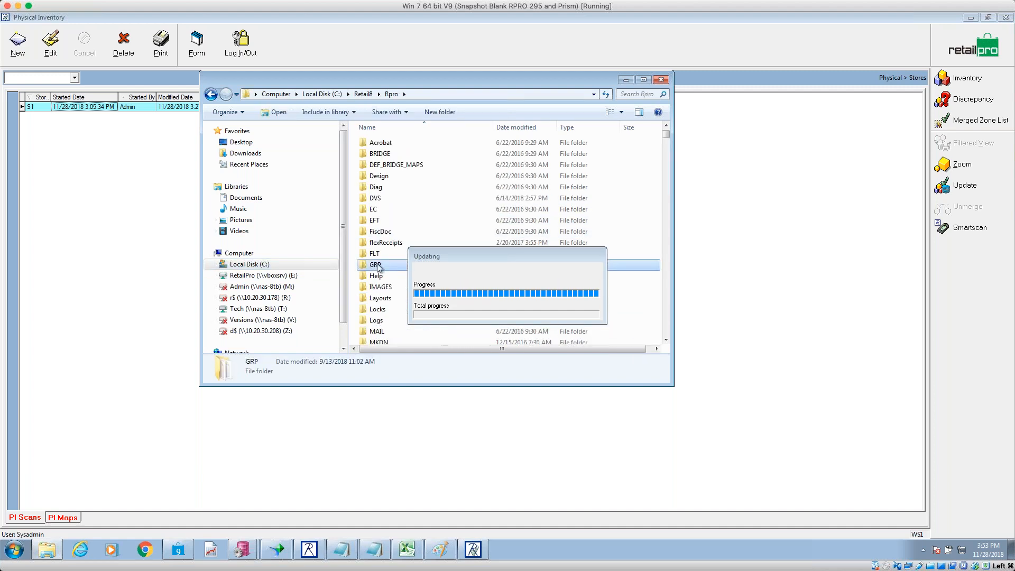
pyautogui.write('tr')
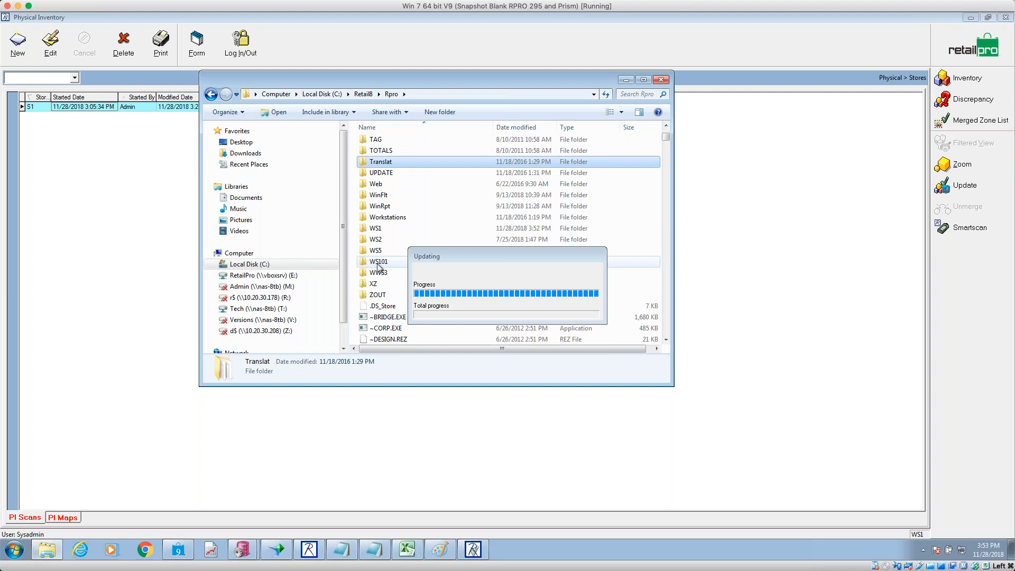
pyautogui.click(384, 318)
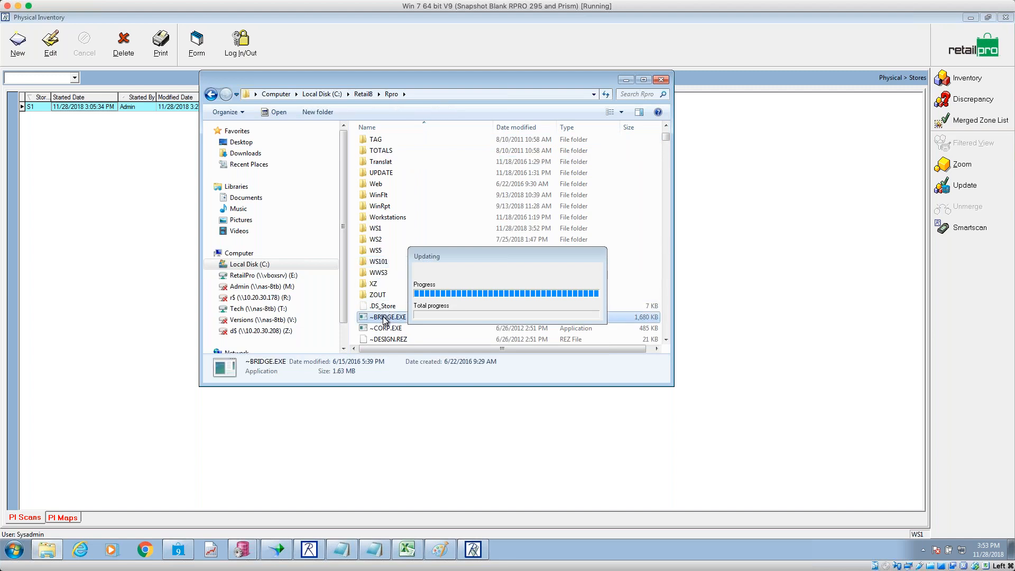
pyautogui.write('tra')
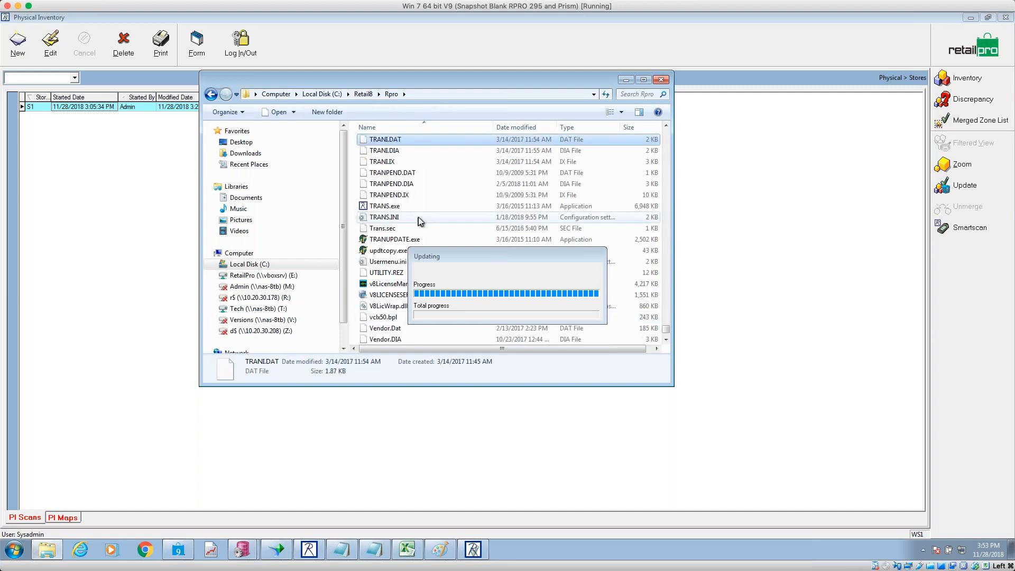
pyautogui.click(398, 208)
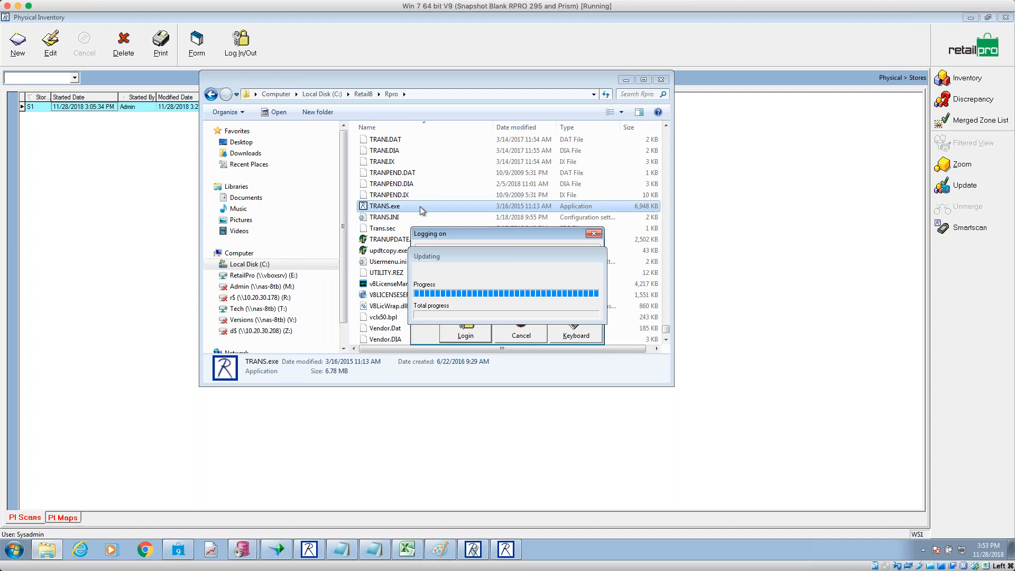
# - Log in to the polling program with the administrator password
pyautogui.moveTo(467, 239); pyautogui.dragTo(752, 321)
pyautogui.click(794, 357)
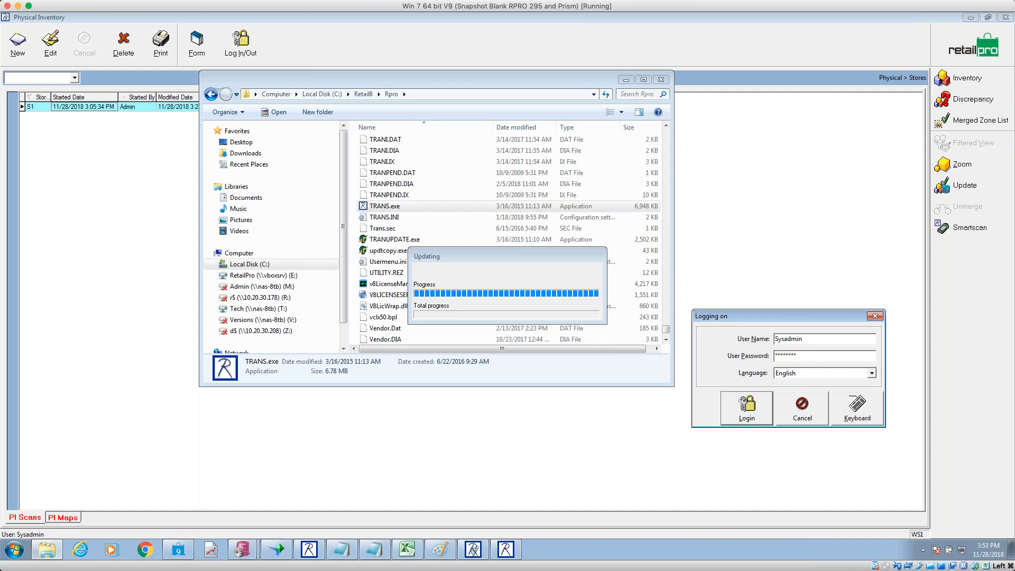
pyautogui.press('Return')
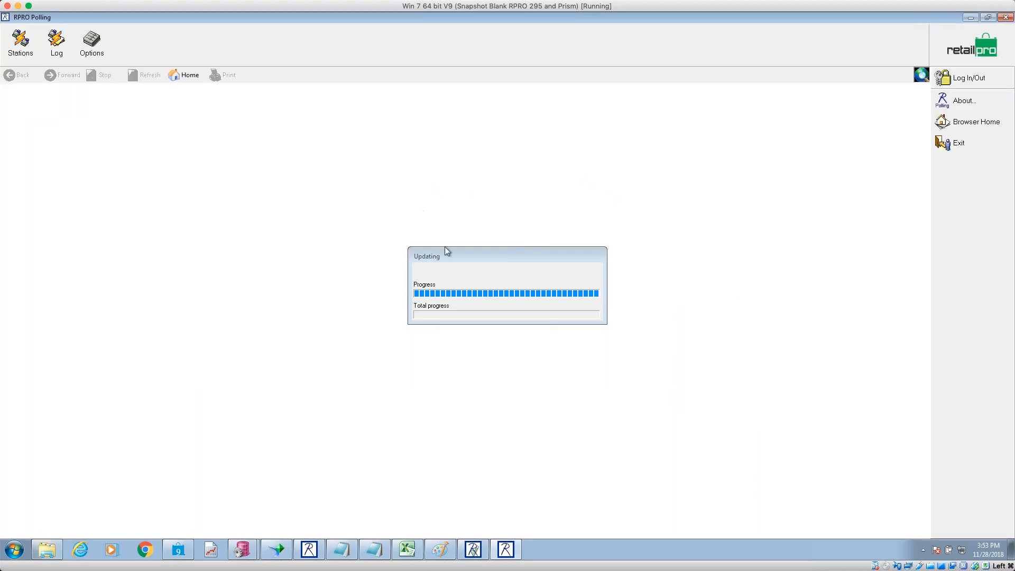
# - Move the Updating progress dialog to the top right and enlarge the RPRO Polling window
pyautogui.moveTo(459, 249); pyautogui.dragTo(567, 74)
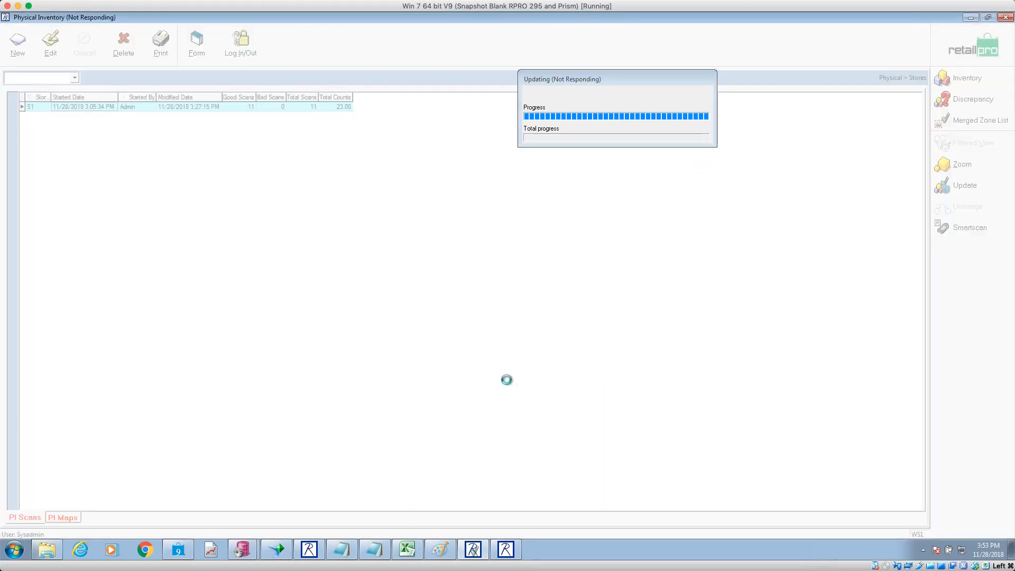
pyautogui.click(506, 550)
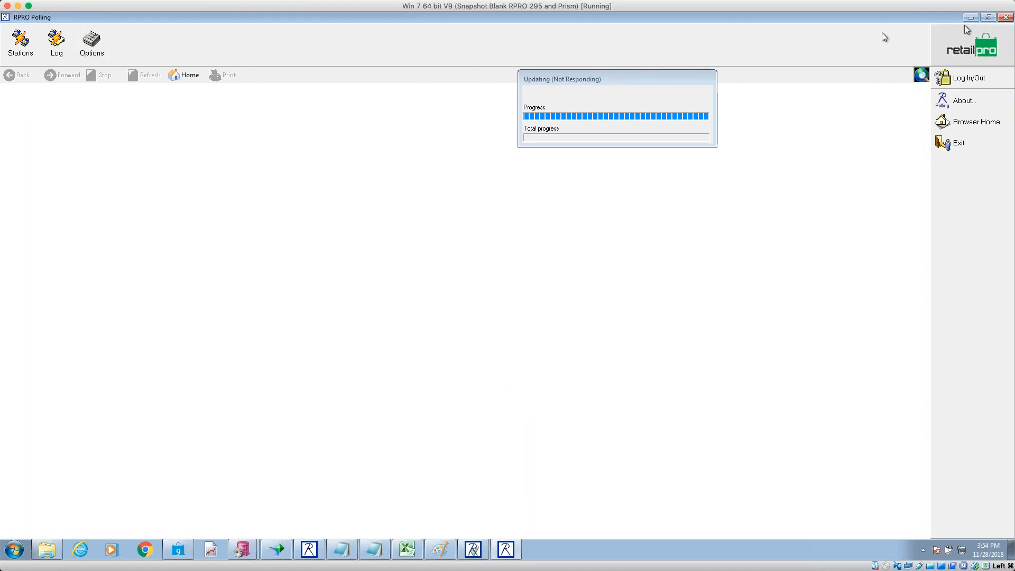
pyautogui.moveTo(594, 77); pyautogui.dragTo(876, 88)
pyautogui.click(505, 549)
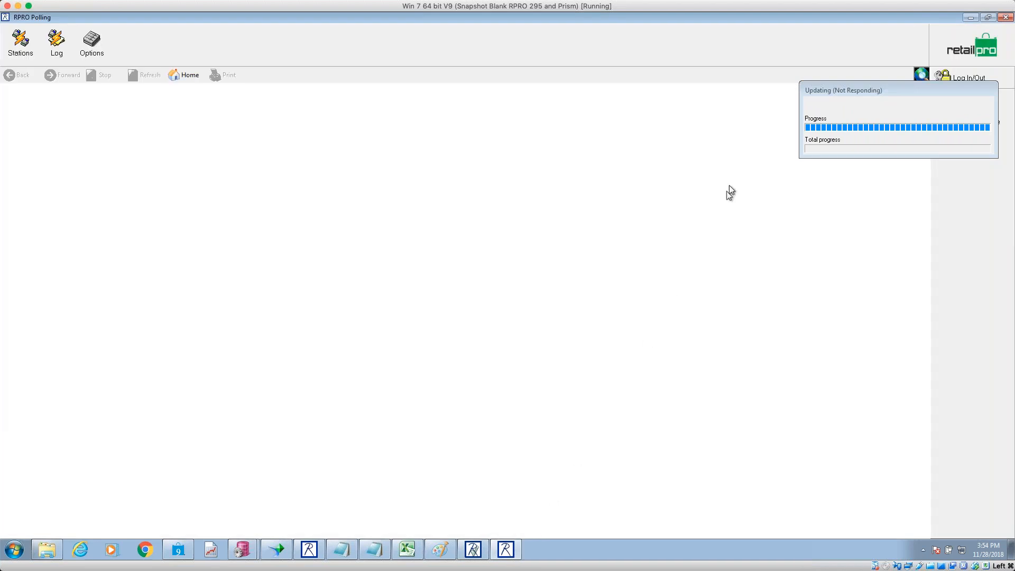
pyautogui.click(987, 18)
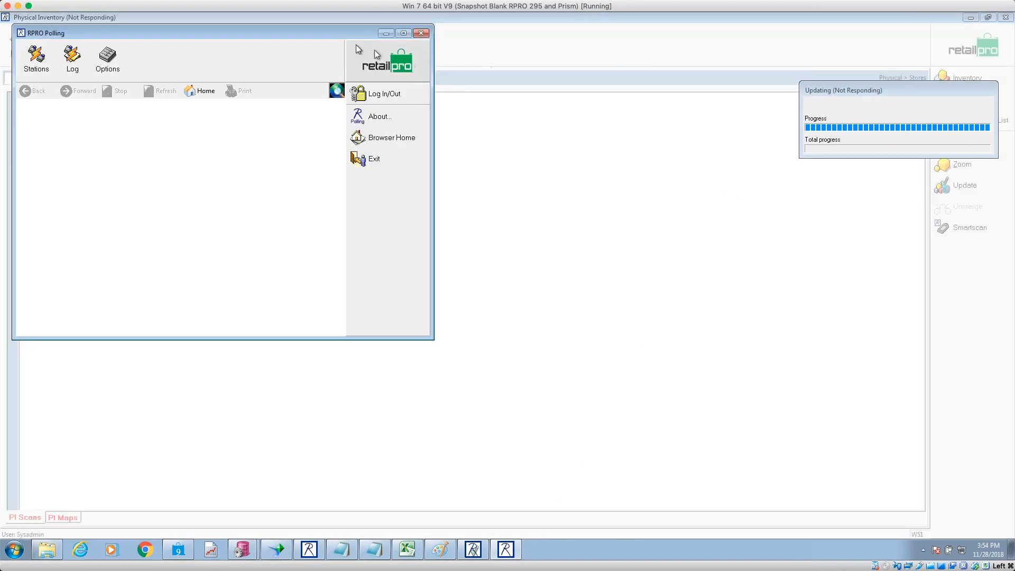
pyautogui.moveTo(281, 34); pyautogui.dragTo(278, 22)
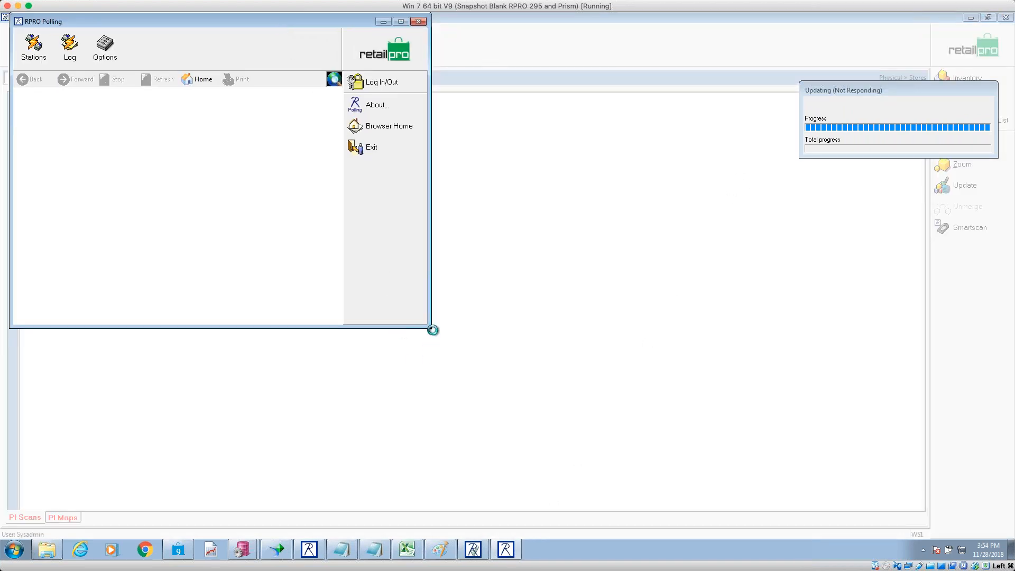
pyautogui.moveTo(429, 326); pyautogui.dragTo(777, 504)
# - In Initialize, tick station 000A Clovis with the Inventory group's Inventory and Prices items
pyautogui.click(34, 59)
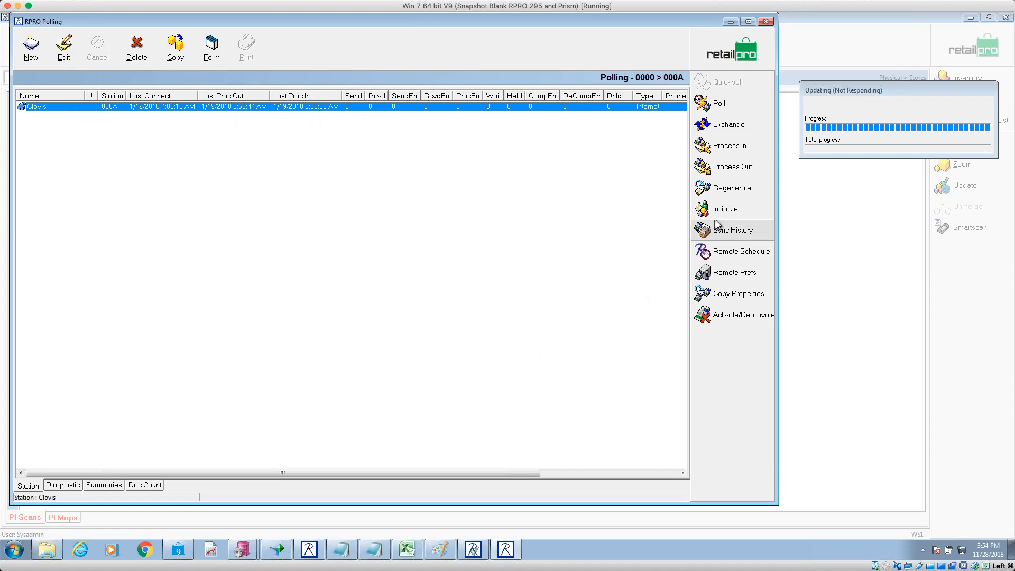
pyautogui.click(734, 213)
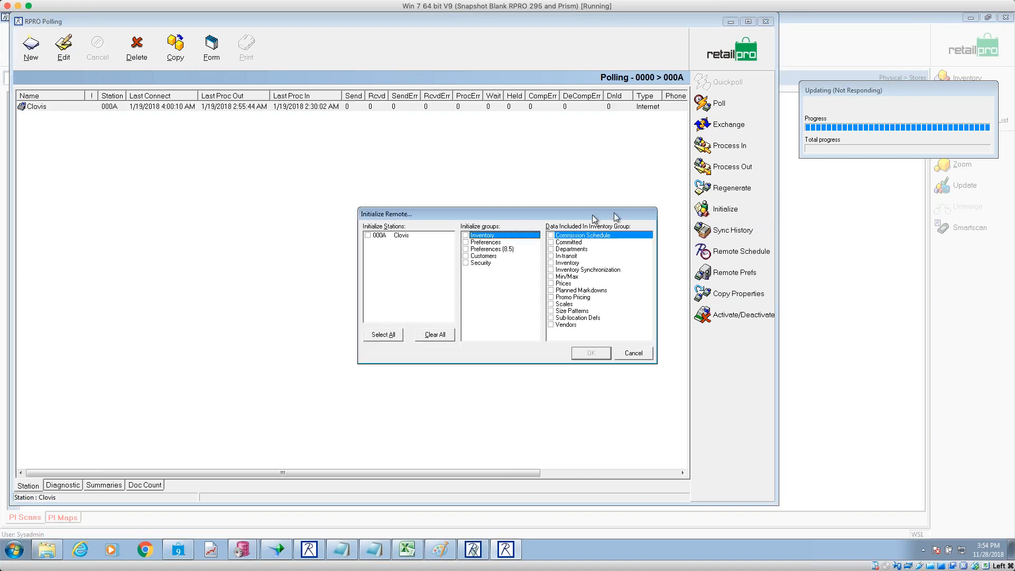
pyautogui.click(368, 236)
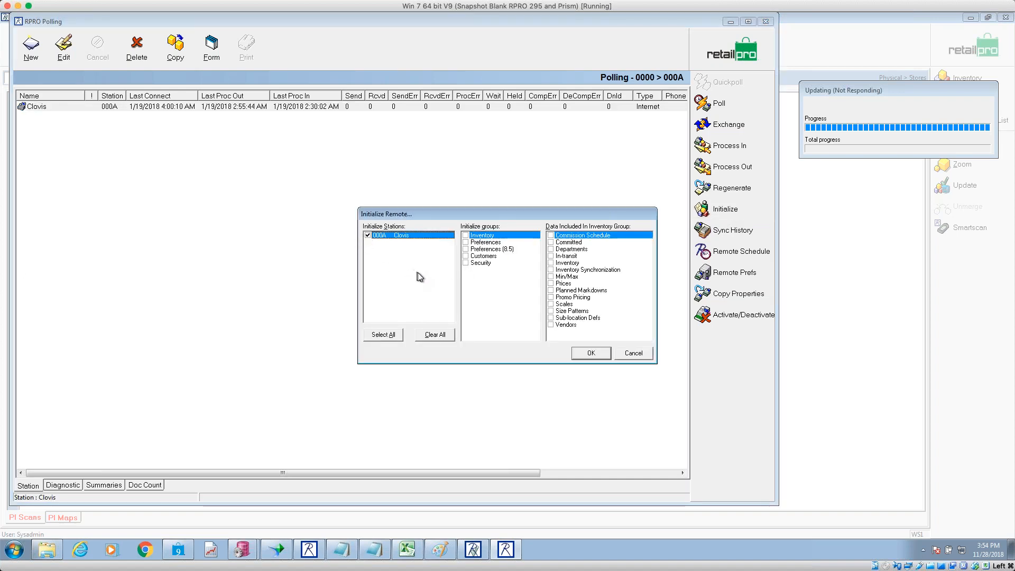
pyautogui.click(465, 236)
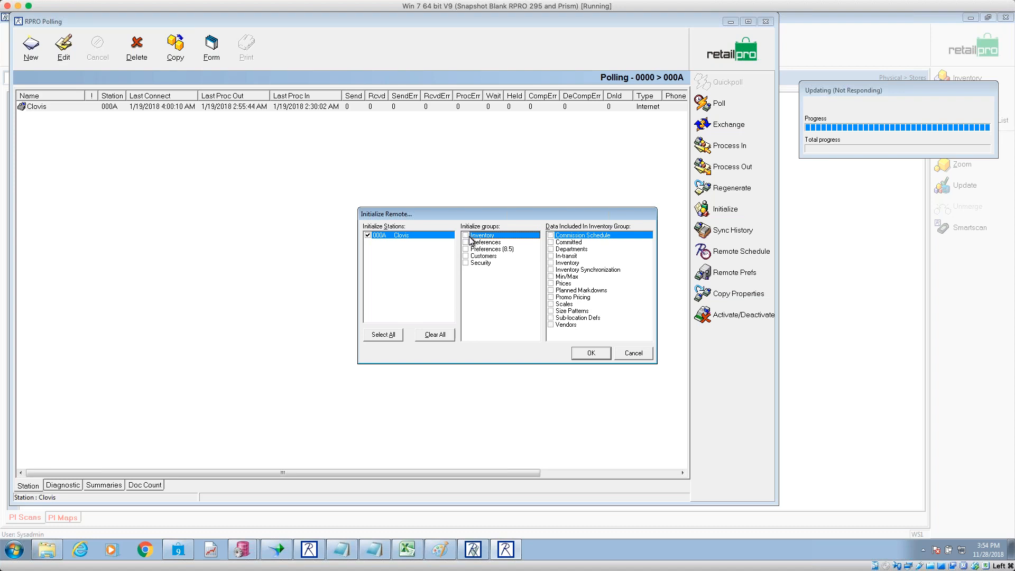
pyautogui.click(572, 249)
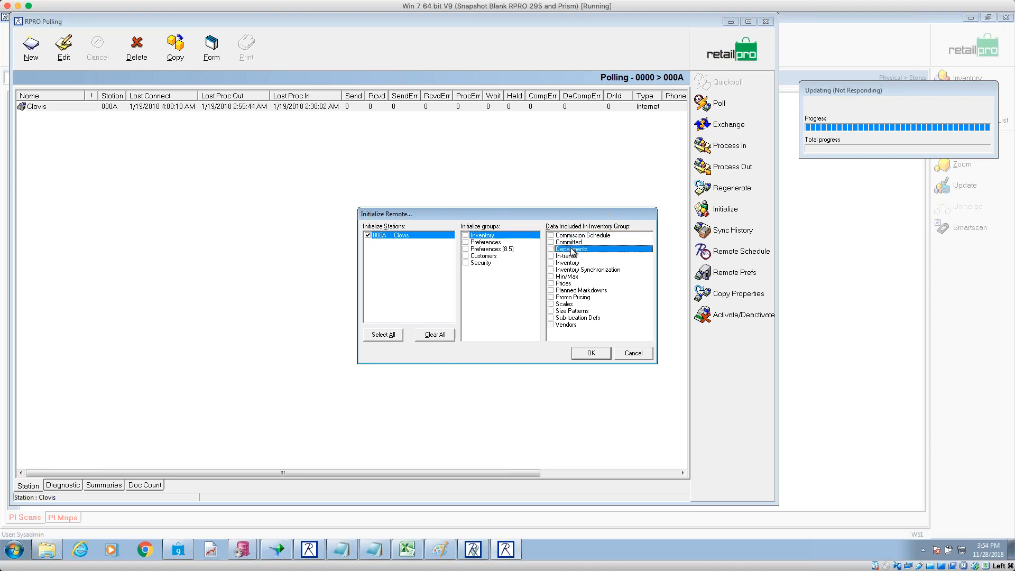
pyautogui.click(562, 263)
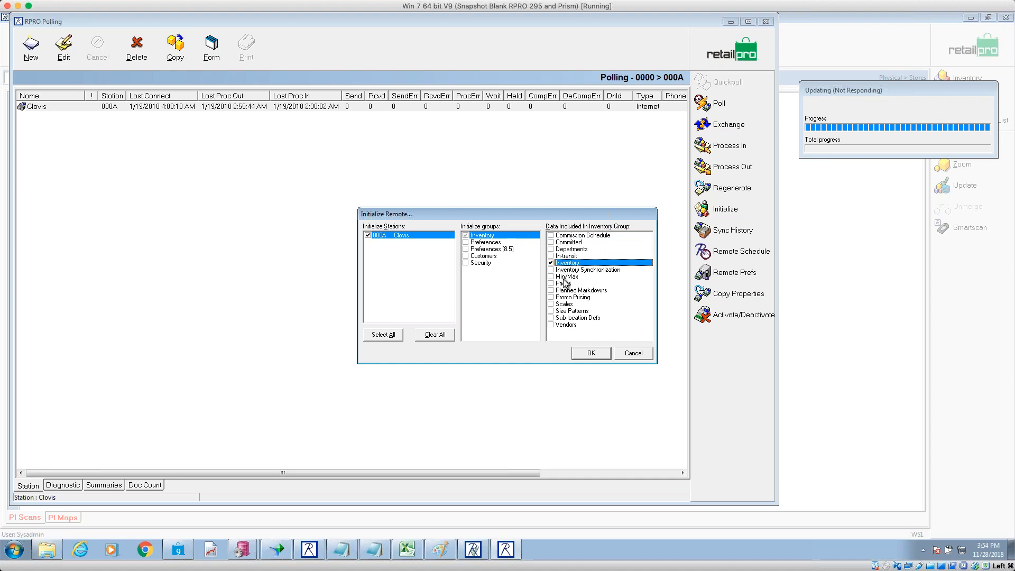
pyautogui.click(552, 284)
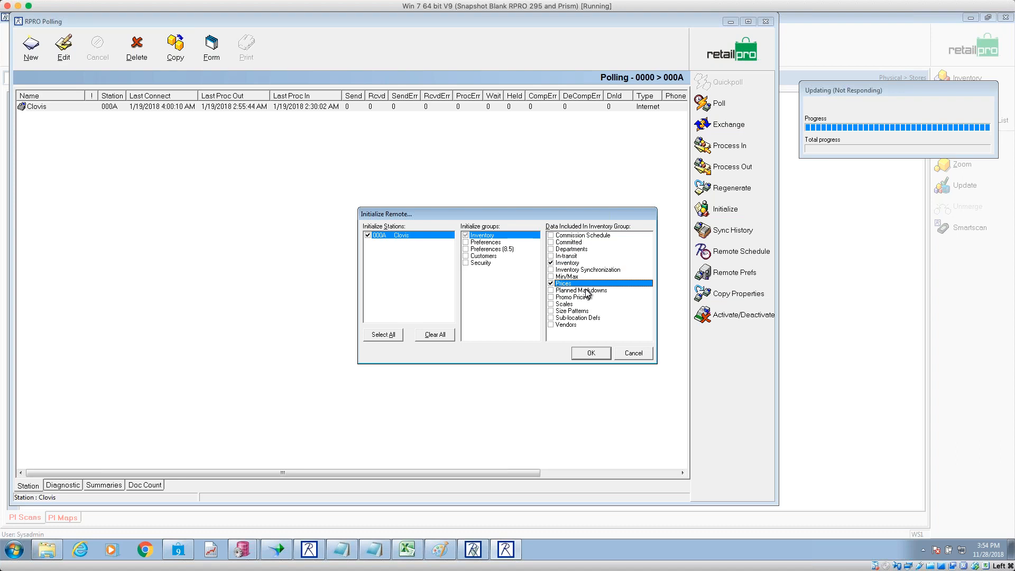
pyautogui.click(569, 326)
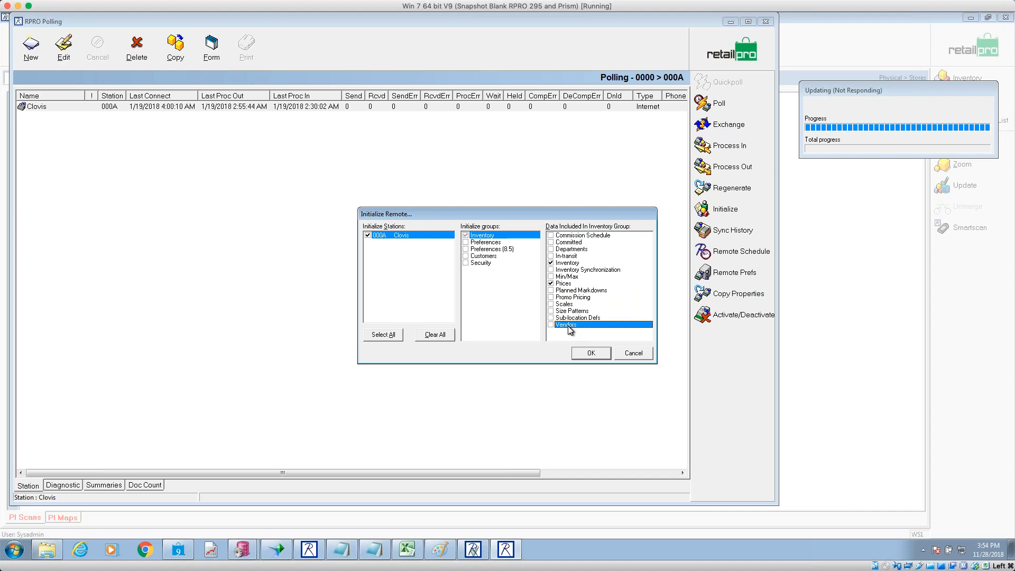
# - Browse the other initialize groups, cancel without applying, and return to the Stations list
pyautogui.click(486, 237)
pyautogui.click(487, 249)
pyautogui.click(487, 263)
pyautogui.click(484, 236)
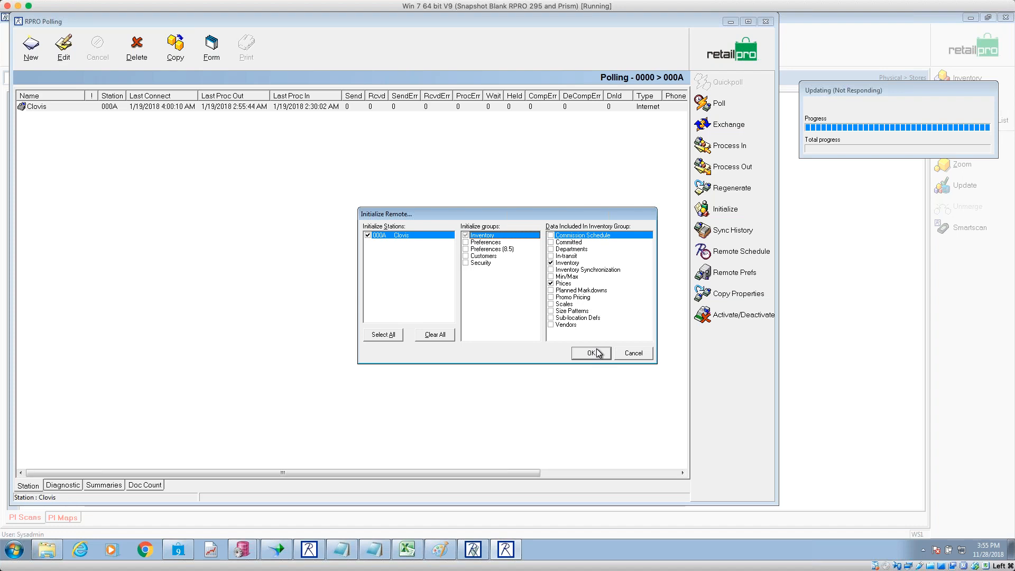
pyautogui.click(641, 354)
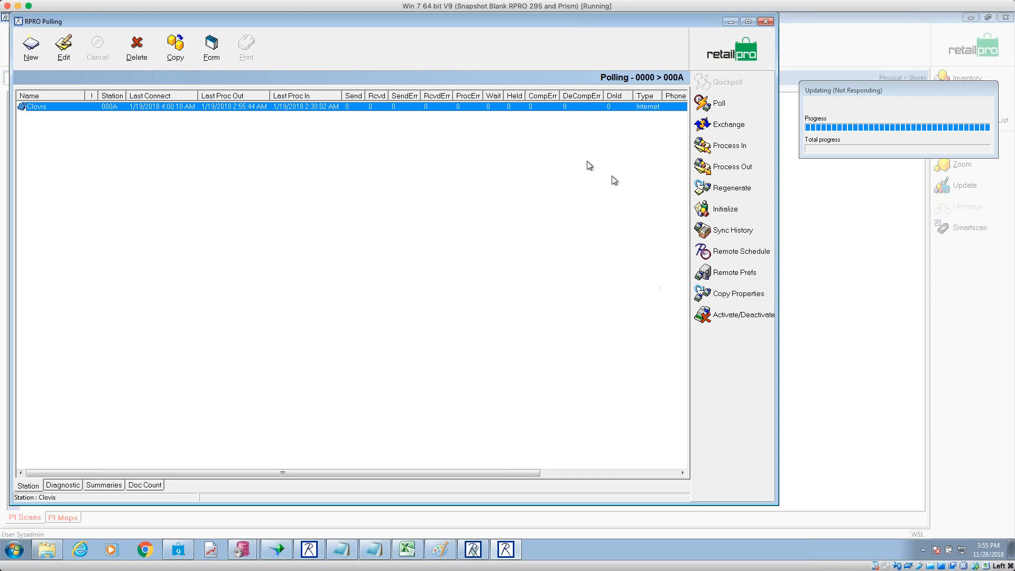
pyautogui.click(729, 55)
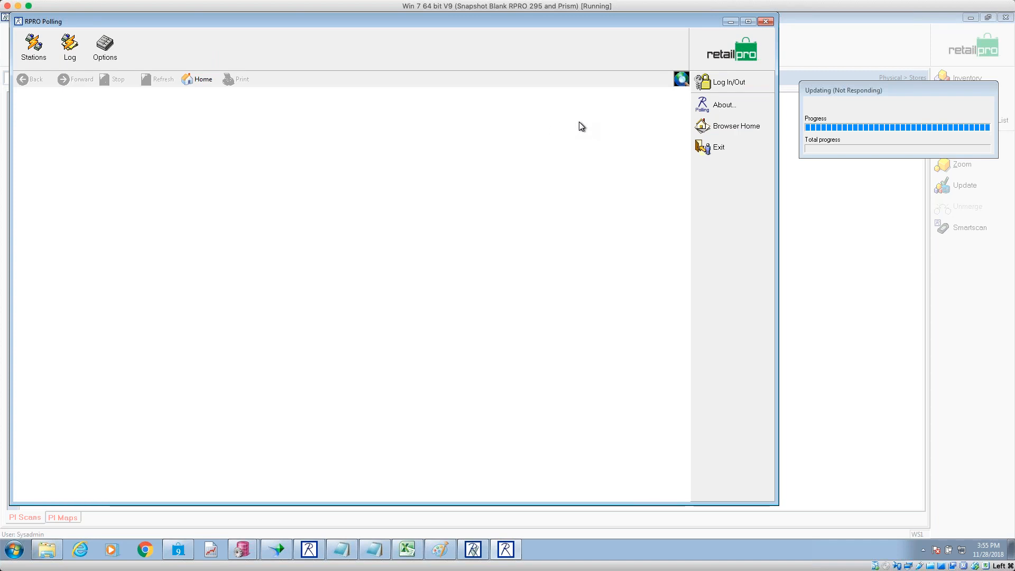
pyautogui.click(33, 47)
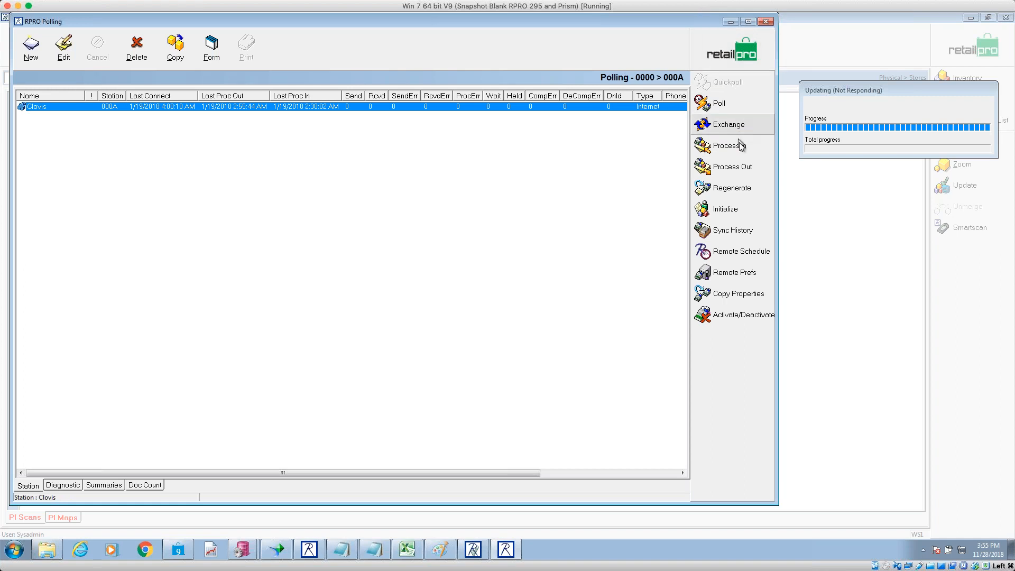
# - Exit RPRO Polling with Yes and relaunch Retail Pro from the taskbar
pyautogui.click(766, 21)
pyautogui.click(498, 317)
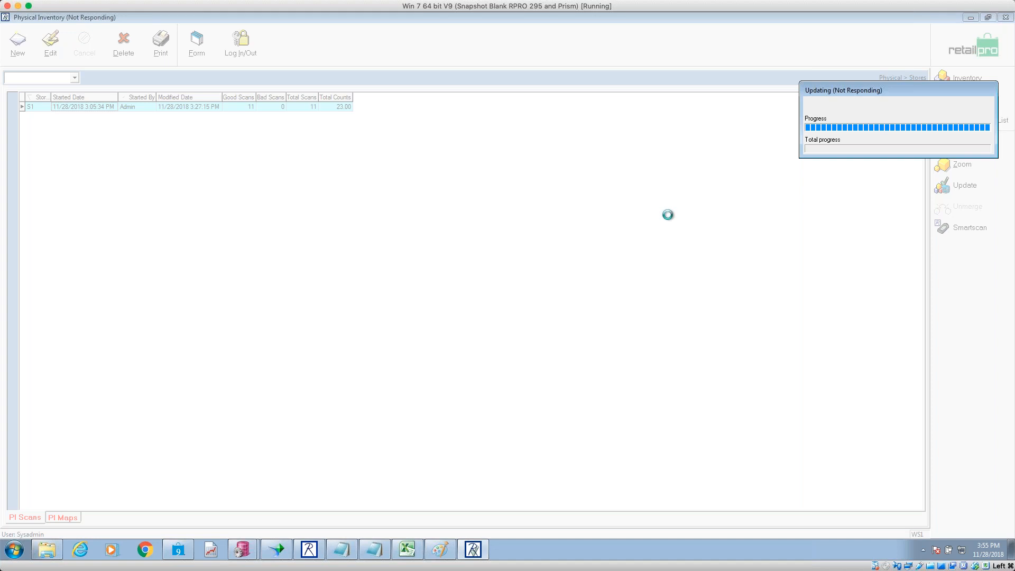
pyautogui.moveTo(312, 555)
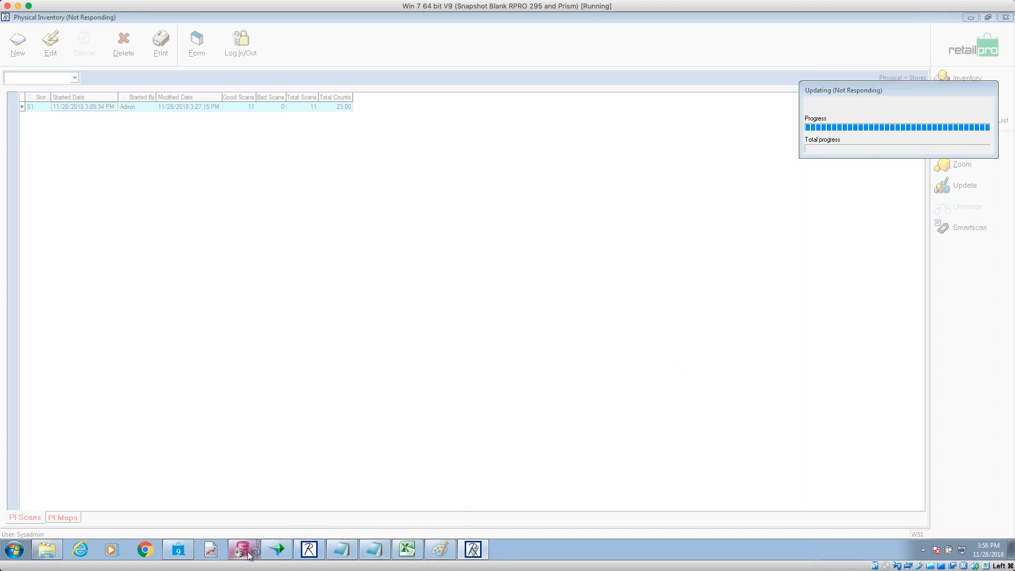
pyautogui.click(211, 552)
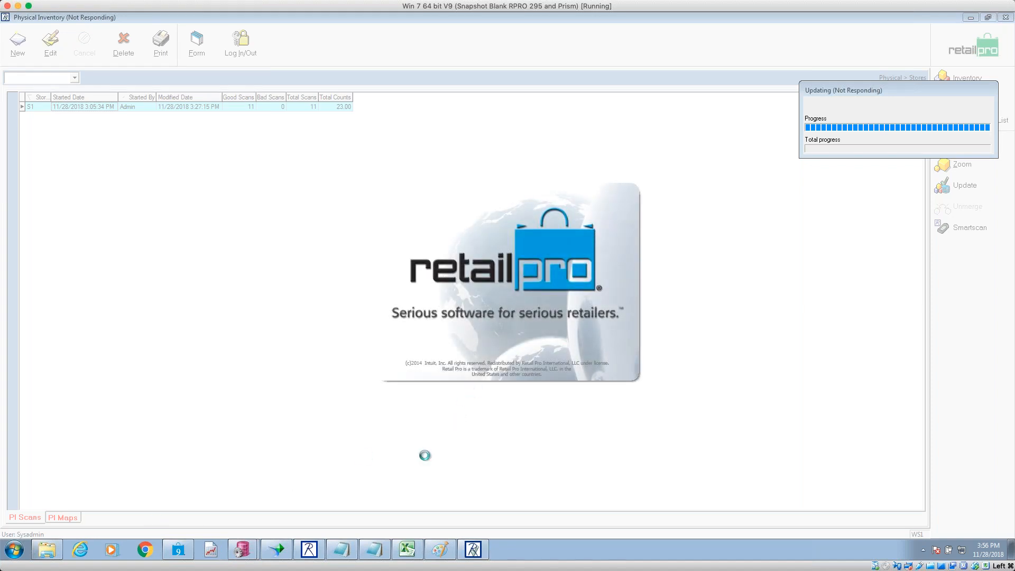
pyautogui.click(47, 549)
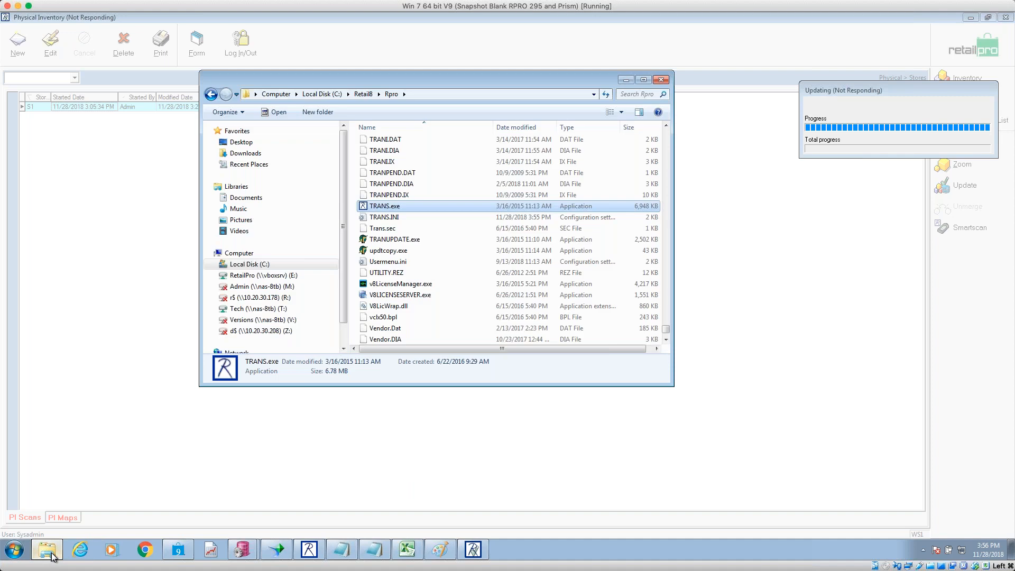
pyautogui.scroll(15, 409, 256)
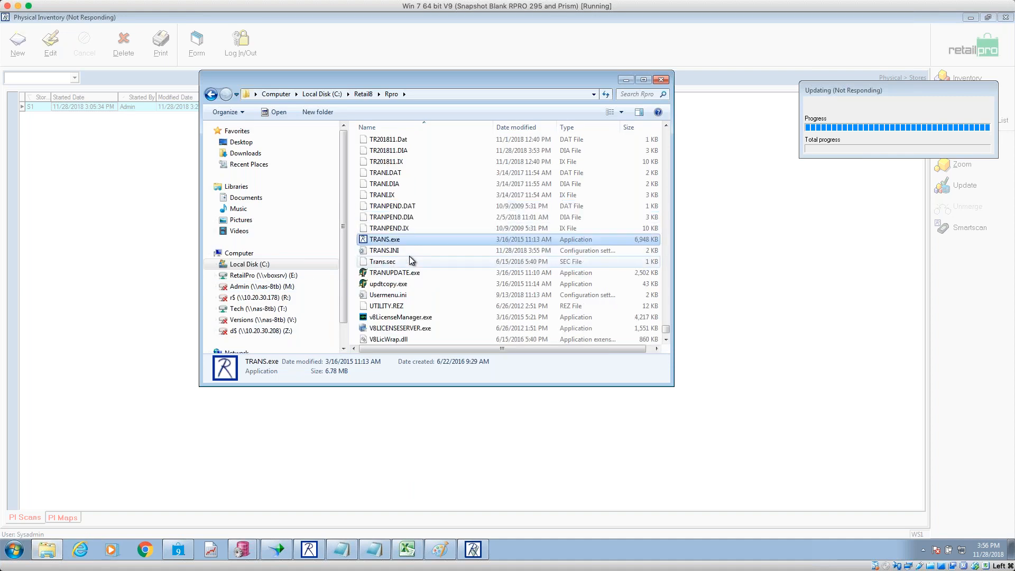
pyautogui.scroll(20, 412, 260)
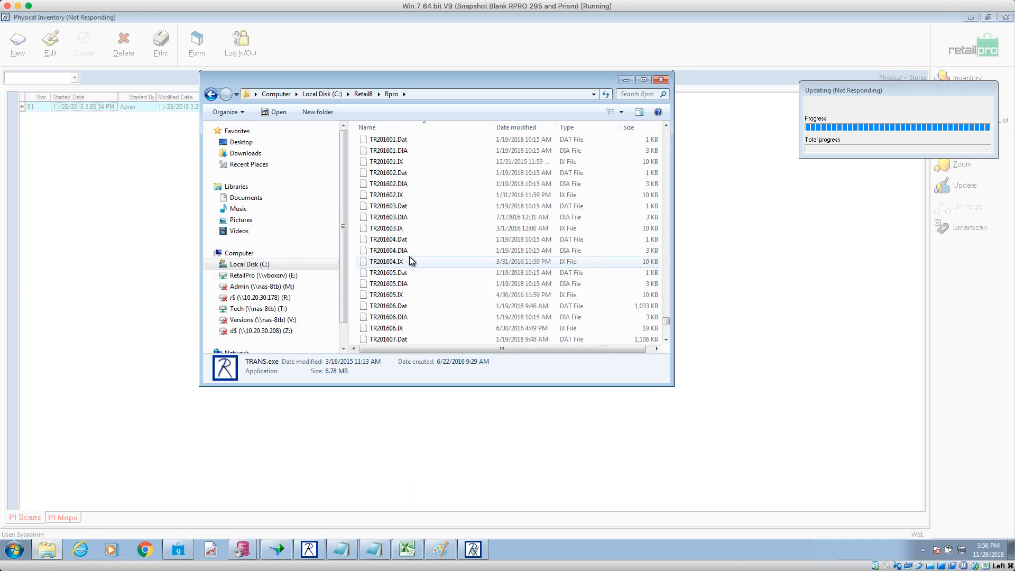
pyautogui.scroll(2, 419, 239)
pyautogui.click(417, 151)
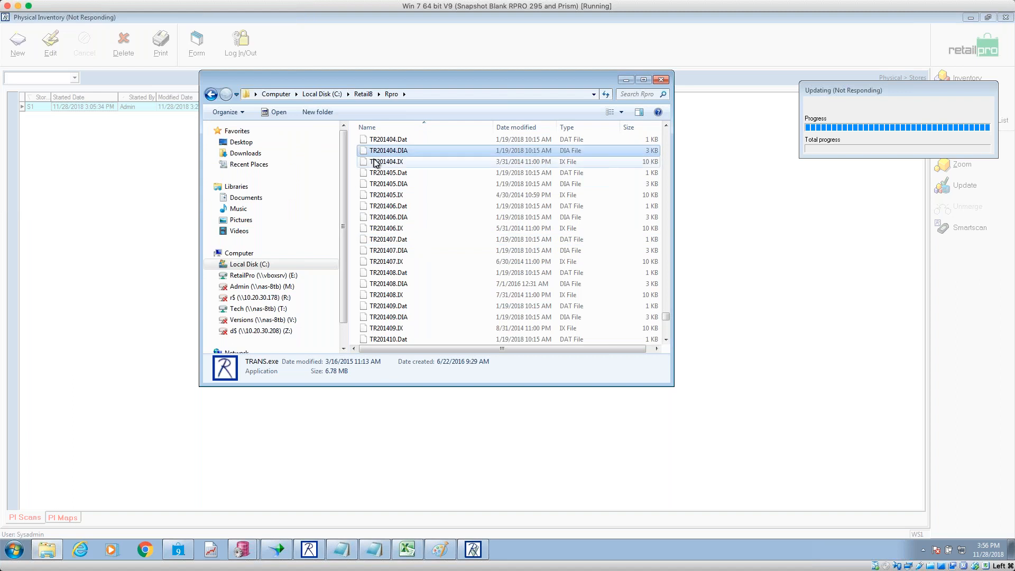
pyautogui.scroll(20, 664, 161)
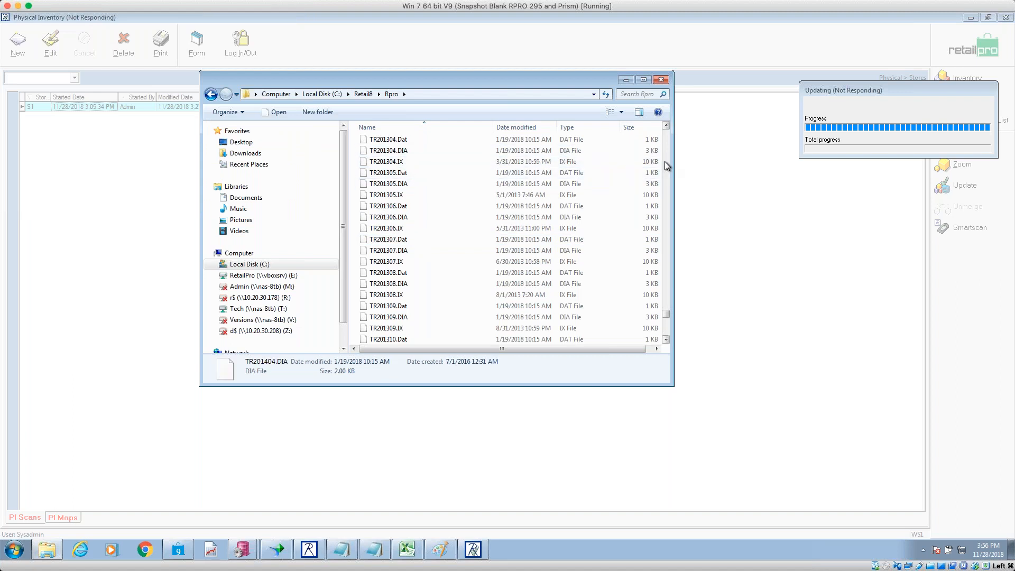
pyautogui.scroll(20, 664, 161)
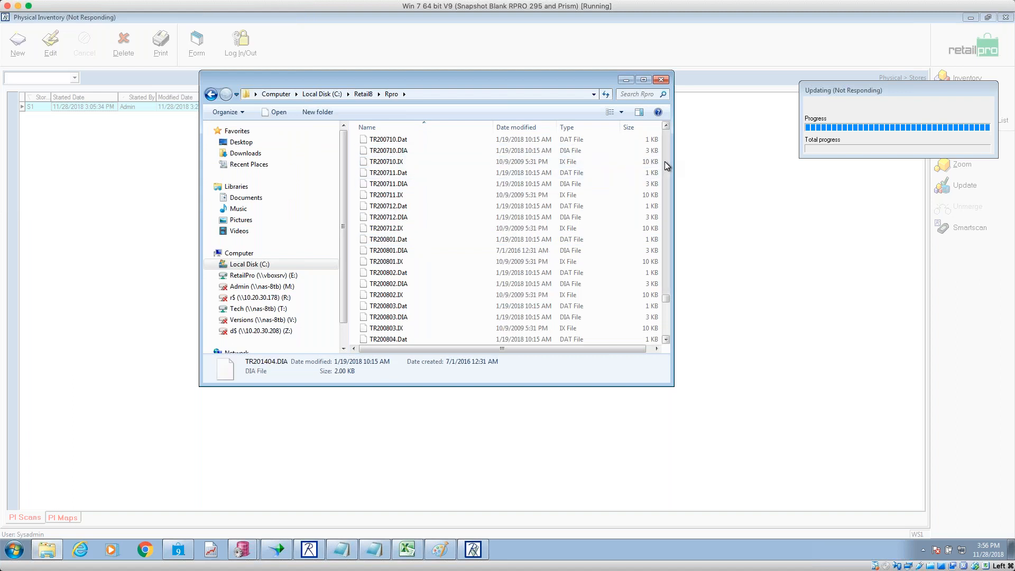
pyautogui.scroll(20, 665, 160)
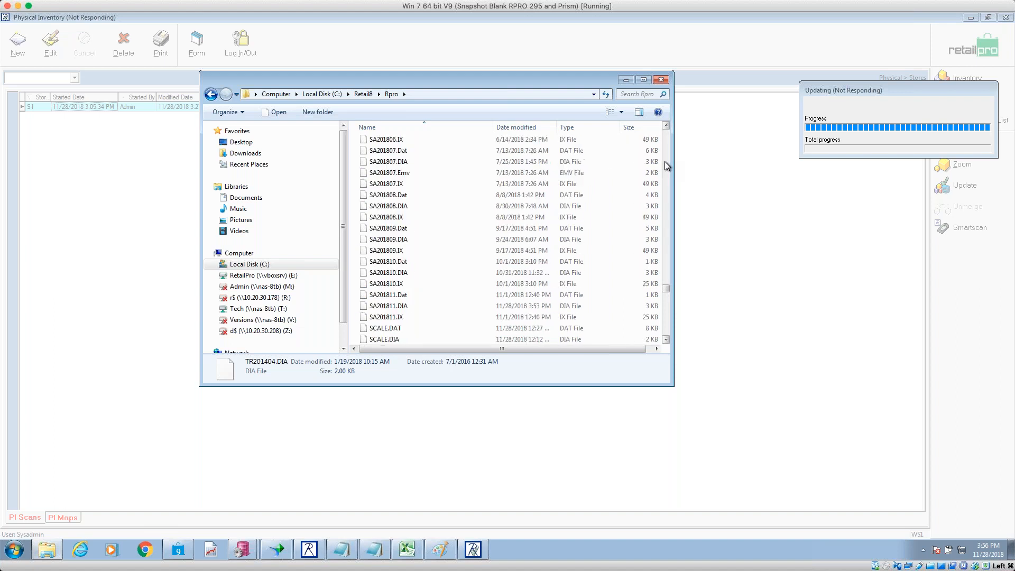
pyautogui.scroll(20, 664, 161)
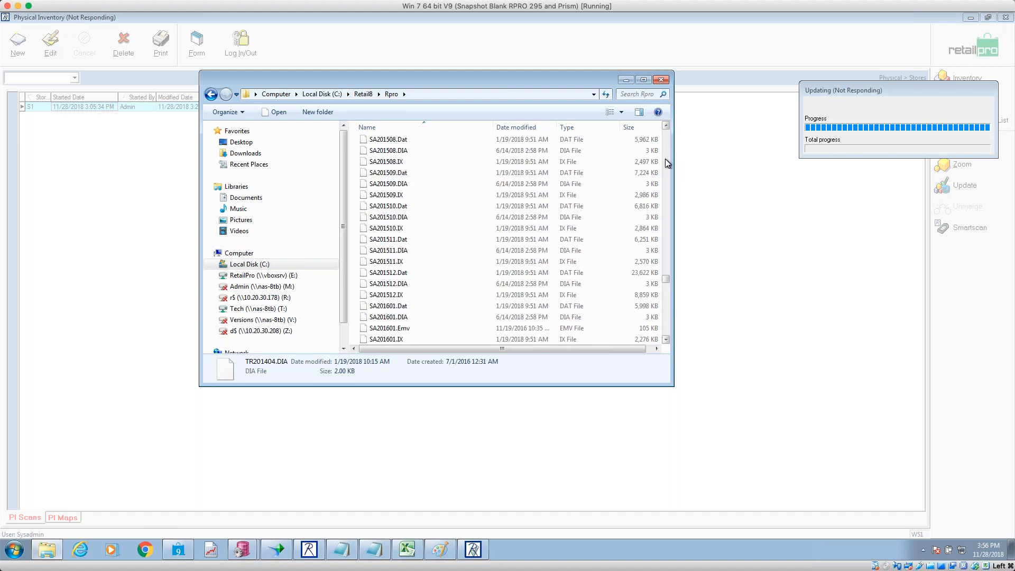
pyautogui.scroll(10, 665, 159)
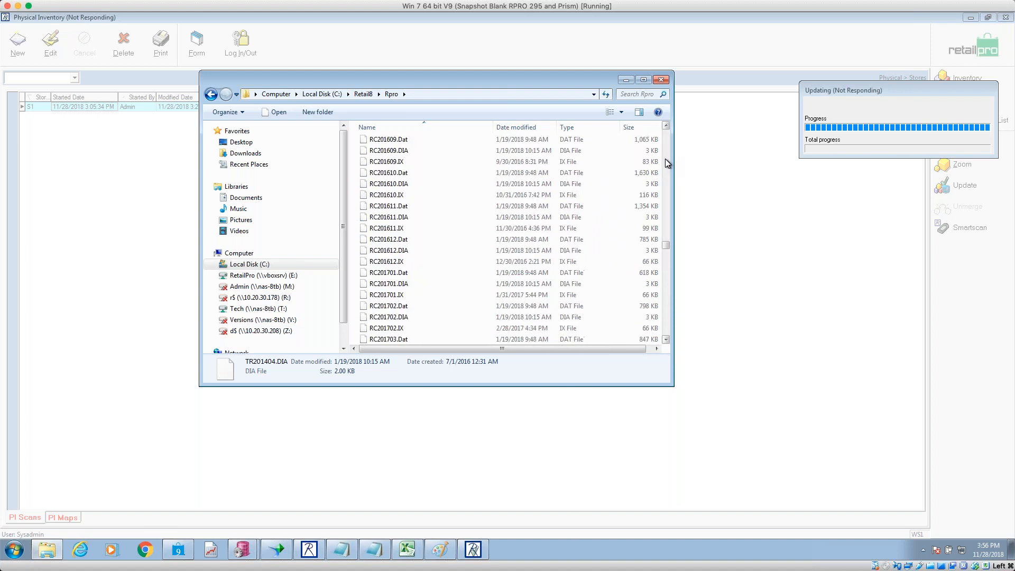
pyautogui.scroll(-15, 666, 313)
pyautogui.scroll(-6, 668, 313)
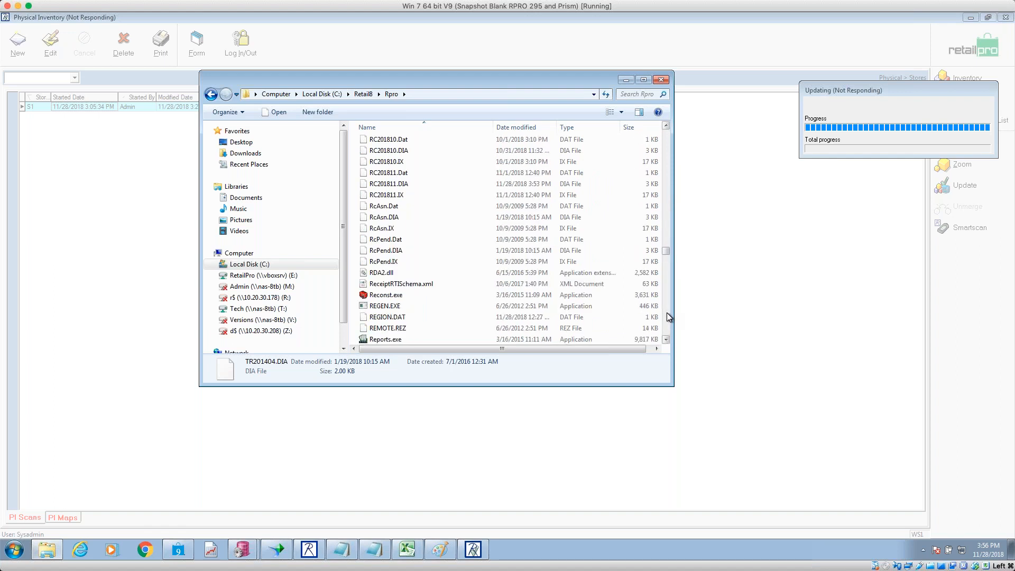
pyautogui.doubleClick(426, 341)
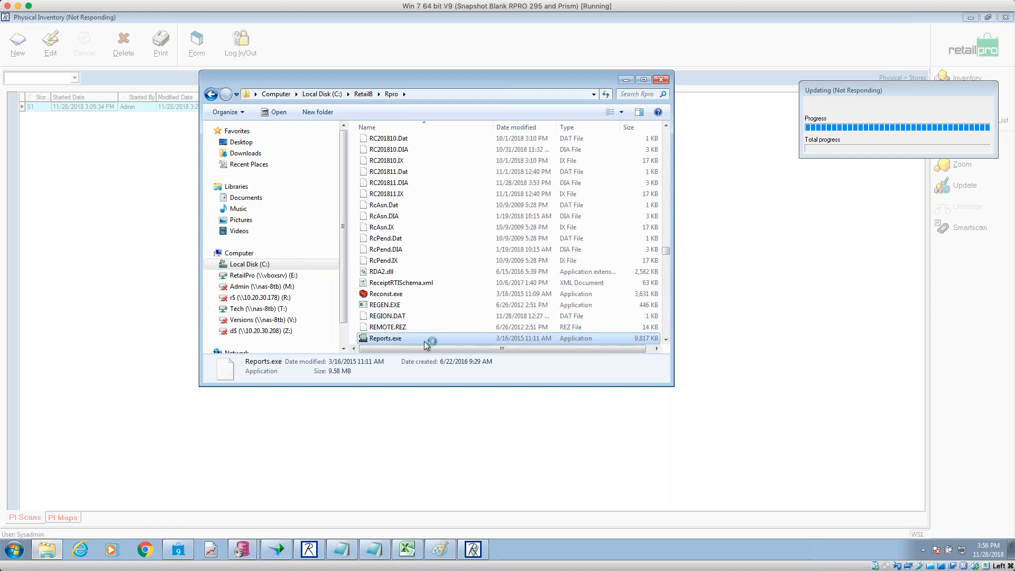
pyautogui.moveTo(478, 294)
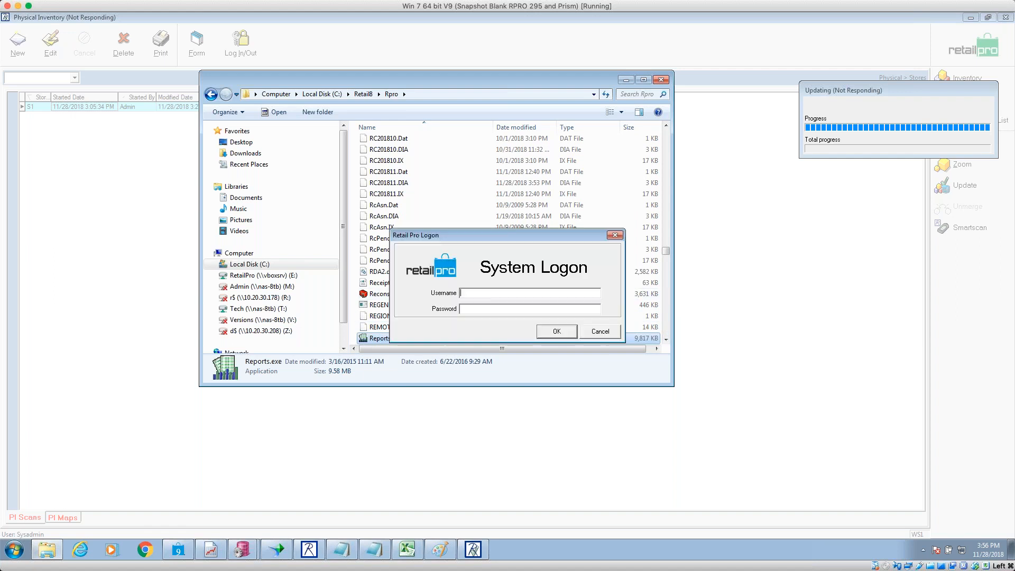
pyautogui.press('Return')
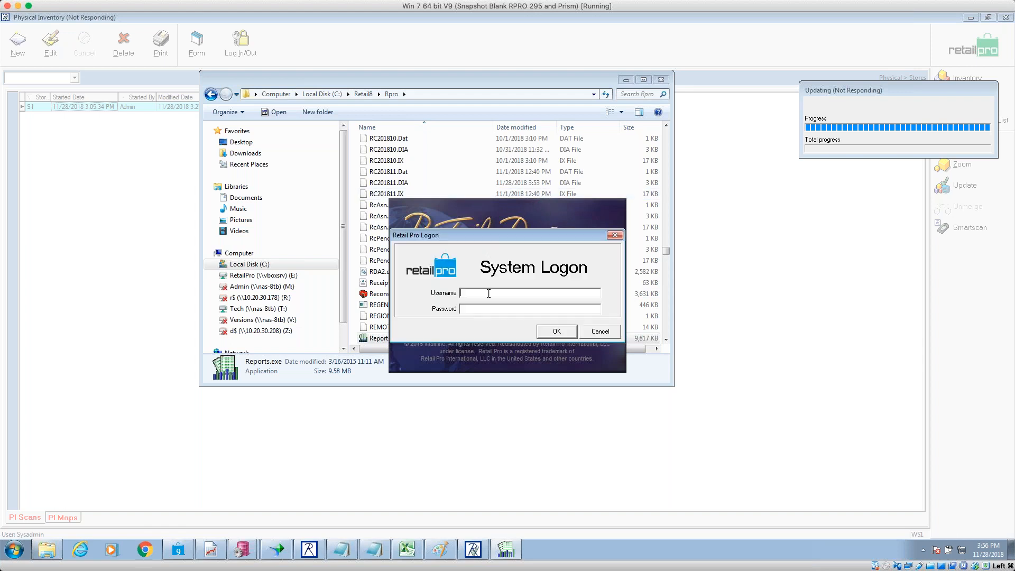
pyautogui.write('sysadmin')
pyautogui.press('Tab')
pyautogui.write('***')
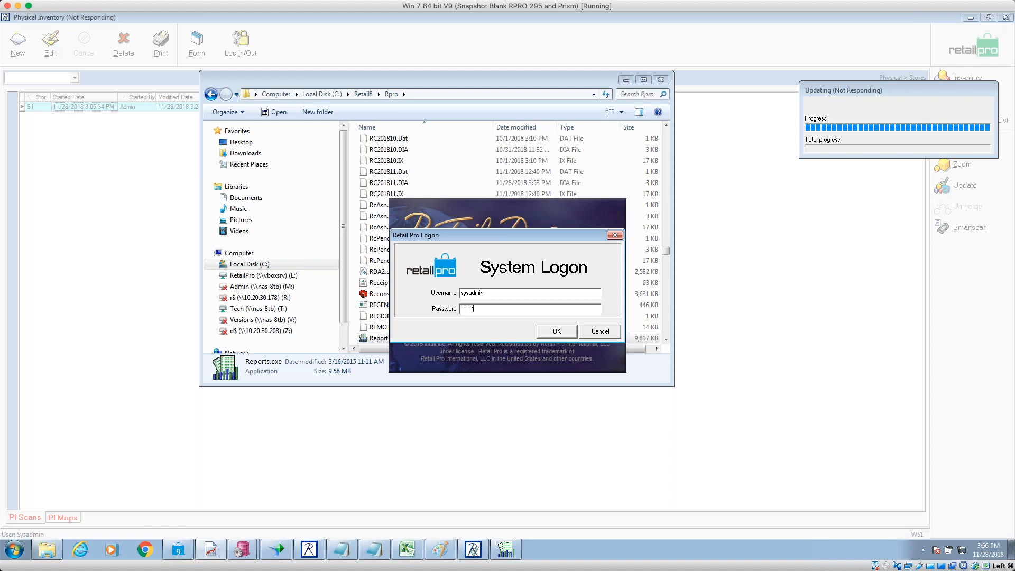
pyautogui.press('Return')
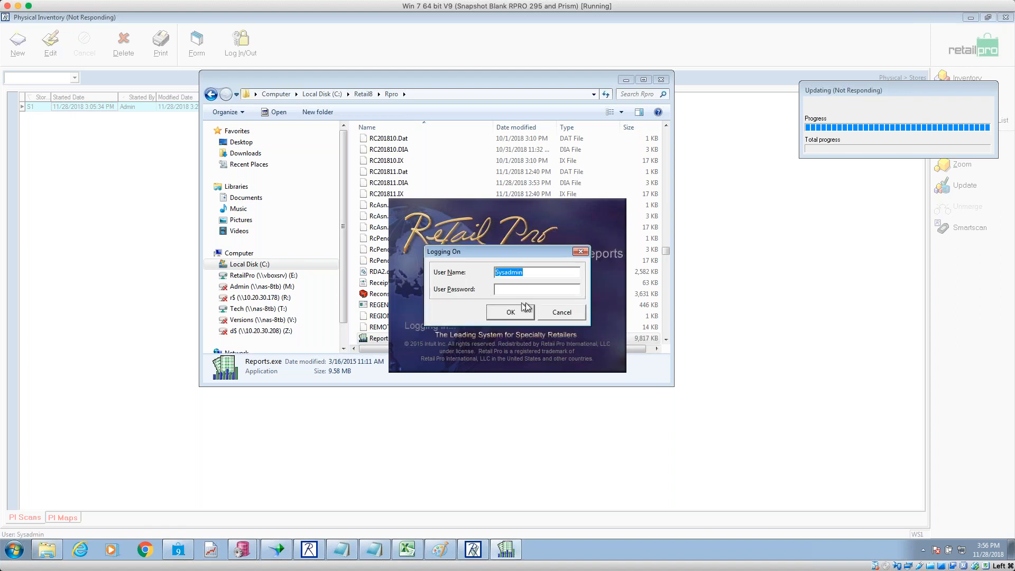
pyautogui.click(551, 311)
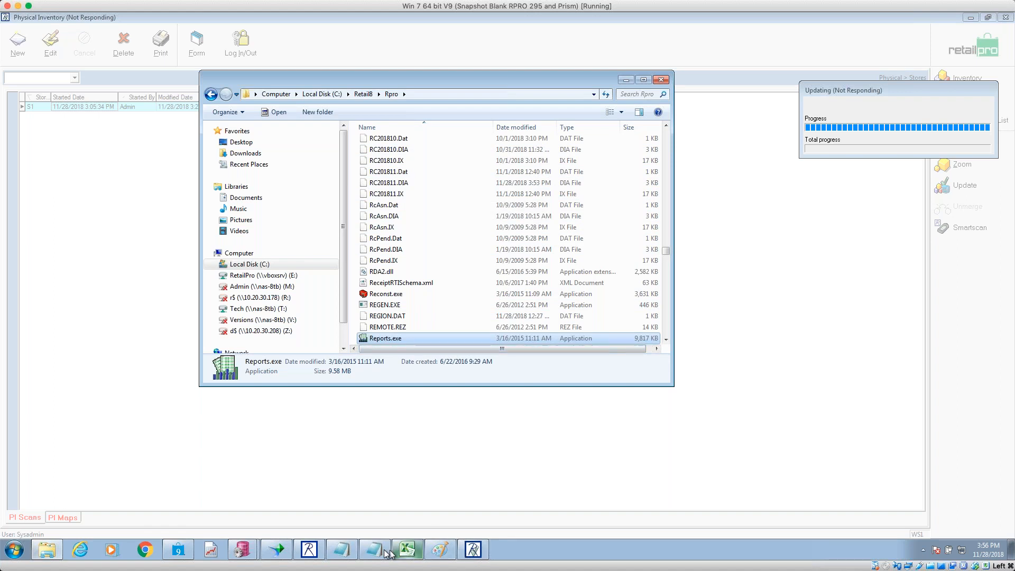
pyautogui.click(318, 550)
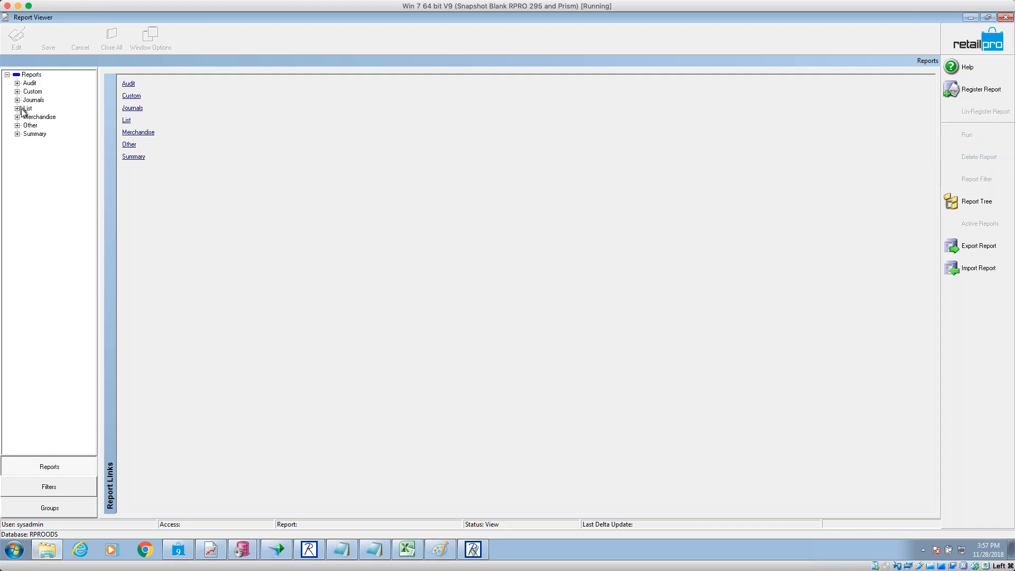
pyautogui.click(35, 134)
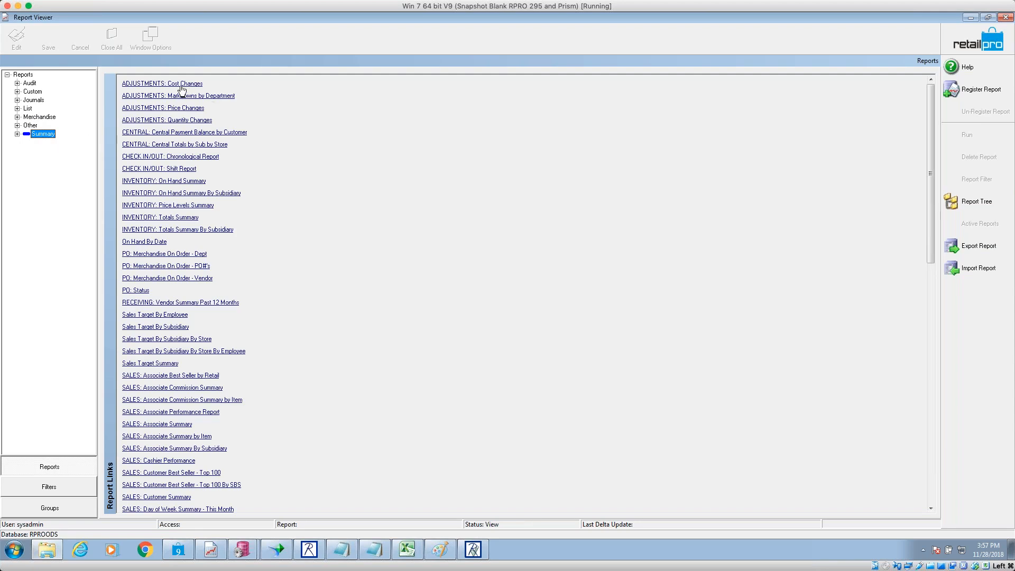
pyautogui.click(182, 125)
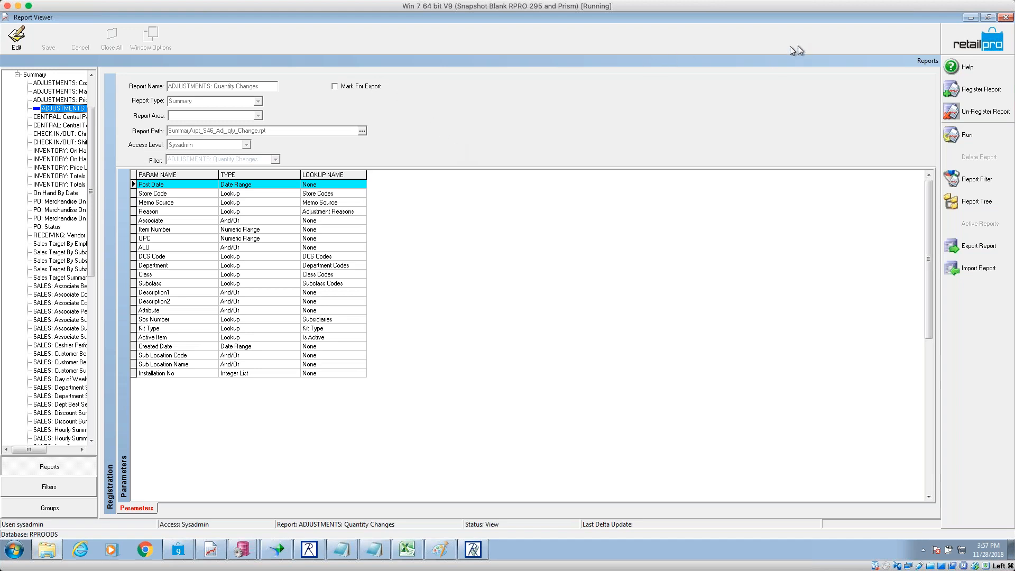
pyautogui.click(1006, 17)
pyautogui.click(484, 305)
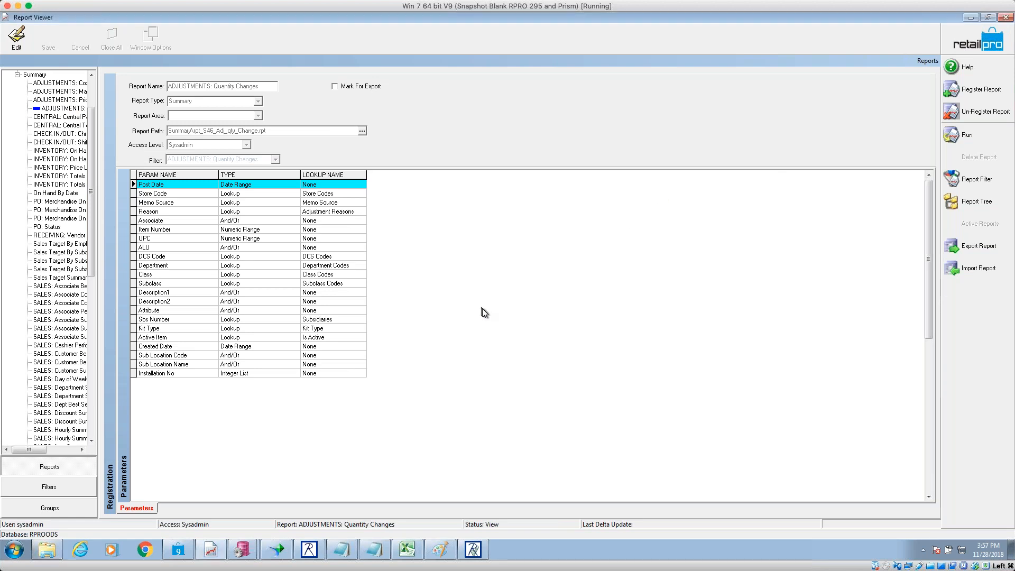
# - Launch Reports and log on with the administrator password
pyautogui.doubleClick(394, 340)
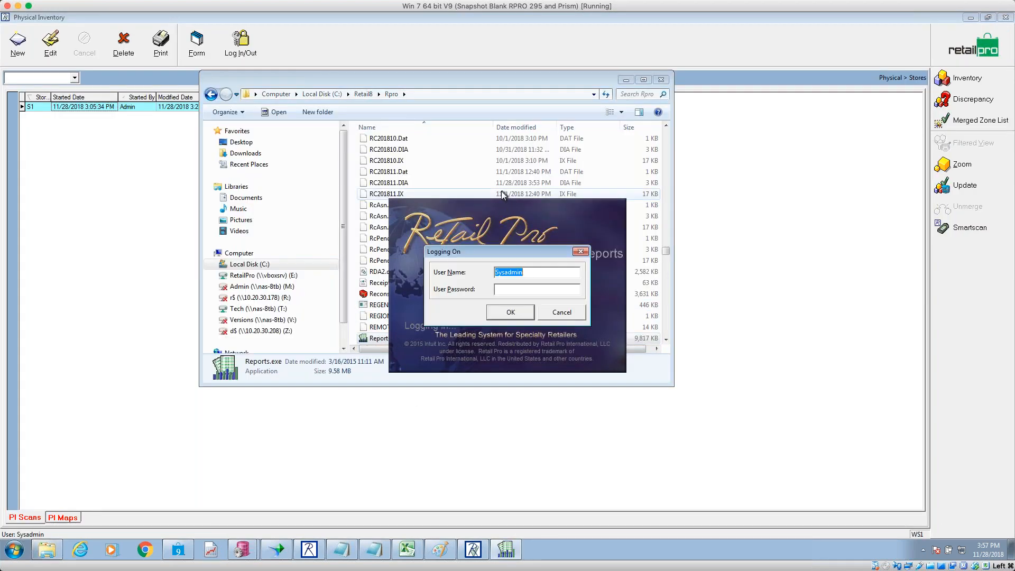
pyautogui.click(532, 289)
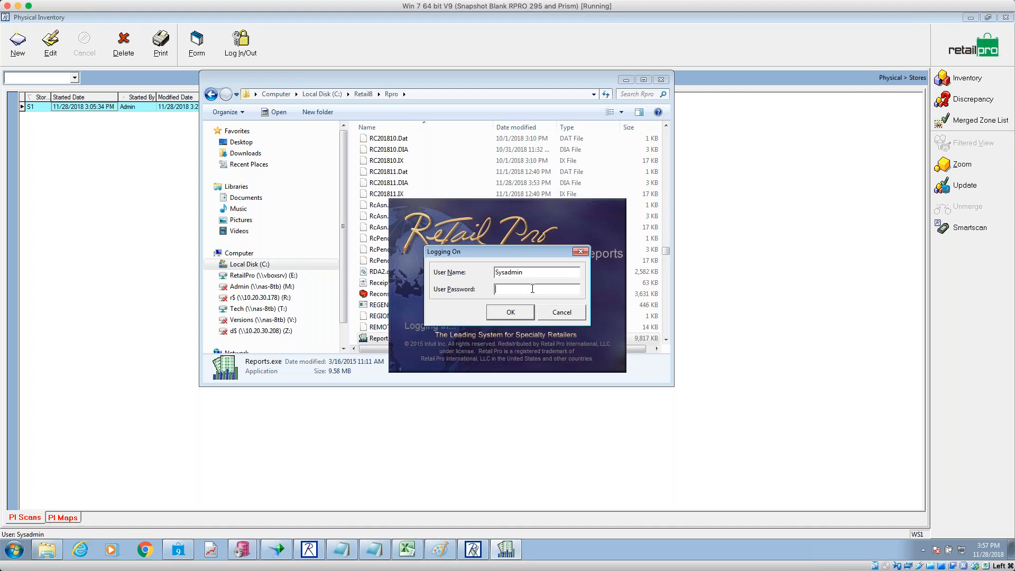
pyautogui.write('sysadmin')
pyautogui.press('Return')
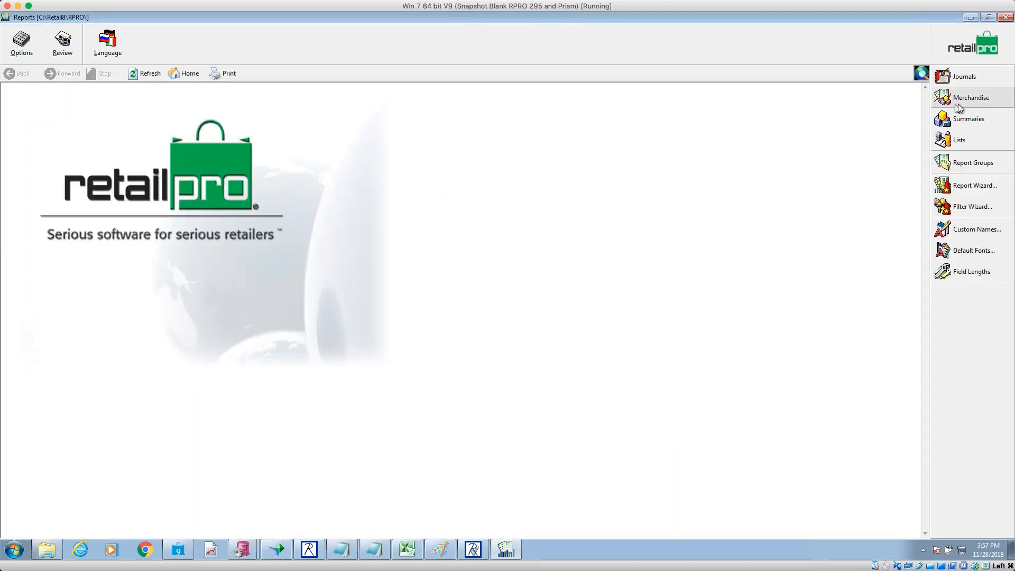
# - Copy the ADJUSTMENTS: Quantity Changes summary as 'ADJUSTMENTS: Quantity Changes by Dept' and select it
pyautogui.click(972, 119)
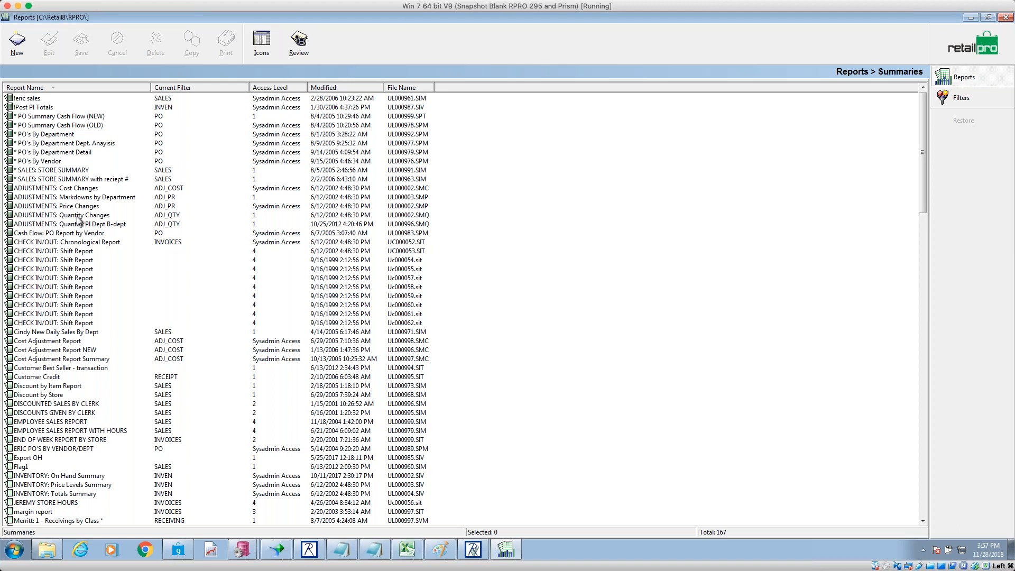
pyautogui.click(79, 217)
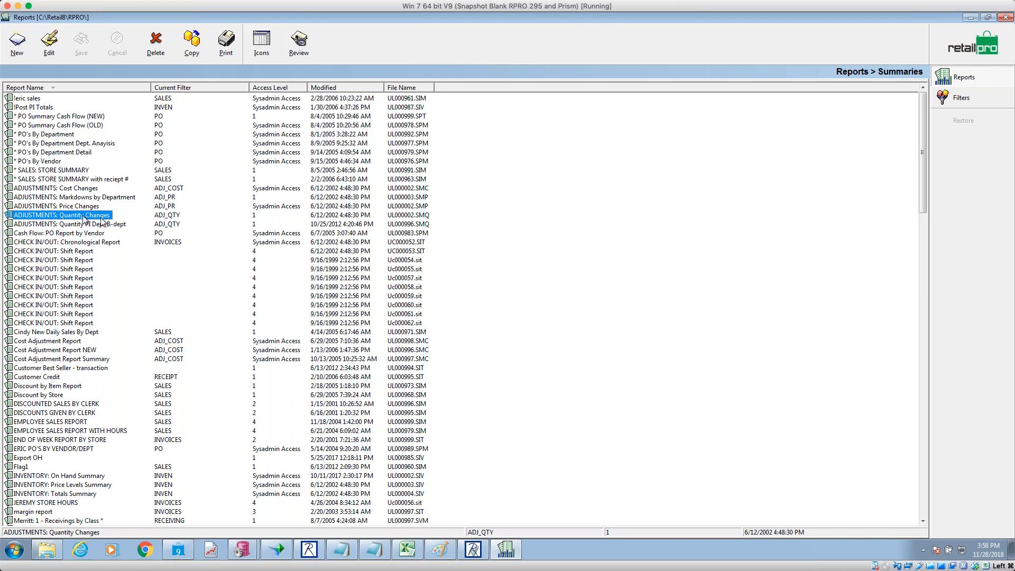
pyautogui.click(192, 42)
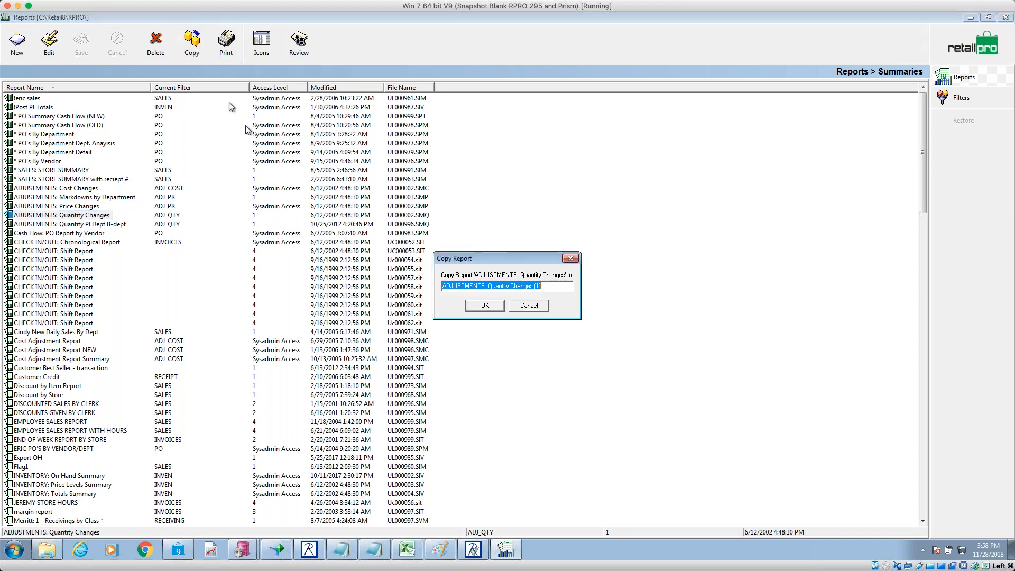
pyautogui.click(546, 287)
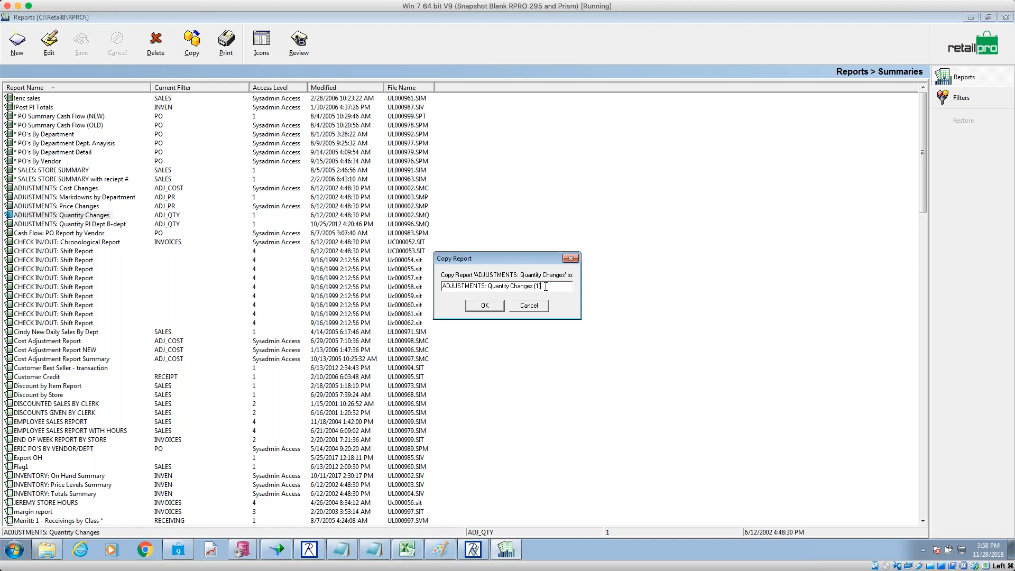
pyautogui.press('BackSpace')
pyautogui.write('by Dep')
pyautogui.click(476, 306)
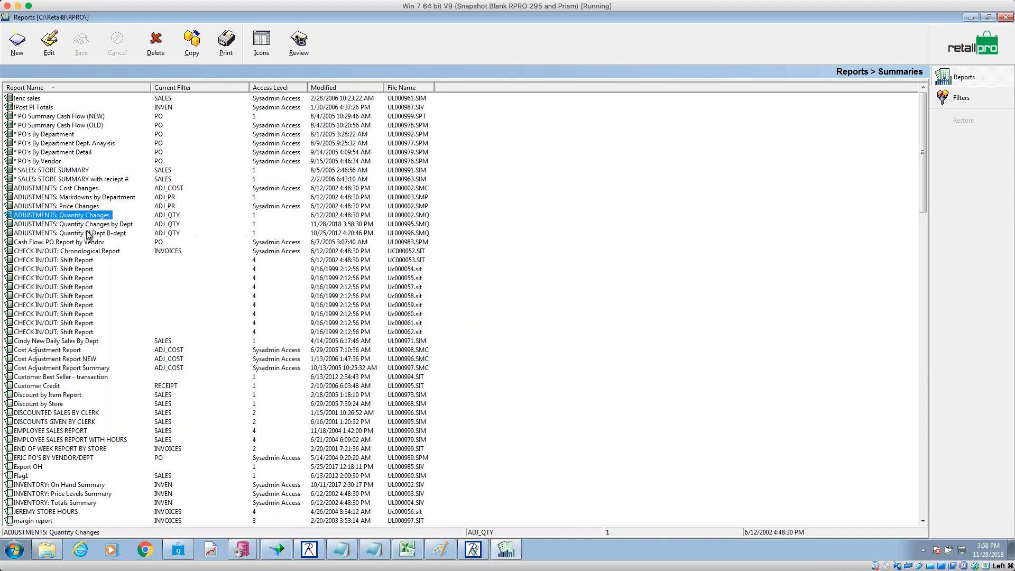
pyautogui.click(87, 225)
# - Edit the new report and set its sort order to D, C, S
pyautogui.click(49, 42)
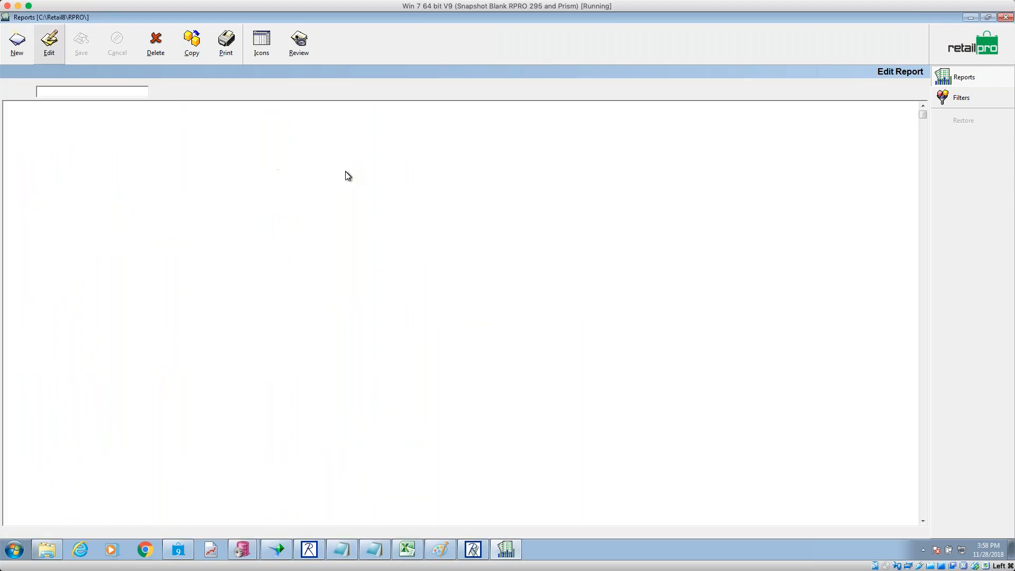
pyautogui.click(954, 141)
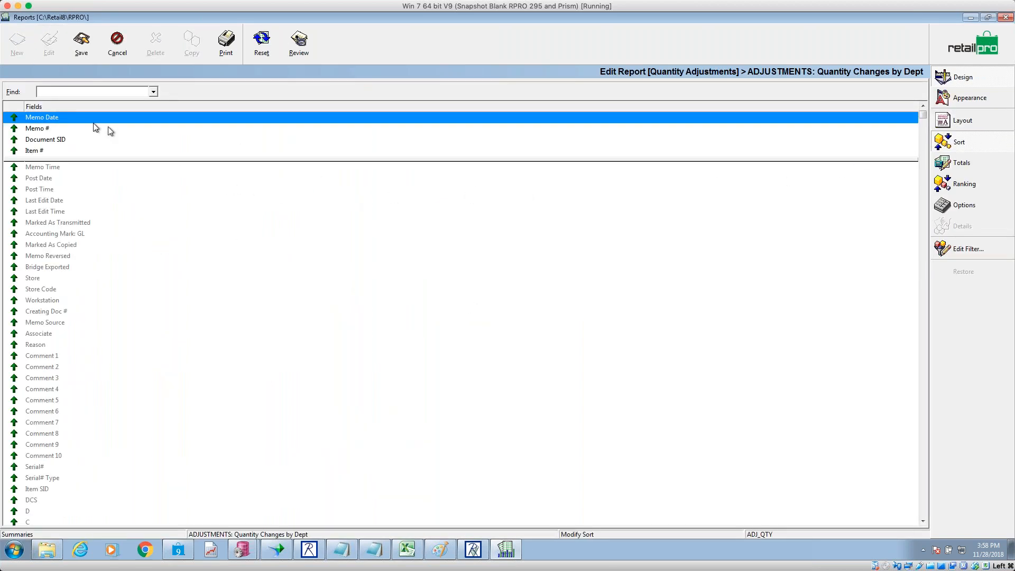
pyautogui.moveTo(61, 161); pyautogui.dragTo(63, 113)
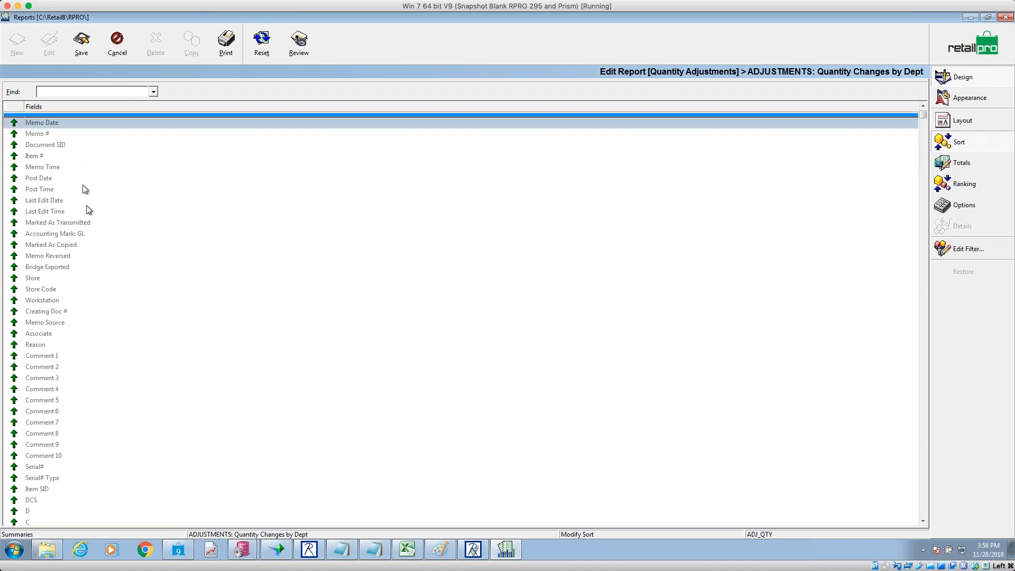
pyautogui.click(48, 511)
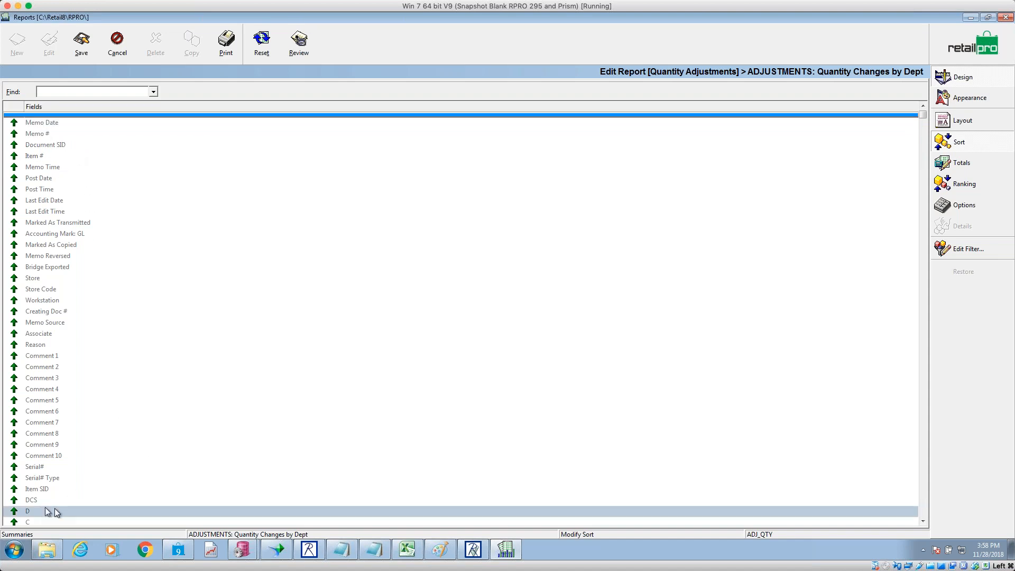
pyautogui.click(923, 521)
pyautogui.scroll(-3, 924, 524)
pyautogui.doubleClick(61, 383)
pyautogui.doubleClick(49, 393)
pyautogui.doubleClick(46, 407)
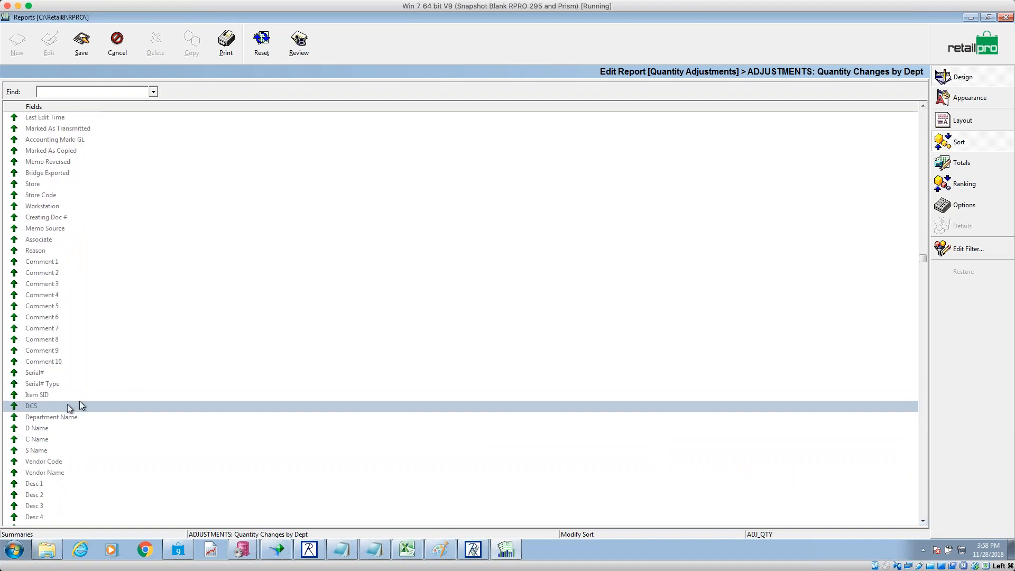
pyautogui.click(923, 117)
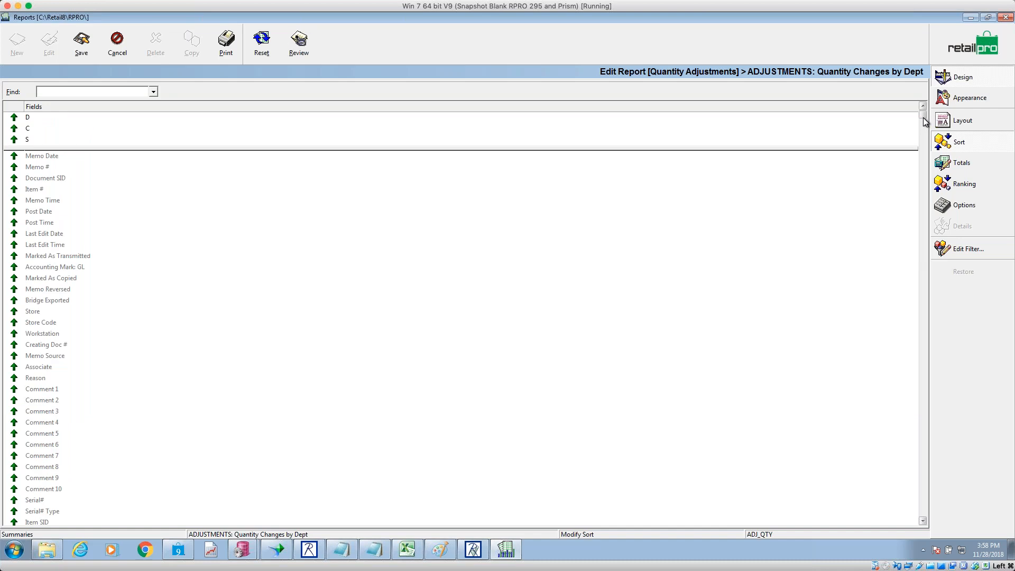
# - Remove Memo Date, Memo # and Item # columns and add D, C and S
pyautogui.click(962, 120)
pyautogui.doubleClick(57, 117)
pyautogui.doubleClick(57, 116)
pyautogui.doubleClick(57, 117)
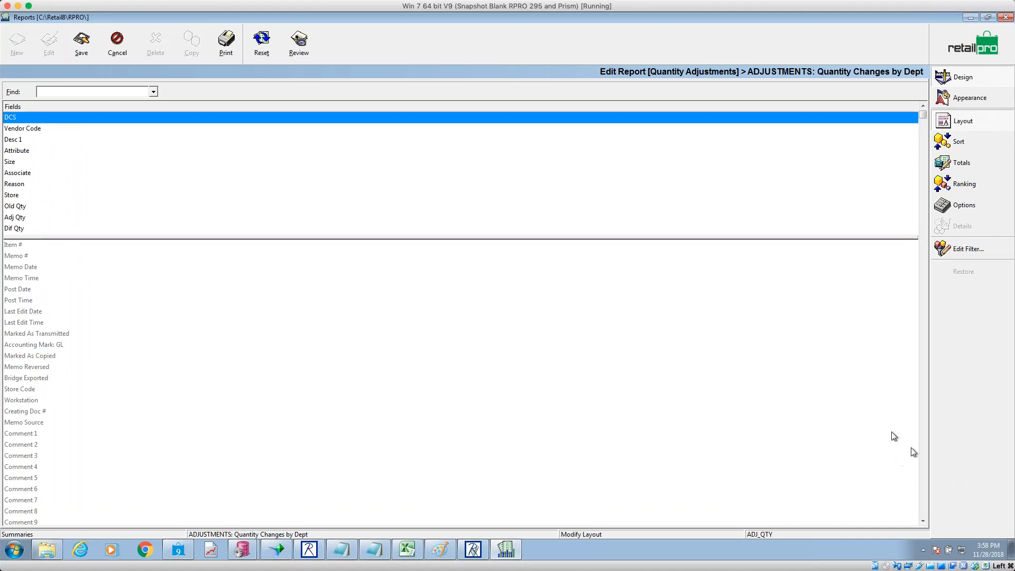
pyautogui.click(924, 506)
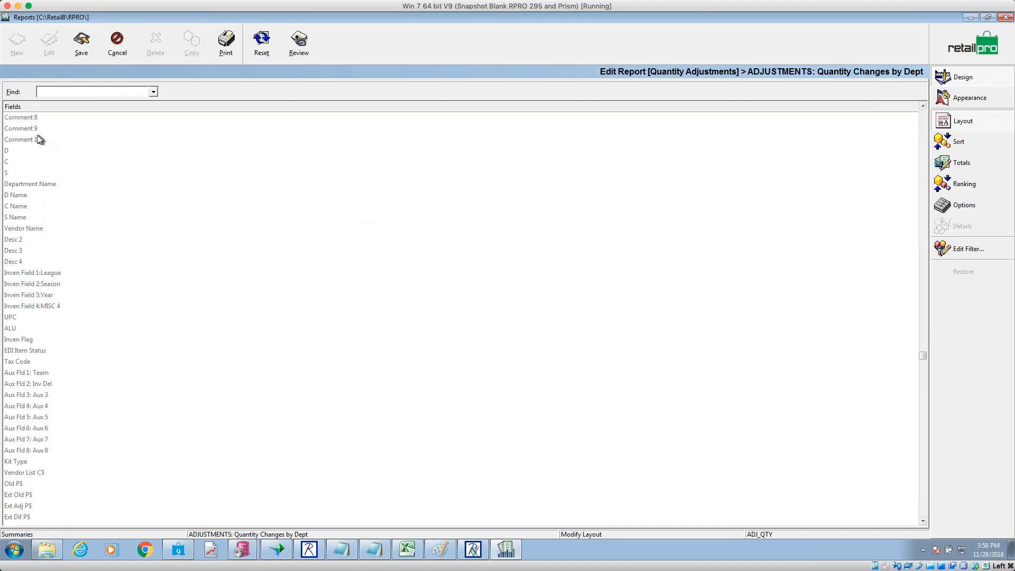
pyautogui.click(21, 150)
pyautogui.doubleClick(21, 150)
pyautogui.doubleClick(18, 165)
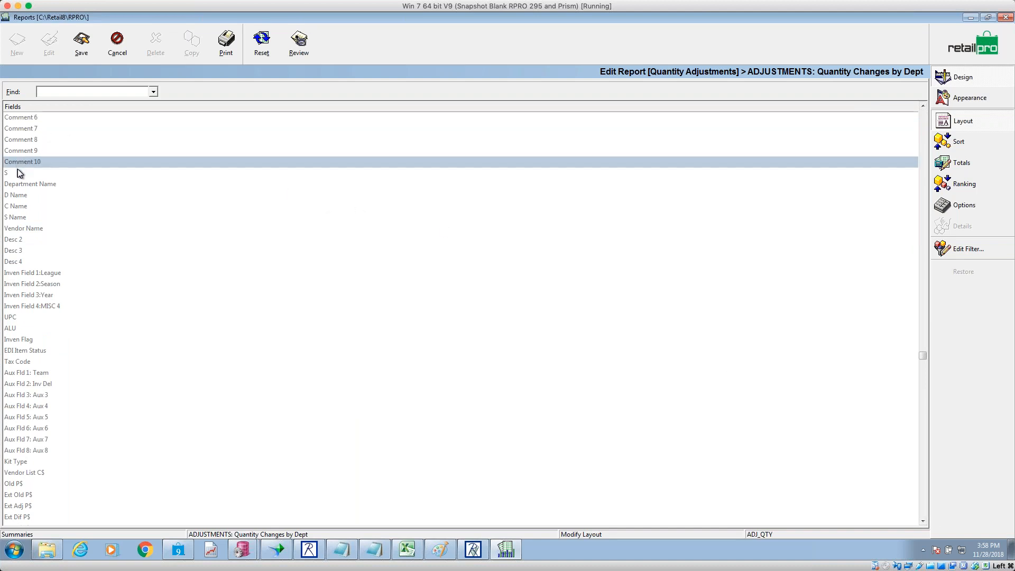
pyautogui.doubleClick(20, 169)
# - Remove DCS, Vendor Code, Desc 1, Attribute, Size, Associate, Old Qty and Adj Qty columns
pyautogui.click(924, 127)
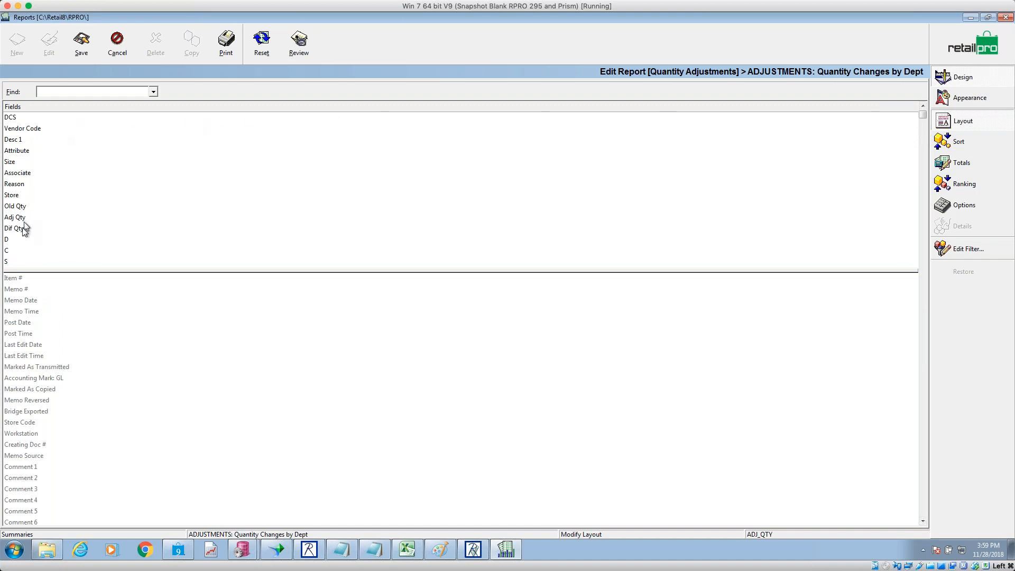
pyautogui.click(17, 240)
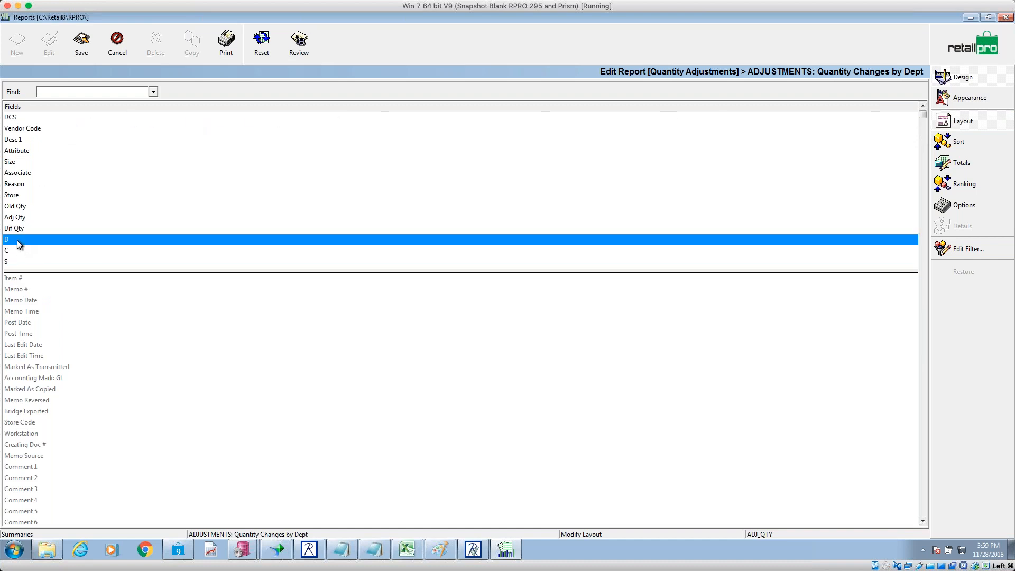
pyautogui.click(27, 119)
pyautogui.doubleClick(27, 118)
pyautogui.doubleClick(28, 119)
pyautogui.doubleClick(28, 118)
pyautogui.doubleClick(28, 118)
pyautogui.doubleClick(27, 119)
pyautogui.doubleClick(27, 118)
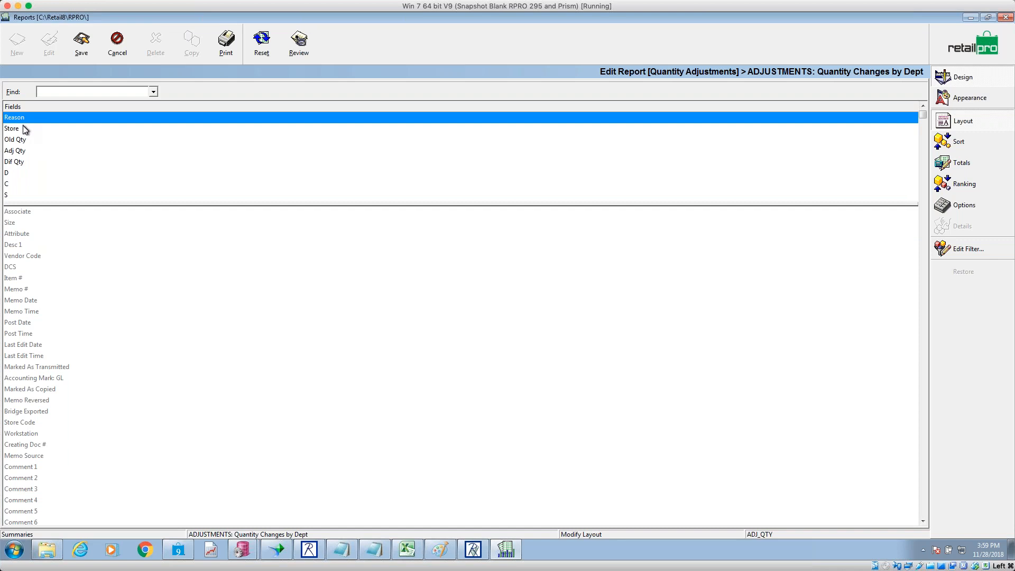
pyautogui.click(23, 140)
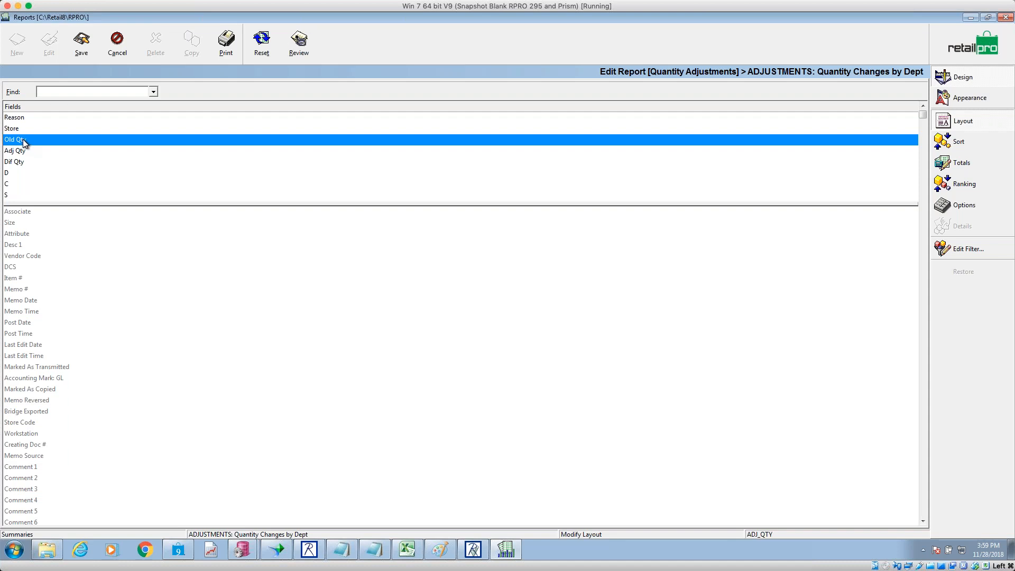
pyautogui.doubleClick(23, 140)
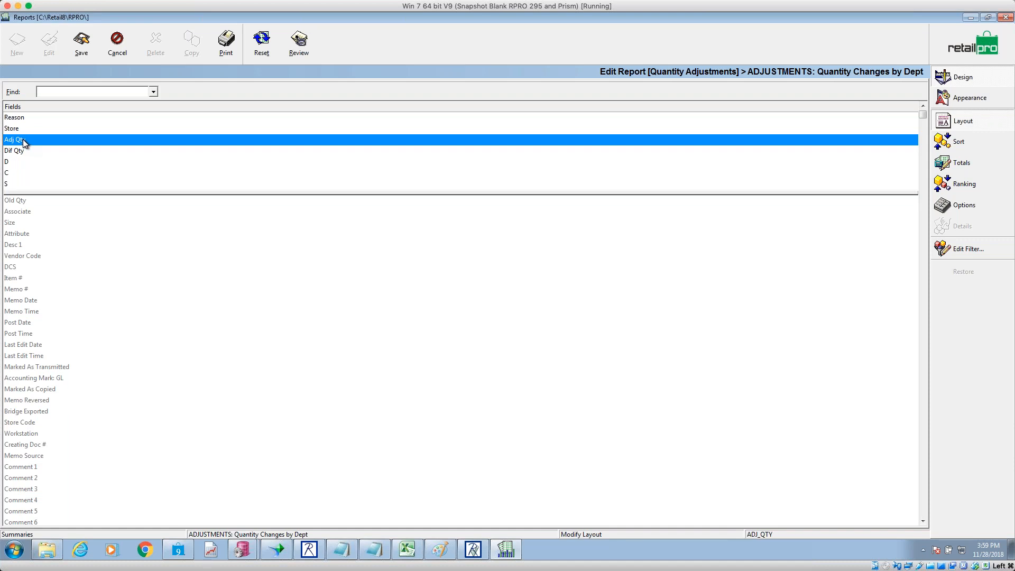
pyautogui.click(22, 151)
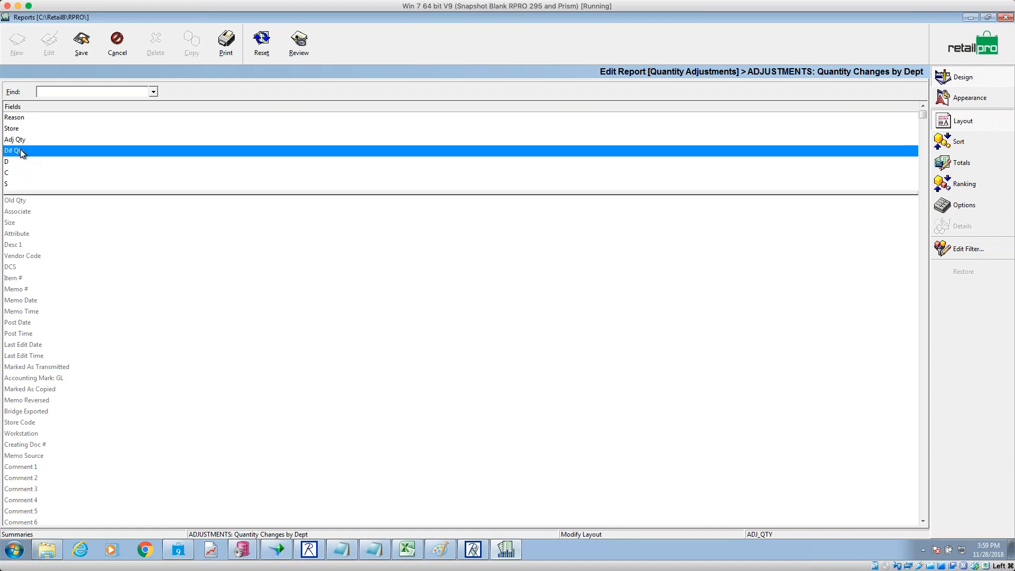
pyautogui.doubleClick(21, 139)
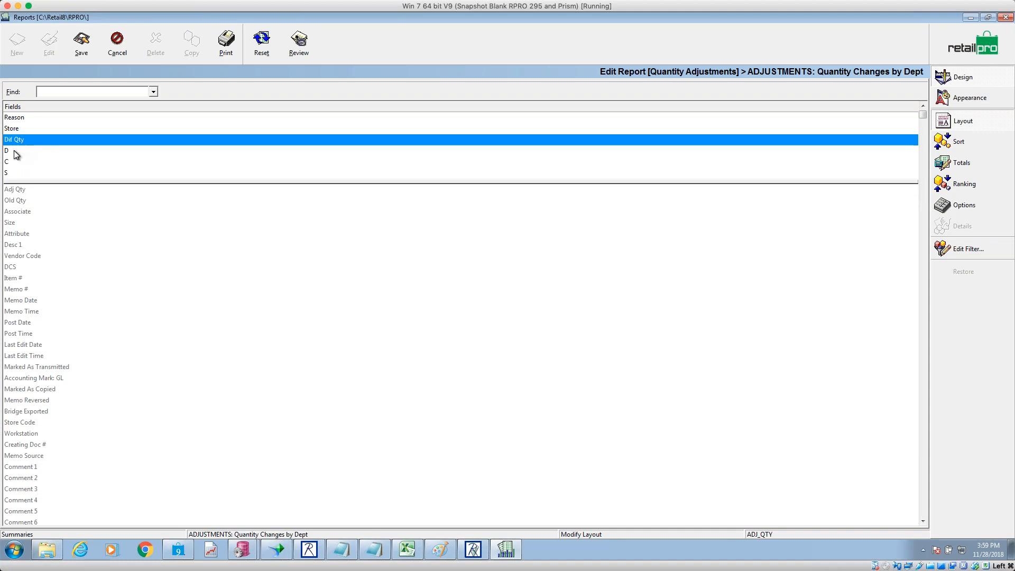
# - Reorder the columns so D and C sit at the top
pyautogui.moveTo(14, 151); pyautogui.dragTo(19, 119)
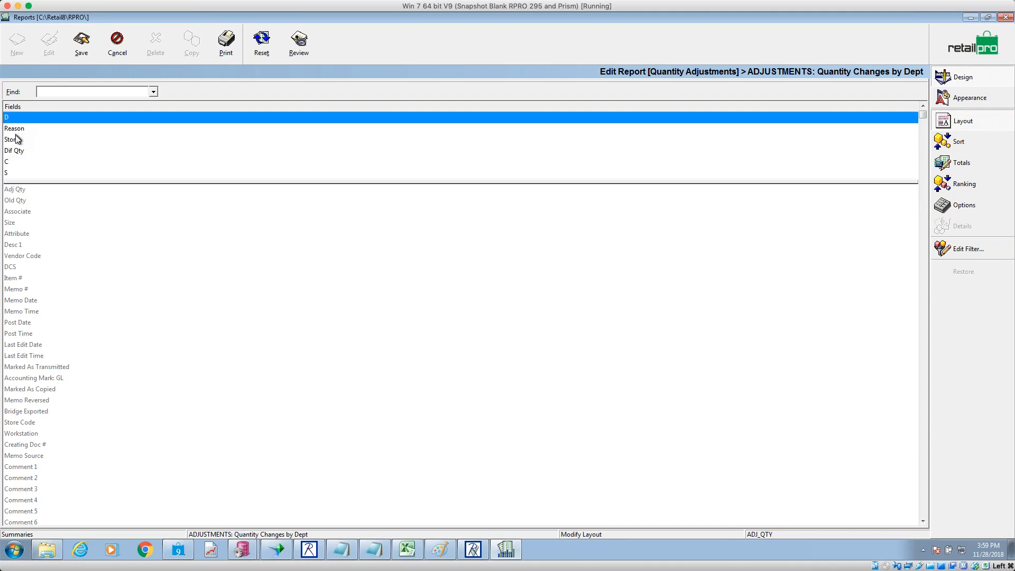
pyautogui.click(13, 161)
pyautogui.moveTo(13, 157)
pyautogui.mouseDown()
pyautogui.moveTo(16, 137)
pyautogui.moveTo(12, 162)
pyautogui.mouseUp()
pyautogui.click(15, 119)
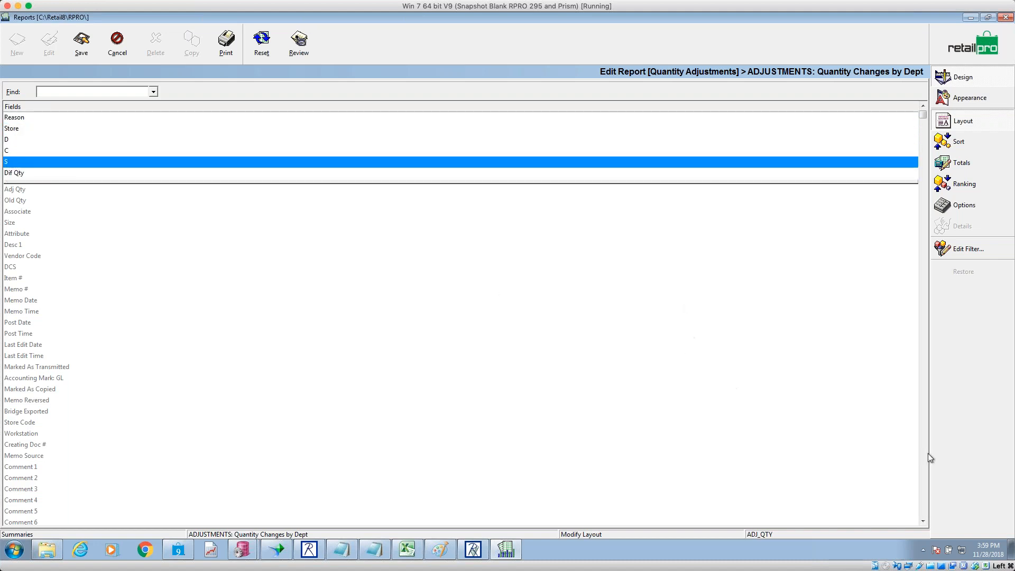
# - Add Ext Dif P$ and Ext Dif C$ columns, with Ext Dif C$ above Ext Dif P$
pyautogui.click(923, 509)
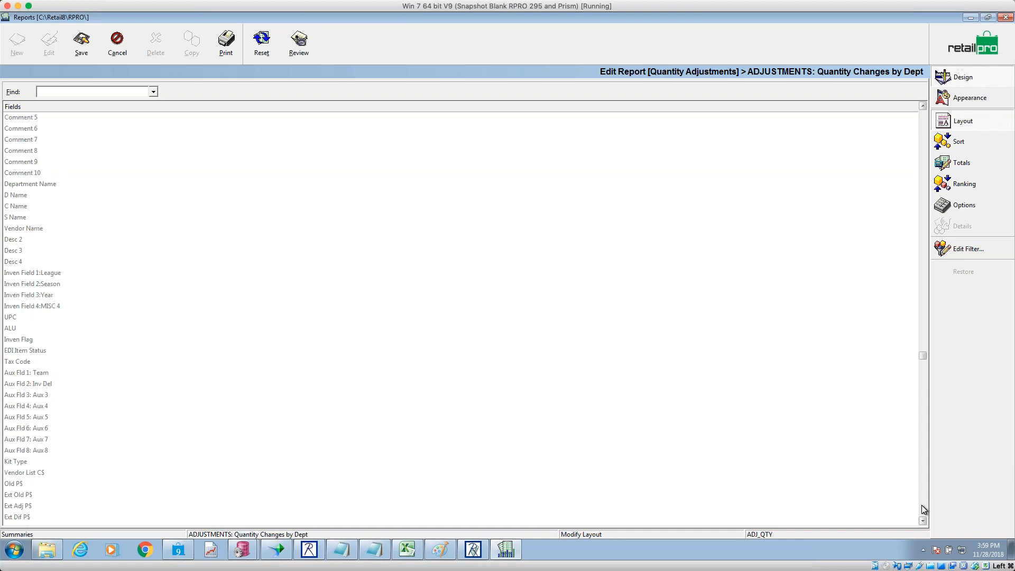
pyautogui.click(24, 517)
pyautogui.doubleClick(26, 517)
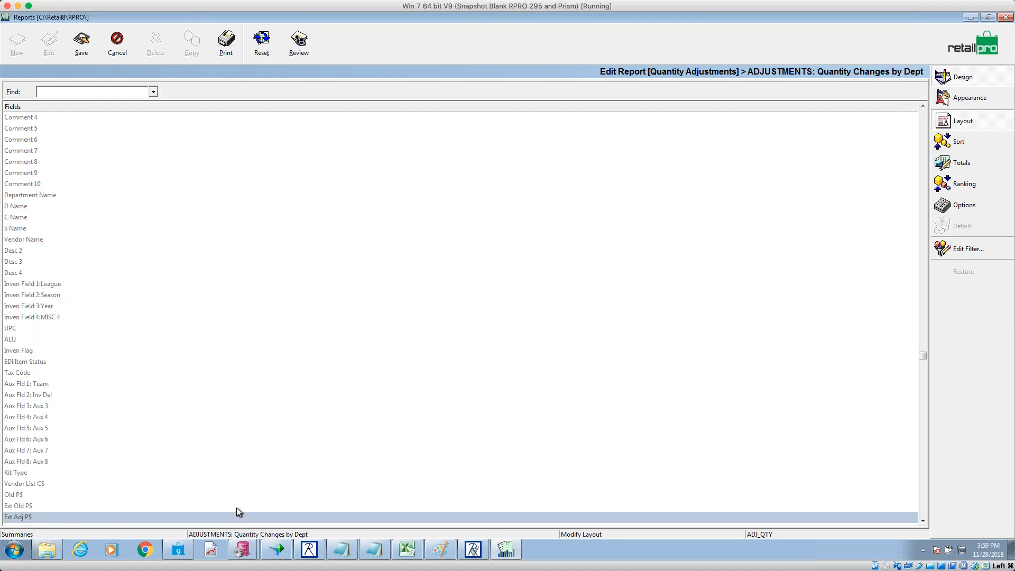
pyautogui.click(925, 514)
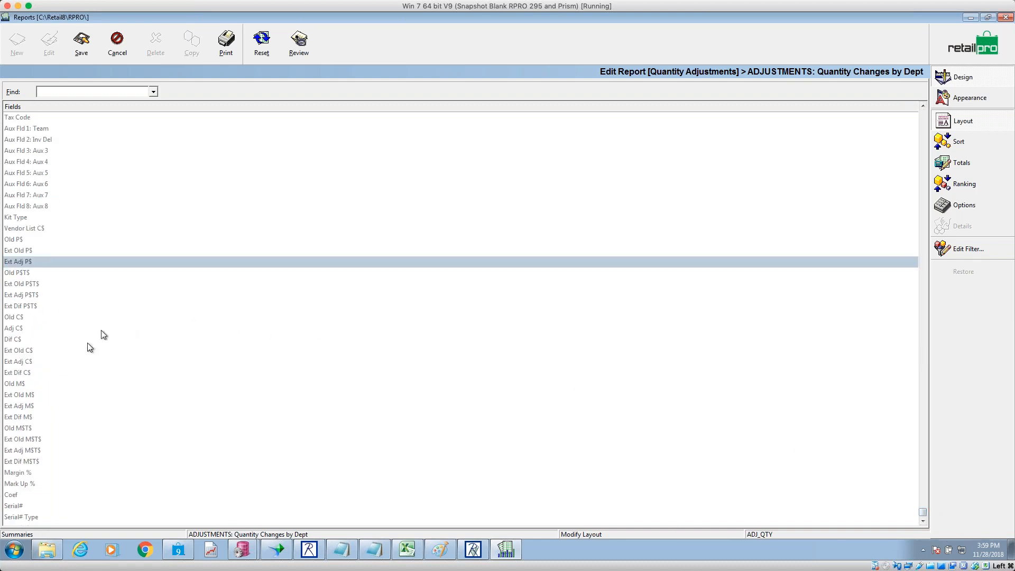
pyautogui.doubleClick(31, 377)
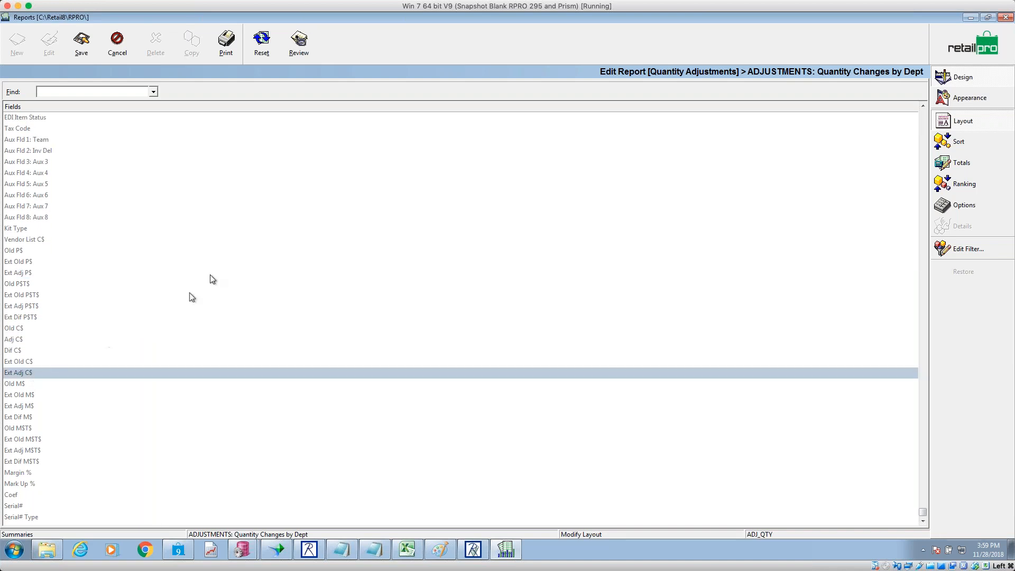
pyautogui.click(924, 122)
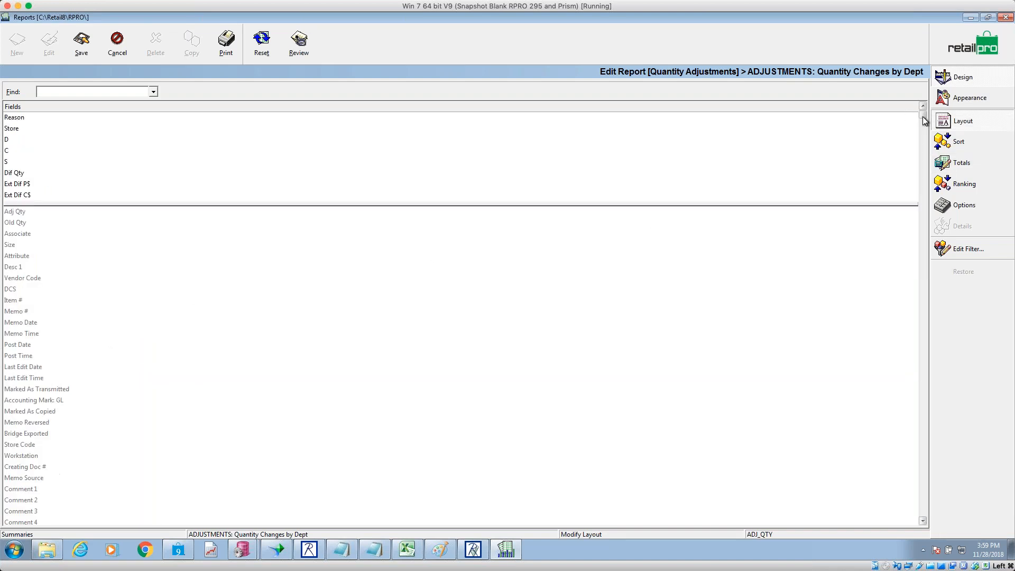
pyautogui.moveTo(27, 194); pyautogui.dragTo(27, 185)
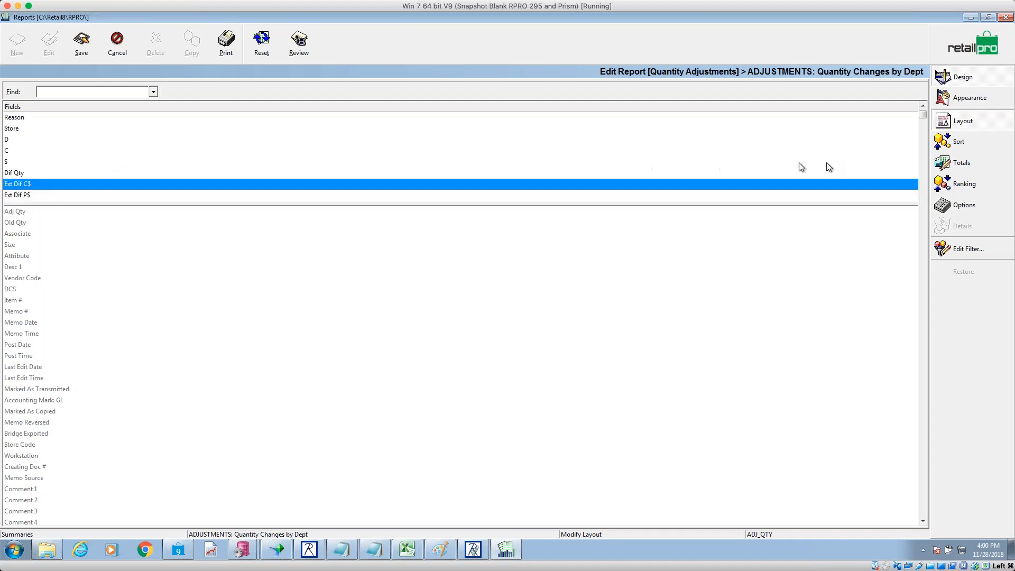
# - Add D and C subtotal breaks and subtotals/grand totals for Dif Qty, Ext Dif C$, Ext Dif P$; save
pyautogui.click(971, 165)
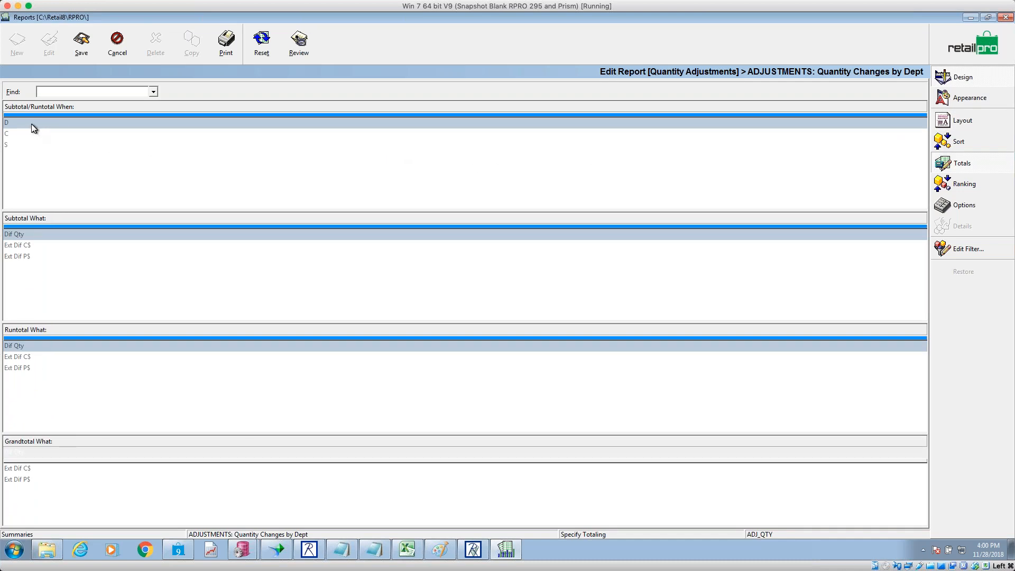
pyautogui.moveTo(9, 147); pyautogui.dragTo(16, 128)
pyautogui.doubleClick(16, 132)
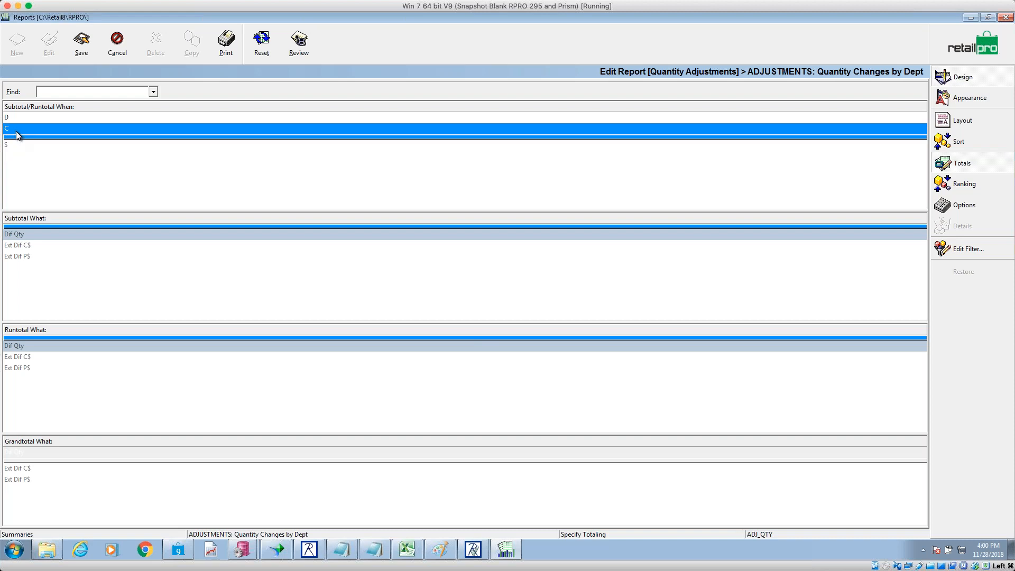
pyautogui.moveTo(33, 227); pyautogui.dragTo(38, 270)
pyautogui.click(134, 486)
pyautogui.moveTo(118, 462); pyautogui.dragTo(120, 485)
pyautogui.click(86, 46)
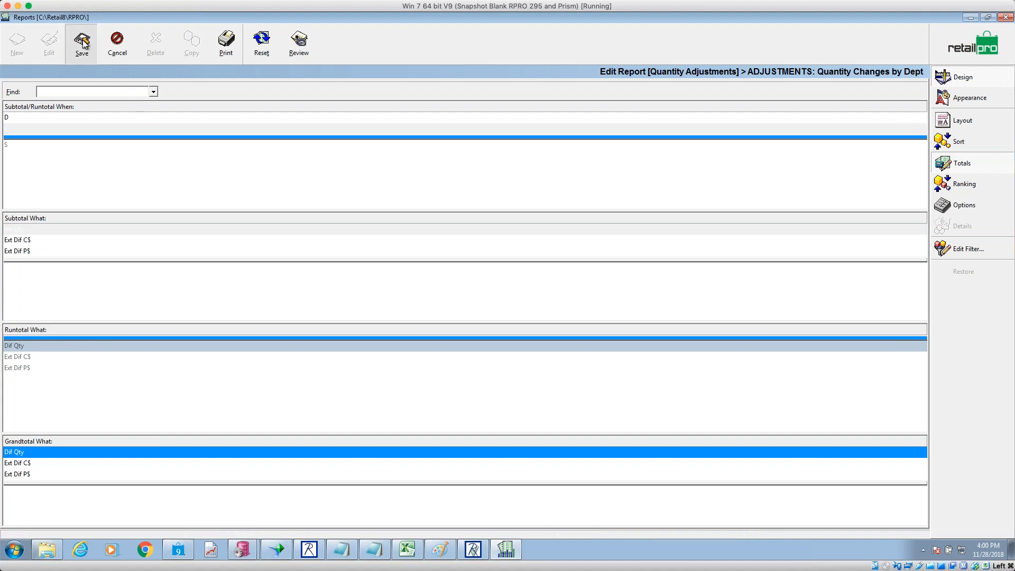
pyautogui.click(971, 18)
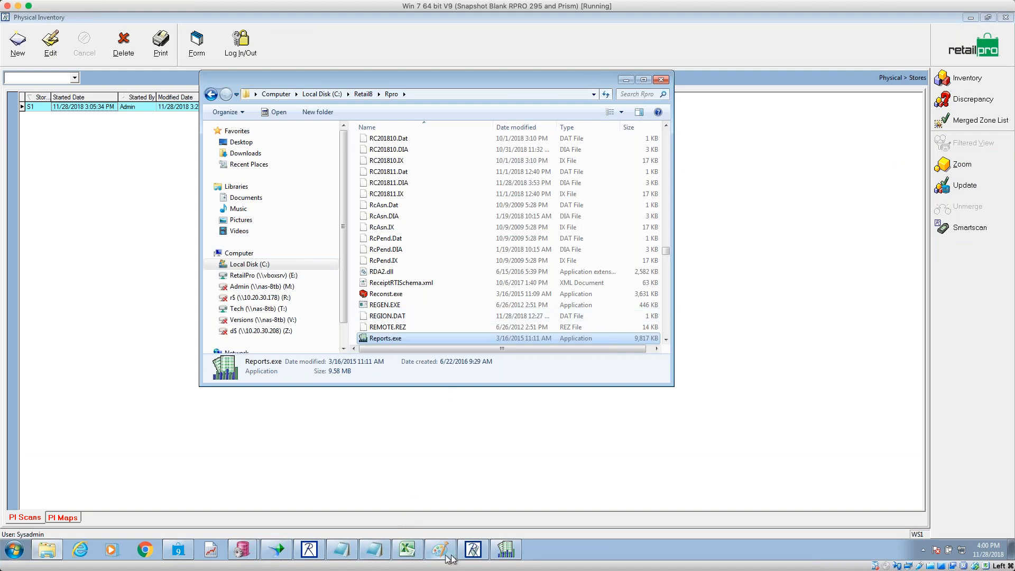
# - Dismiss store S1's Update Results and exit Physical Inventory, confirming with Yes
pyautogui.click(626, 79)
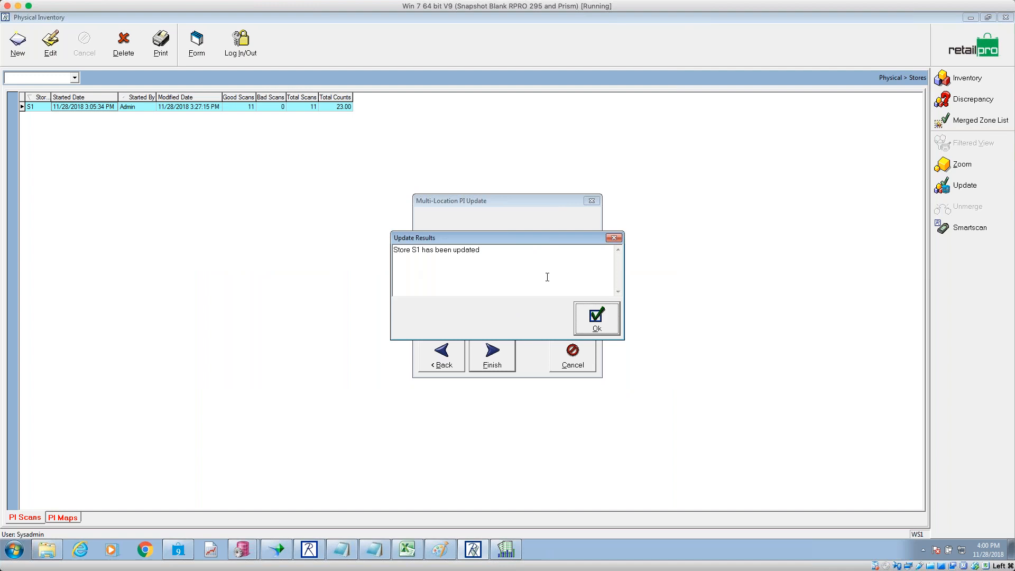
pyautogui.click(597, 319)
pyautogui.click(972, 49)
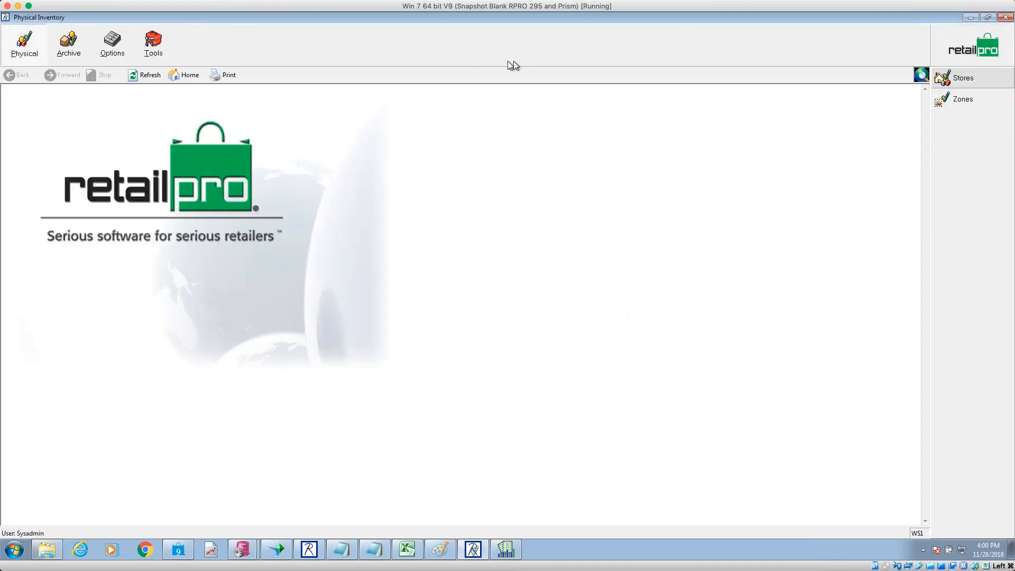
pyautogui.click(1006, 18)
pyautogui.click(495, 320)
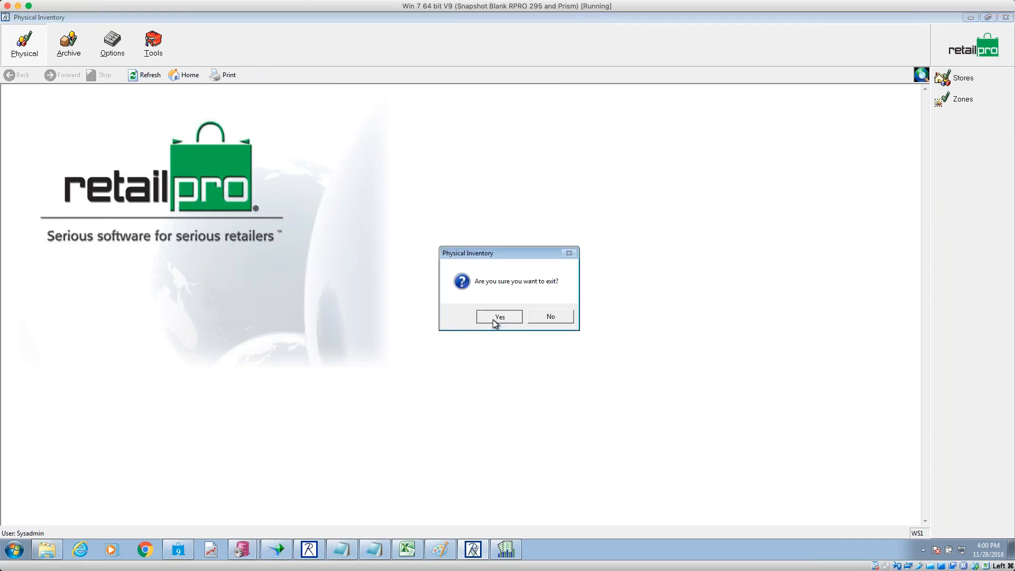
# - Open the adjustment memo list and select the Phy Inv adjustment memos, including memo 421
pyautogui.click(183, 42)
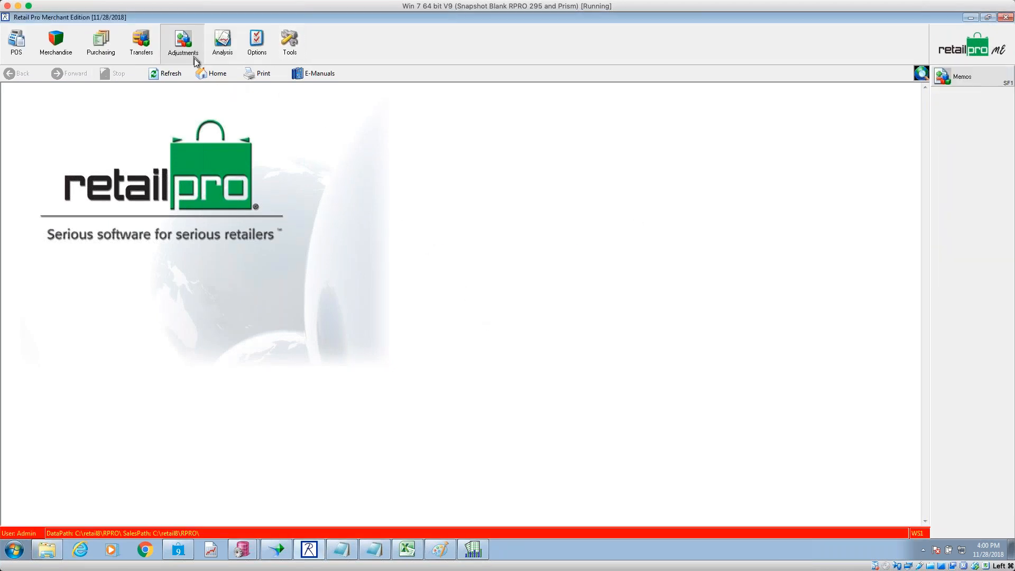
pyautogui.click(967, 79)
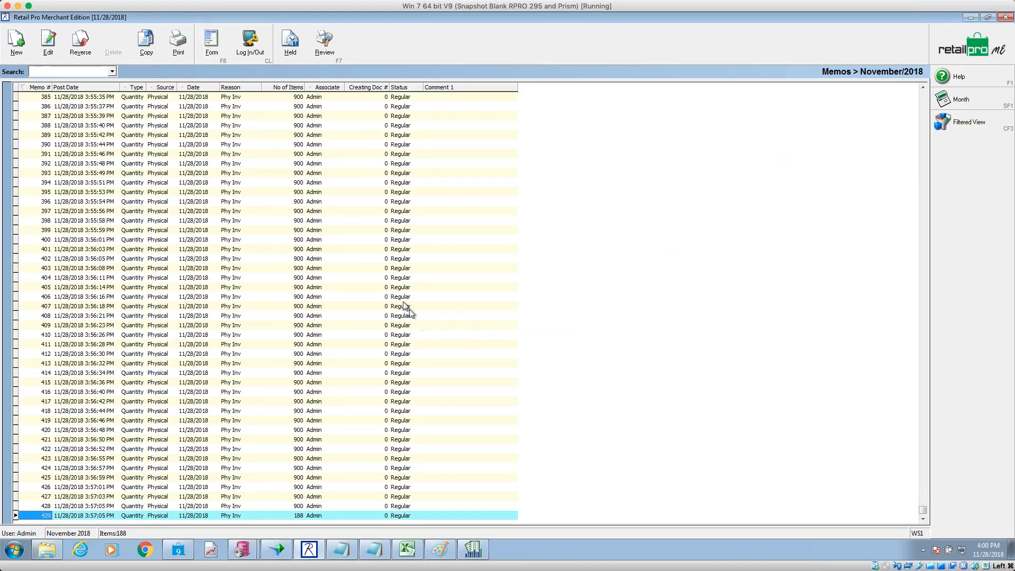
pyautogui.click(104, 202)
pyautogui.click(191, 382)
pyautogui.click(223, 439)
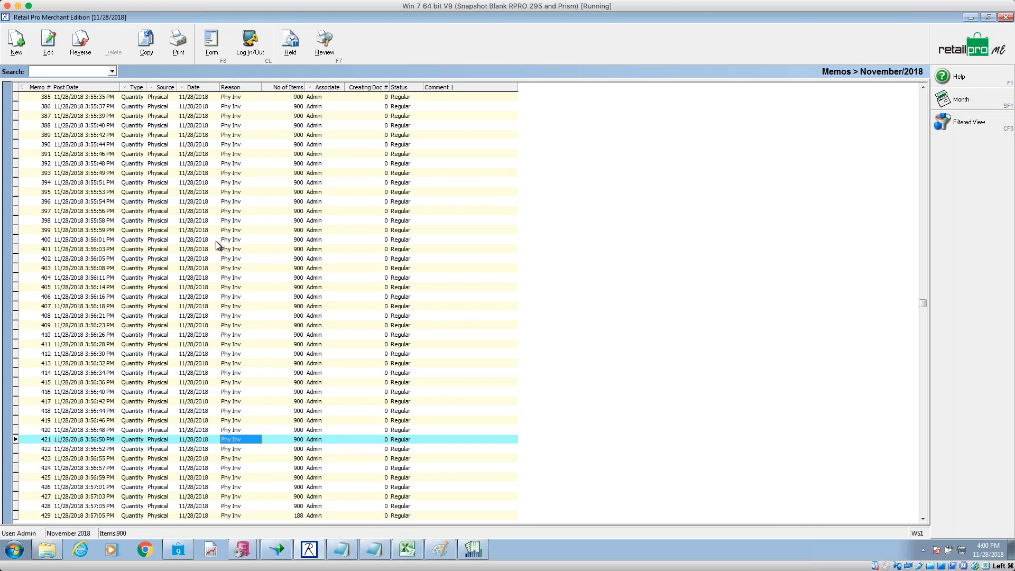
# - Browse memos 395, 394, 385 and 429, checking memo 385's item count
pyautogui.click(236, 194)
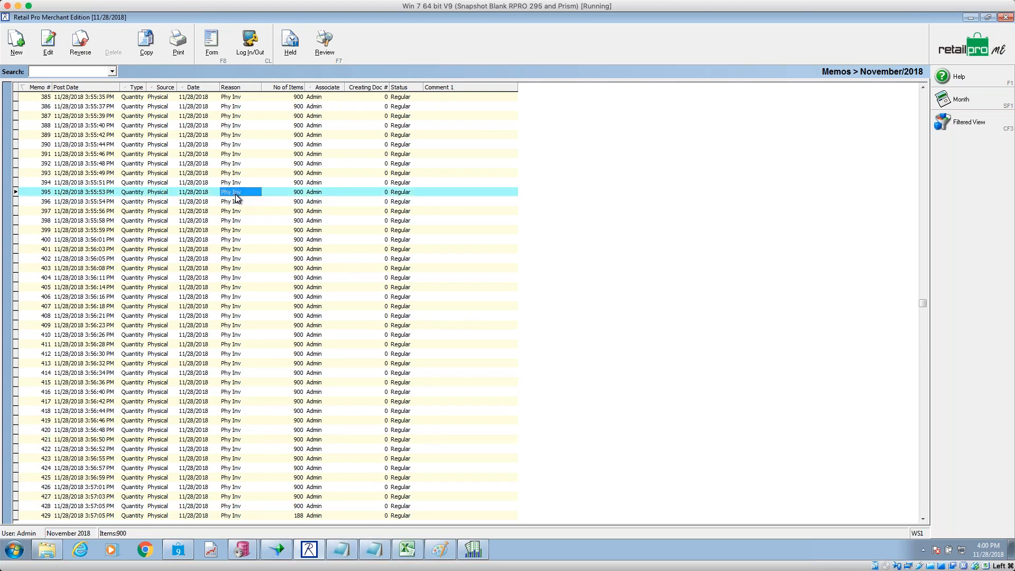
pyautogui.click(168, 184)
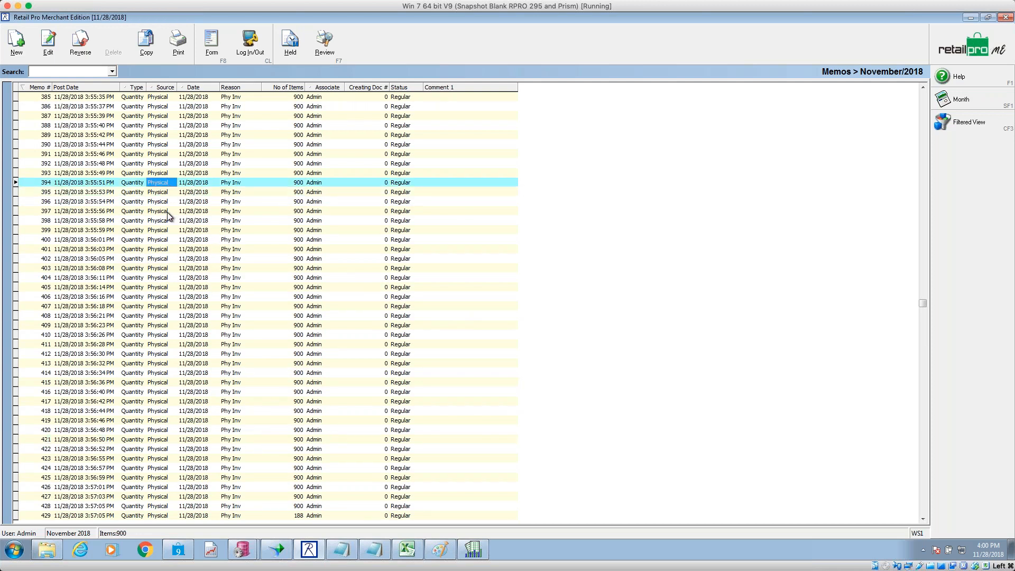
pyautogui.click(108, 98)
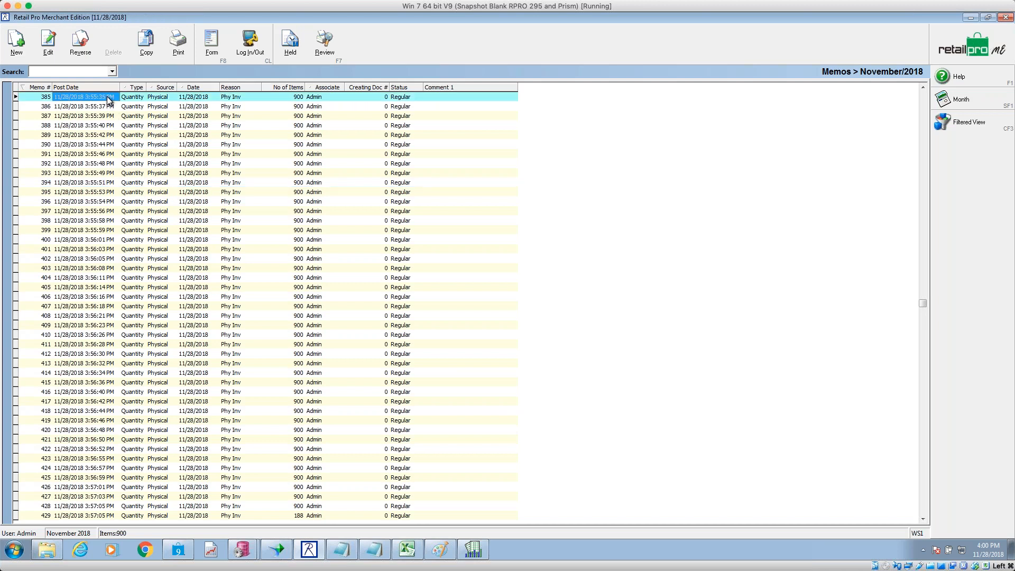
pyautogui.click(296, 101)
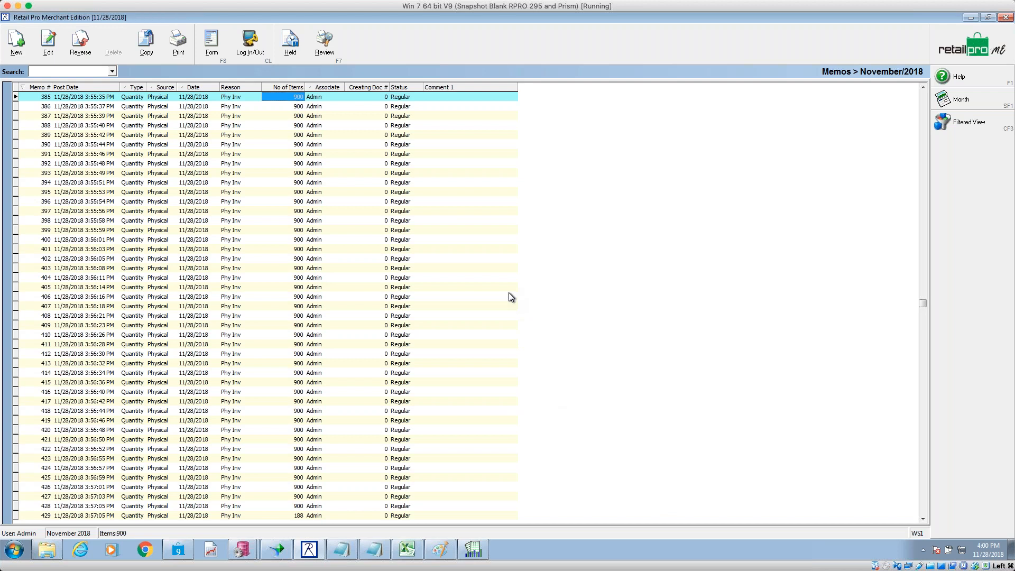
pyautogui.click(317, 517)
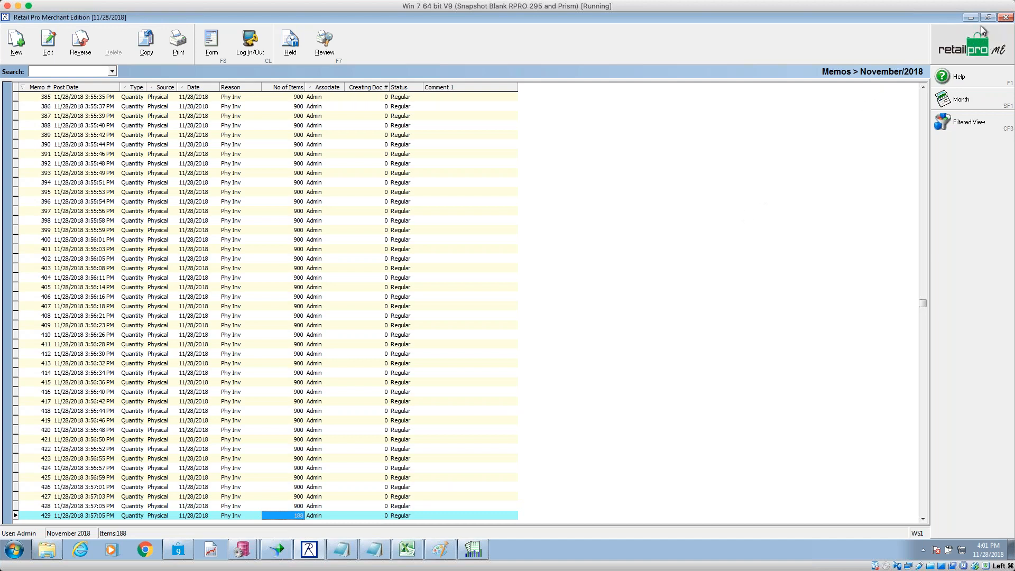
pyautogui.click(298, 98)
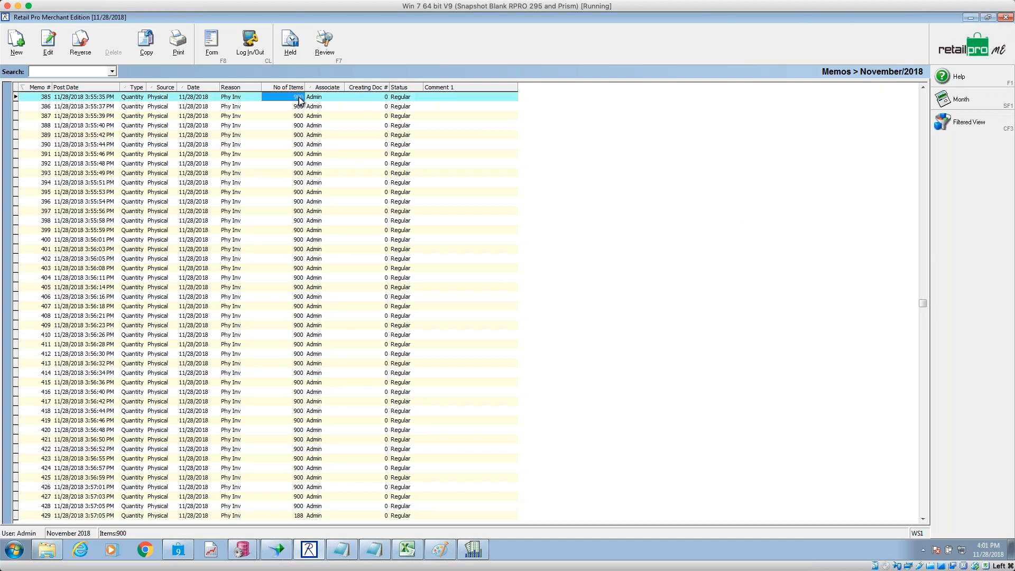
# - View memo 385's item lines showing the -9000 quantity difference, then restore the Reports window
pyautogui.click(213, 47)
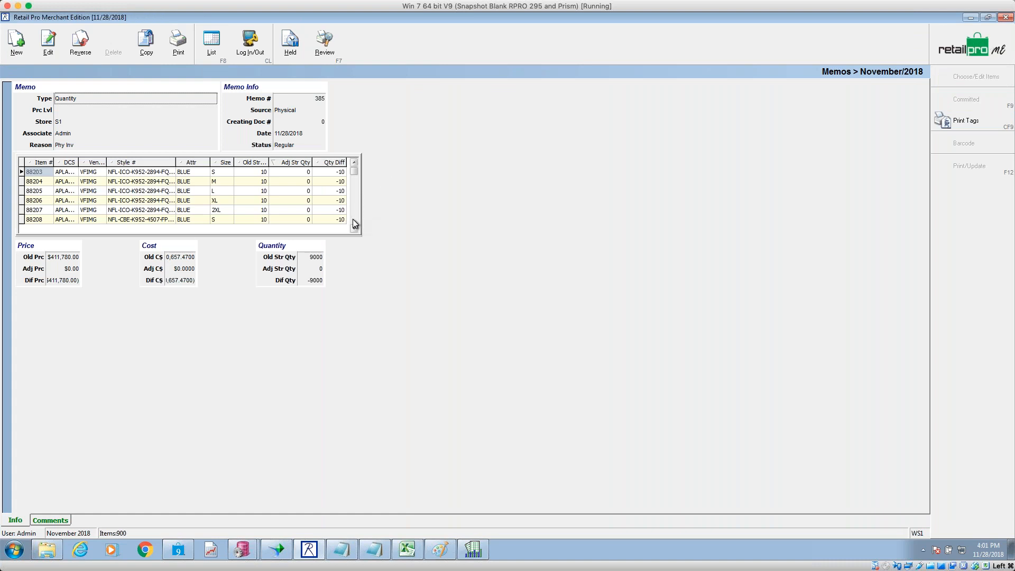
pyautogui.click(354, 219)
pyautogui.moveTo(354, 218); pyautogui.dragTo(354, 219)
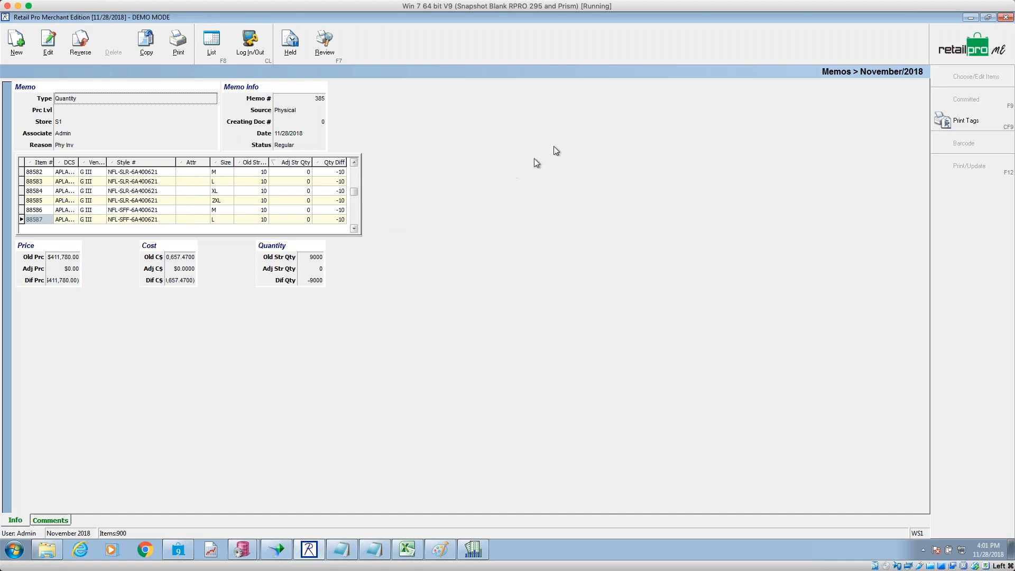
pyautogui.click(969, 18)
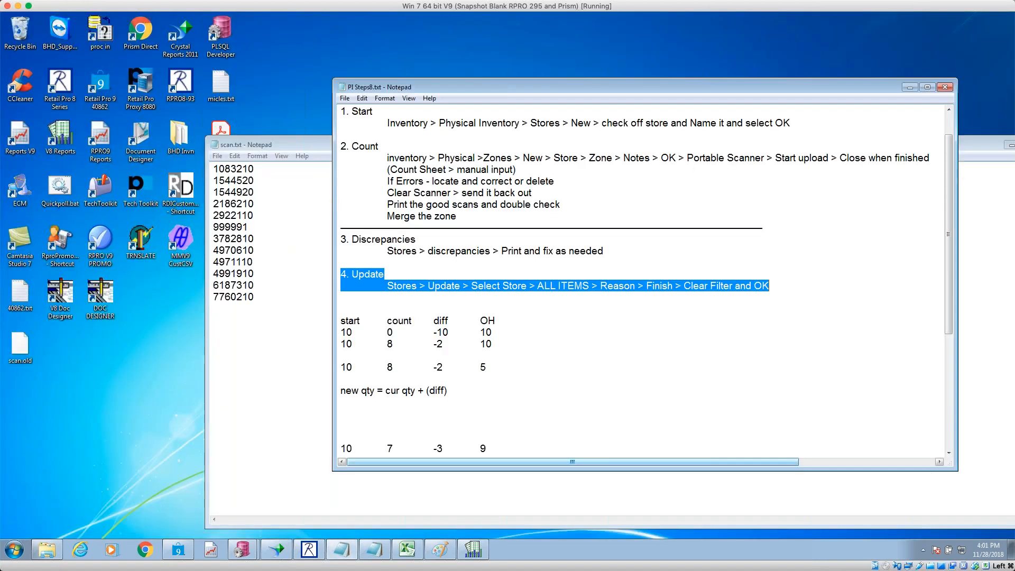
pyautogui.click(473, 550)
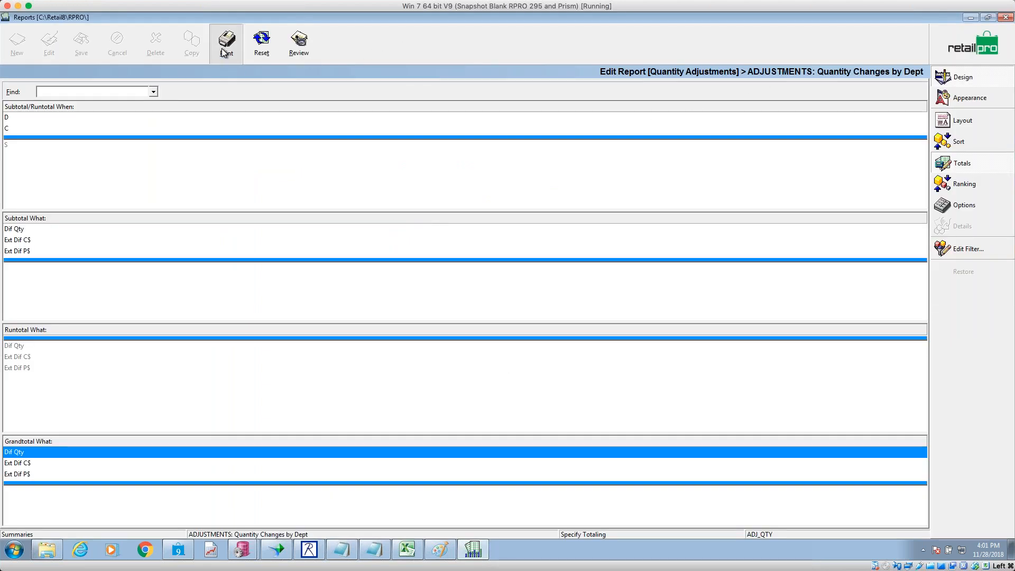
# - Limit the report's Adjustment Date/Time filter to Today (11/28/2018)
pyautogui.click(226, 43)
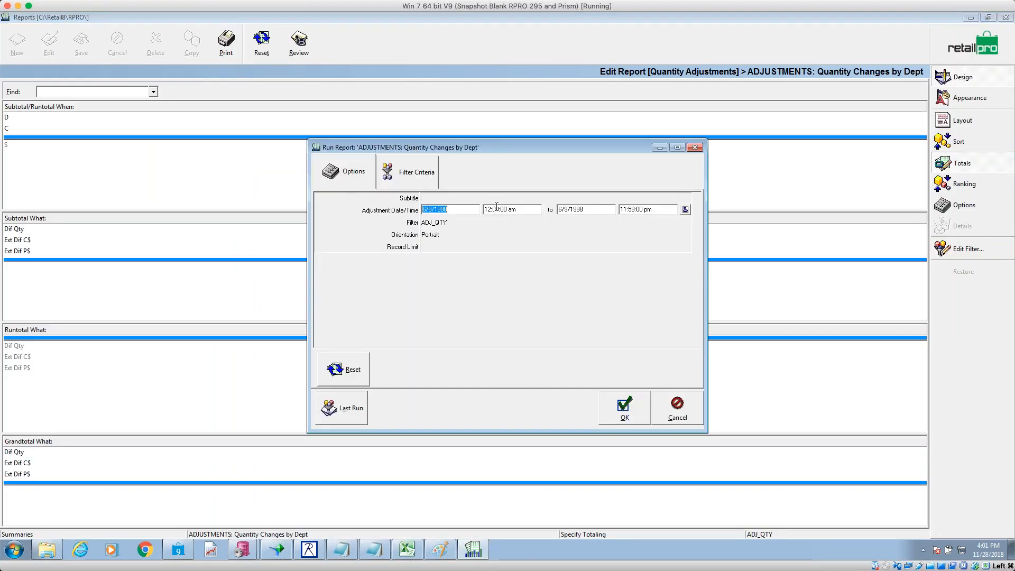
pyautogui.click(685, 210)
pyautogui.click(584, 245)
pyautogui.click(584, 295)
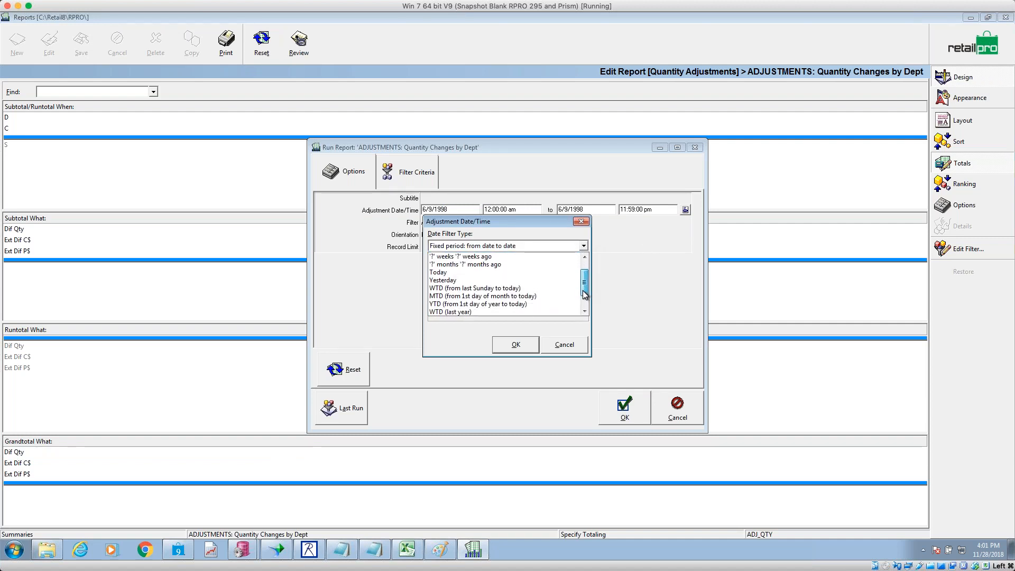
pyautogui.moveTo(585, 294); pyautogui.dragTo(517, 283)
pyautogui.click(502, 281)
pyautogui.click(523, 344)
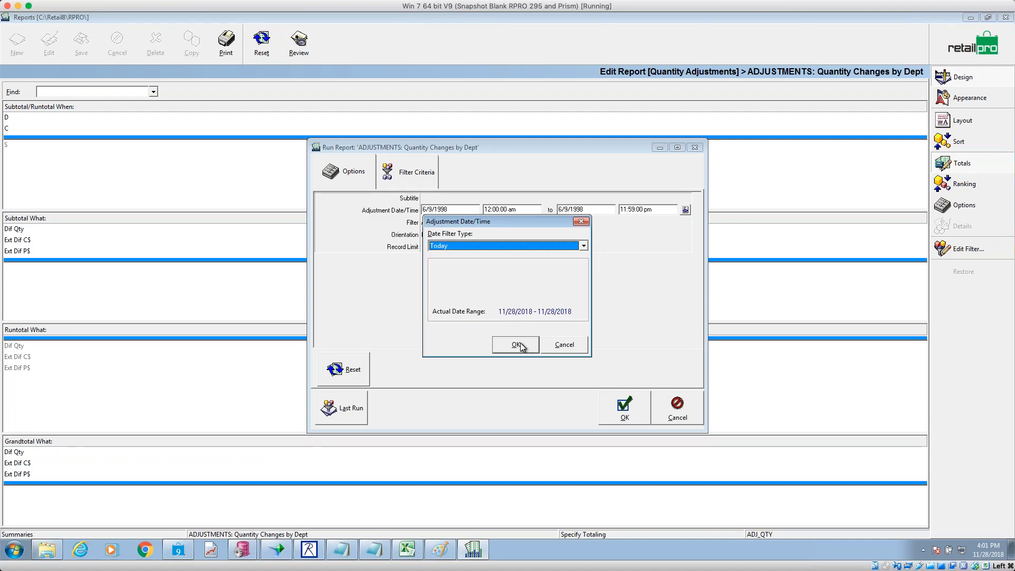
# - Filter the report's Reason criterion to PHY INV and run the report
pyautogui.click(414, 183)
pyautogui.click(450, 234)
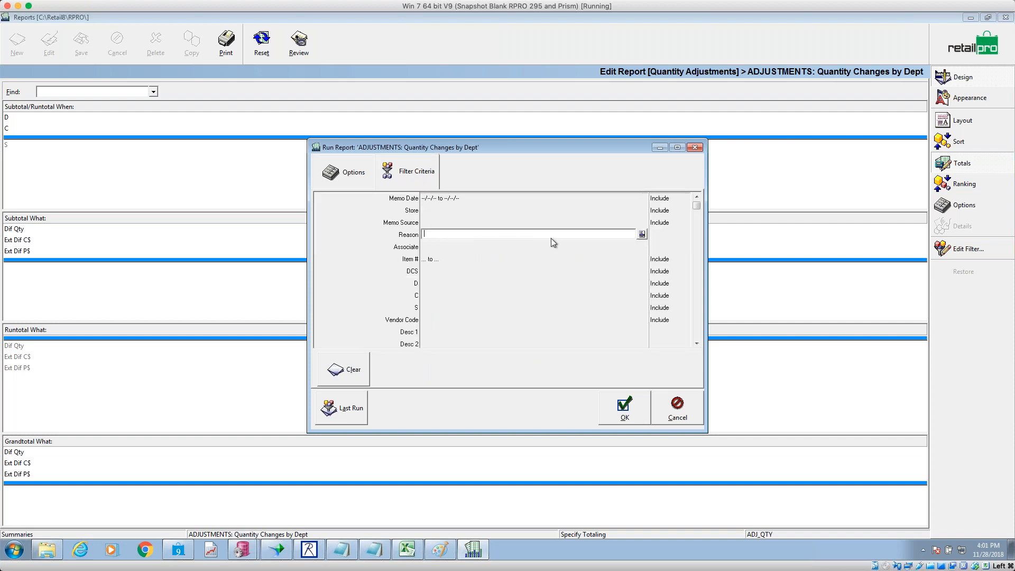
pyautogui.click(641, 235)
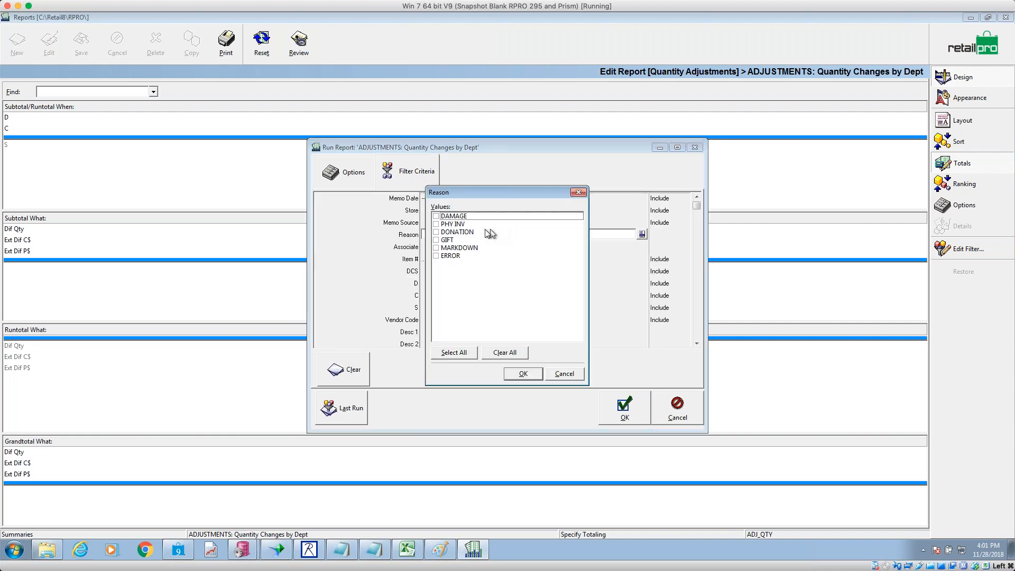
pyautogui.click(442, 225)
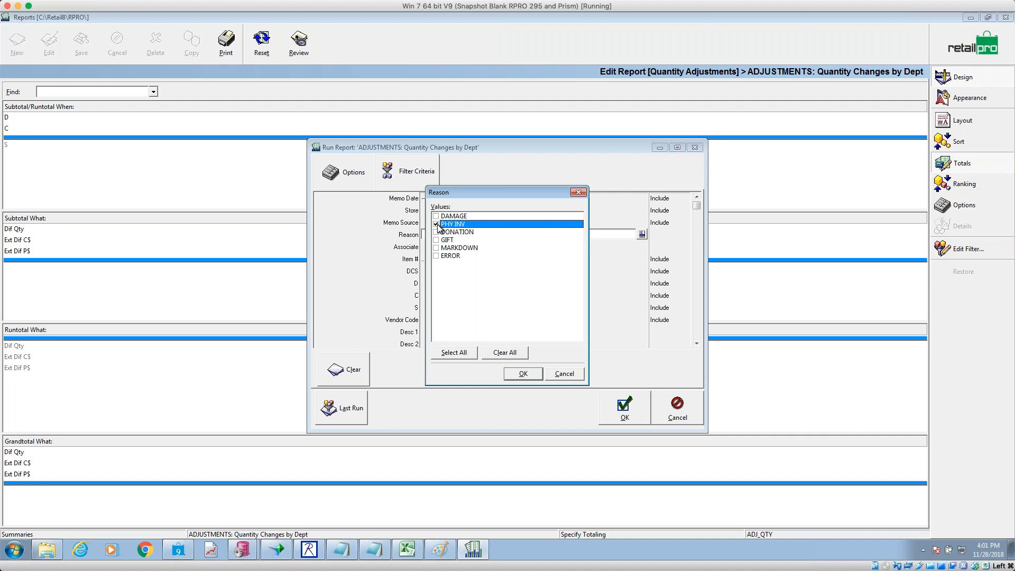
pyautogui.click(527, 374)
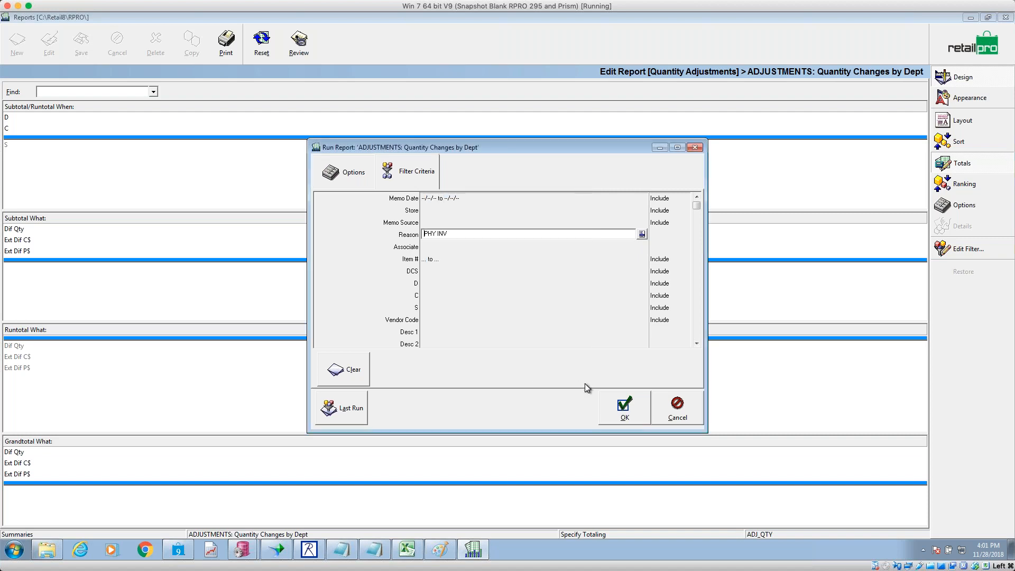
pyautogui.click(625, 410)
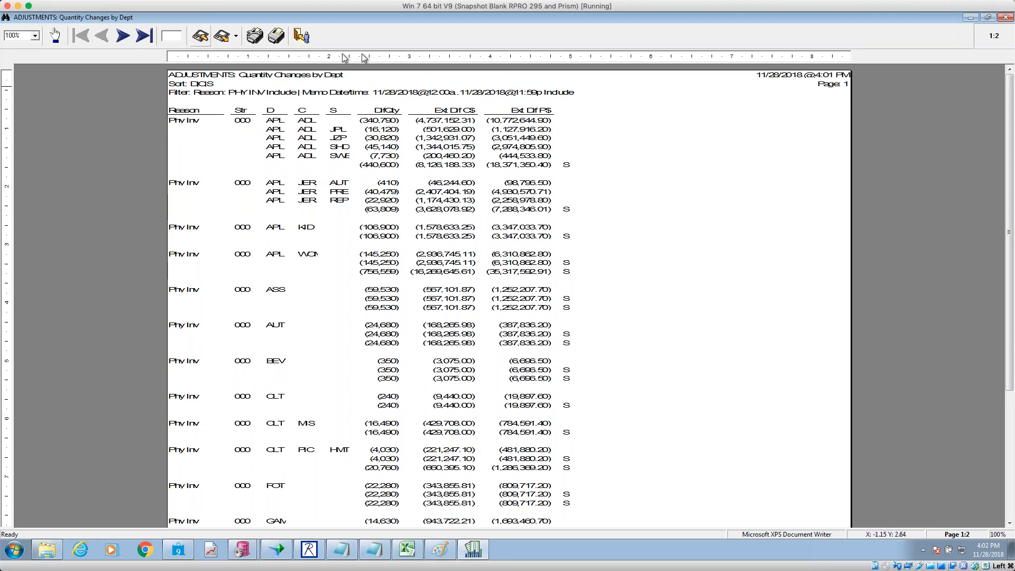
# - Open the preview zoom levels on the generated Phy Inv quantity changes report
pyautogui.click(33, 35)
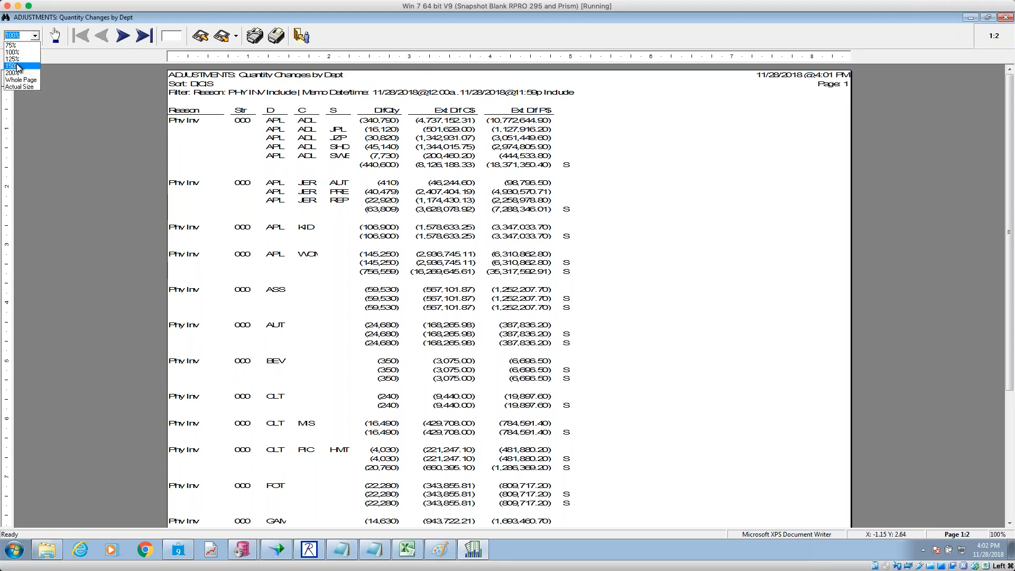
# - Zoom the report preview to 200%, scroll through the Phy Inv figures, then exit the preview
pyautogui.click(19, 73)
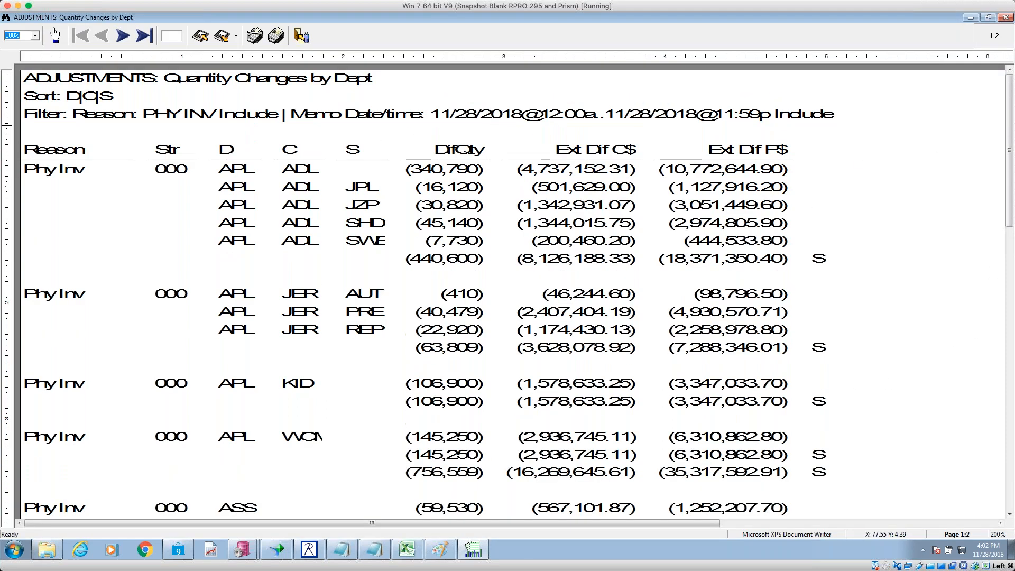
pyautogui.moveTo(1011, 127)
pyautogui.mouseDown()
pyautogui.moveTo(1007, 268)
pyautogui.moveTo(1011, 127)
pyautogui.mouseUp()
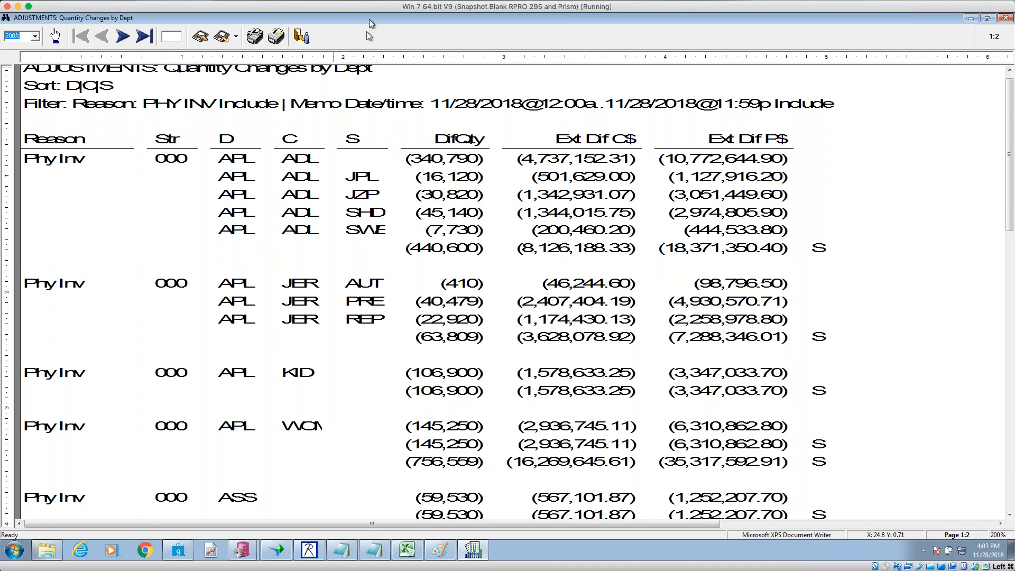
pyautogui.click(301, 36)
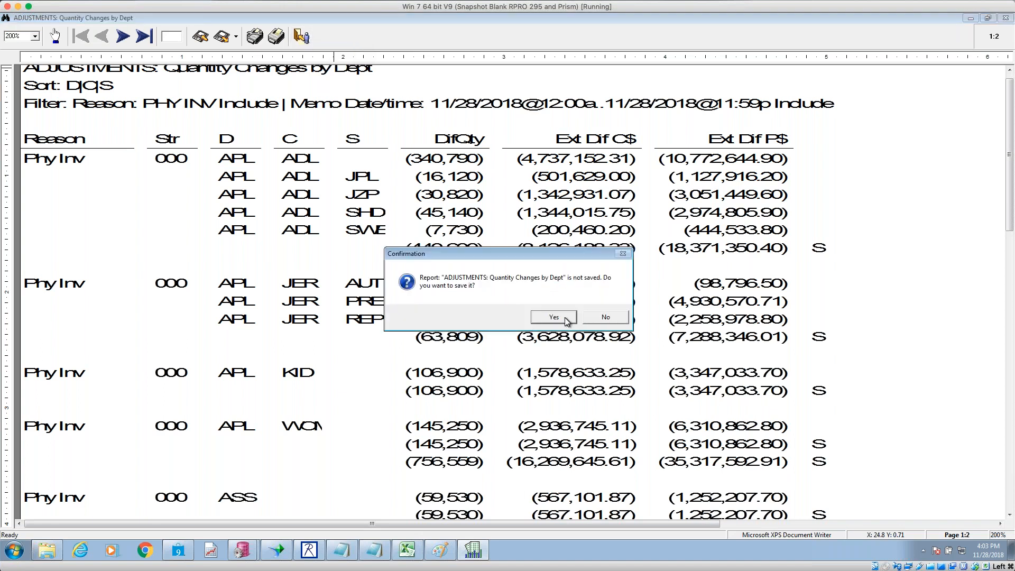
# - Decline saving the report, return to the Summaries report list, and bring up PI Steps8.txt
pyautogui.click(596, 315)
pyautogui.click(941, 58)
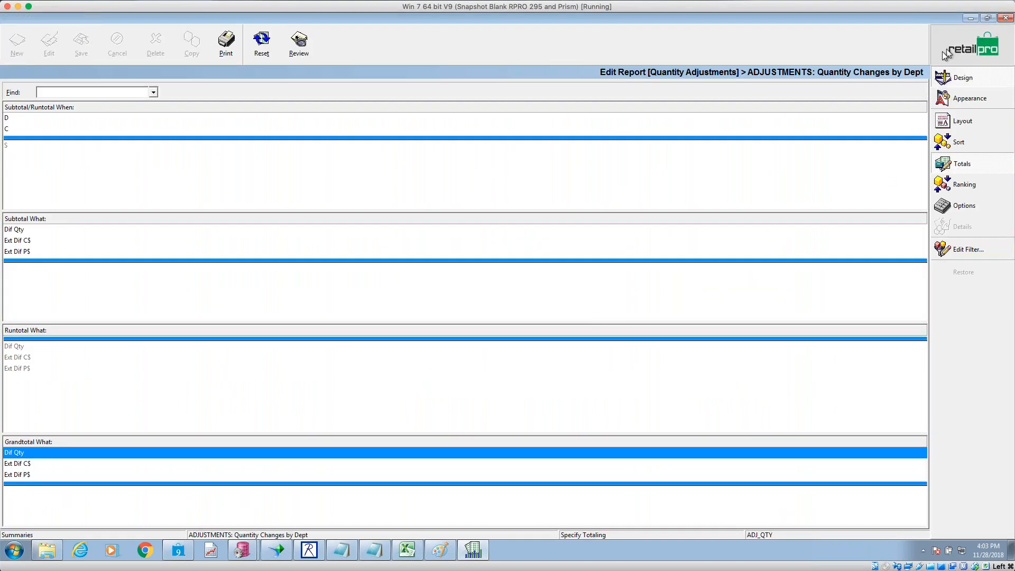
pyautogui.click(93, 226)
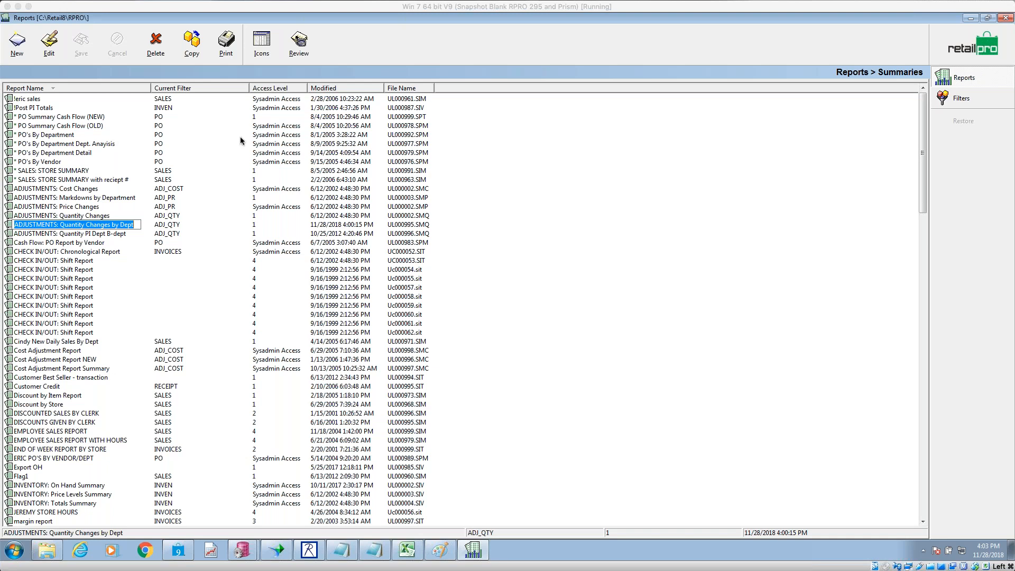
pyautogui.click(143, 228)
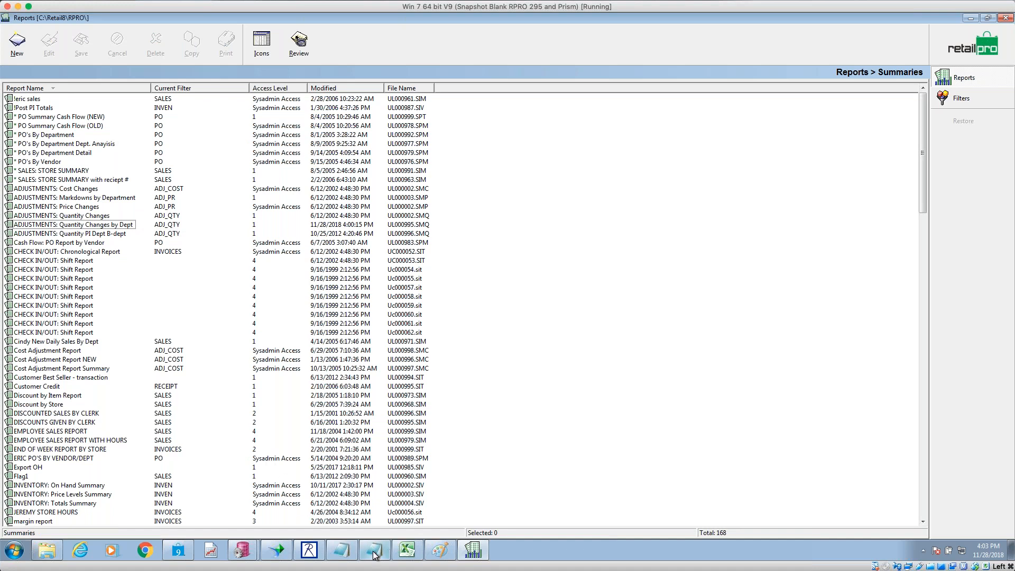
pyautogui.click(343, 551)
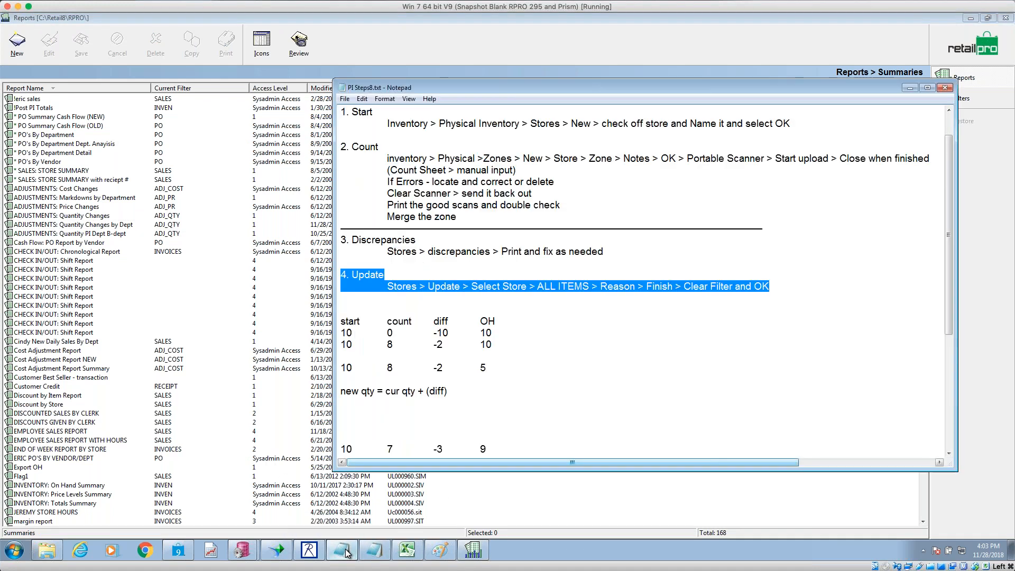